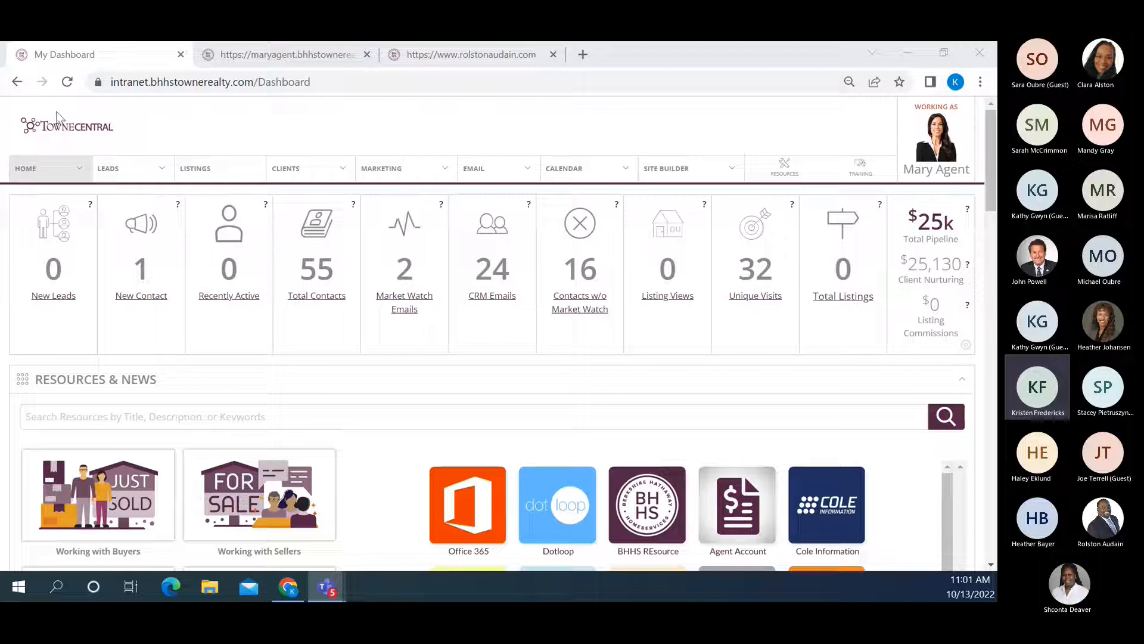
# Switch from the intranet dashboard to the example agent website and reload its home page
pyautogui.moveTo(169, 177)
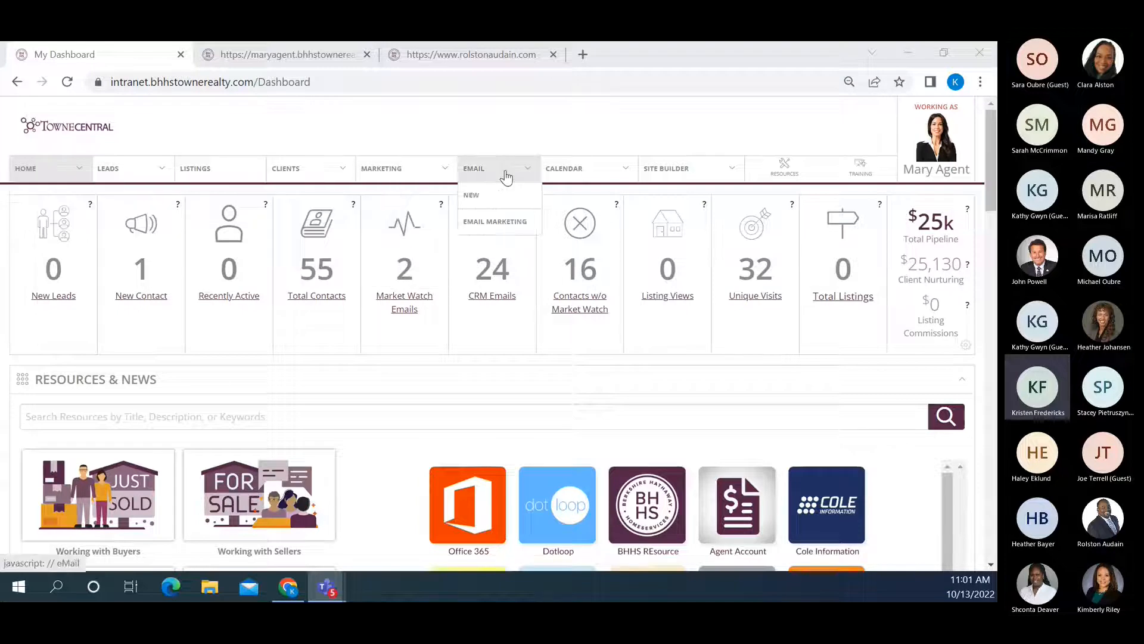
pyautogui.moveTo(725, 184)
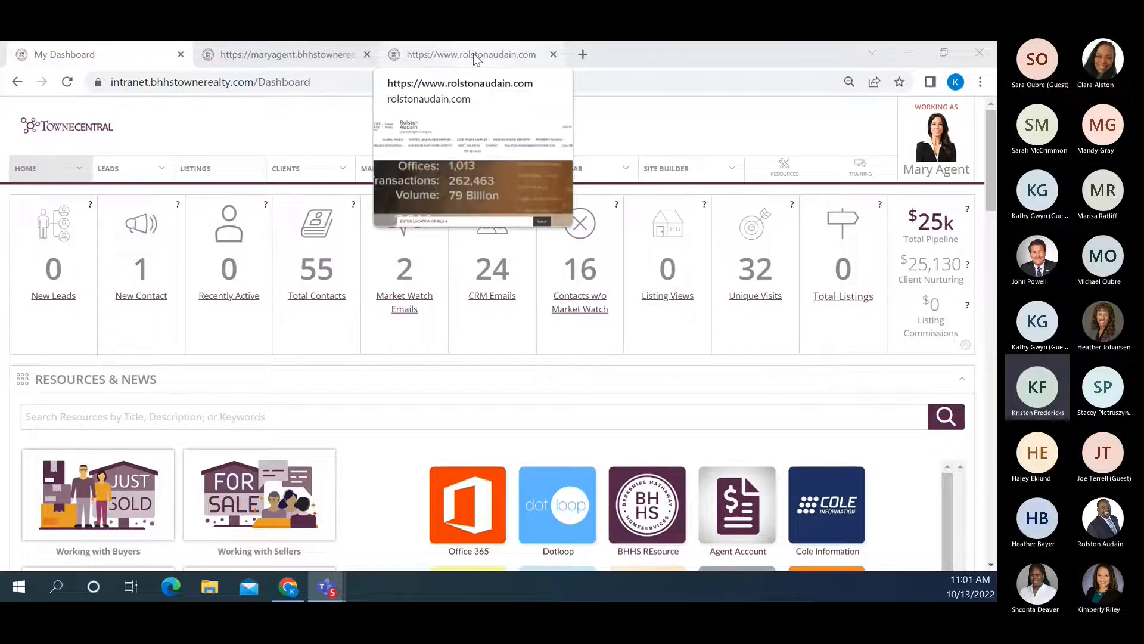
pyautogui.click(474, 53)
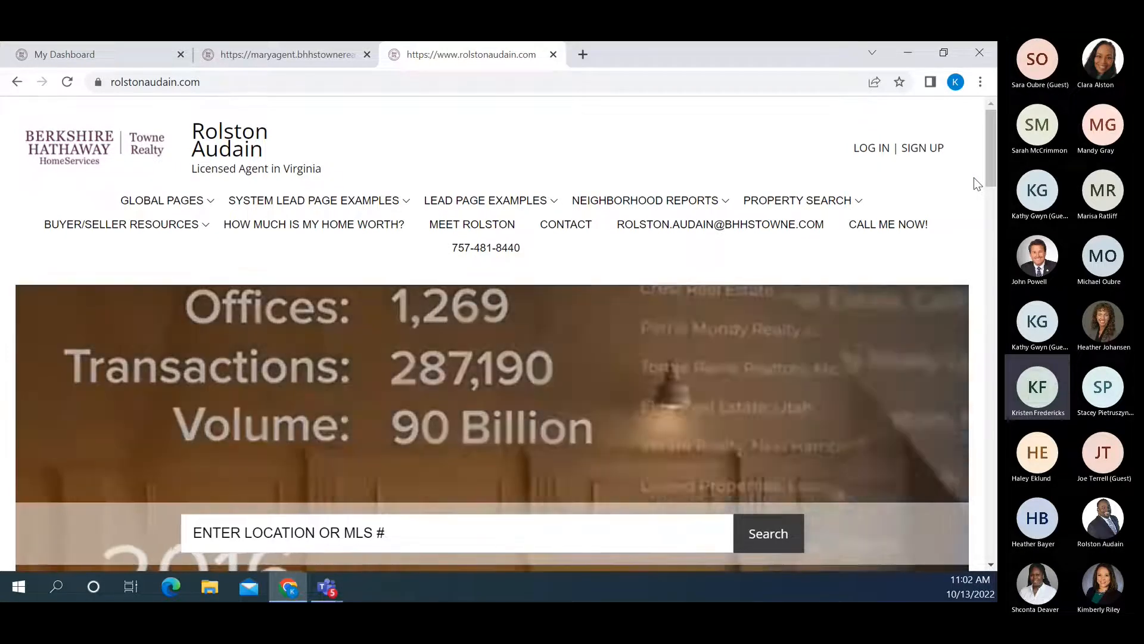
pyautogui.scroll(-3, 977, 183)
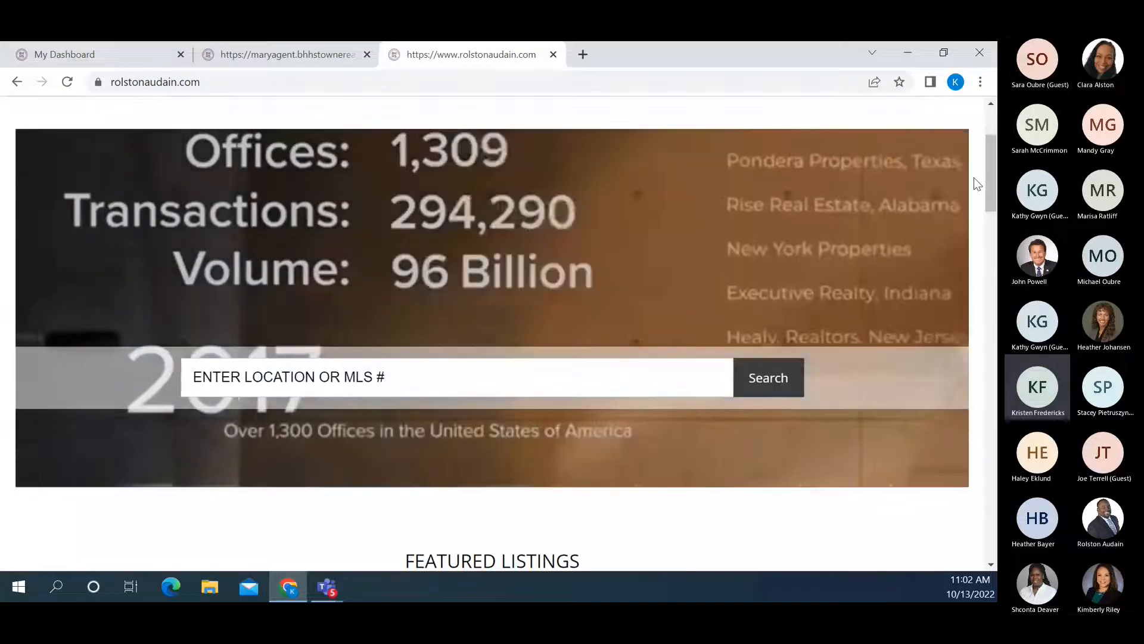
pyautogui.scroll(2, 975, 181)
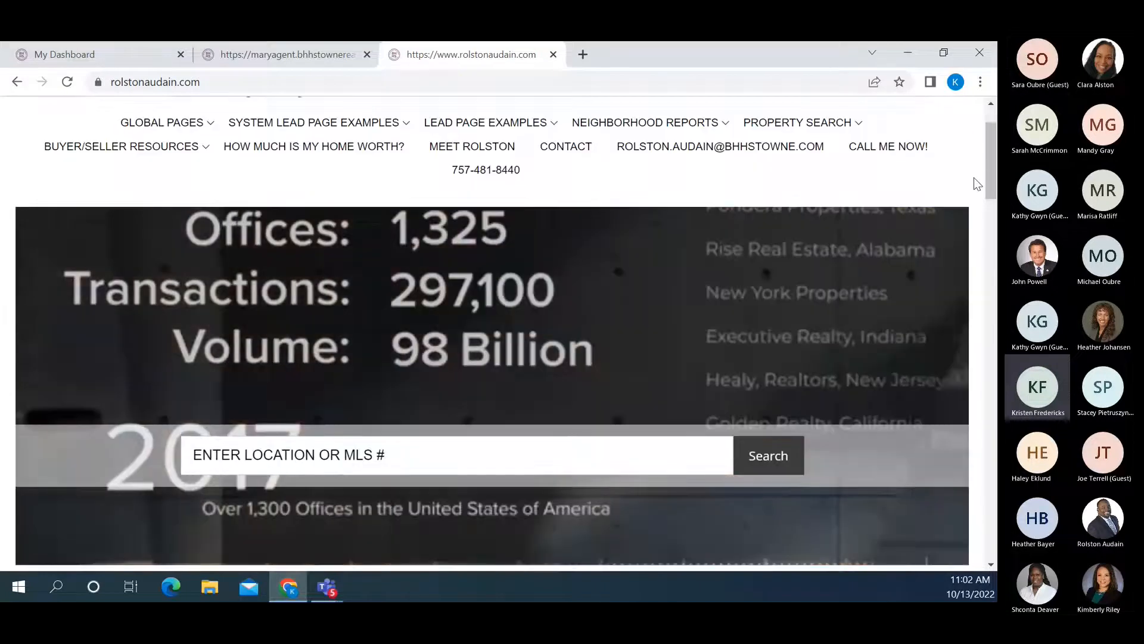
pyautogui.click(67, 84)
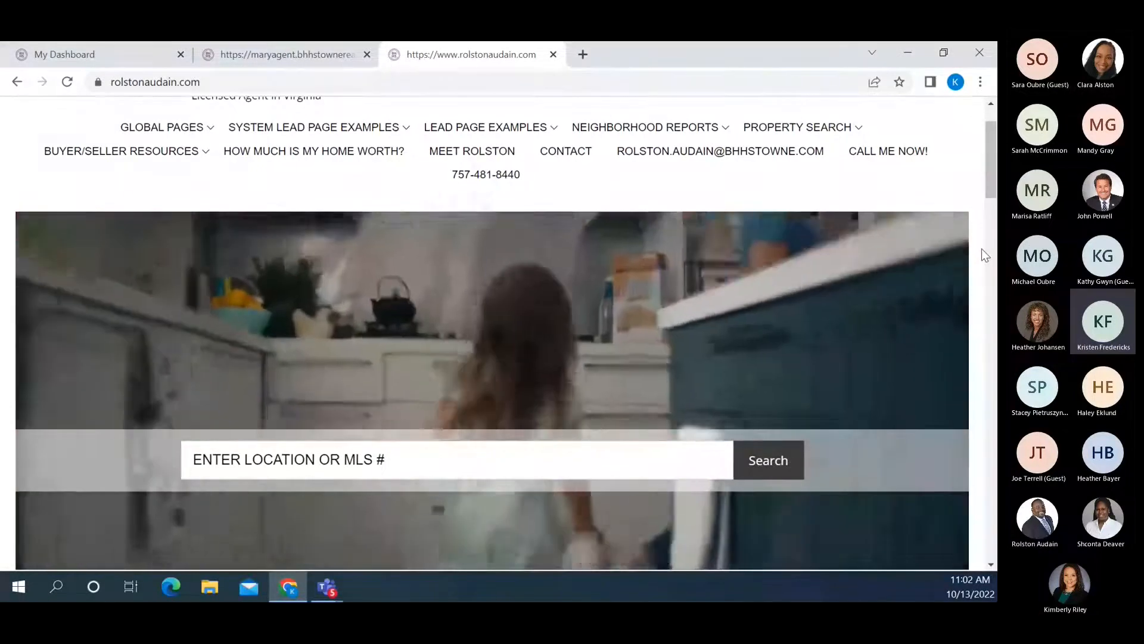
# Examine the example home page from the search banner through the featured listings, quote and four service tiles to the agent biography
pyautogui.scroll(-2, 981, 249)
pyautogui.scroll(-4, 982, 248)
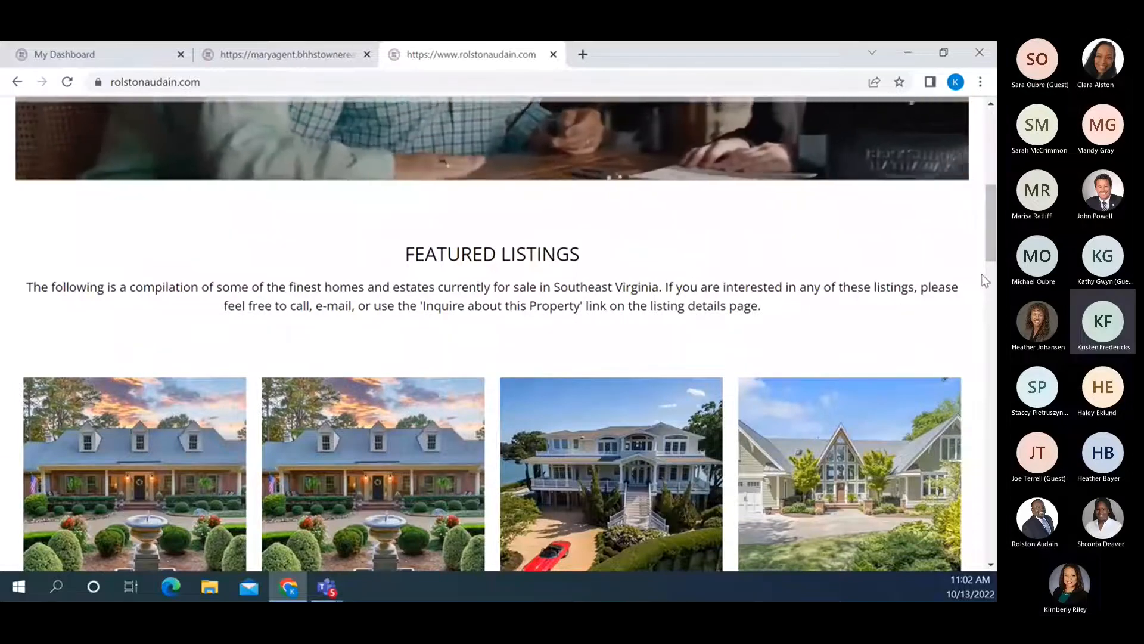
pyautogui.scroll(-4, 981, 274)
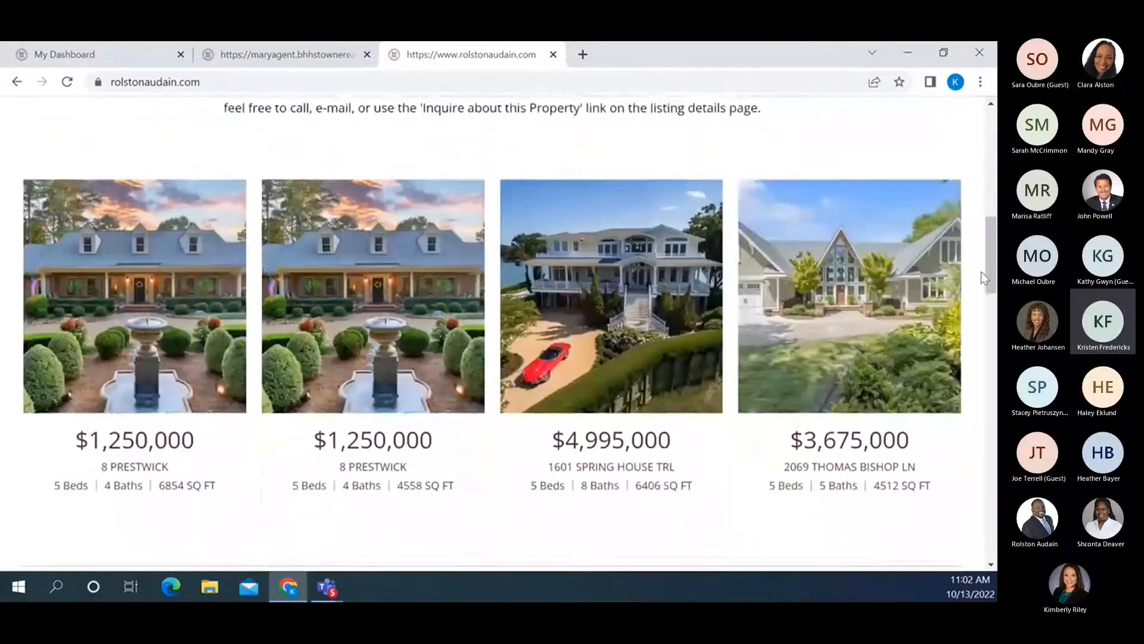
pyautogui.scroll(-1, 984, 277)
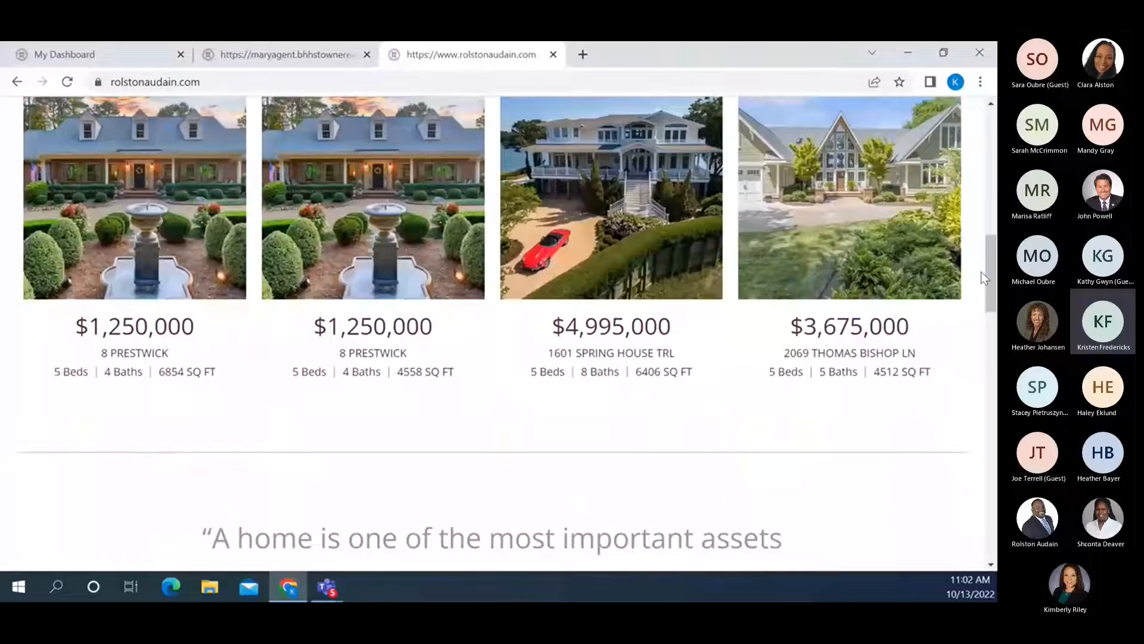
pyautogui.scroll(-1, 983, 277)
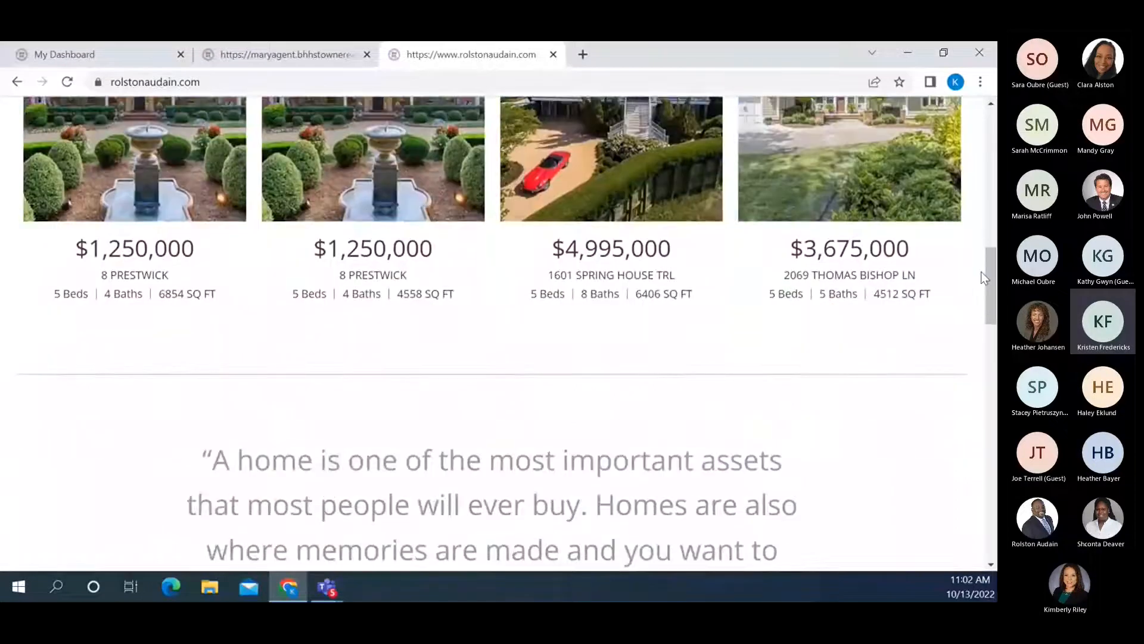
pyautogui.scroll(-2, 981, 273)
pyautogui.scroll(-2, 982, 275)
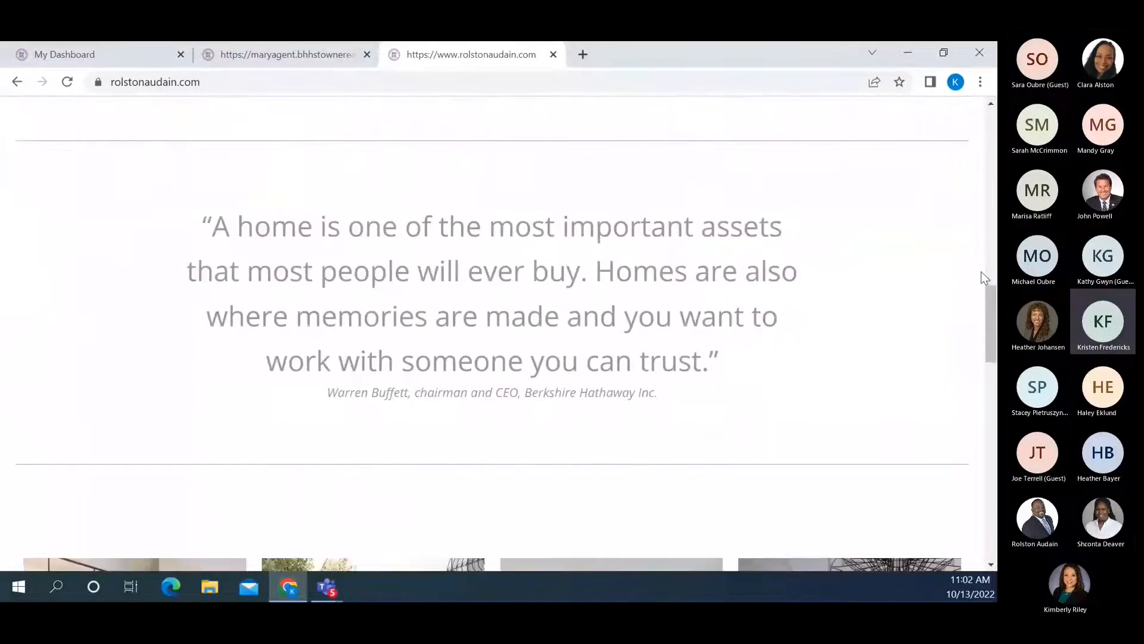
pyautogui.scroll(-5, 983, 278)
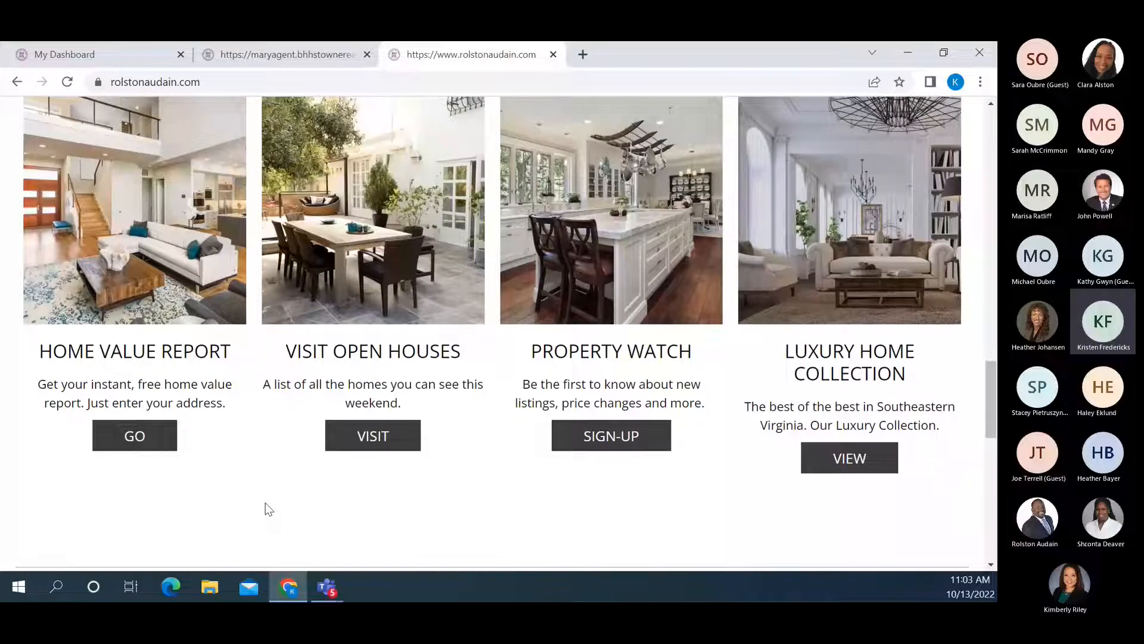
pyautogui.scroll(1, 262, 505)
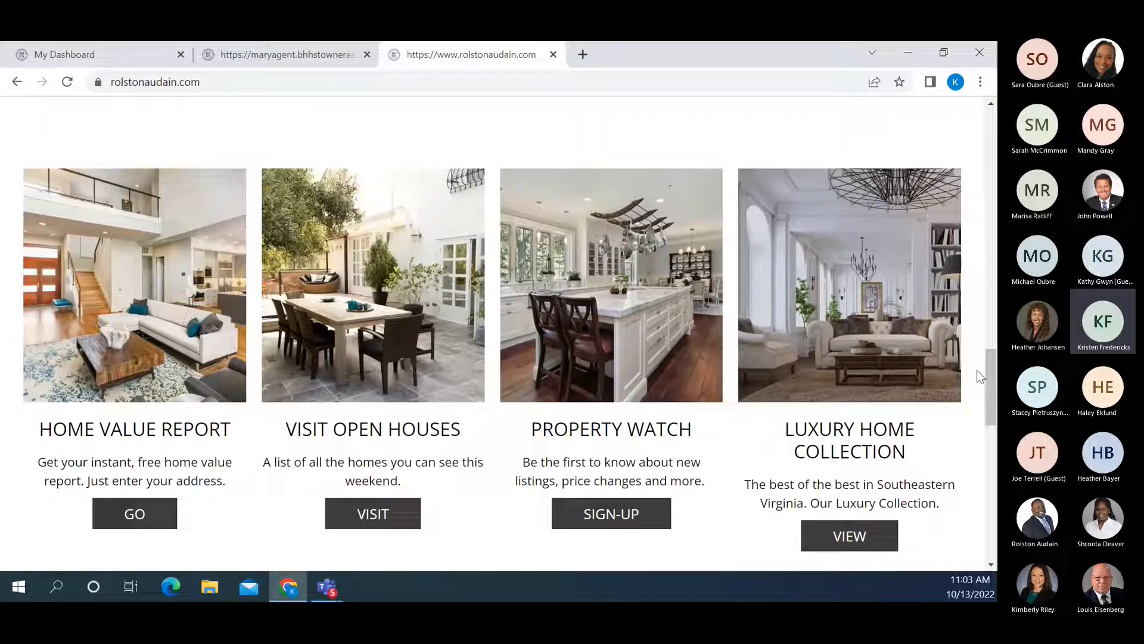
pyautogui.scroll(-1, 977, 375)
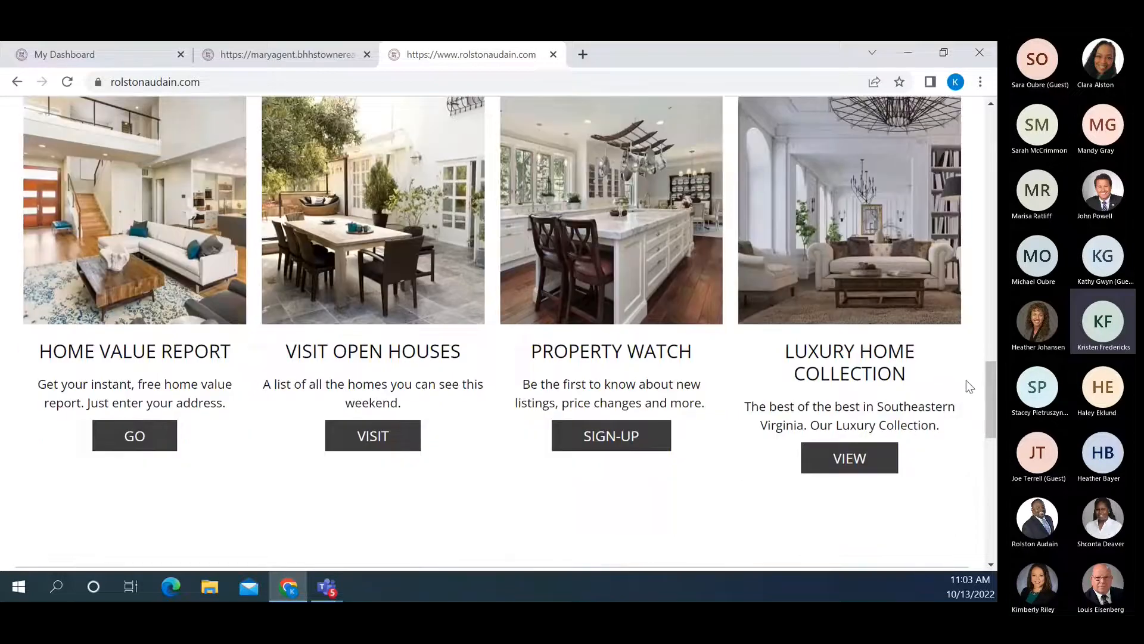
pyautogui.scroll(-4, 967, 381)
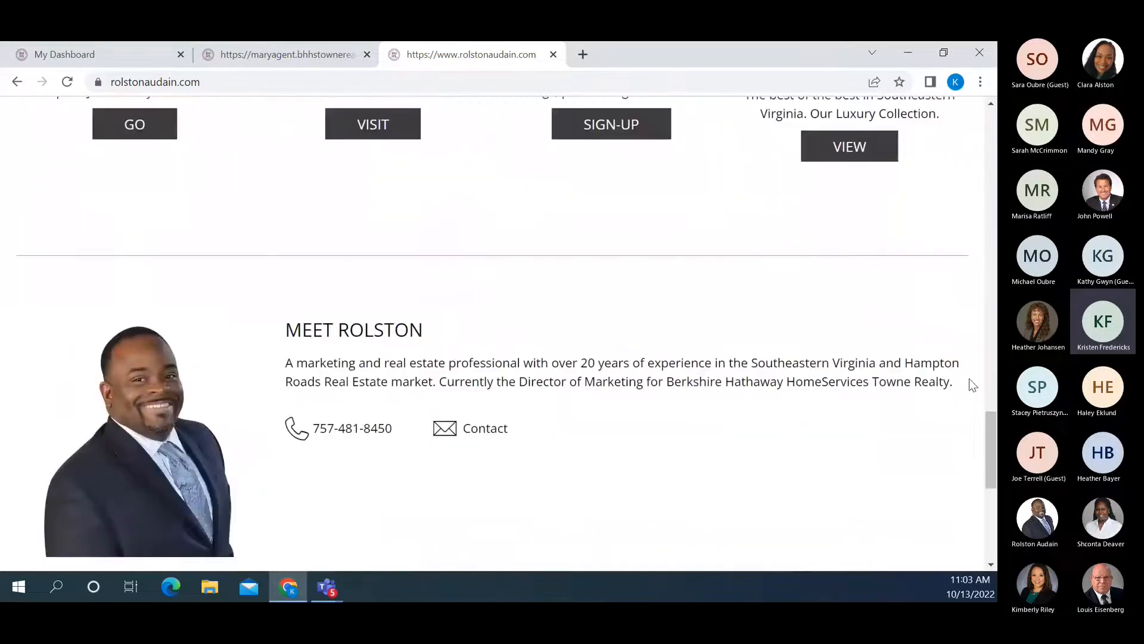
pyautogui.scroll(-2, 970, 380)
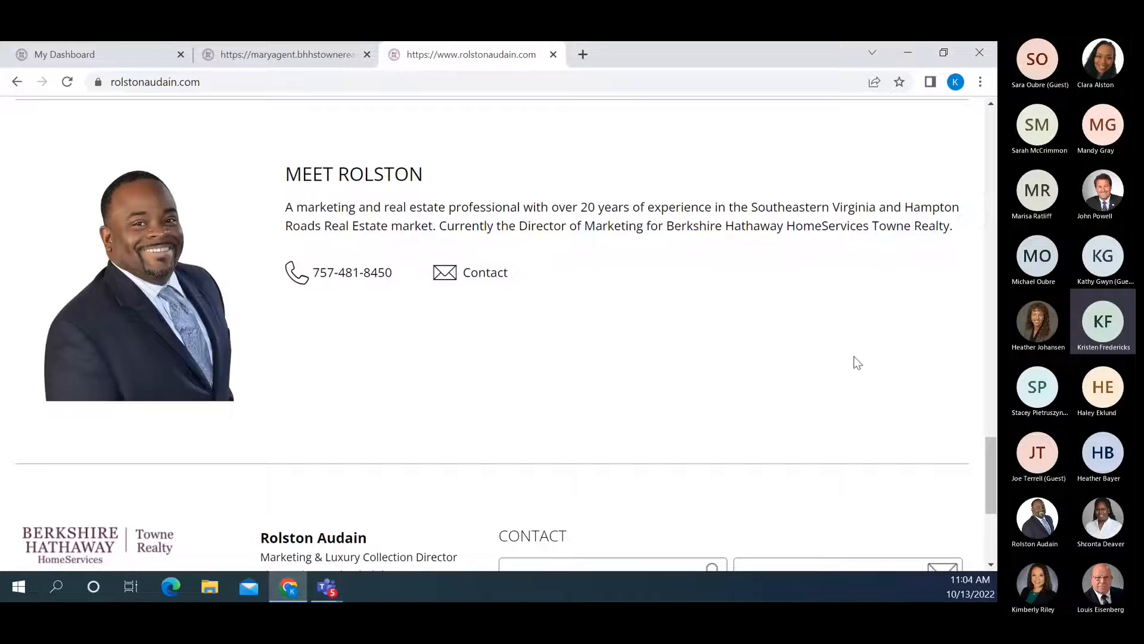
# Return to the start of the example home page and look through its navigation menus, from Global Pages to Property Search
pyautogui.scroll(1, 857, 362)
pyautogui.scroll(10, 857, 363)
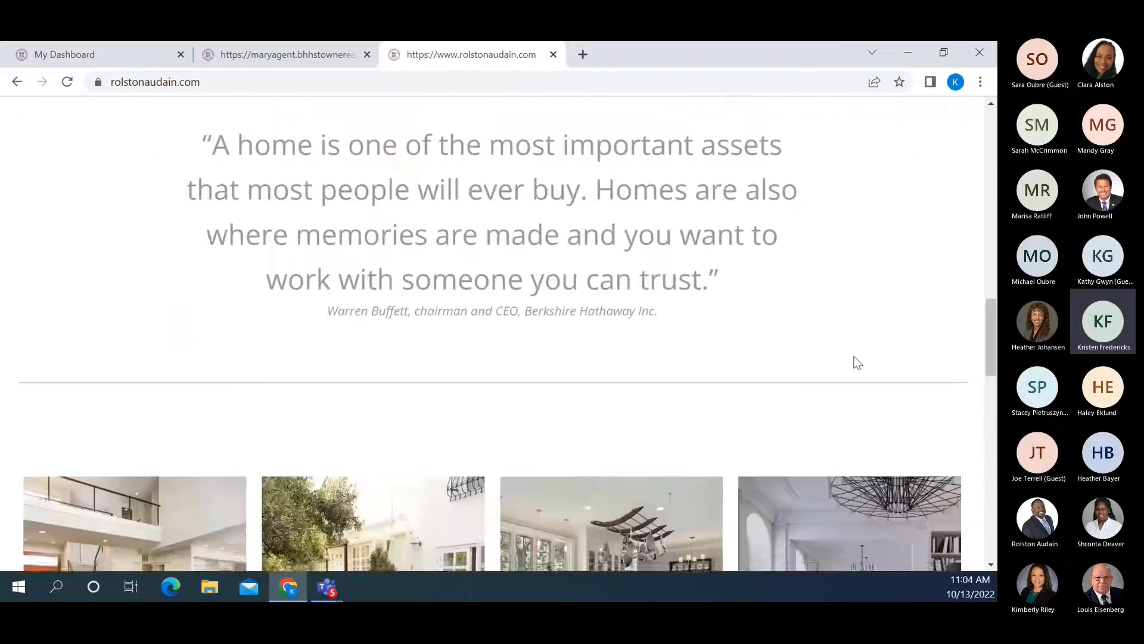
pyautogui.scroll(12, 856, 363)
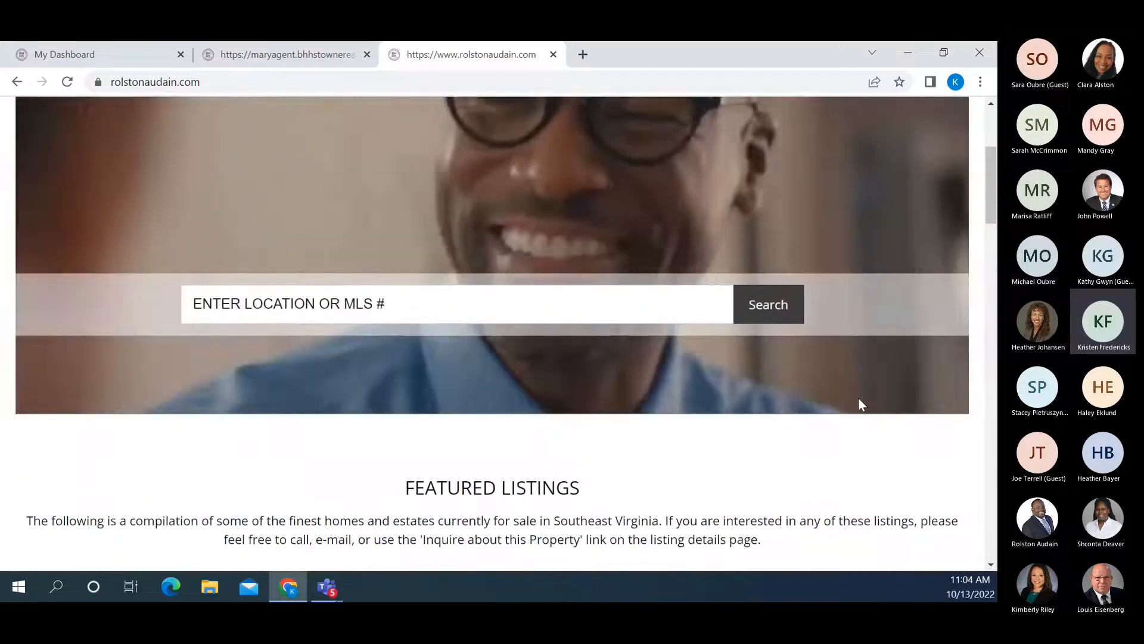
pyautogui.scroll(5, 858, 398)
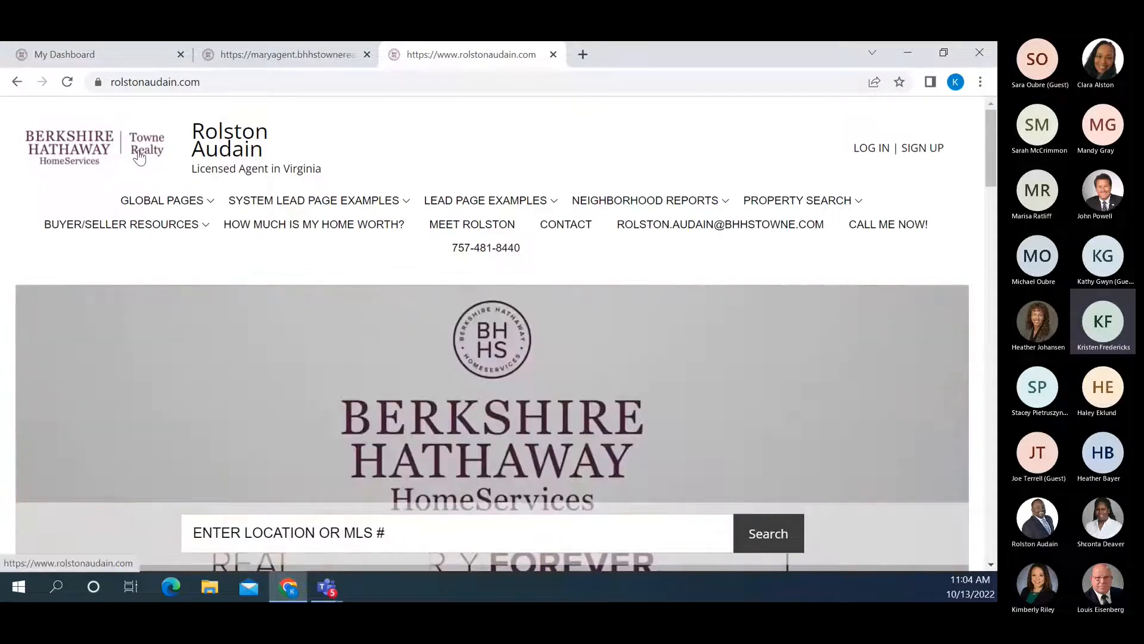
pyautogui.moveTo(179, 206)
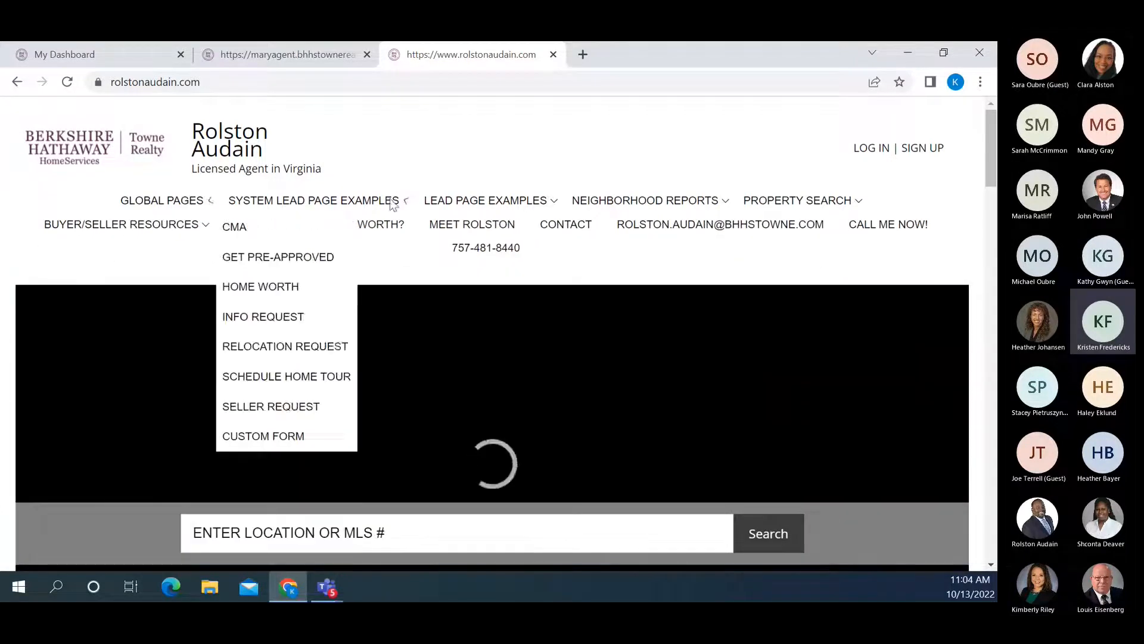
pyautogui.moveTo(828, 210)
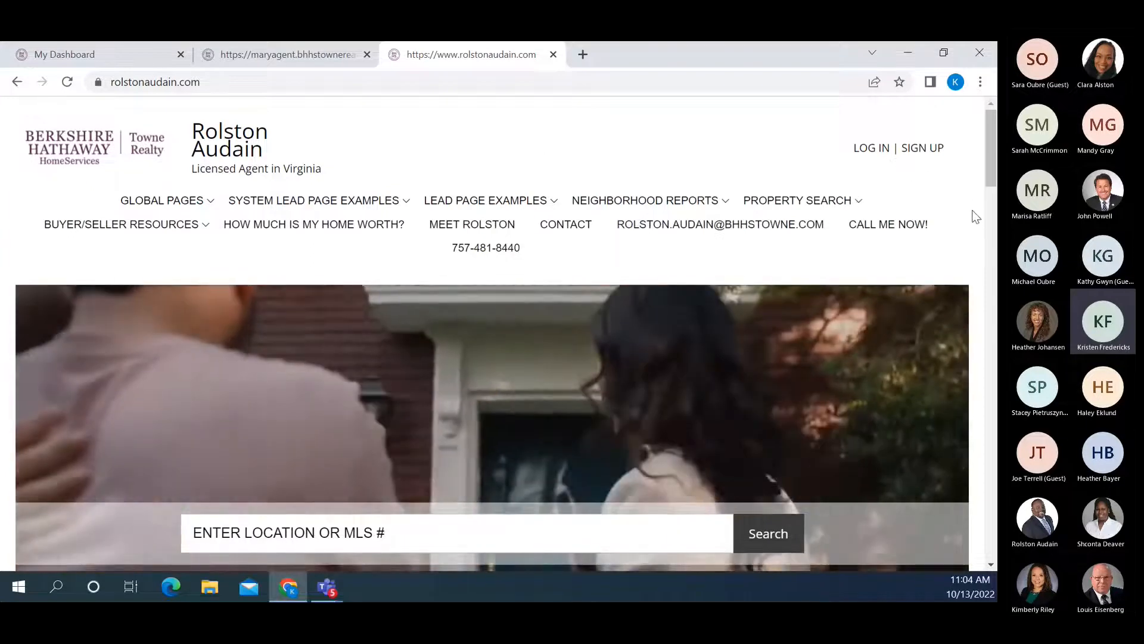
# Go over the example home page's content sections again, comparing the featured listings, service tiles and biography blocks
pyautogui.scroll(-3, 975, 215)
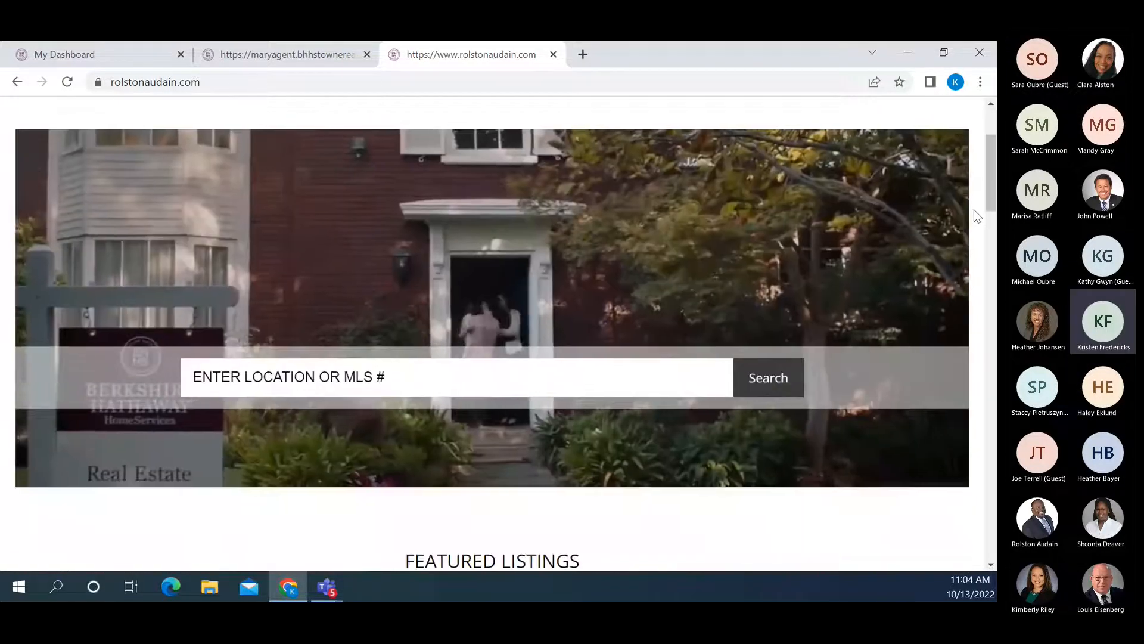
pyautogui.scroll(-5, 974, 212)
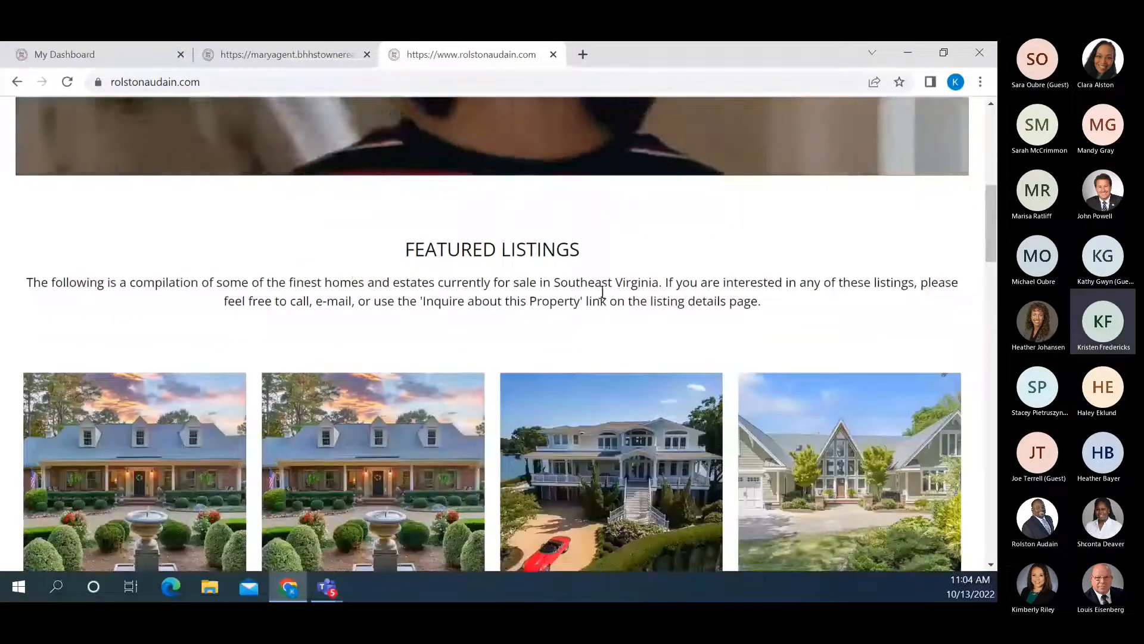
pyautogui.scroll(-10, 958, 312)
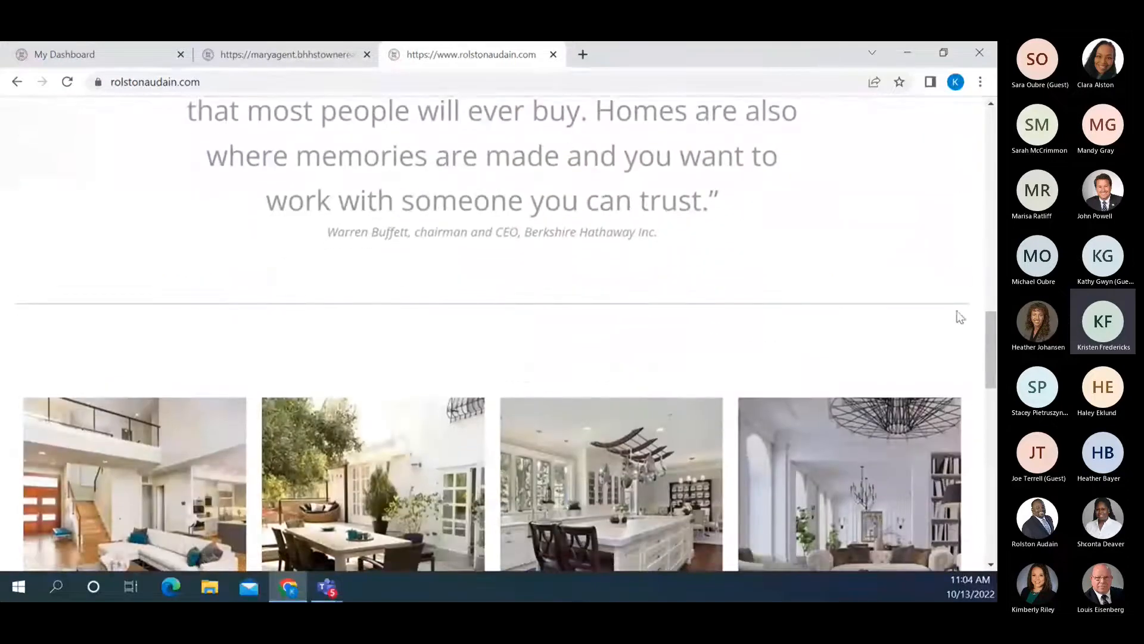
pyautogui.scroll(-3, 971, 326)
pyautogui.scroll(-4, 975, 331)
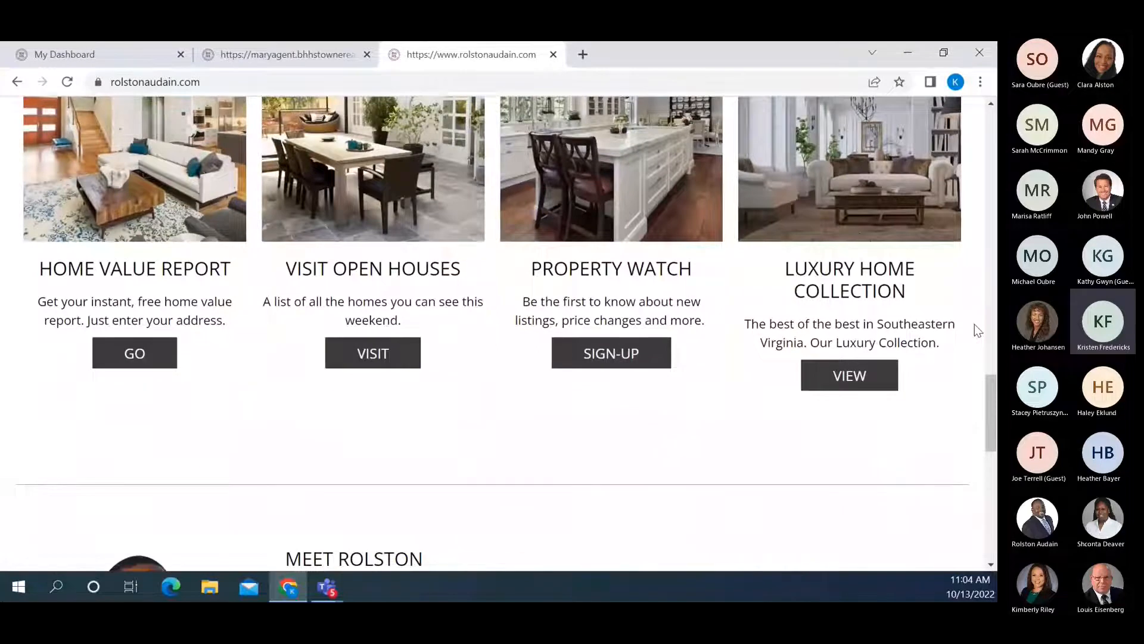
pyautogui.scroll(-2, 976, 326)
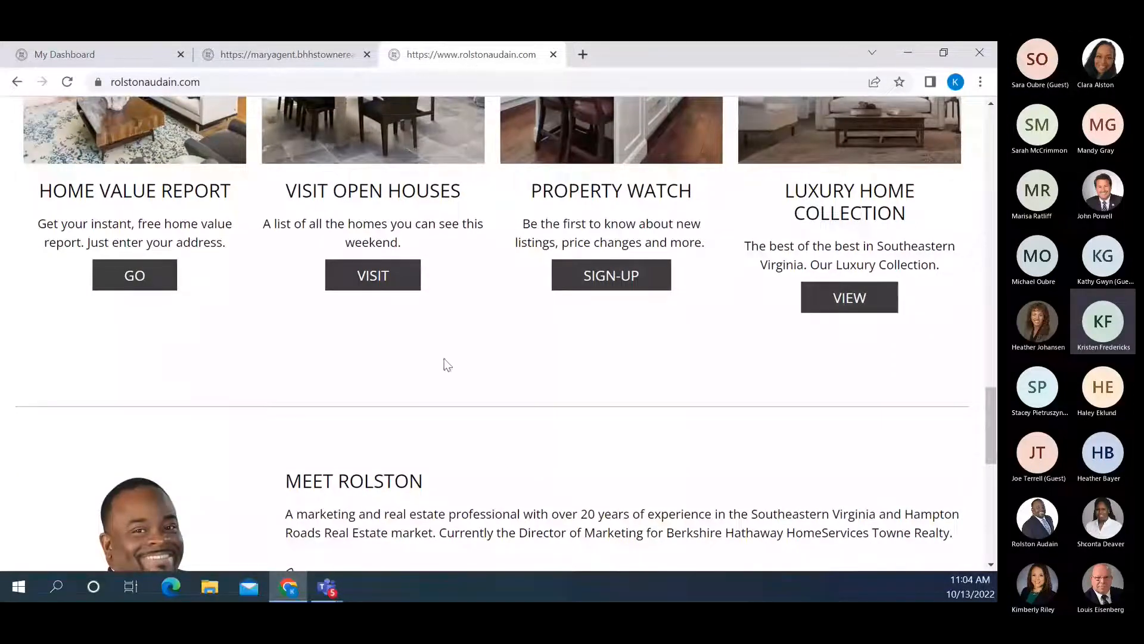
pyautogui.scroll(-1, 503, 387)
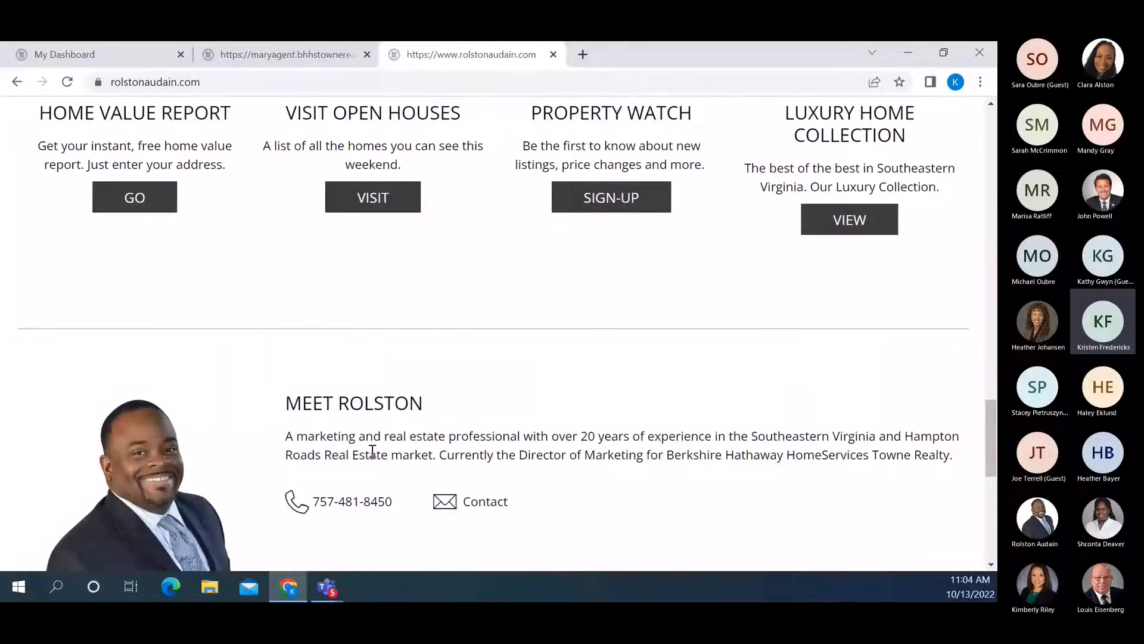
pyautogui.scroll(8, 372, 450)
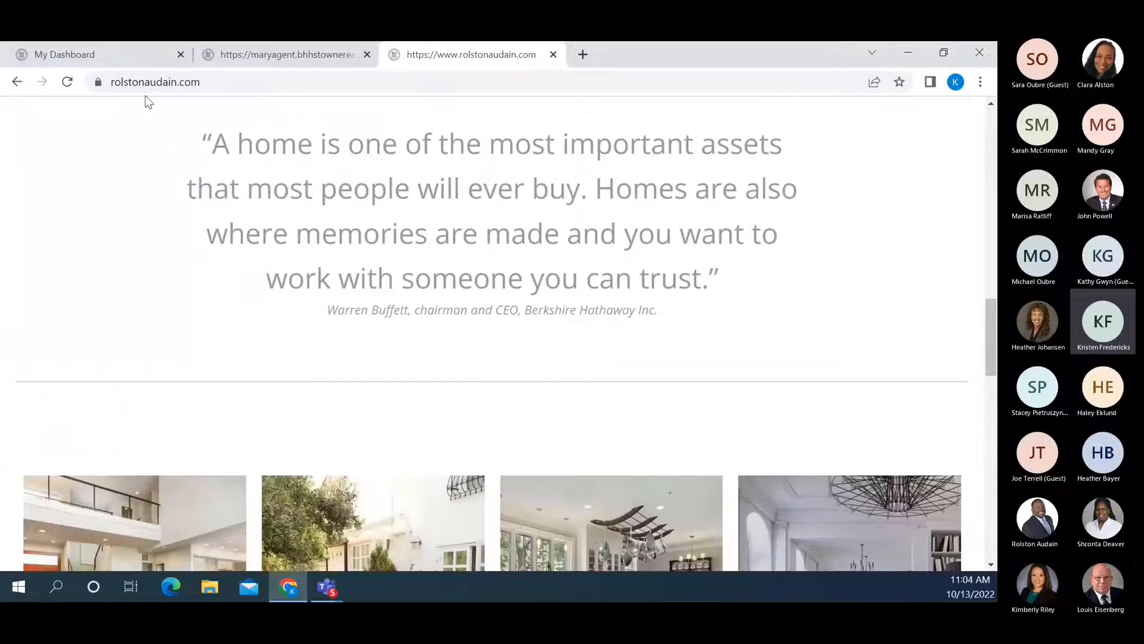
# Return to the intranet dashboard and open the Layouts page of the Site Builder collections
pyautogui.click(91, 59)
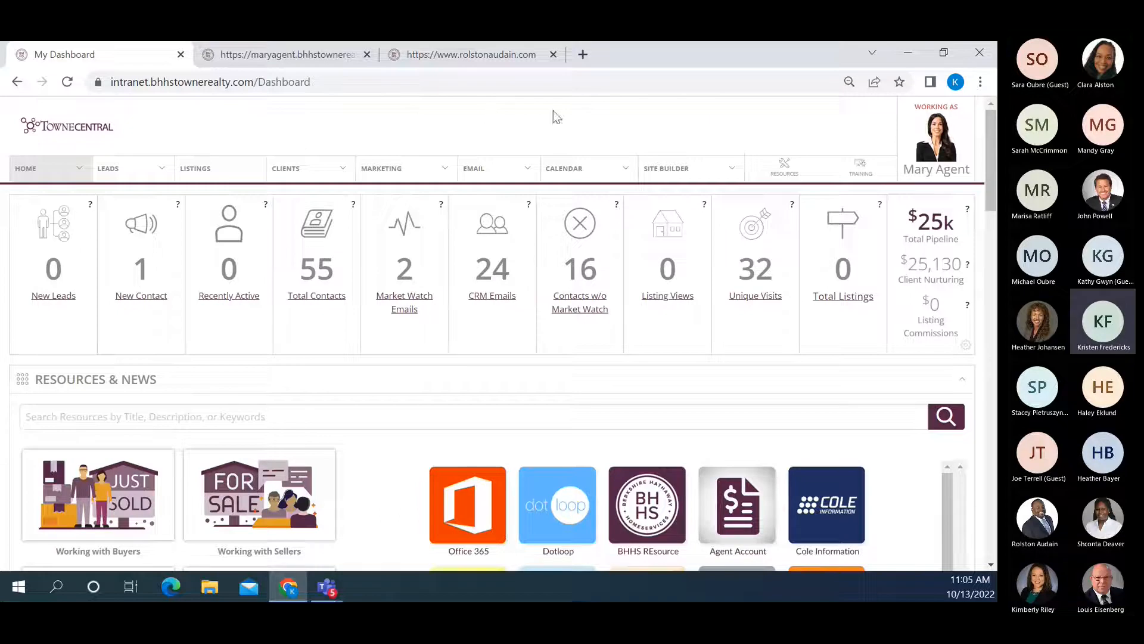
pyautogui.click(674, 173)
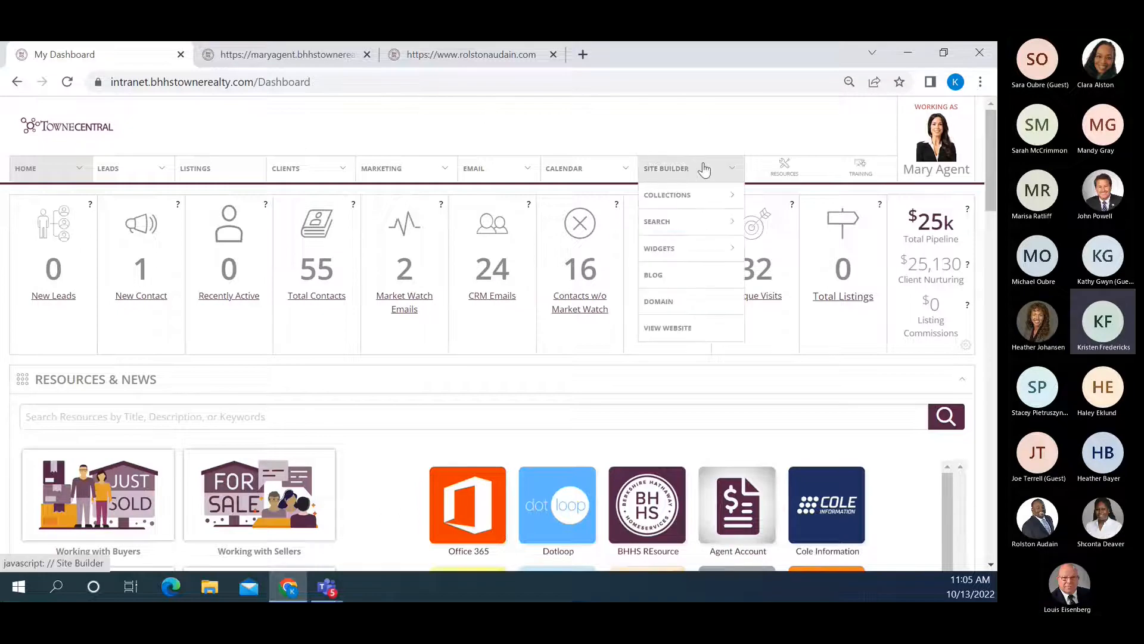
pyautogui.moveTo(684, 203)
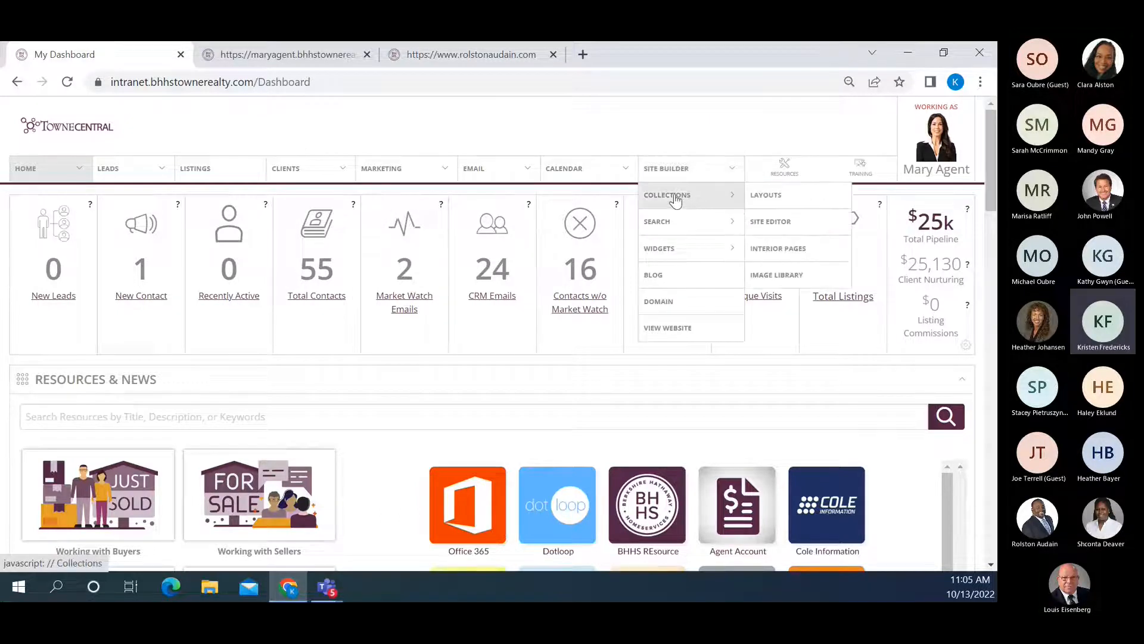
pyautogui.click(760, 201)
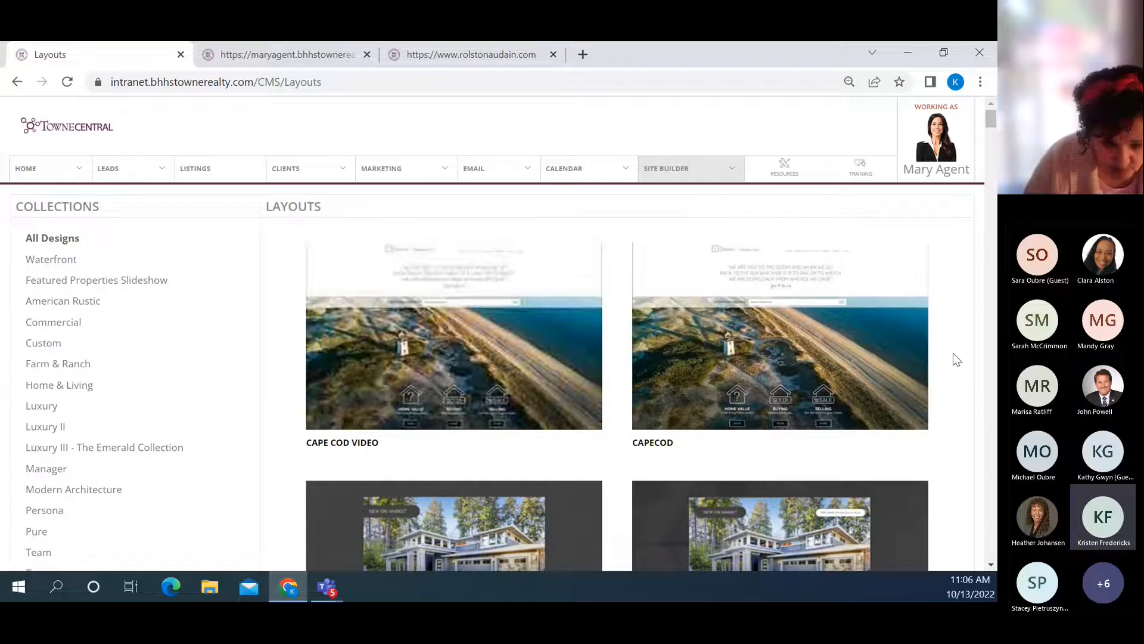
# Examine the first designs in the layout gallery, from Cape Cod through Featured Properties Slideshow 1 to 5 to Gaskell
pyautogui.scroll(-5, 959, 357)
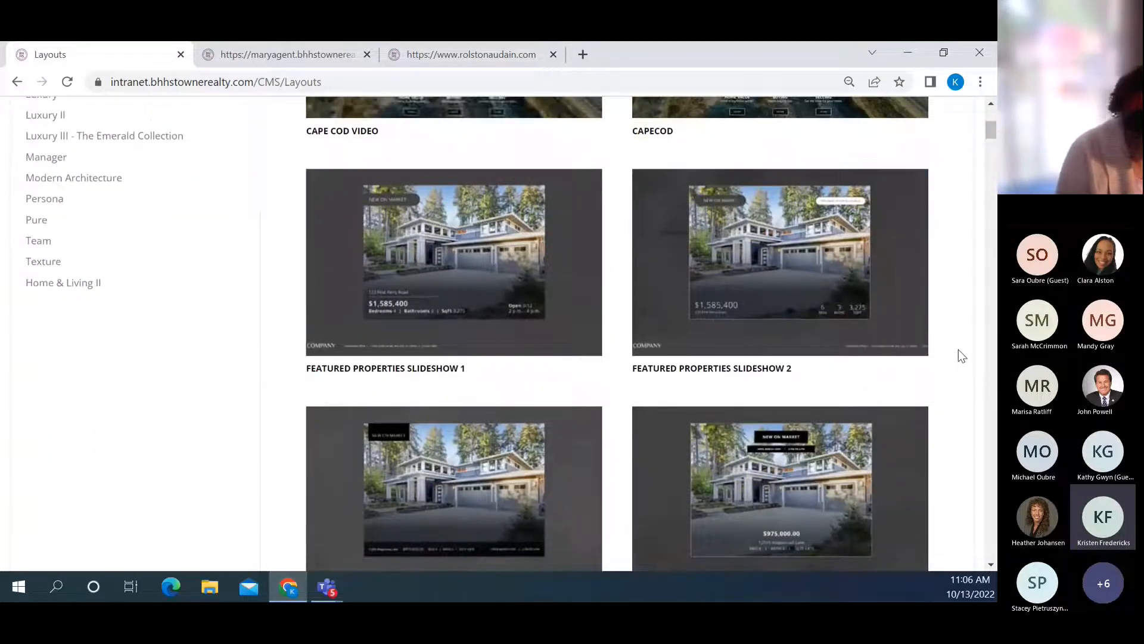
pyautogui.scroll(-3, 958, 350)
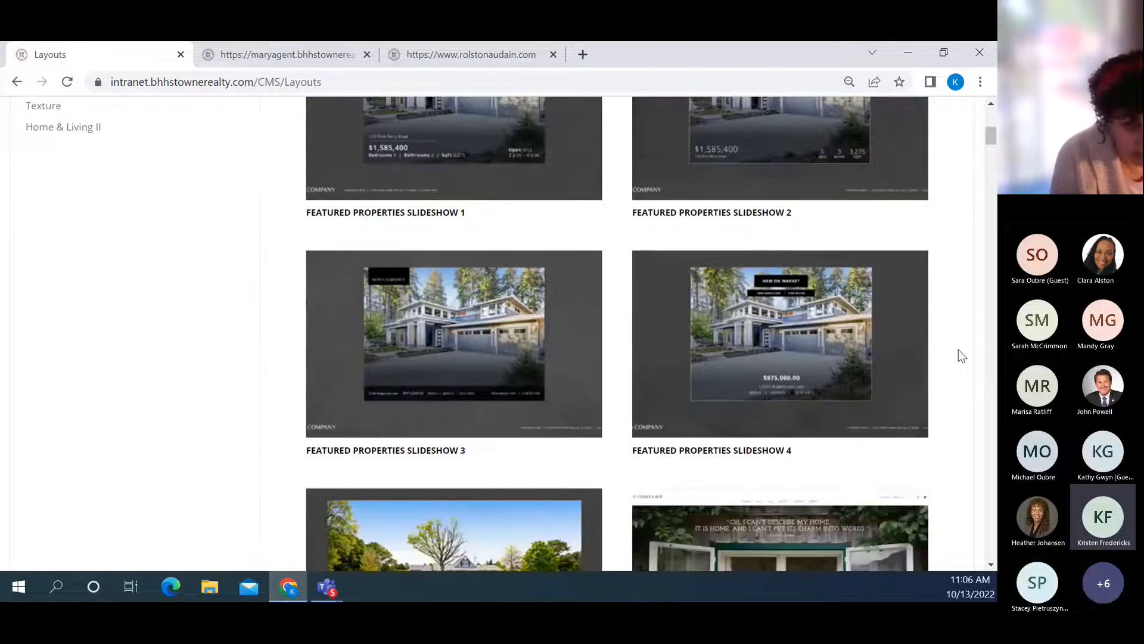
pyautogui.scroll(-2, 958, 350)
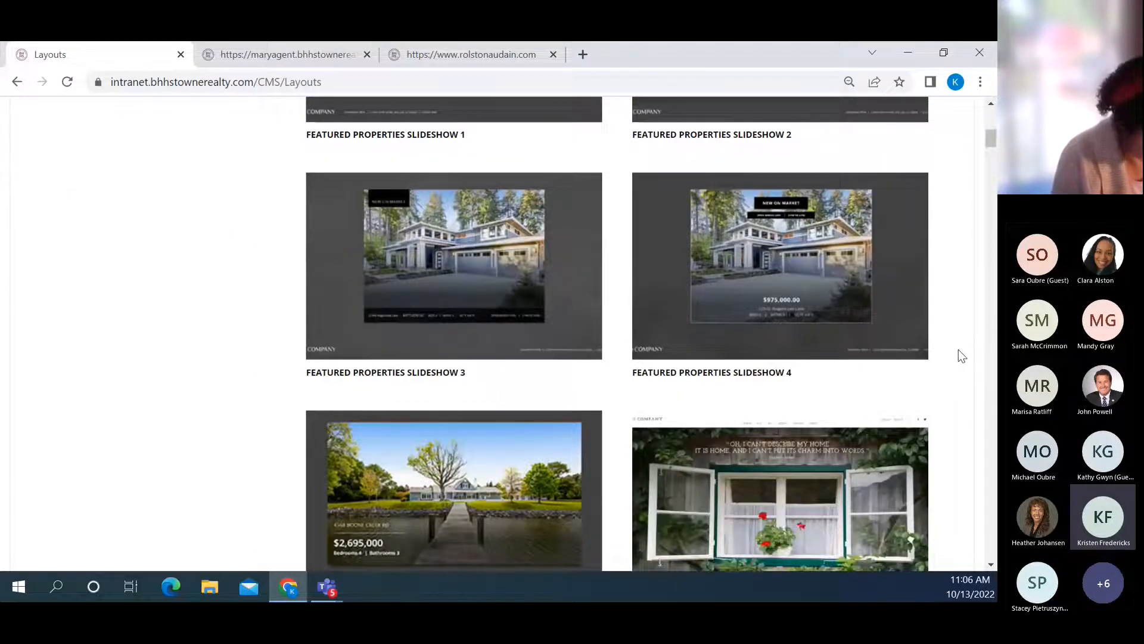
pyautogui.scroll(-1, 958, 349)
pyautogui.scroll(-1, 959, 351)
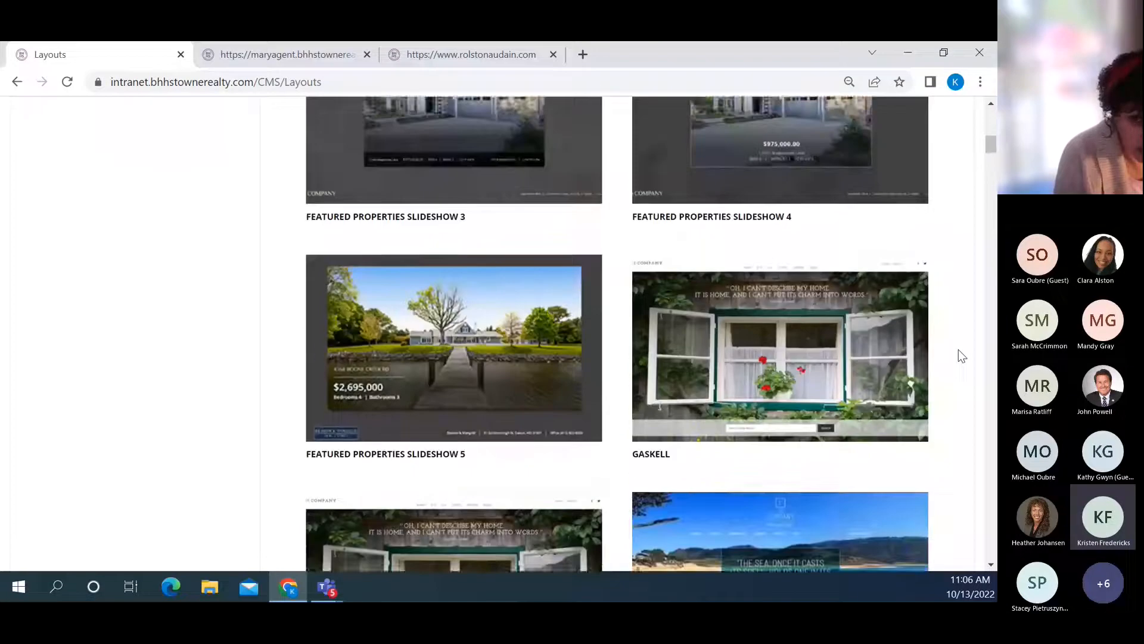
pyautogui.scroll(-1, 959, 350)
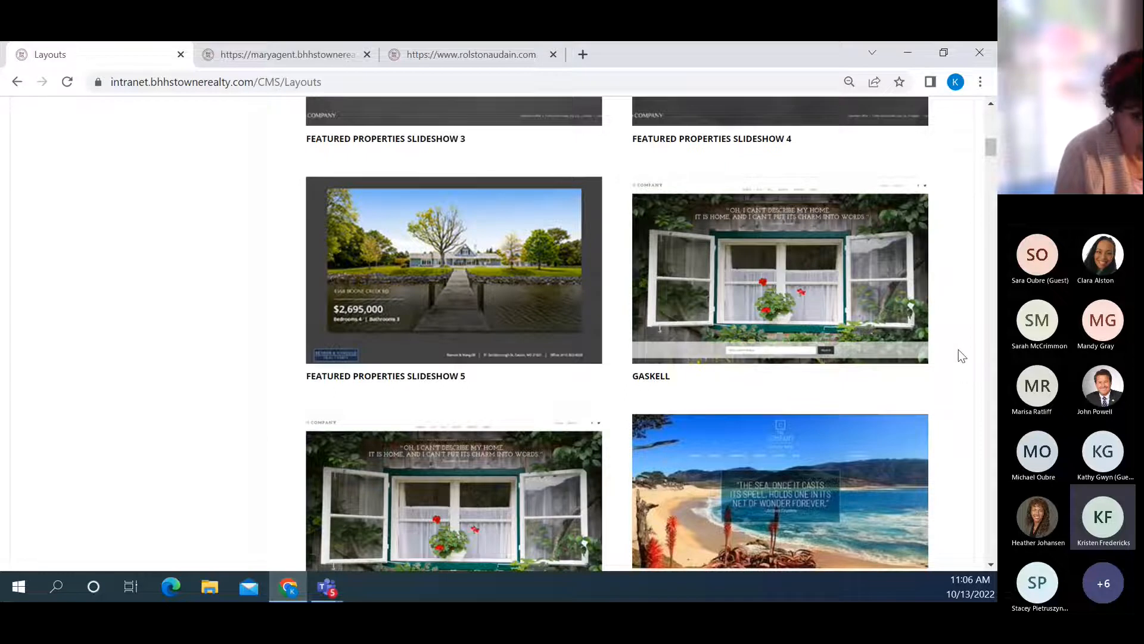
pyautogui.moveTo(899, 339)
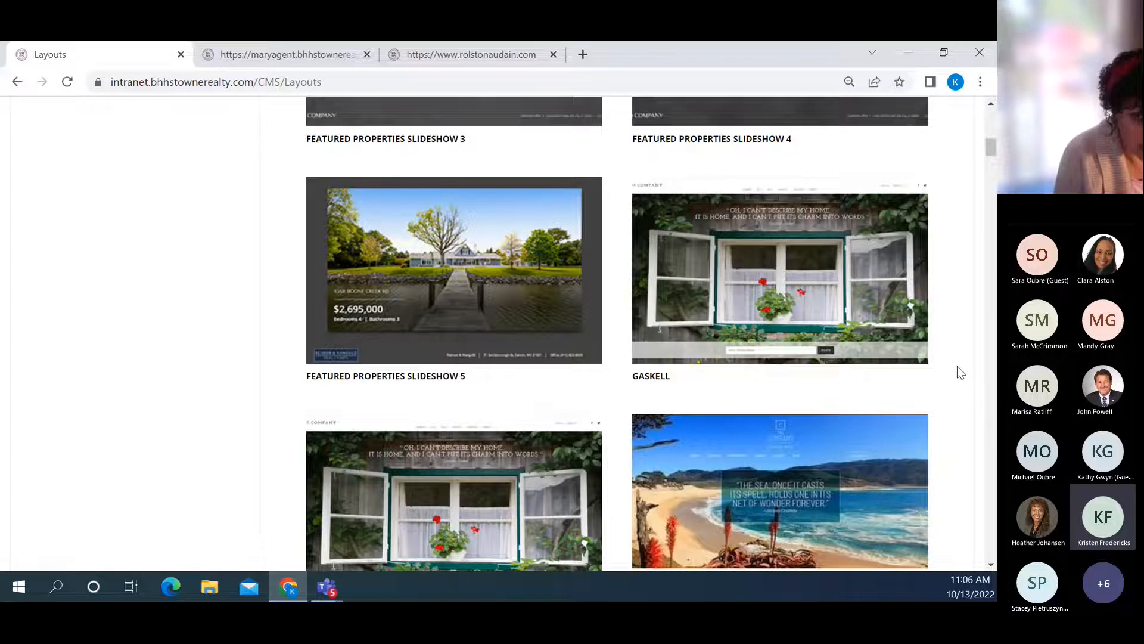
# Look through the layouts from Gaskell Expanded, Monterey and Oregon Coast to Redd, Rustic Rose, Santa Fe Sun and South Carolina
pyautogui.scroll(-4, 958, 367)
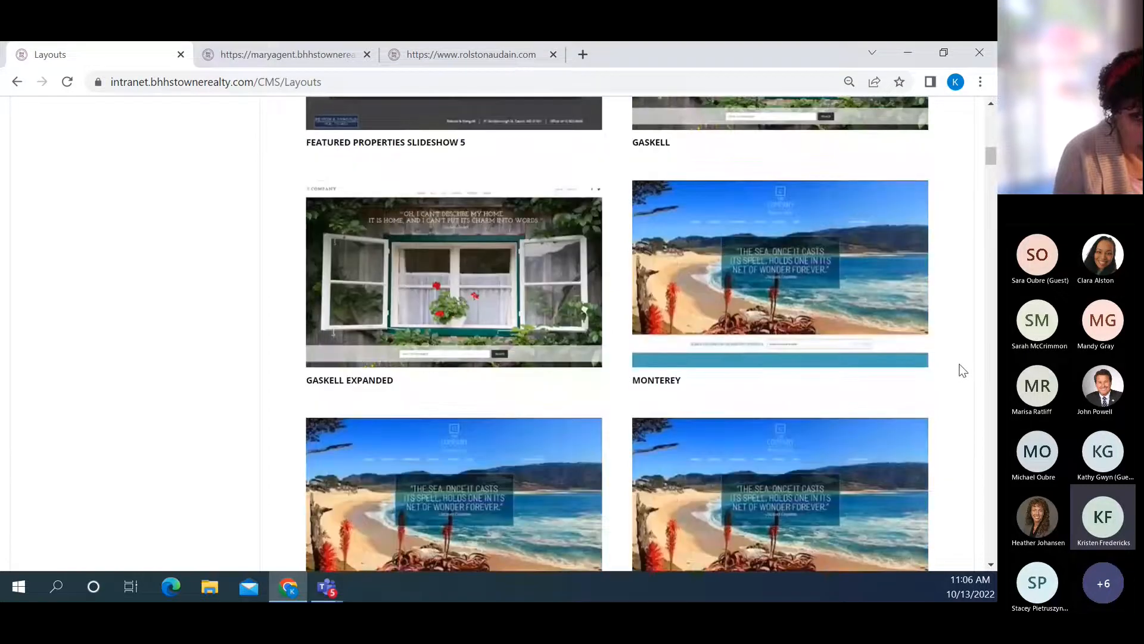
pyautogui.scroll(-2, 962, 370)
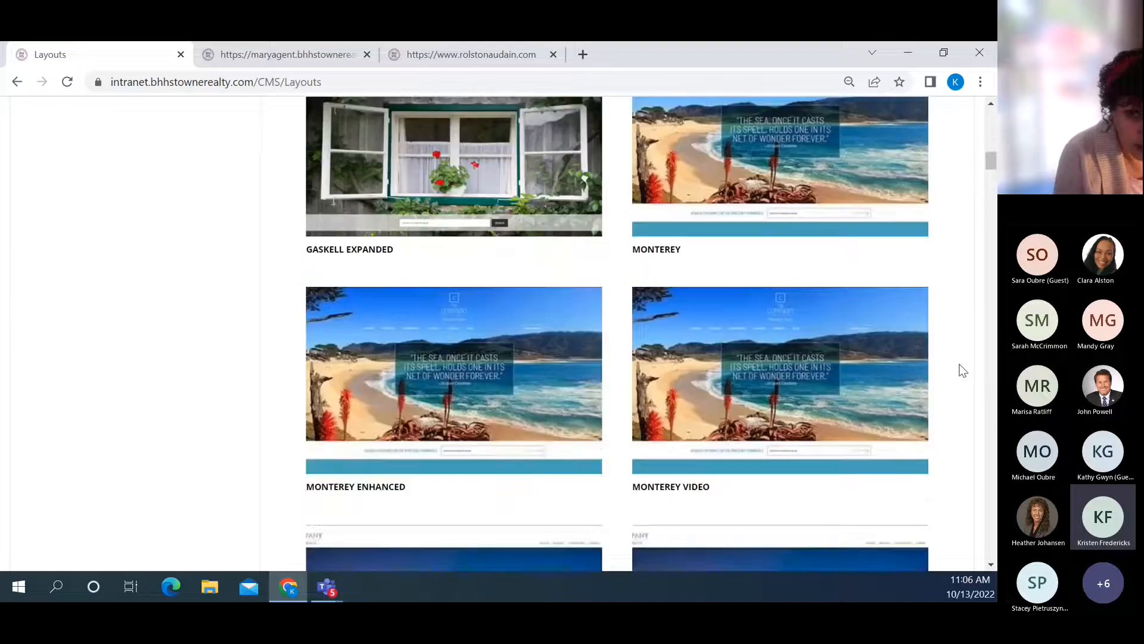
pyautogui.scroll(-4, 963, 370)
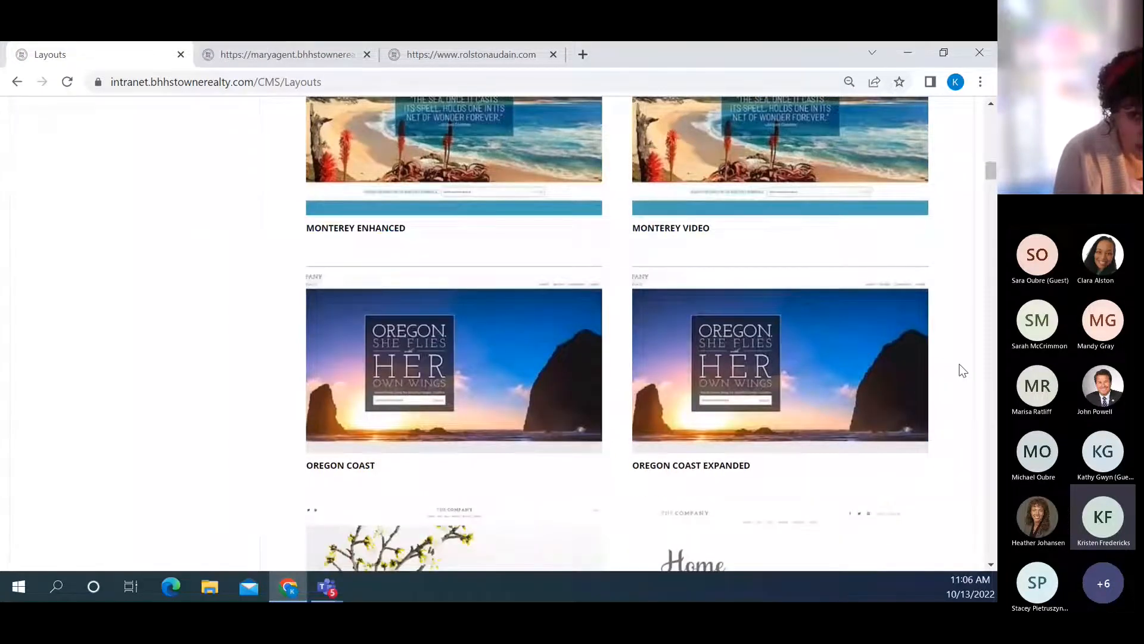
pyautogui.scroll(-3, 962, 371)
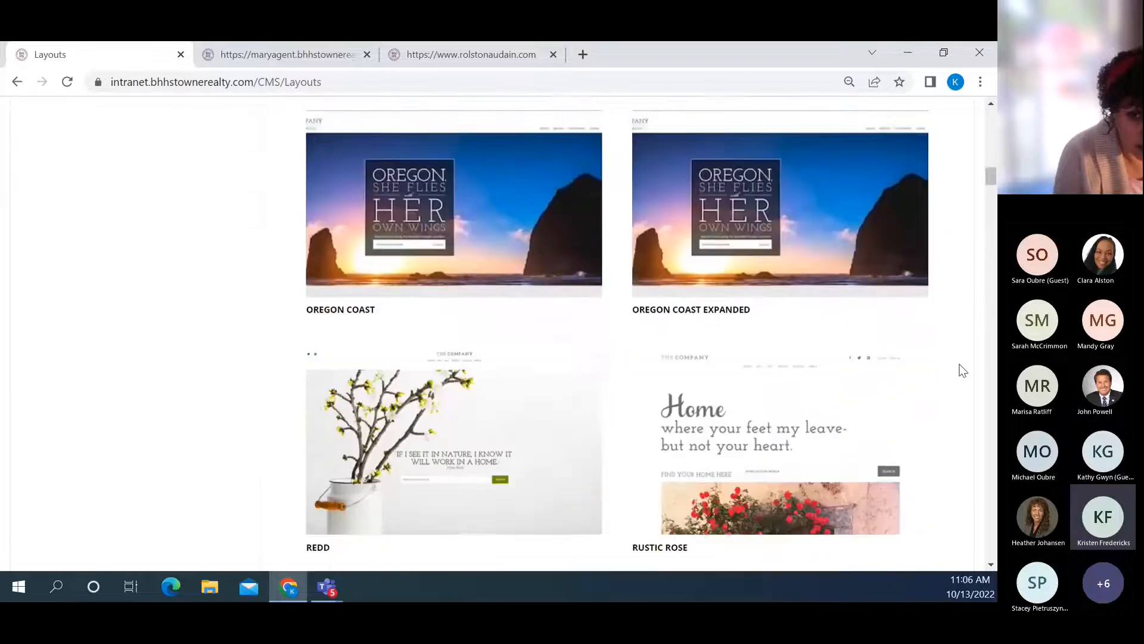
pyautogui.scroll(-1, 962, 370)
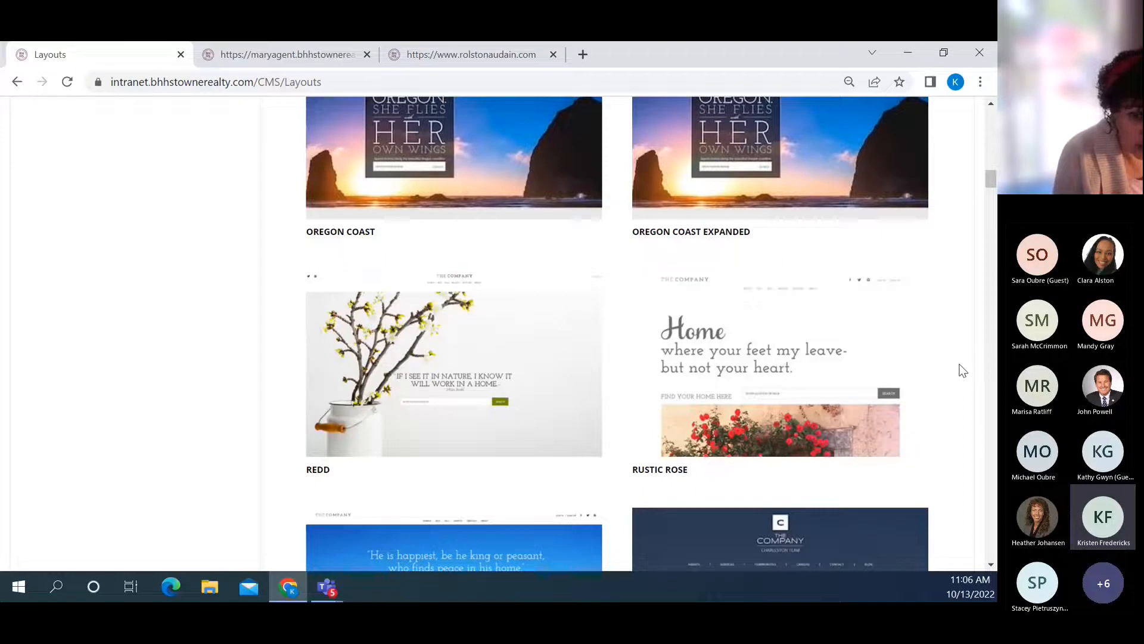
pyautogui.scroll(-3, 963, 370)
pyautogui.scroll(-1, 962, 370)
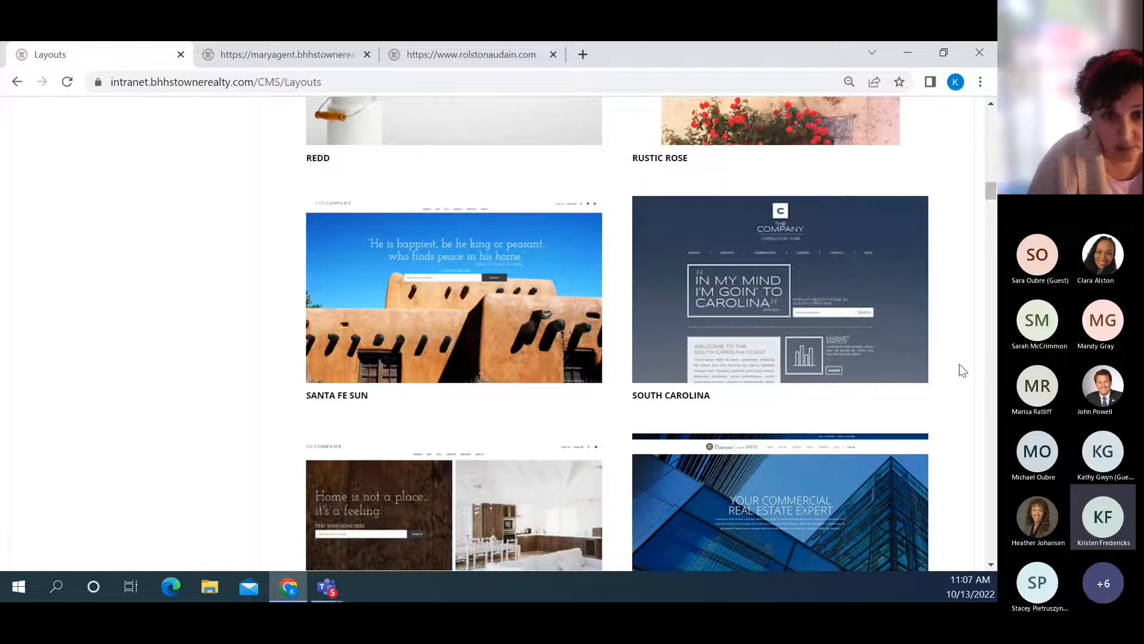
# Review The Nest, the Commercial 1 to 5 designs, the Custom layout and the Farm & Ranch designs
pyautogui.scroll(-1, 963, 371)
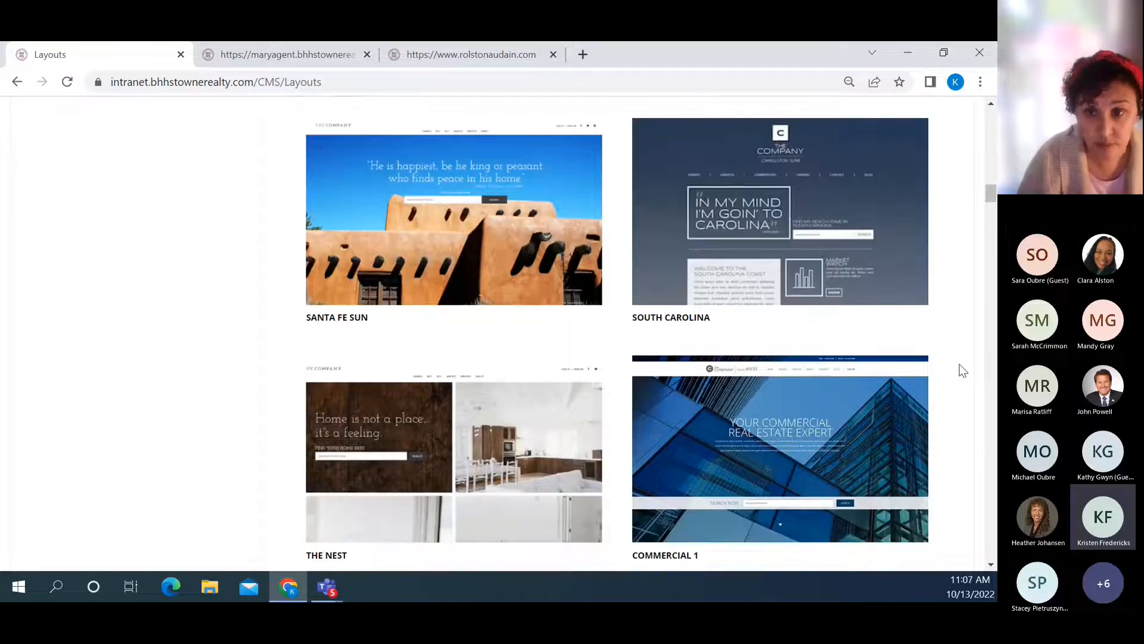
pyautogui.scroll(-3, 963, 371)
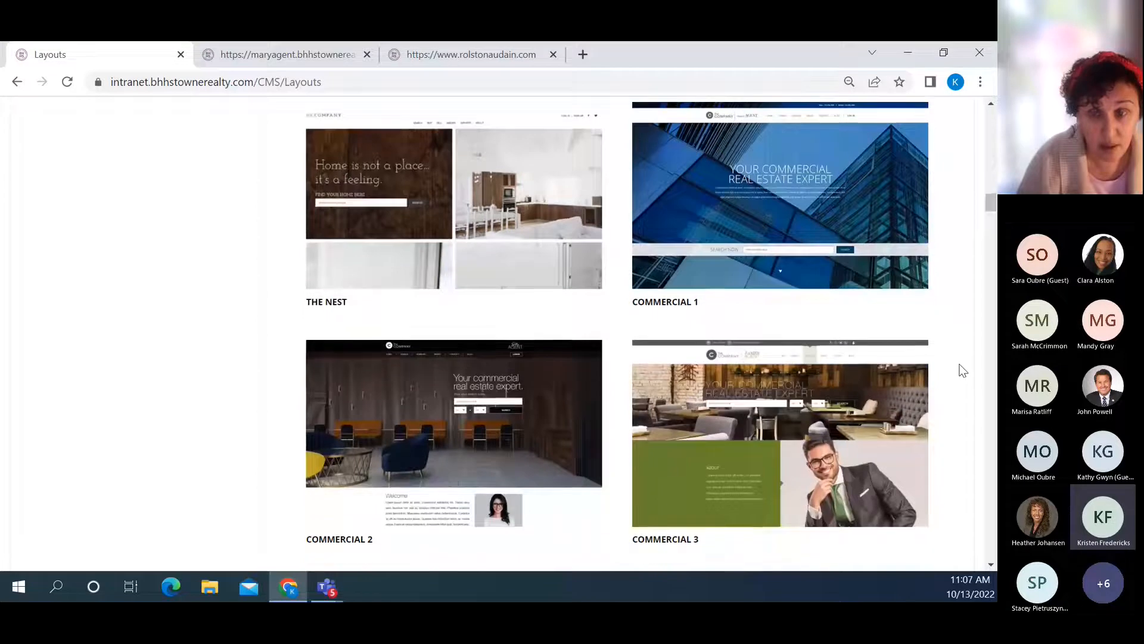
pyautogui.scroll(-1, 963, 370)
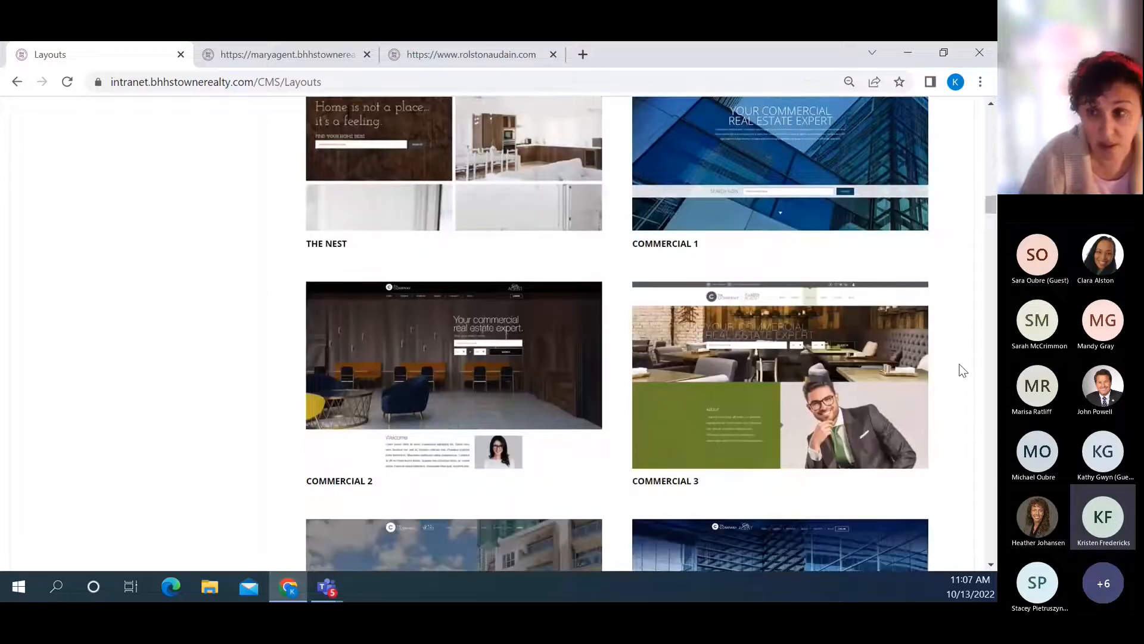
pyautogui.scroll(-2, 963, 371)
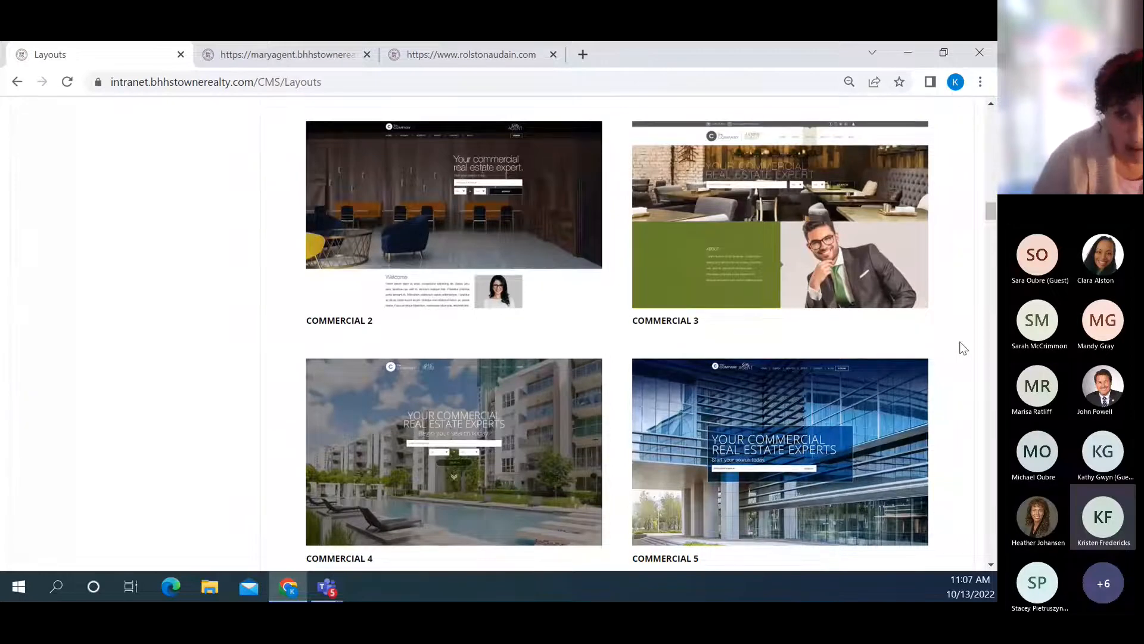
pyautogui.scroll(-6, 963, 349)
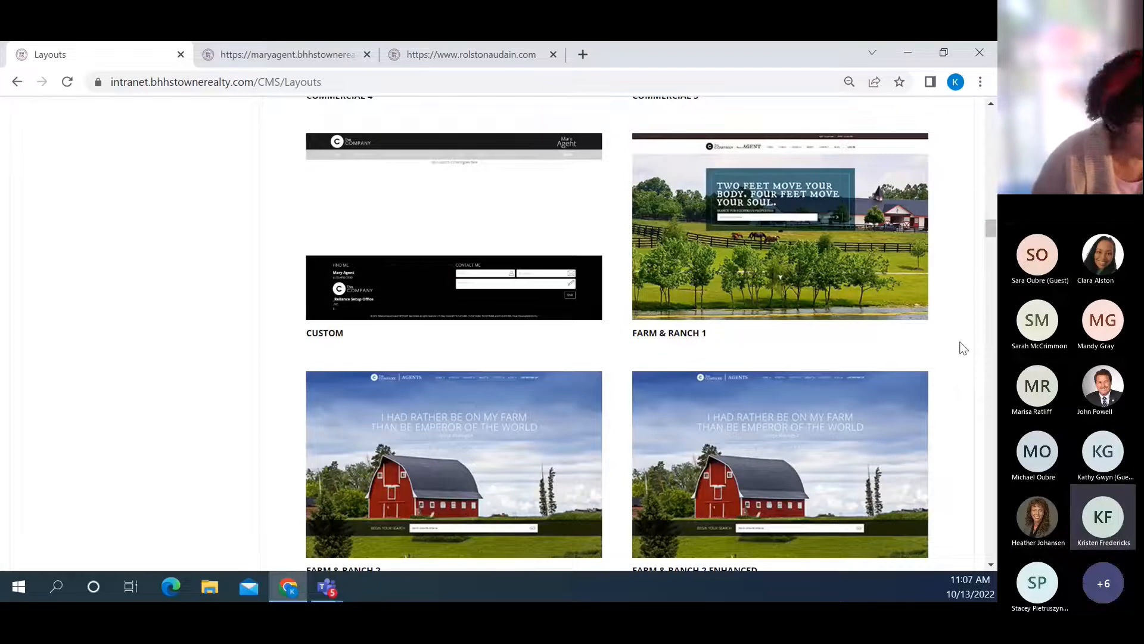
pyautogui.scroll(-3, 964, 349)
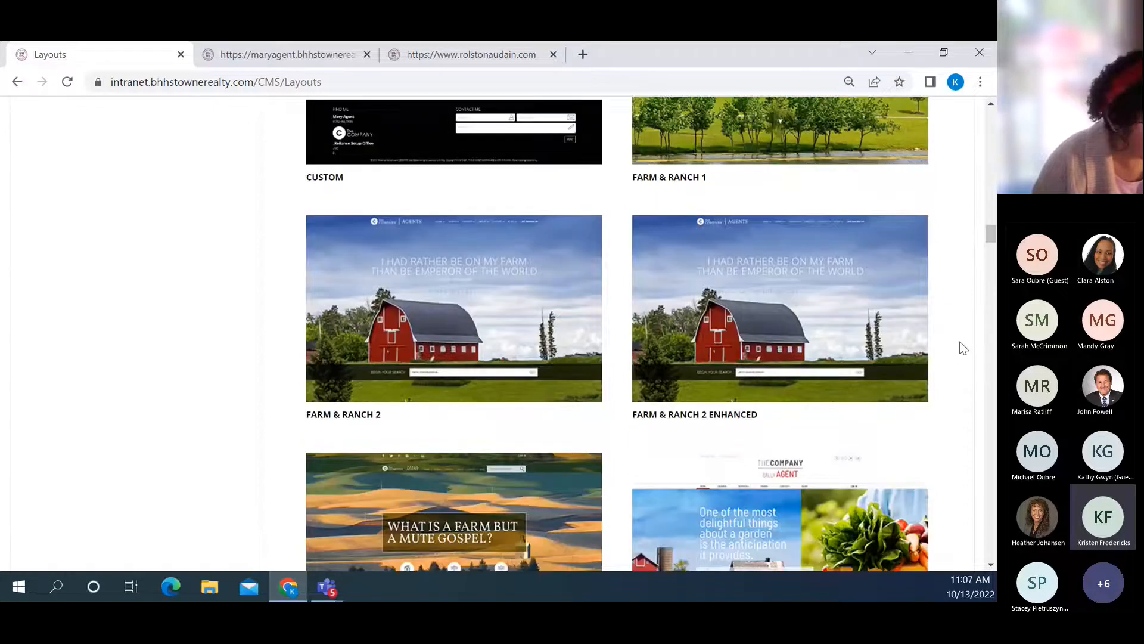
pyautogui.scroll(-4, 963, 350)
pyautogui.scroll(-10, 963, 354)
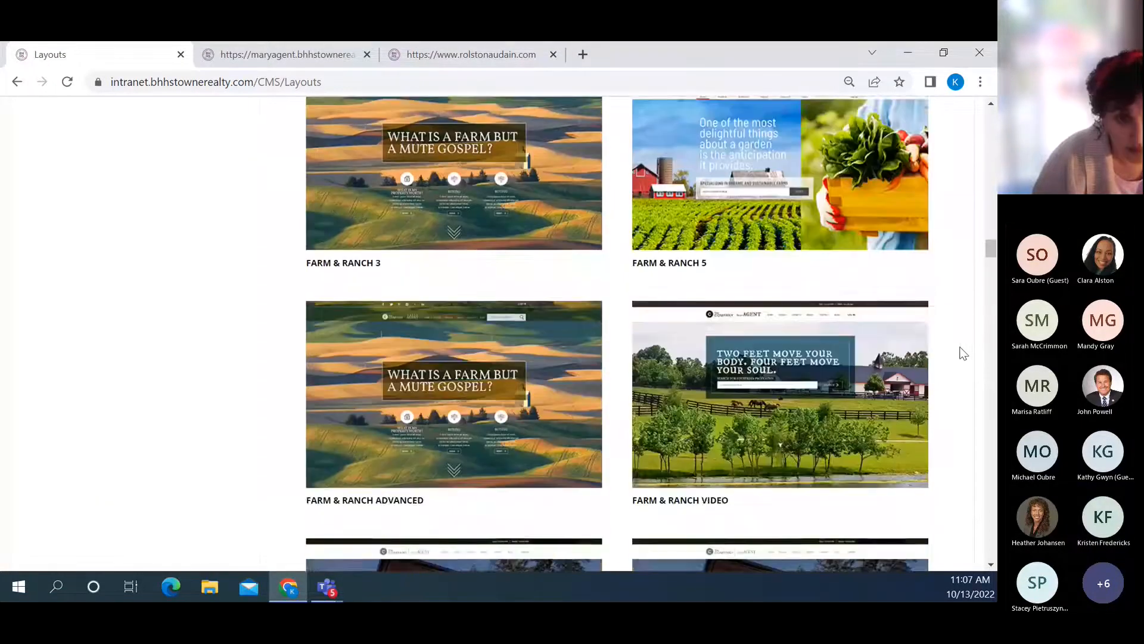
# Examine the Home and Living layouts and the luxury designs from Aida and Blue Velvet to Crystal, Luxury Video and Renaissance
pyautogui.scroll(-5, 964, 354)
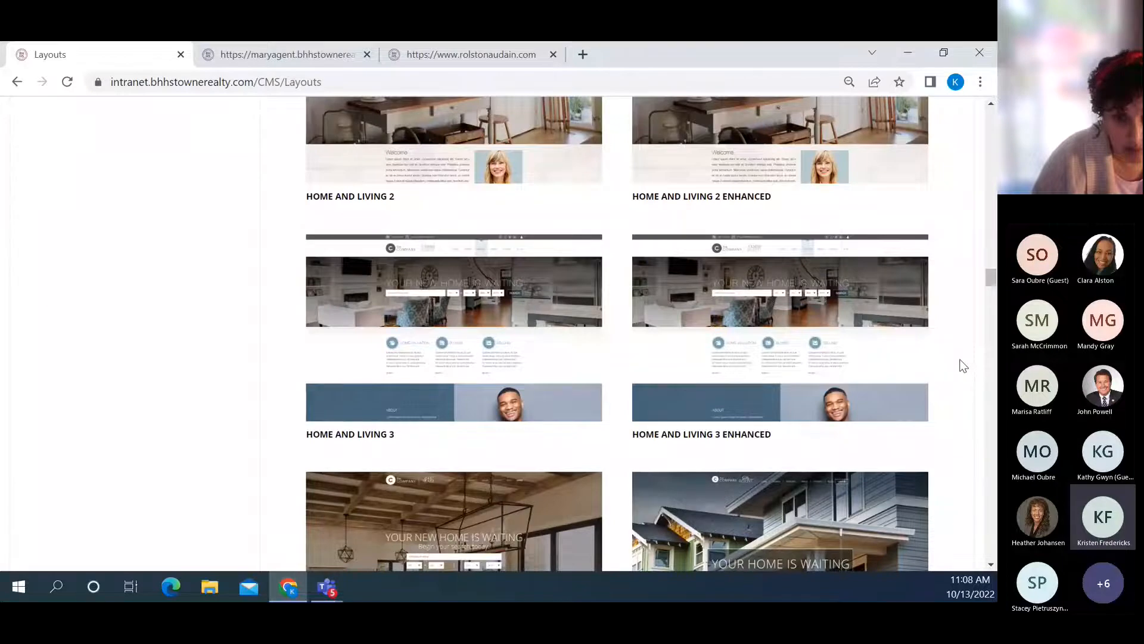
pyautogui.scroll(-4, 964, 365)
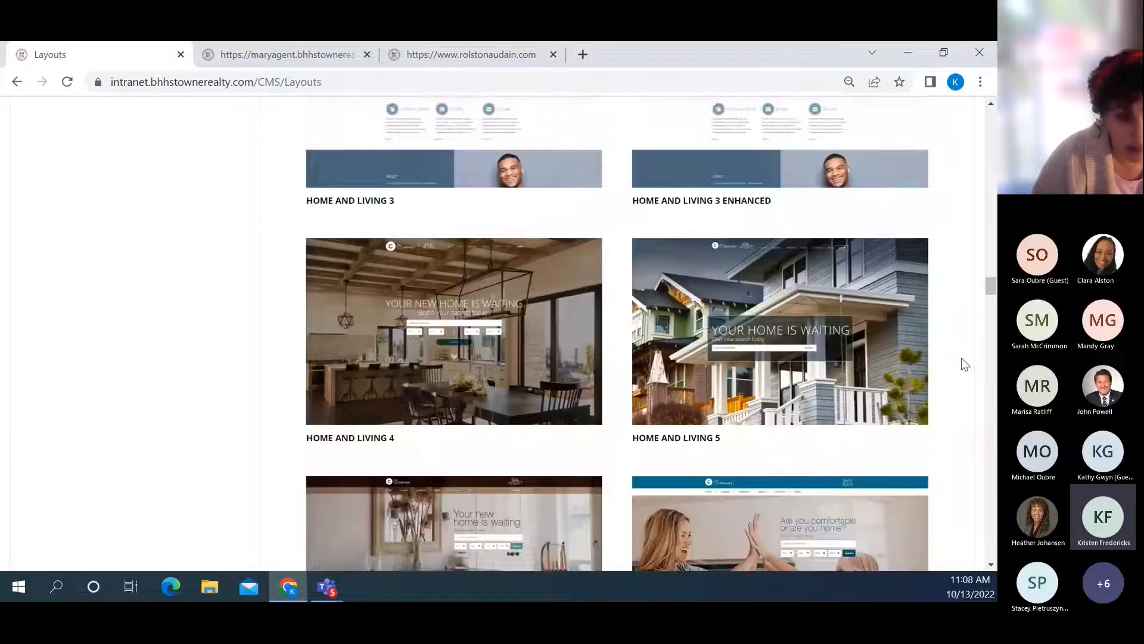
pyautogui.scroll(-5, 961, 358)
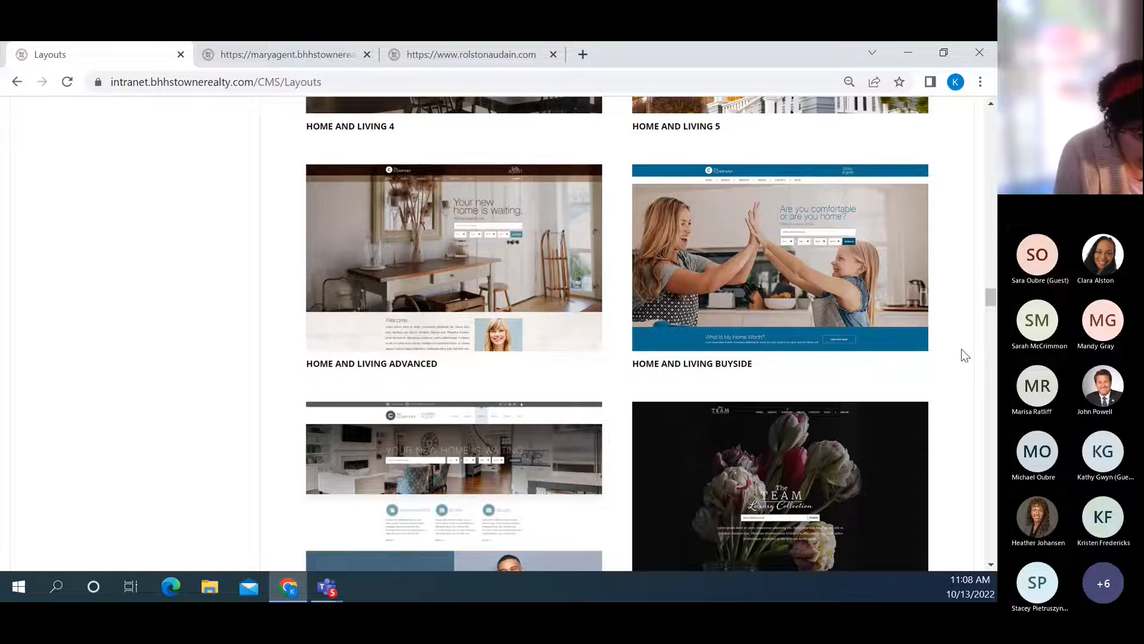
pyautogui.scroll(-1, 965, 355)
pyautogui.scroll(-6, 964, 355)
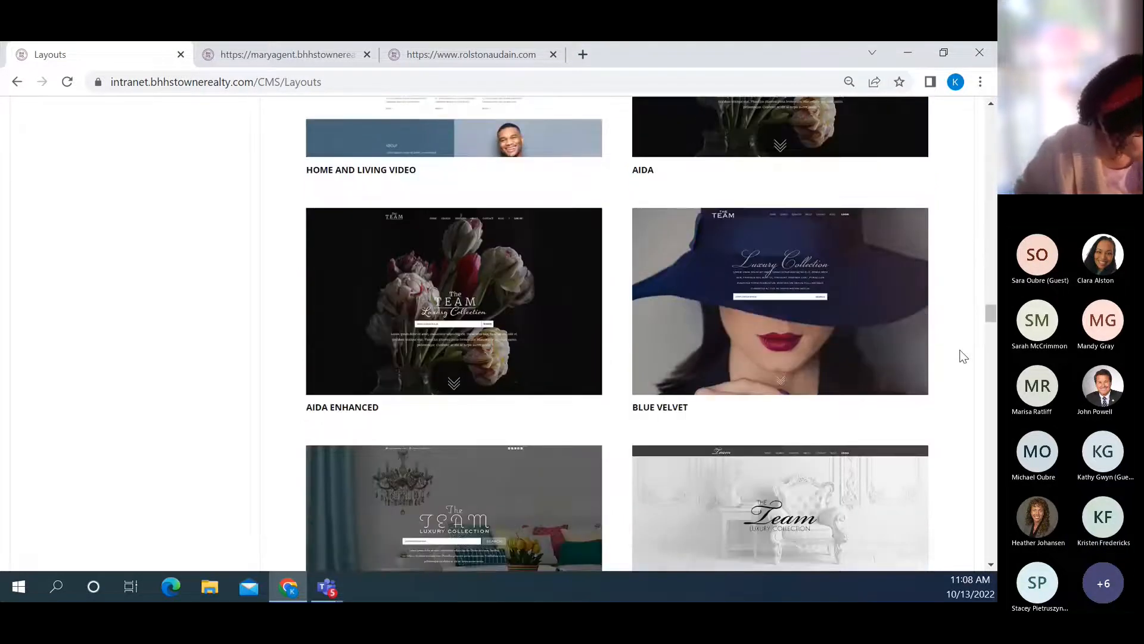
pyautogui.scroll(-2, 964, 356)
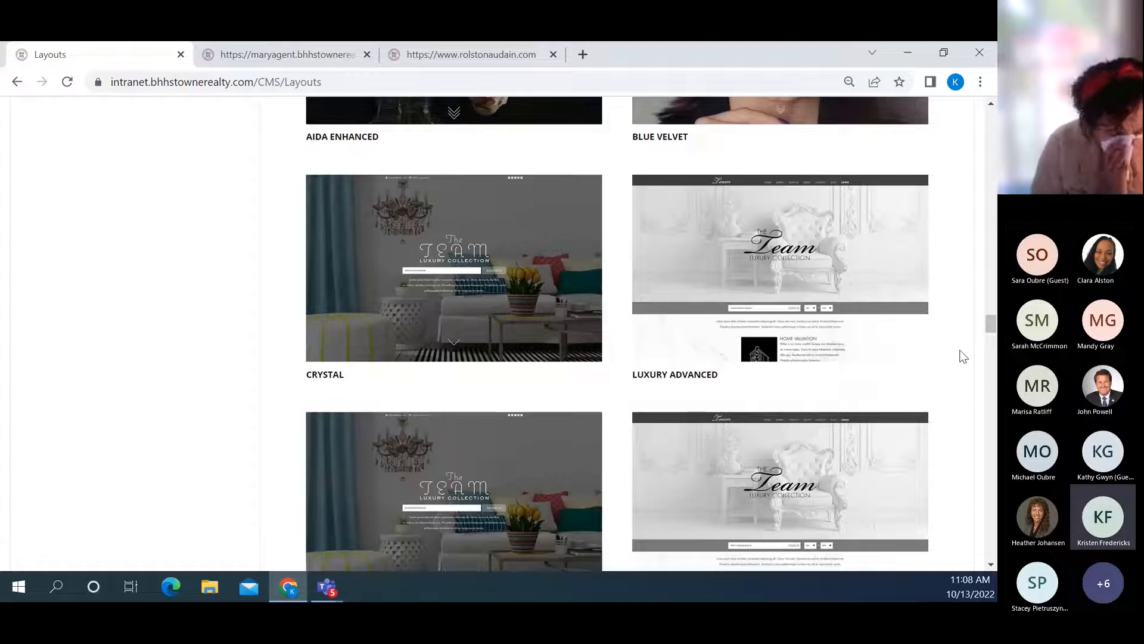
pyautogui.scroll(-4, 963, 357)
pyautogui.scroll(-2, 964, 356)
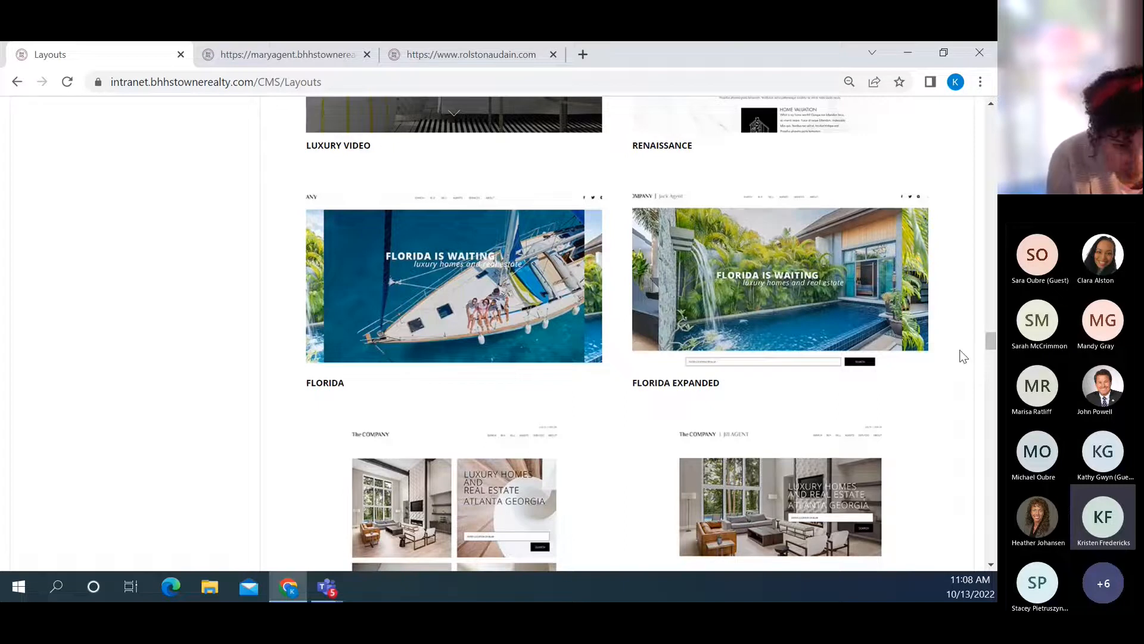
# Look over the location-themed luxury layouts, from Florida, Georgia, New York and Tuscany to Aspen, Chicago and Los Angeles
pyautogui.scroll(-4, 963, 357)
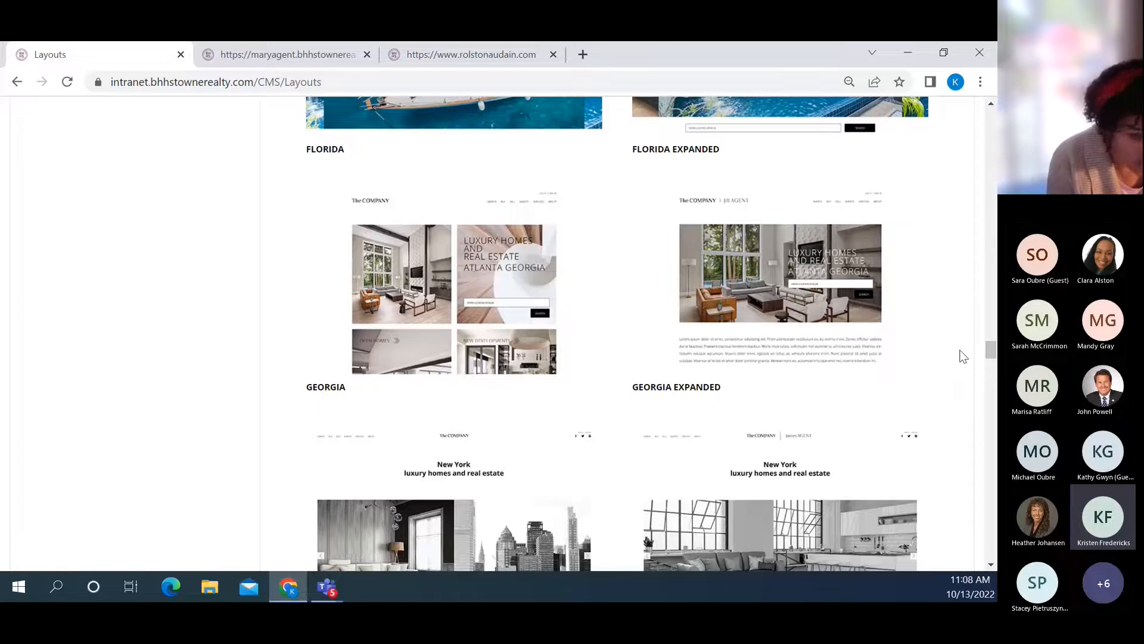
pyautogui.scroll(-3, 963, 357)
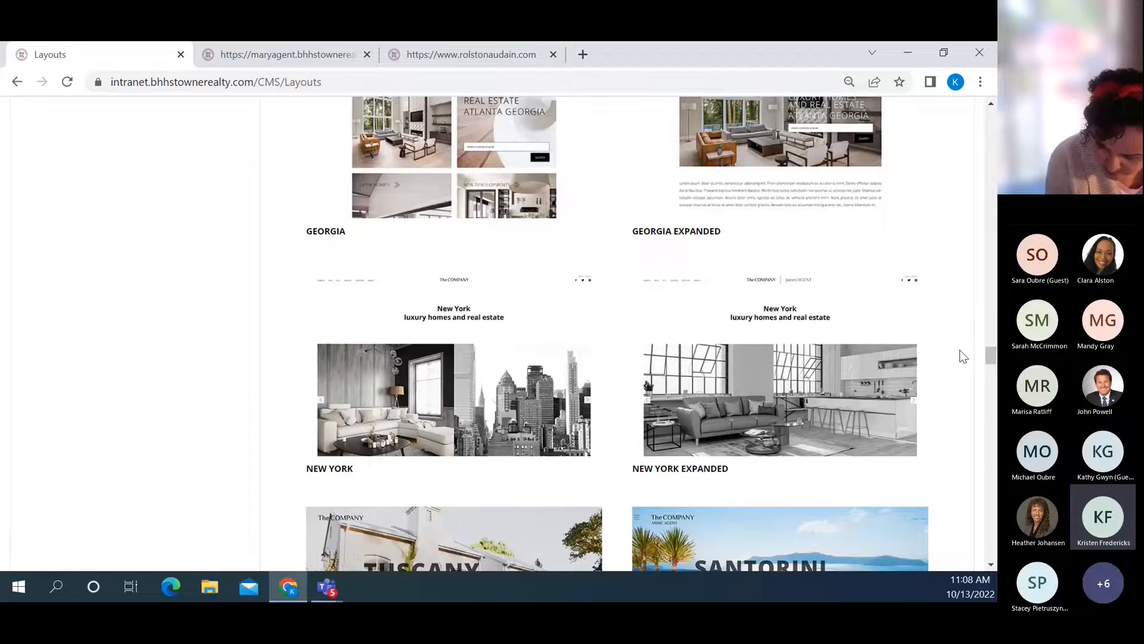
pyautogui.scroll(-5, 963, 356)
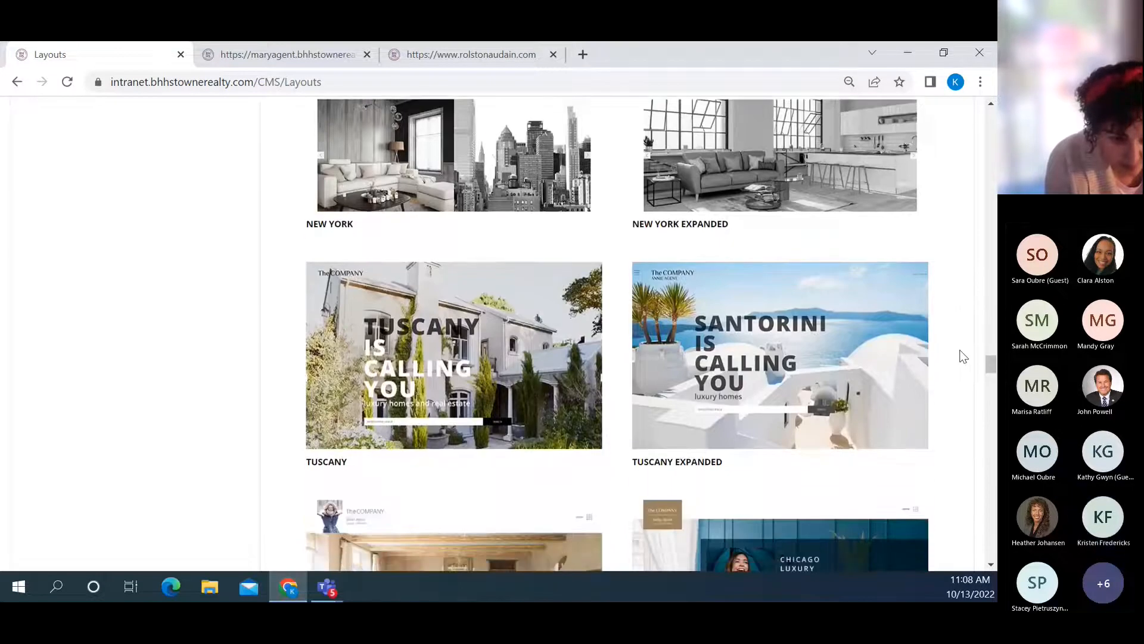
pyautogui.scroll(-5, 963, 357)
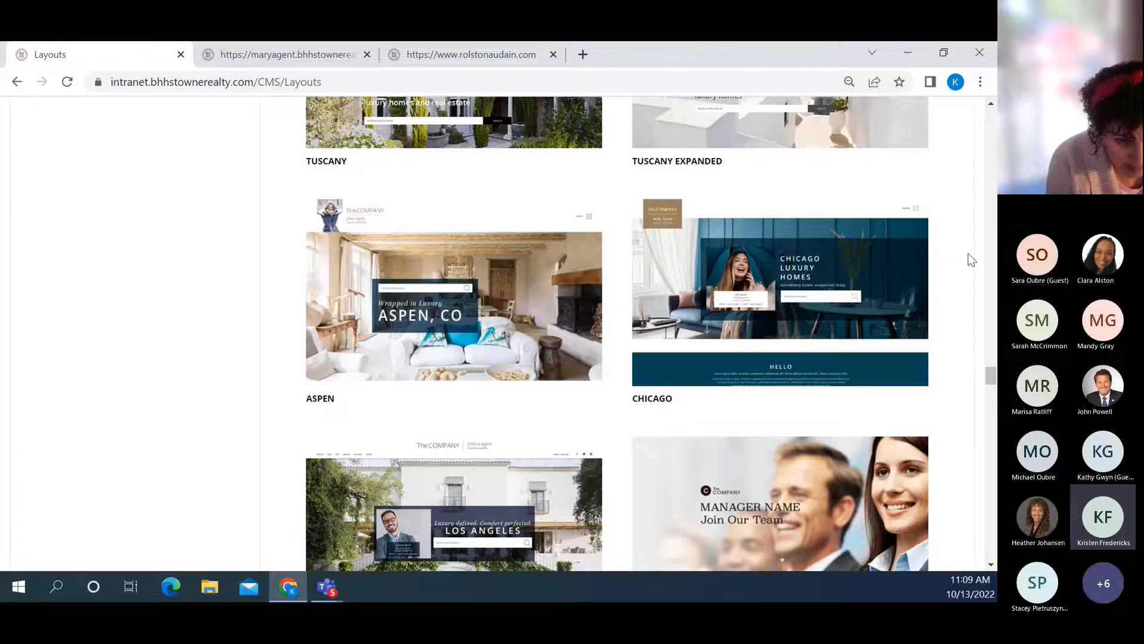
pyautogui.scroll(-1, 959, 256)
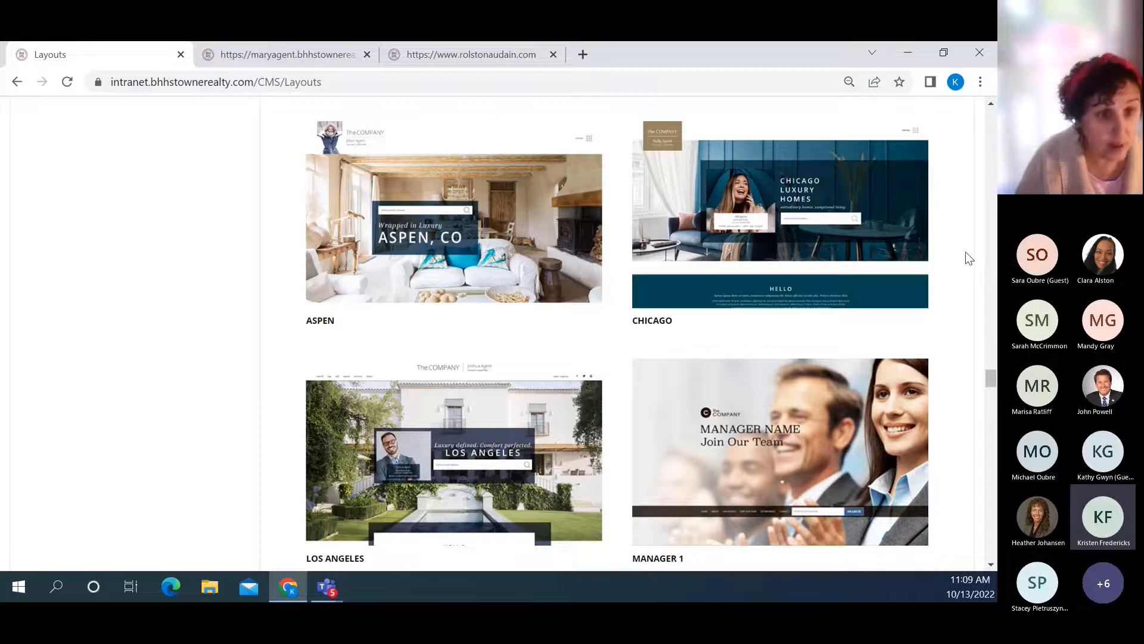
pyautogui.scroll(-1, 966, 251)
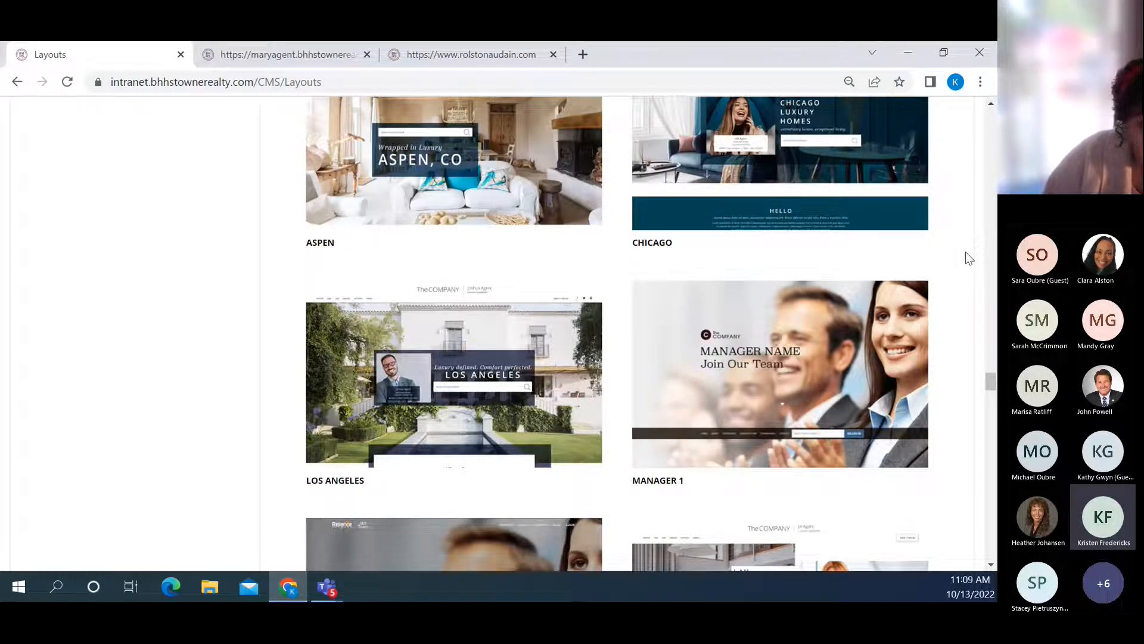
# Look over the Manager, Seattle and modern architecture layouts, from Brancusi and Gehry to Mieke and the first Persona designs
pyautogui.scroll(-4, 966, 252)
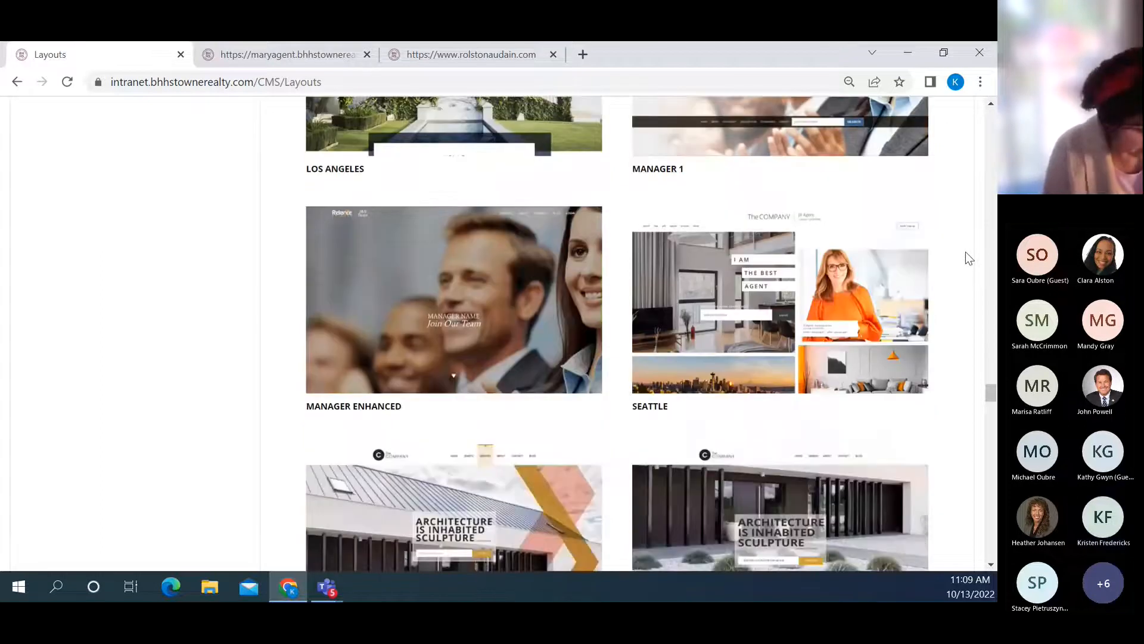
pyautogui.scroll(-4, 967, 254)
pyautogui.scroll(-9, 968, 257)
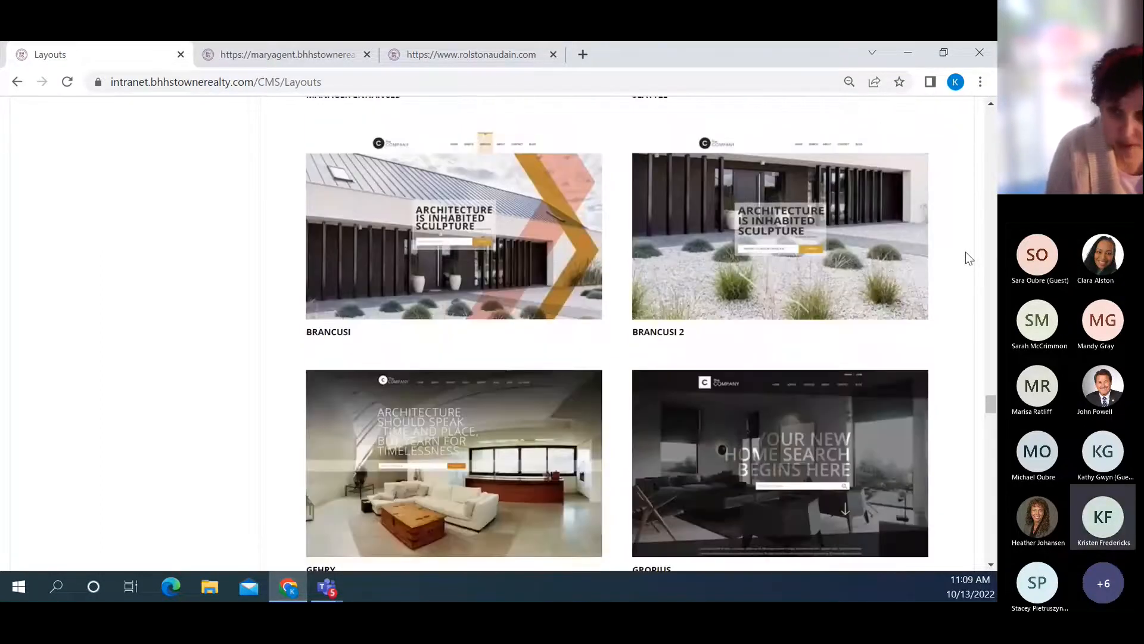
pyautogui.scroll(-12, 965, 257)
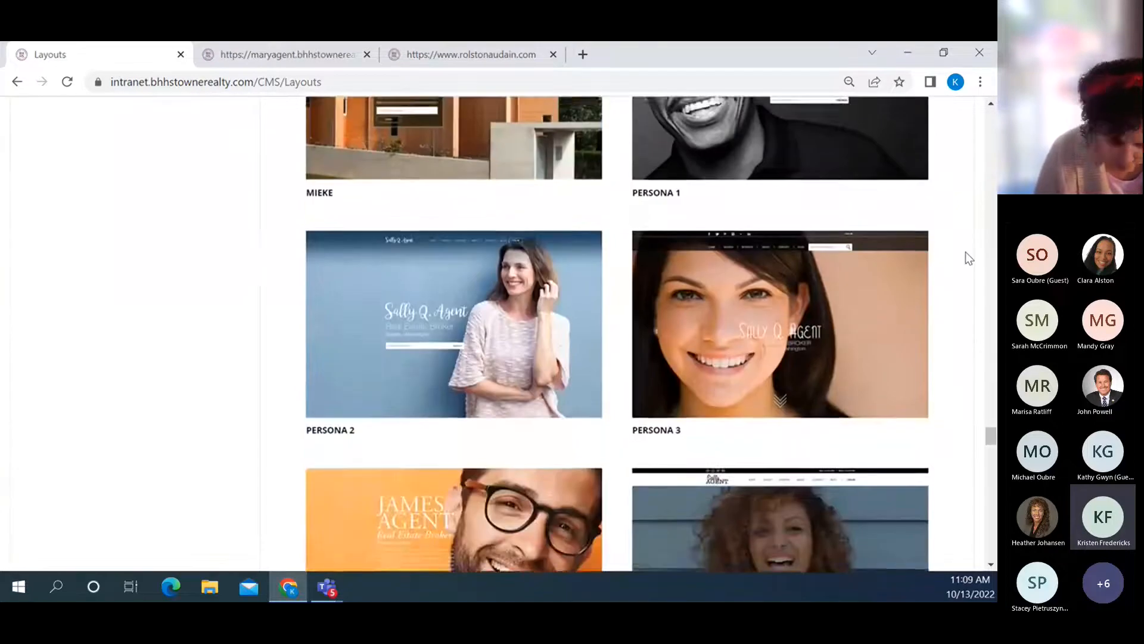
# Review the remaining Persona layouts and the Pure designs Au Naturel, Bare, Open, Raw and Sheer
pyautogui.scroll(-5, 966, 258)
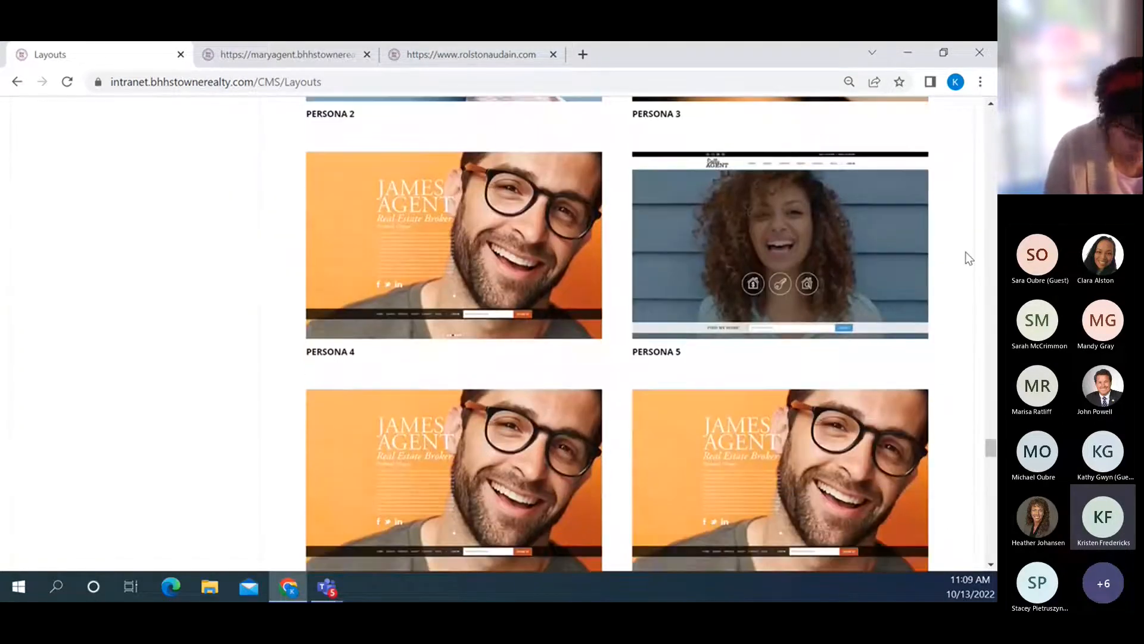
pyautogui.scroll(-5, 966, 258)
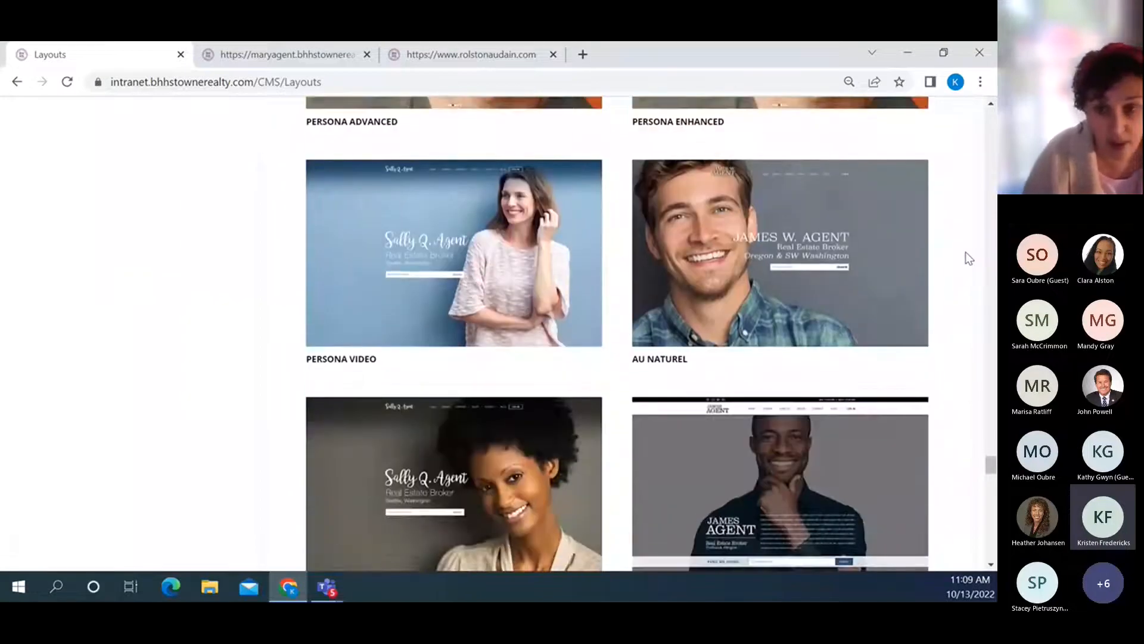
pyautogui.scroll(-4, 967, 256)
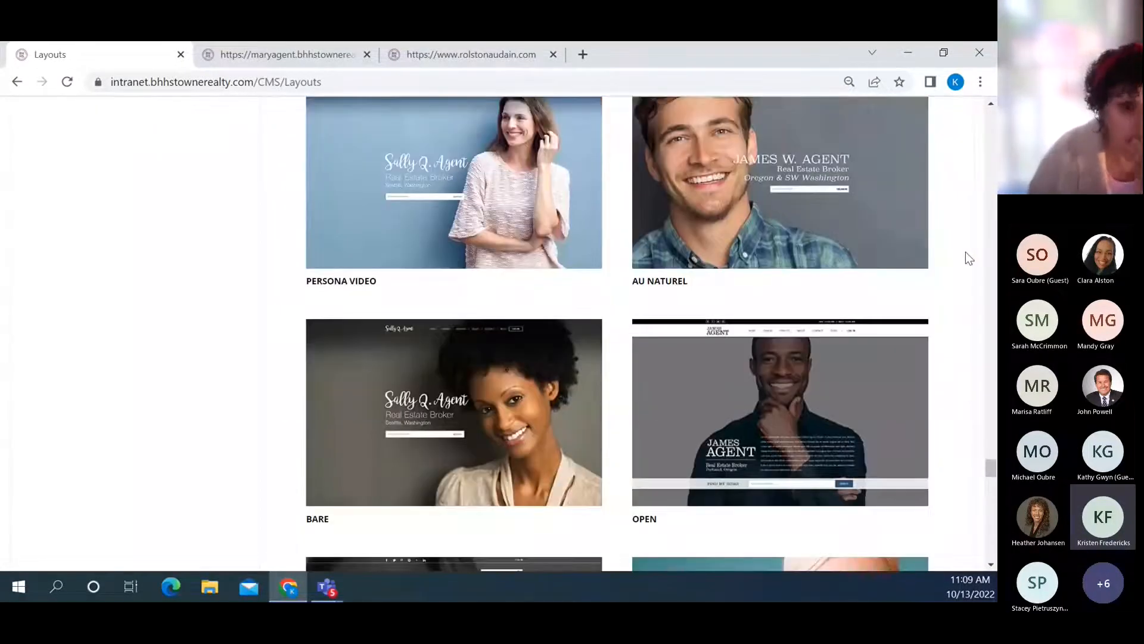
pyautogui.scroll(-5, 972, 254)
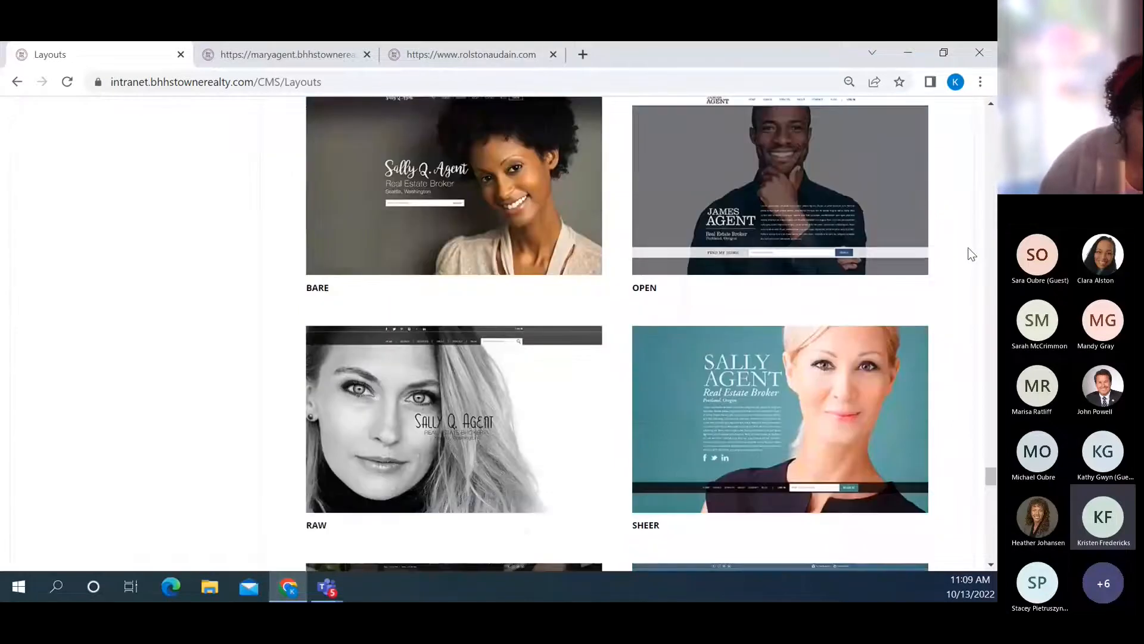
pyautogui.scroll(-4, 972, 255)
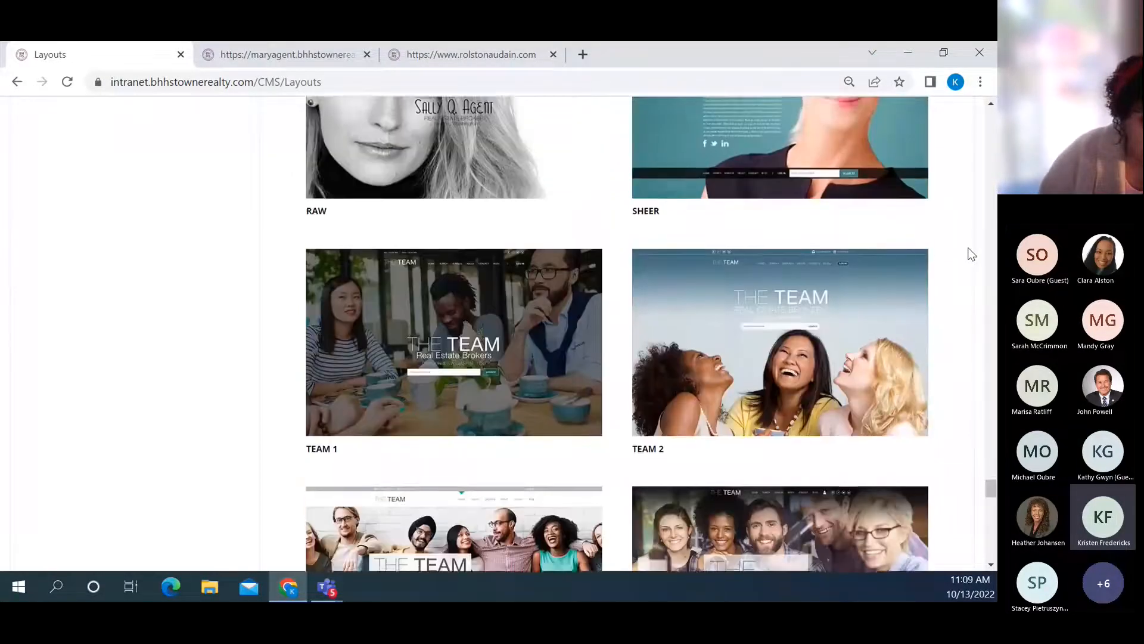
# Examine the Team layouts, the Texture designs such as Azure and Denim, and The Mod, The Quad and The Vogue
pyautogui.scroll(-7, 972, 255)
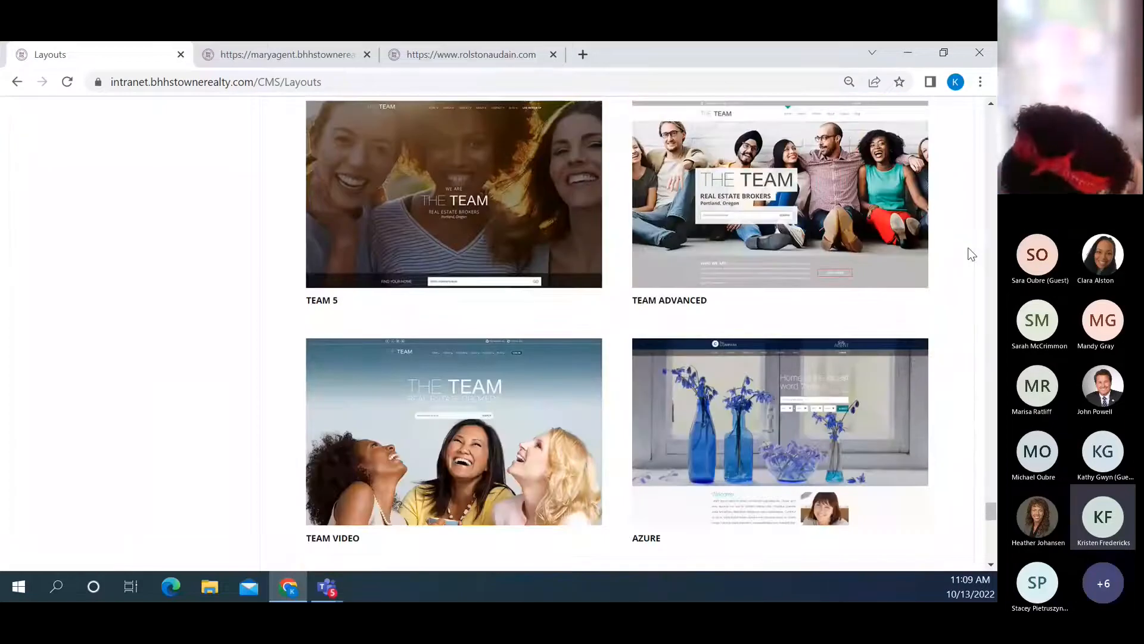
pyautogui.scroll(-5, 972, 254)
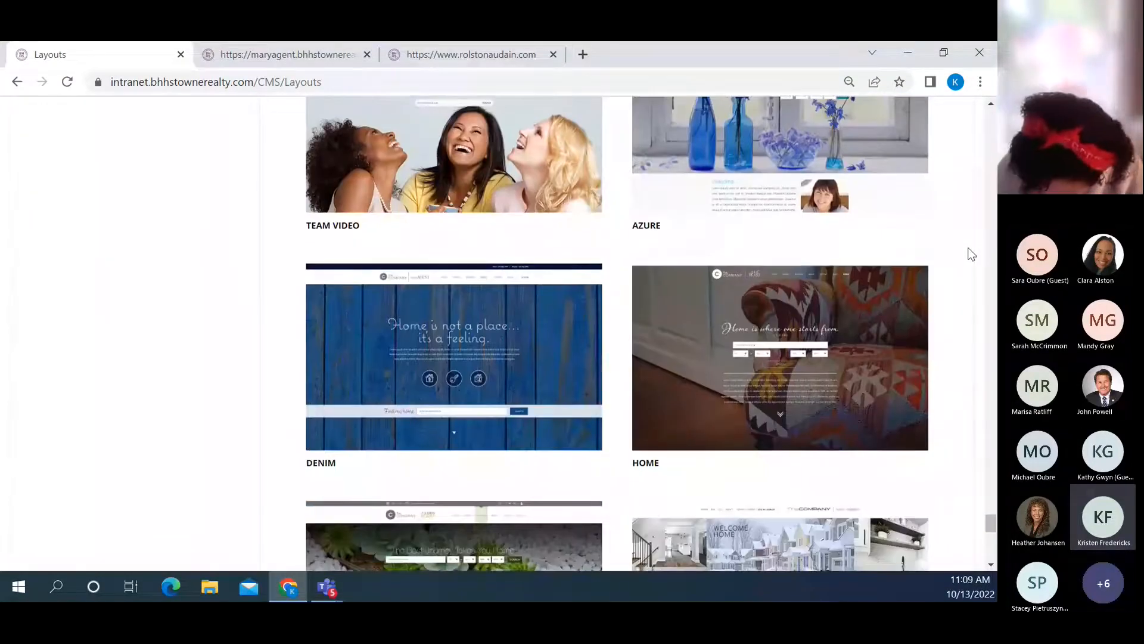
pyautogui.scroll(-4, 972, 254)
pyautogui.scroll(-6, 971, 254)
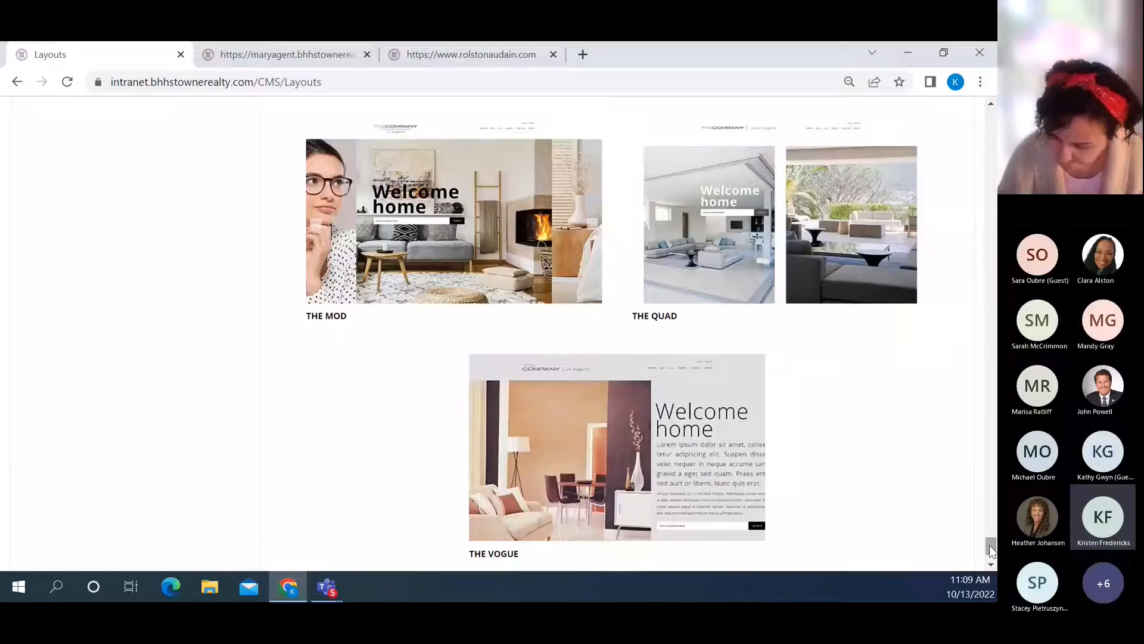
# Return to the beginning of the layout list and view the features offered by the Capecod design
pyautogui.moveTo(990, 549); pyautogui.dragTo(991, 117)
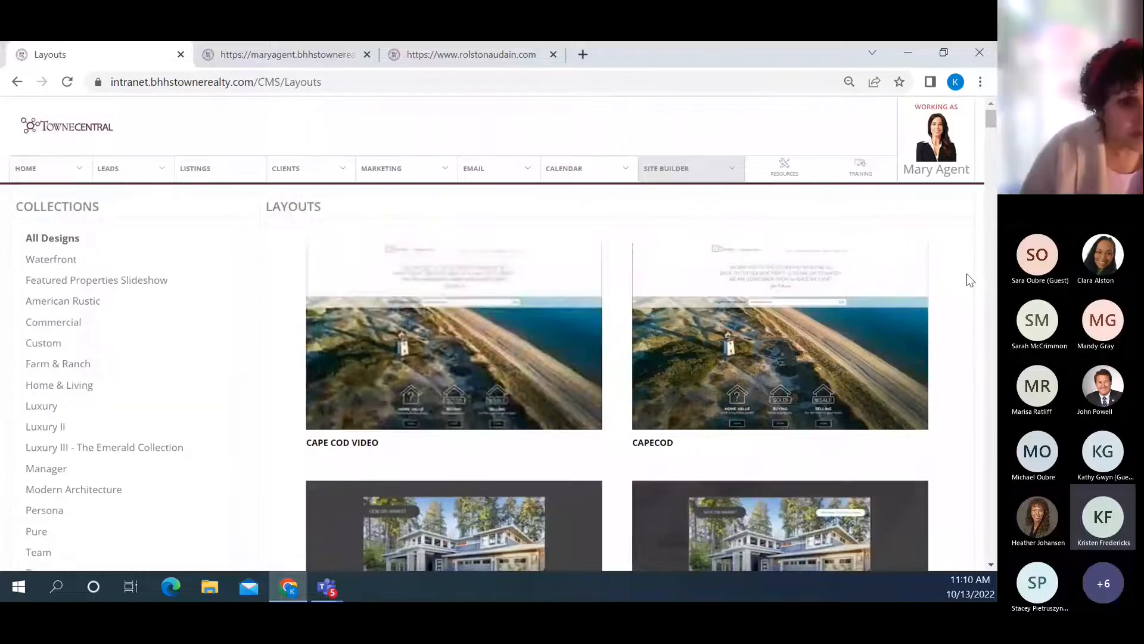
pyautogui.scroll(-1, 970, 280)
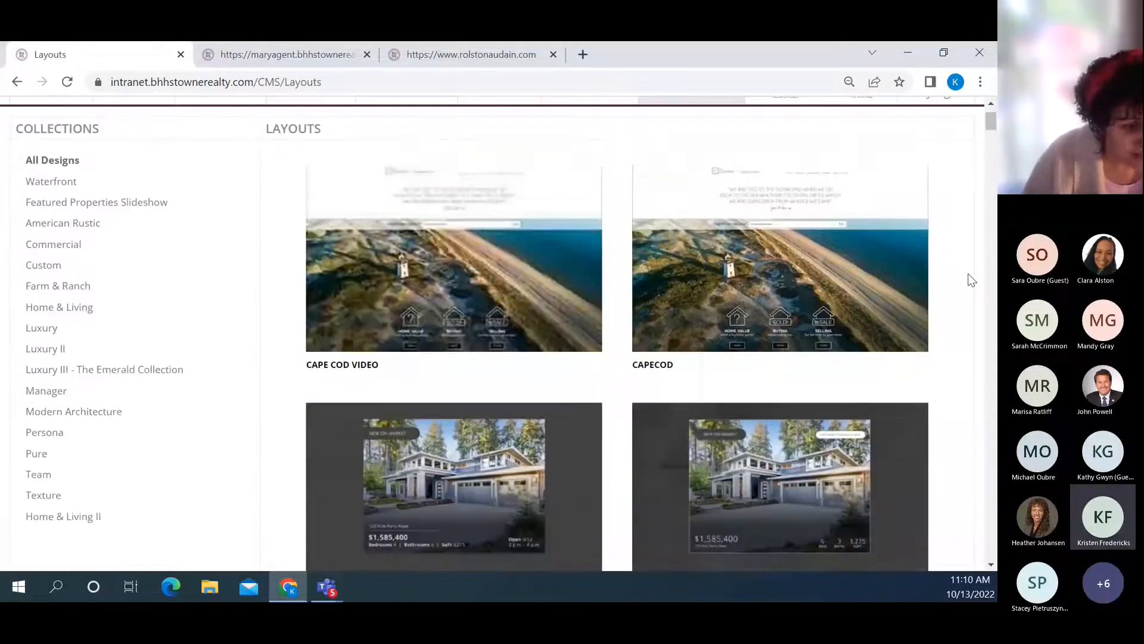
pyautogui.moveTo(839, 275)
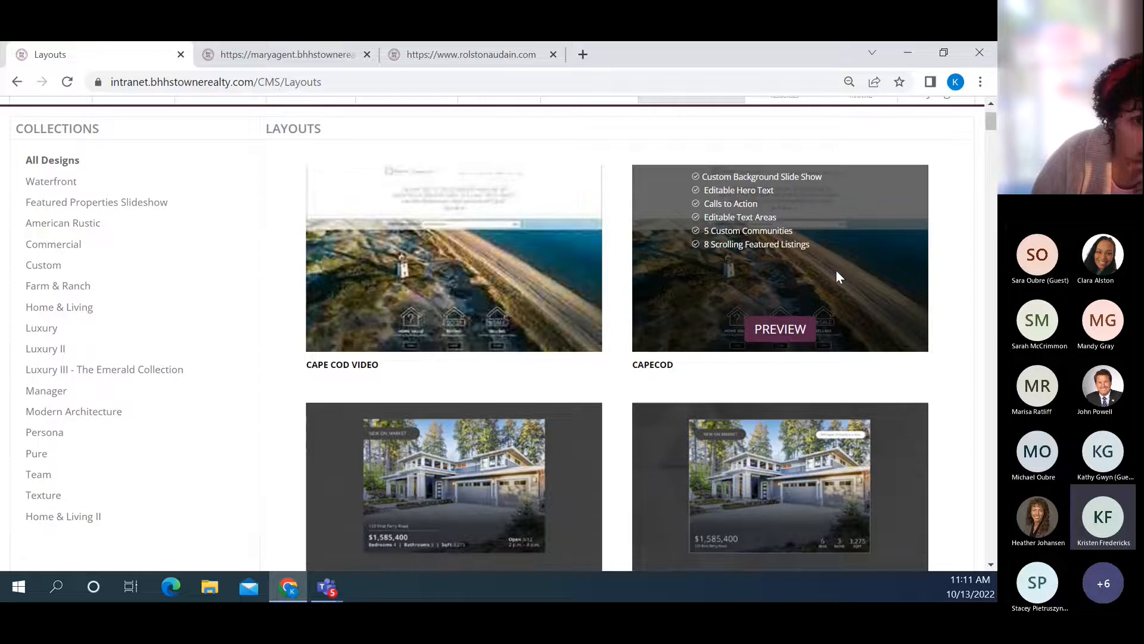
# Check the feature lists of the Gaskell and Monterey waterfront layouts
pyautogui.scroll(-1, 945, 325)
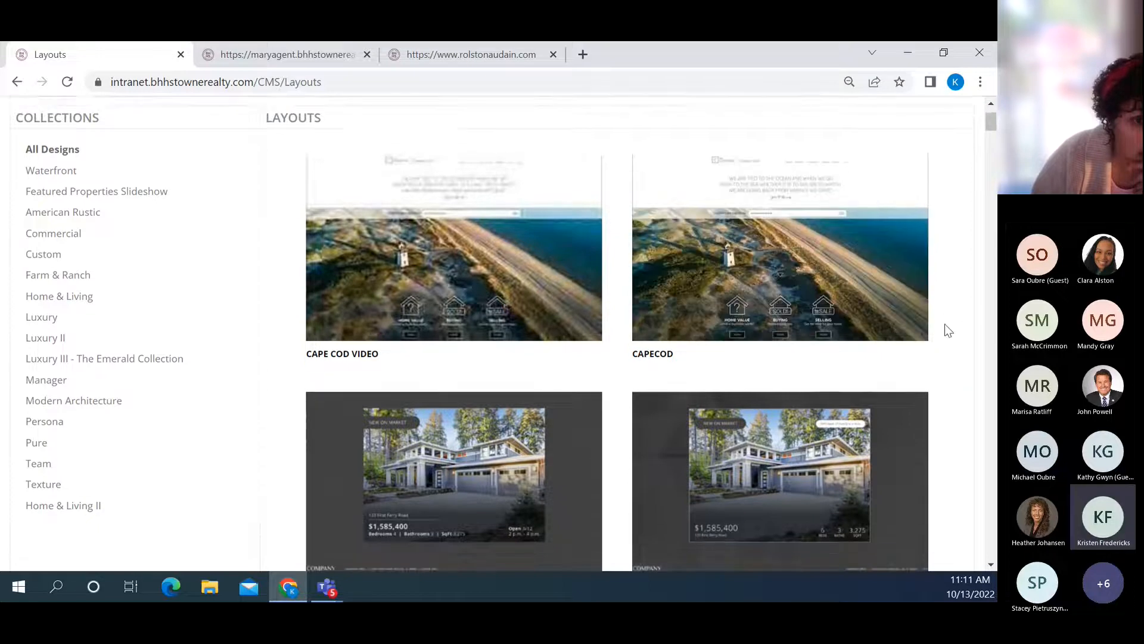
pyautogui.scroll(-9, 946, 323)
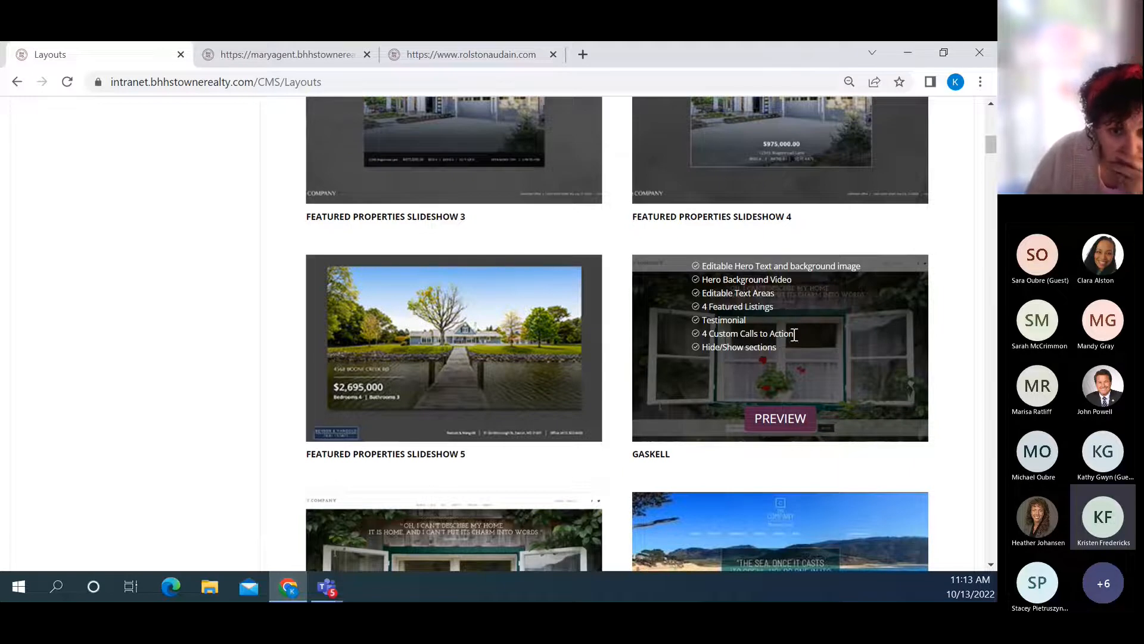
pyautogui.scroll(-1, 956, 358)
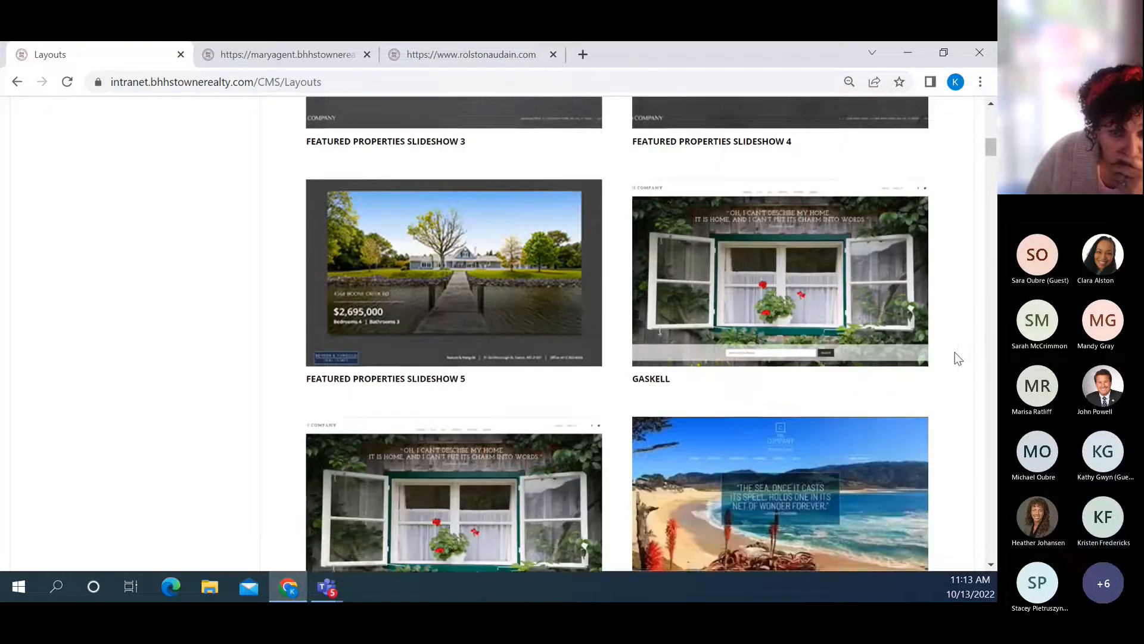
pyautogui.scroll(-4, 956, 357)
pyautogui.moveTo(800, 285)
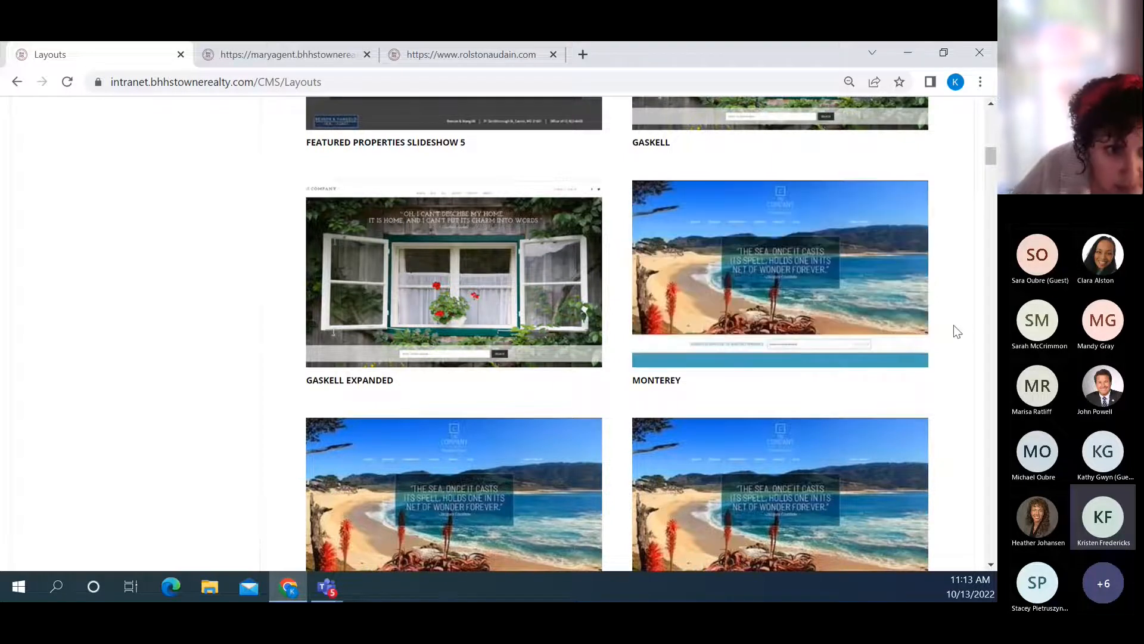
# Skim past the Oregon Coast, Commercial, Farm & Ranch and Home and Living layouts to reach the Florida luxury designs
pyautogui.scroll(-9, 953, 326)
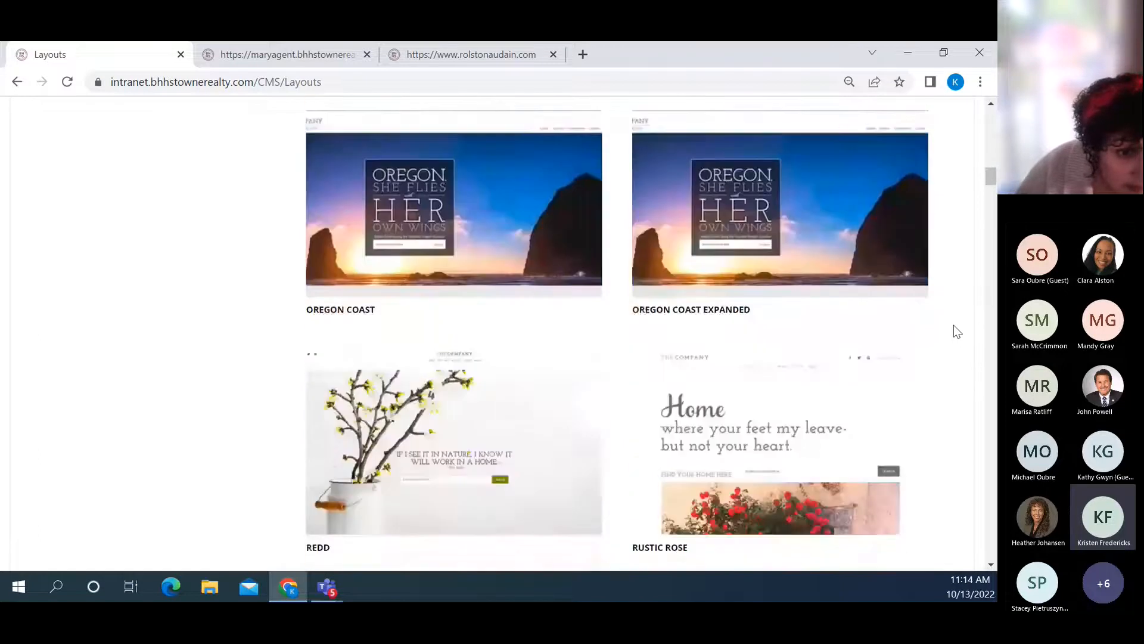
pyautogui.scroll(-3, 953, 326)
pyautogui.scroll(-9, 954, 326)
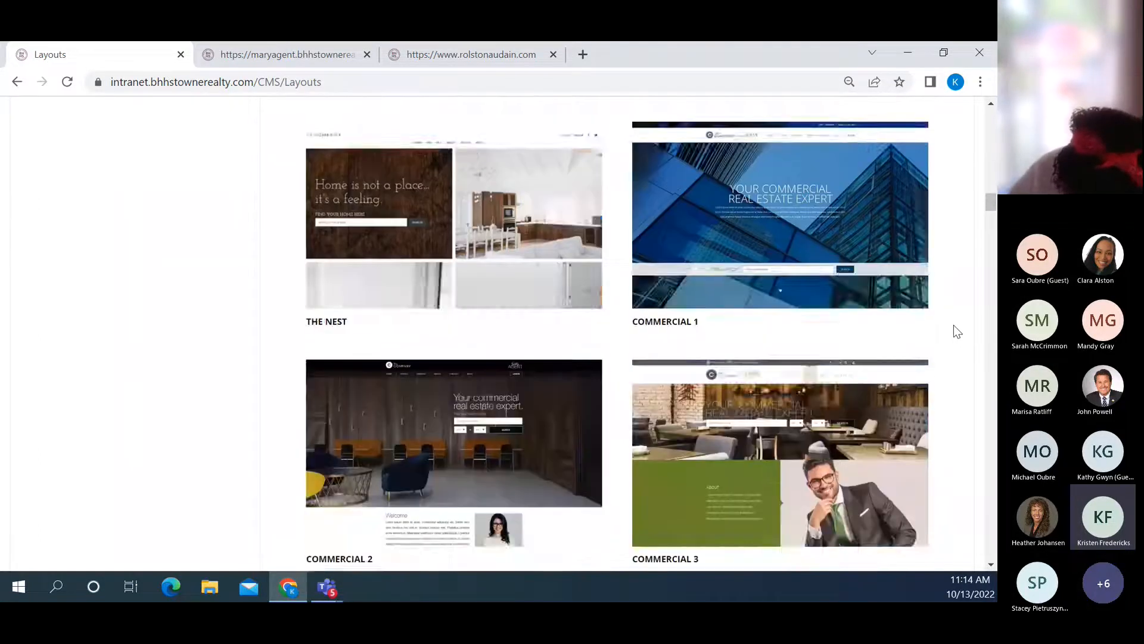
pyautogui.scroll(-15, 953, 326)
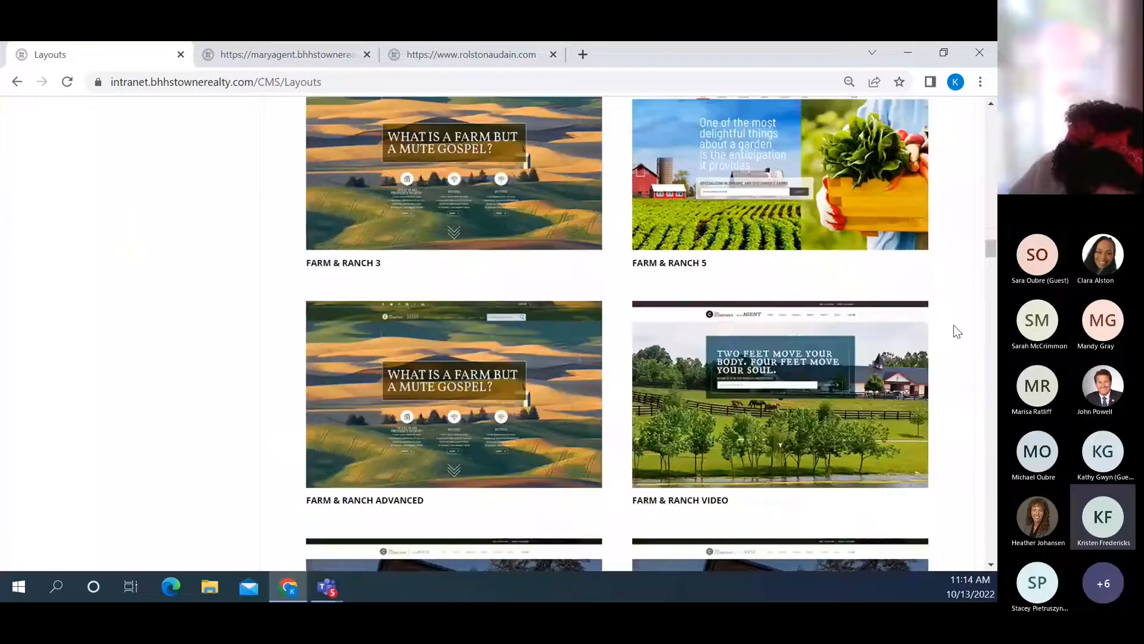
pyautogui.scroll(-10, 953, 326)
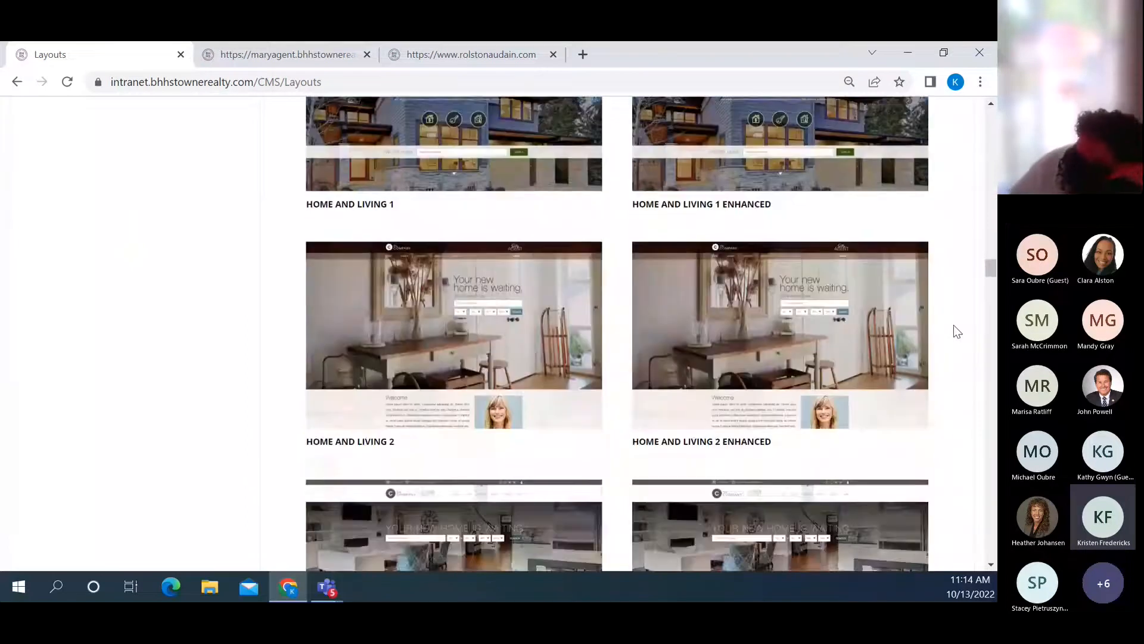
pyautogui.scroll(-12, 953, 326)
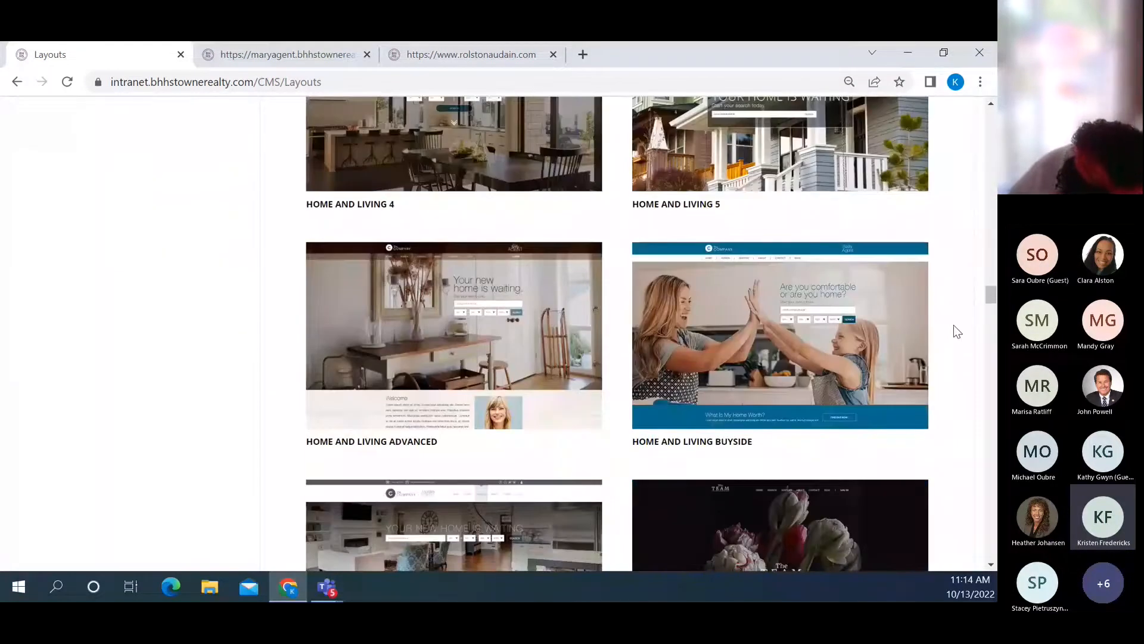
pyautogui.scroll(-15, 954, 331)
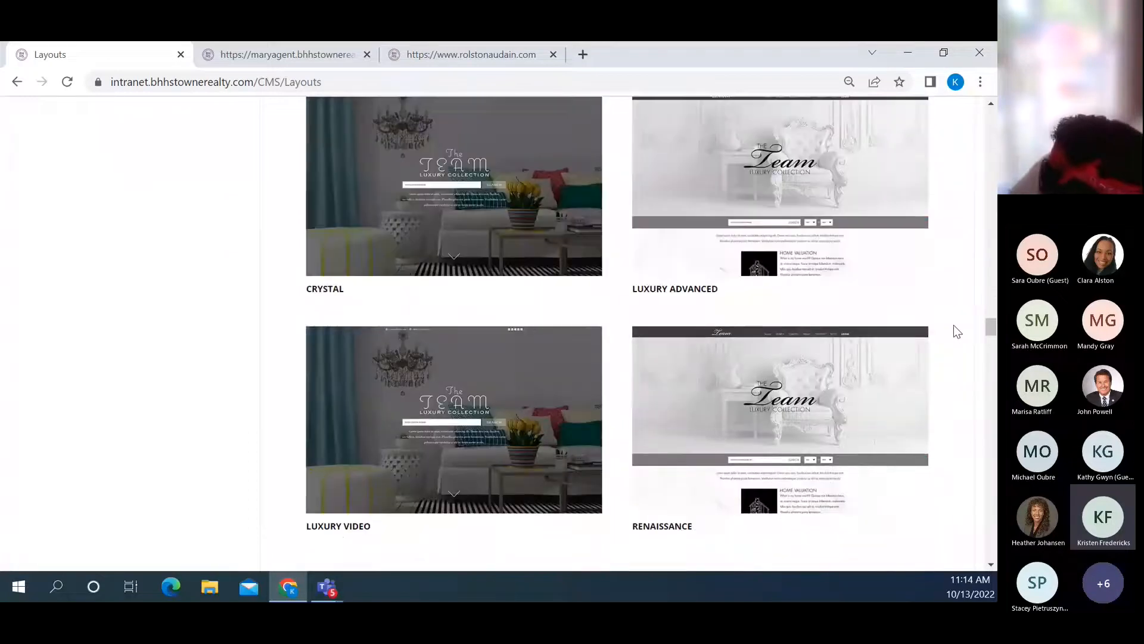
pyautogui.scroll(-6, 955, 326)
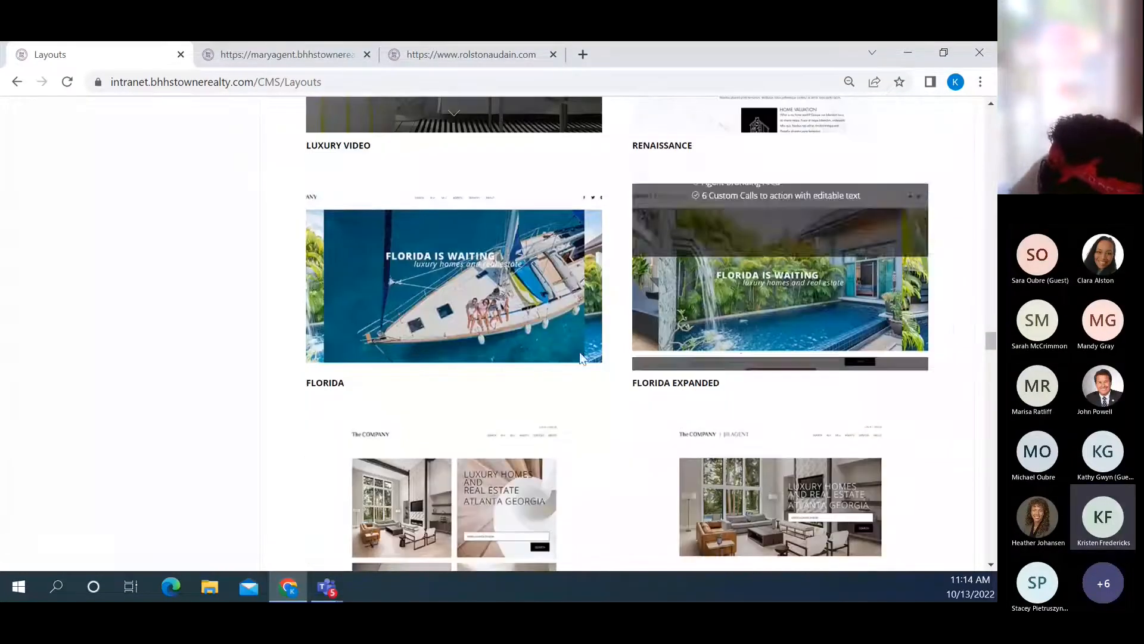
# Compare the feature lists of the Florida and Georgia luxury layouts
pyautogui.moveTo(444, 285)
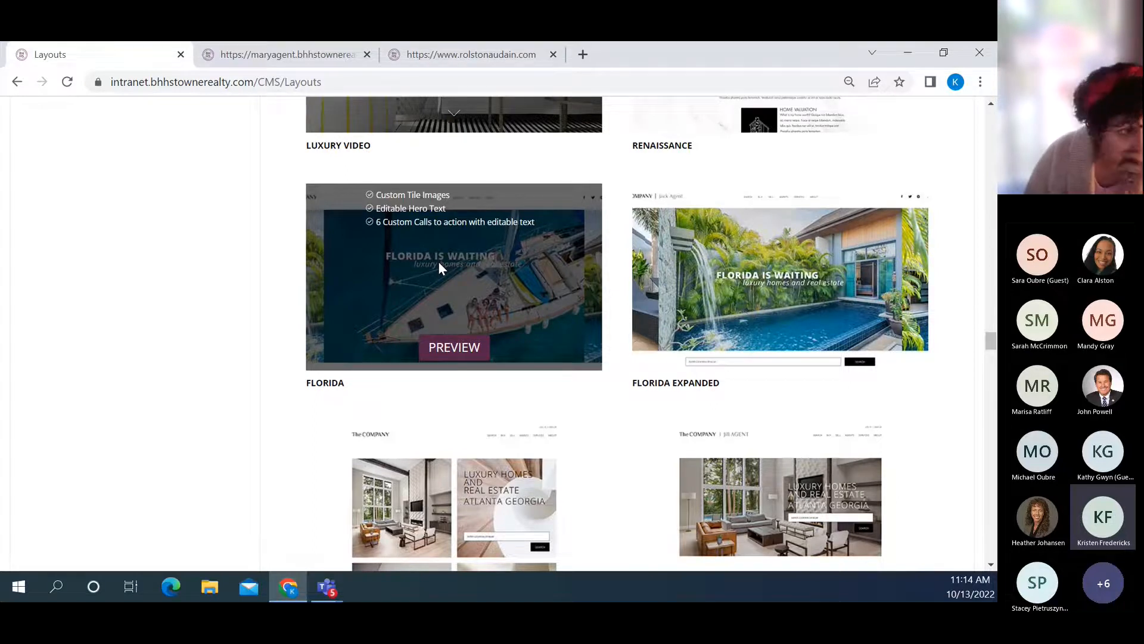
pyautogui.scroll(-2, 969, 341)
pyautogui.scroll(-2, 969, 341)
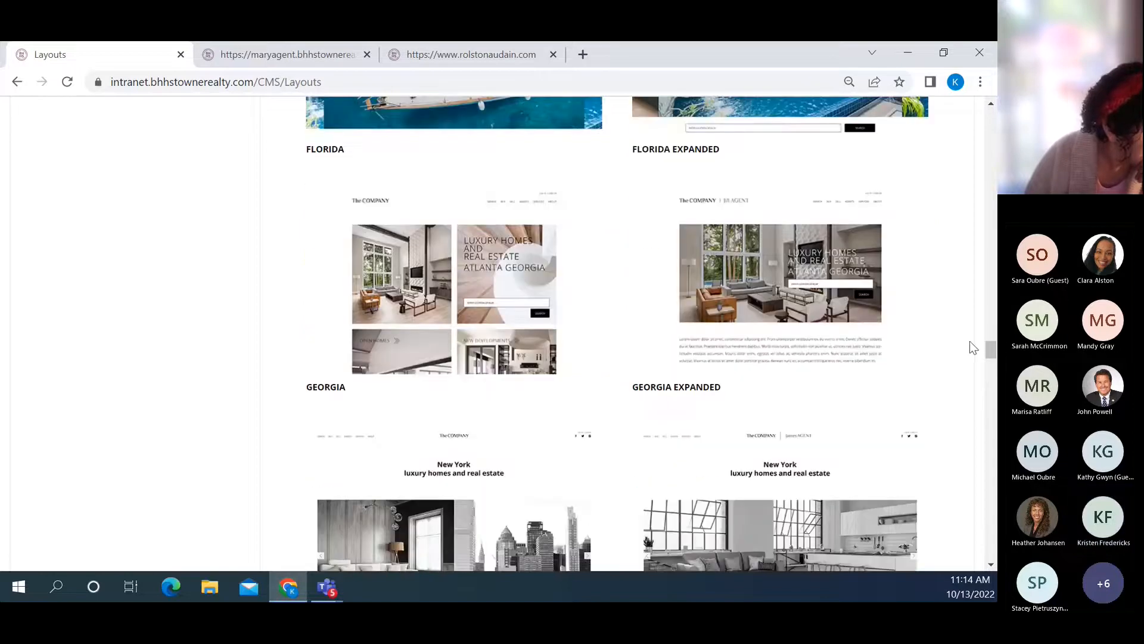
pyautogui.moveTo(427, 347)
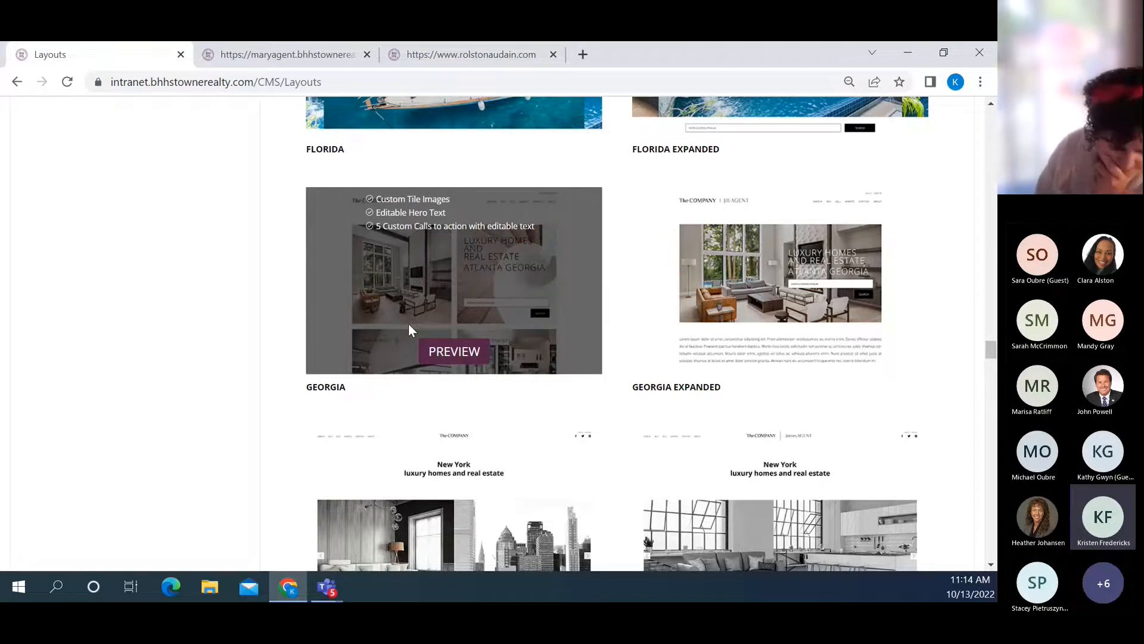
# Find the Aspen and Chicago luxury layouts and compare their feature lists
pyautogui.scroll(-3, 974, 405)
pyautogui.scroll(-5, 974, 416)
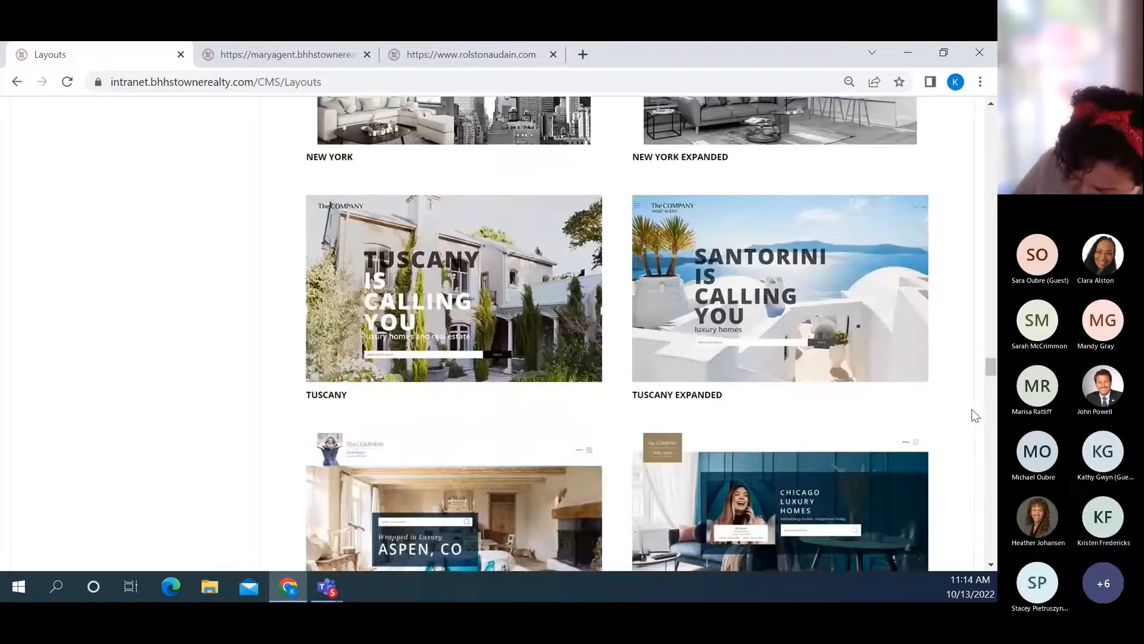
pyautogui.scroll(-4, 974, 415)
pyautogui.moveTo(364, 345)
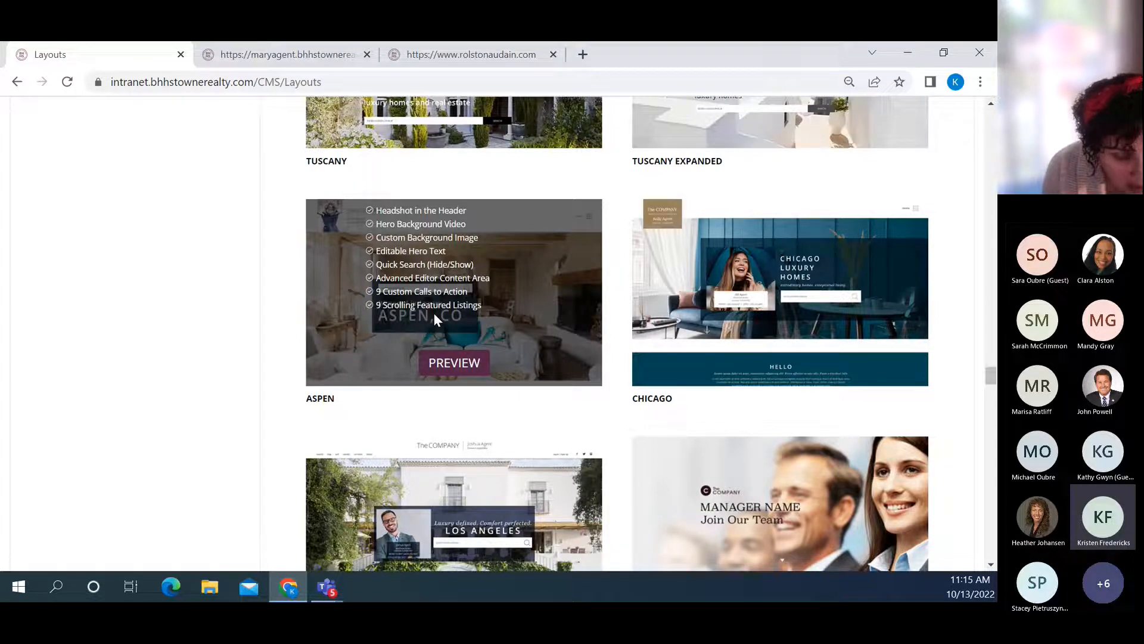
pyautogui.moveTo(808, 308)
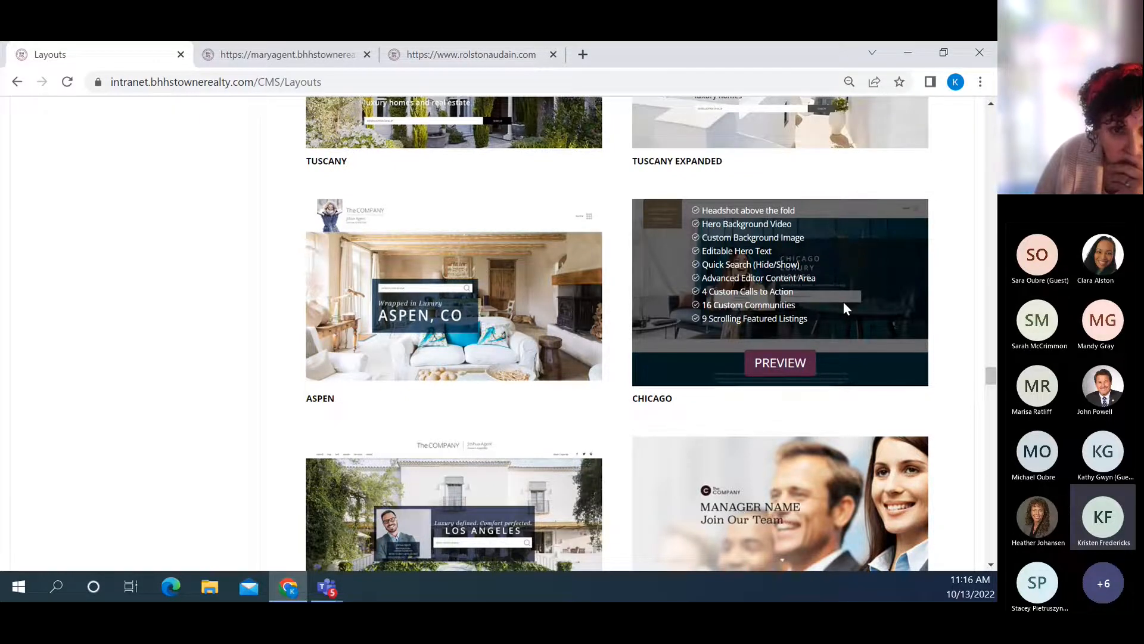
# Find the Brancusi layout, check its feature list and open its preview
pyautogui.scroll(-2, 938, 345)
pyautogui.scroll(-7, 938, 345)
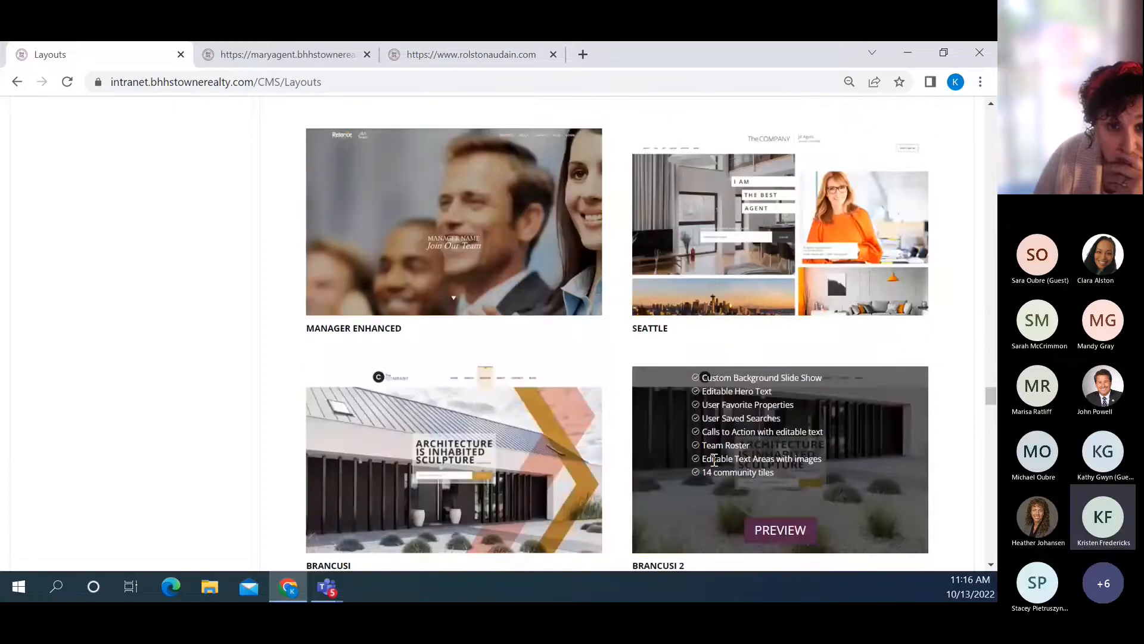
pyautogui.moveTo(439, 482)
pyautogui.scroll(-1, 495, 481)
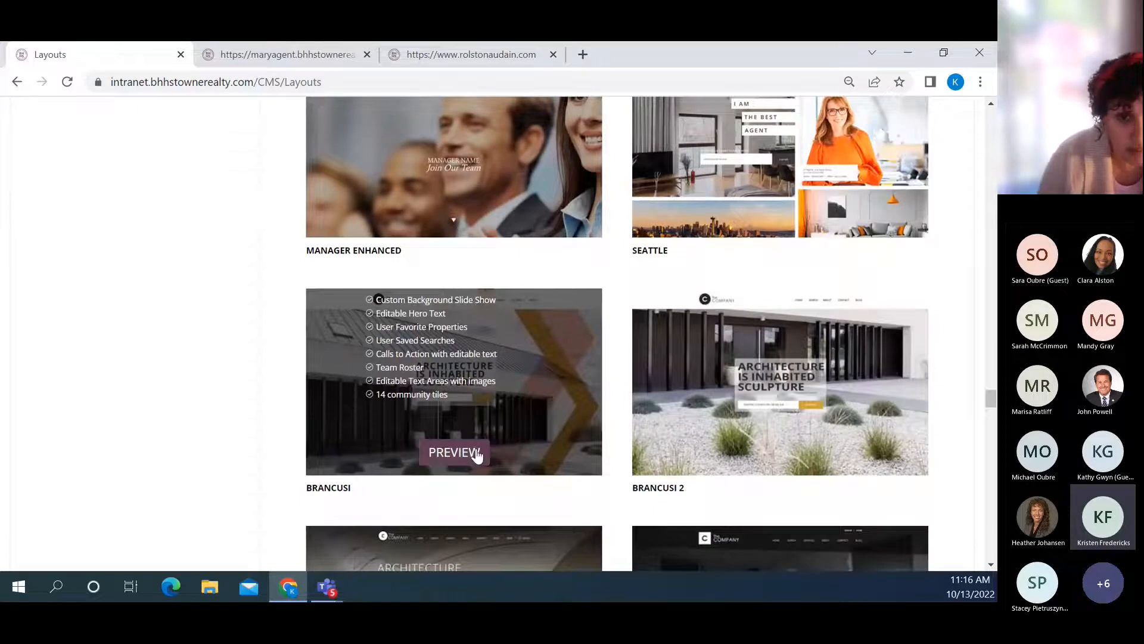
pyautogui.click(440, 454)
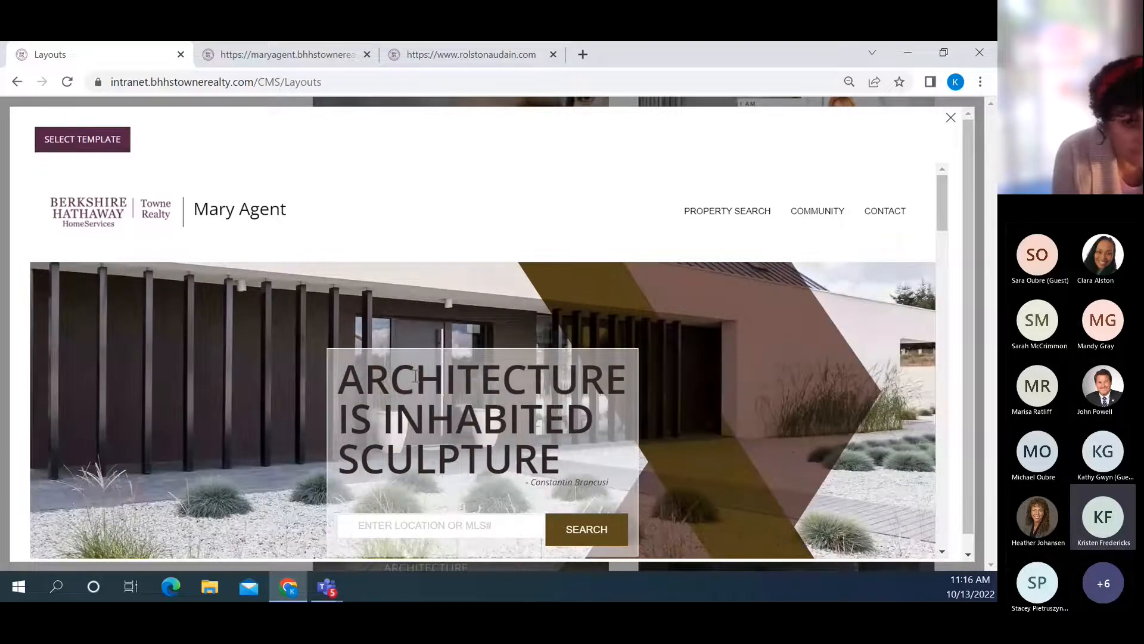
# Examine the Brancusi preview from the hero and saved searches through the angled image blocks, Who We Are text and calls to action
pyautogui.scroll(-3, 415, 375)
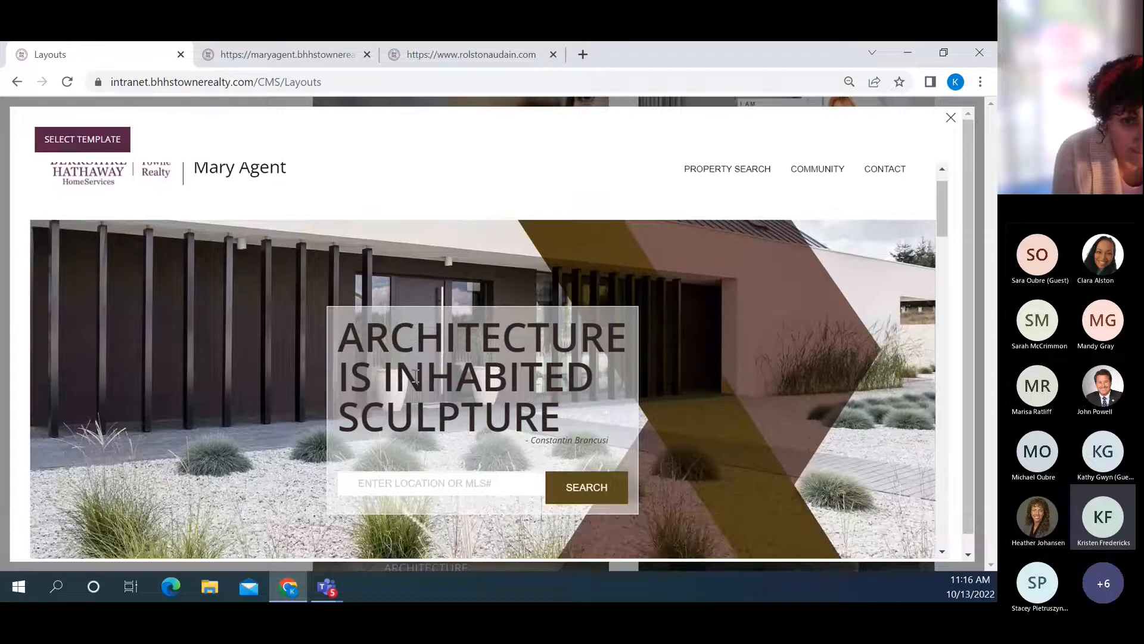
pyautogui.scroll(-7, 500, 257)
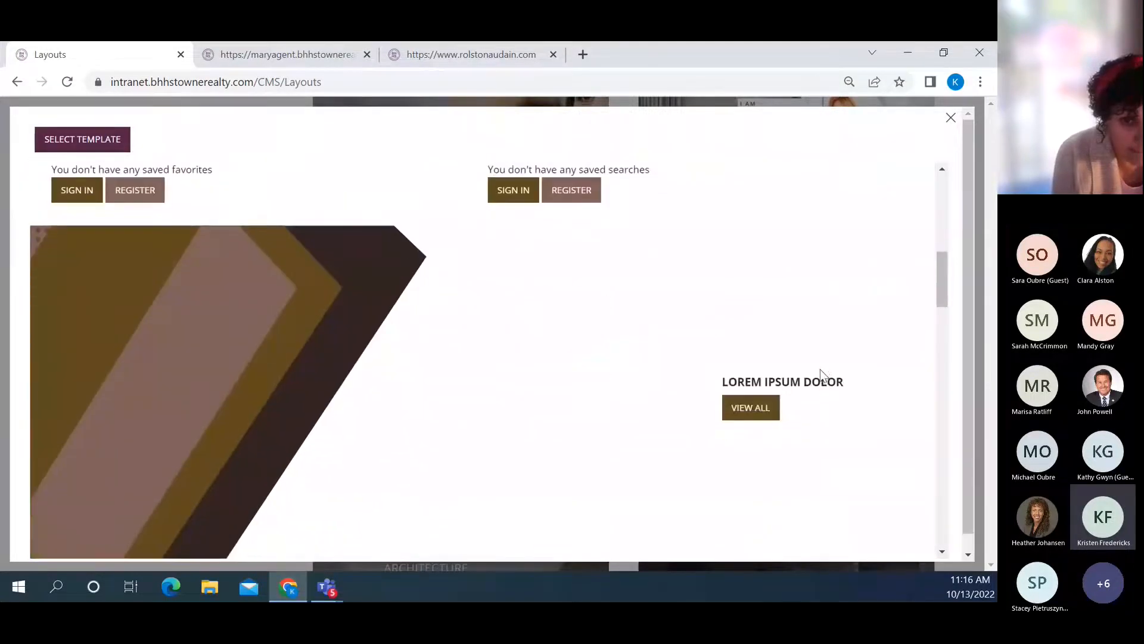
pyautogui.scroll(6, 821, 375)
pyautogui.scroll(4, 821, 375)
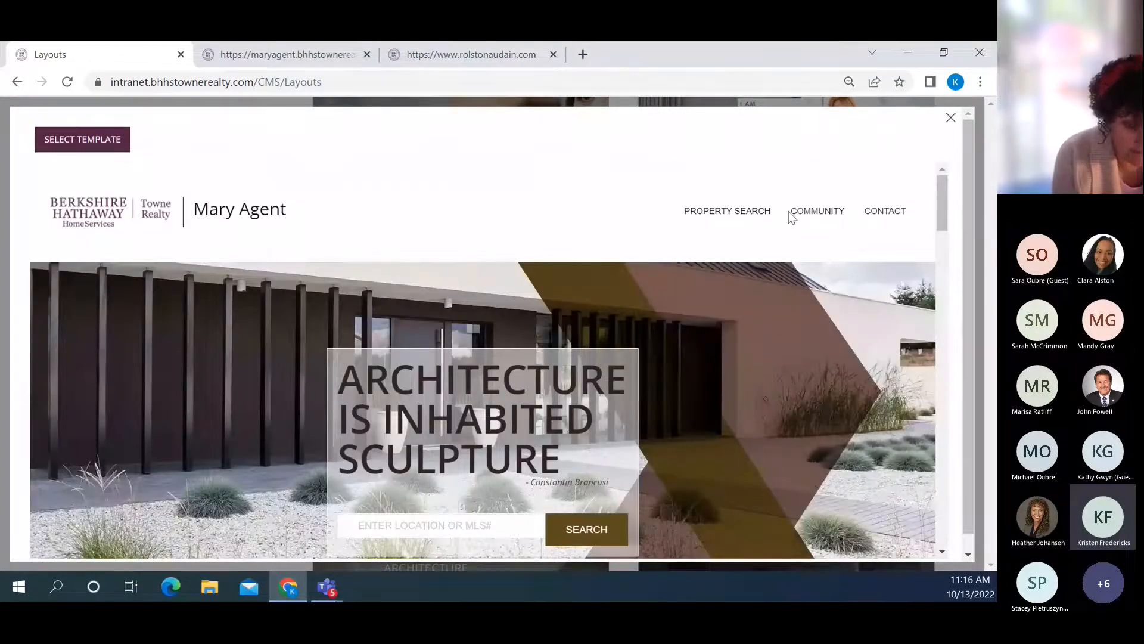
pyautogui.scroll(-4, 856, 372)
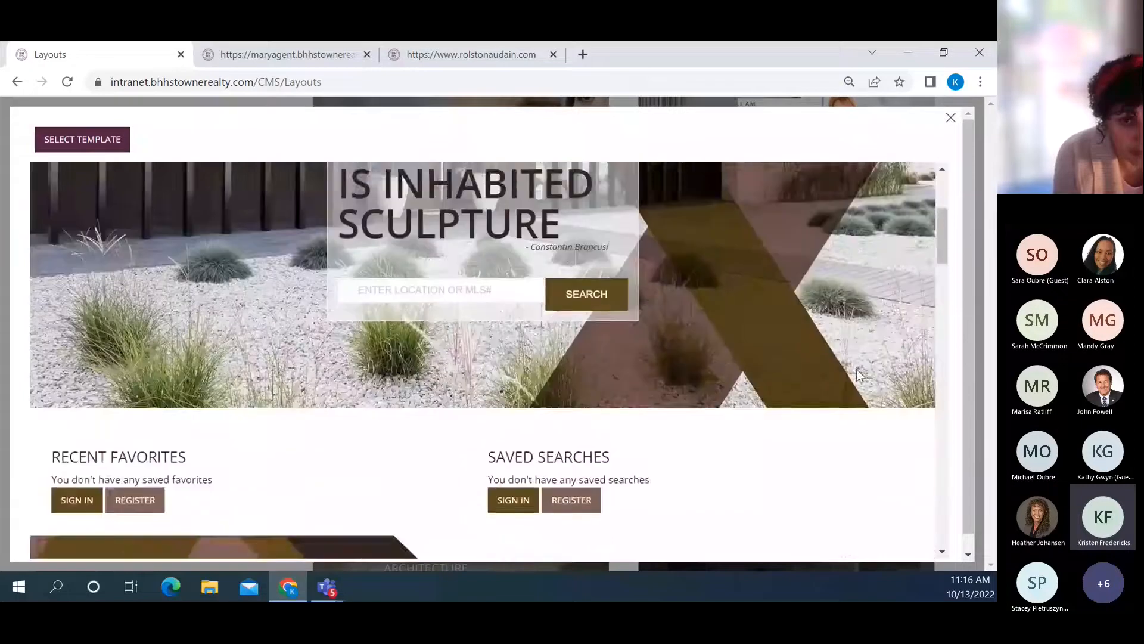
pyautogui.scroll(-5, 856, 372)
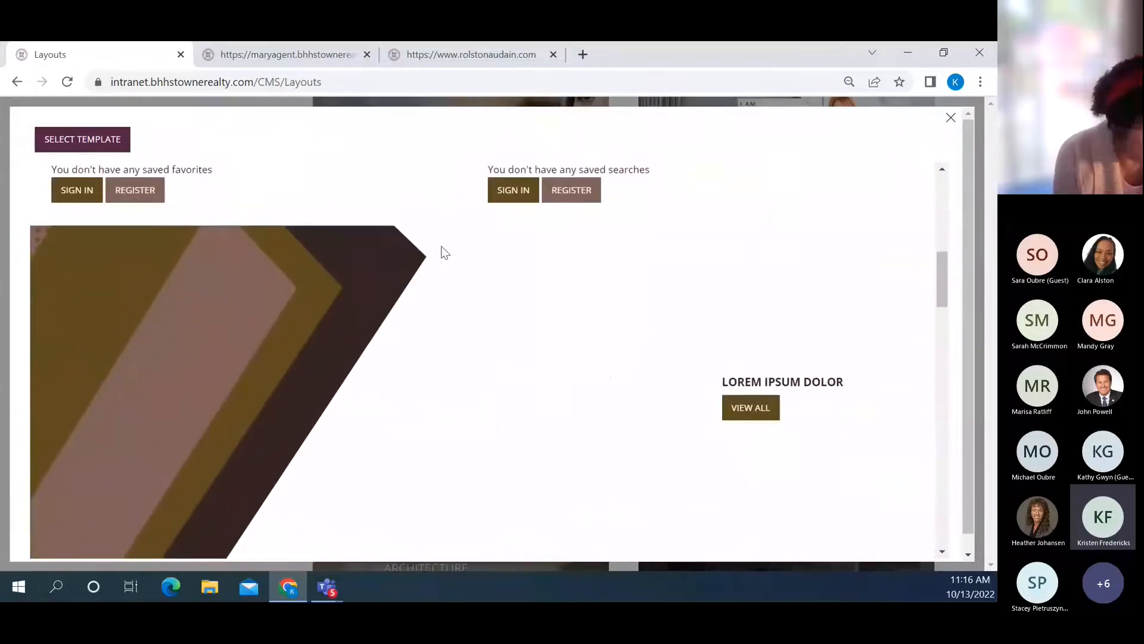
pyautogui.scroll(-7, 812, 339)
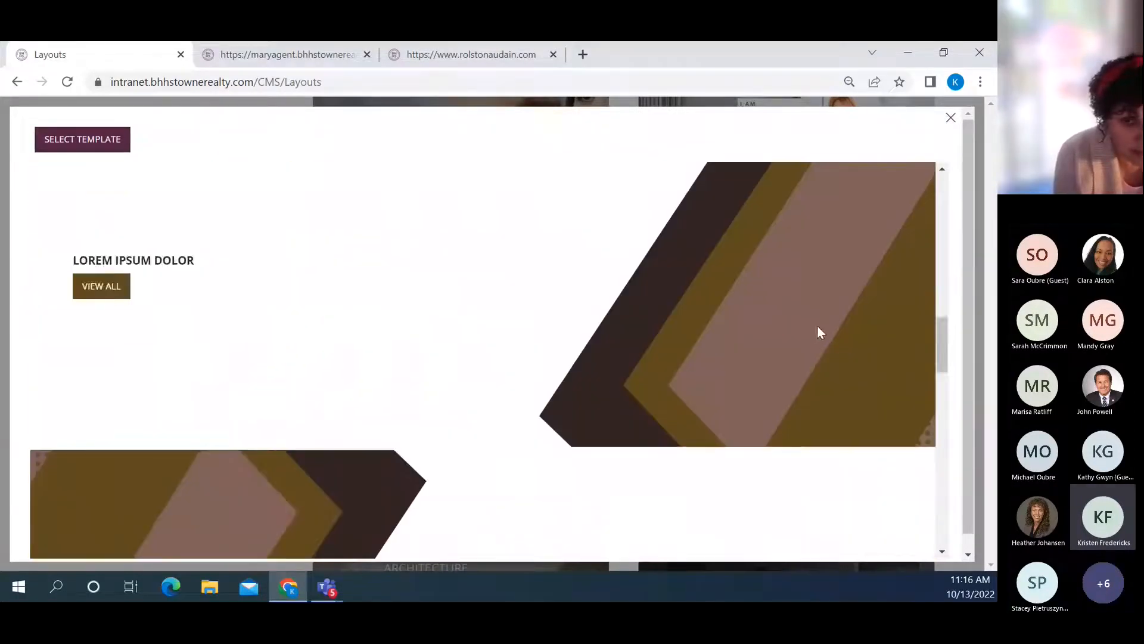
pyautogui.scroll(-3, 818, 326)
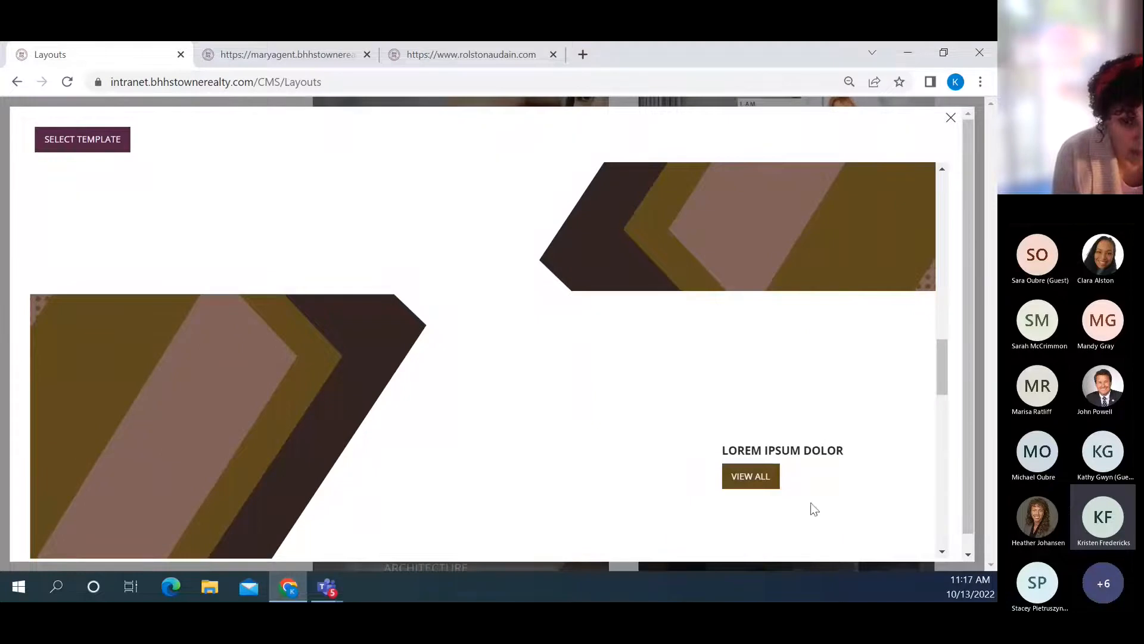
pyautogui.scroll(-5, 807, 367)
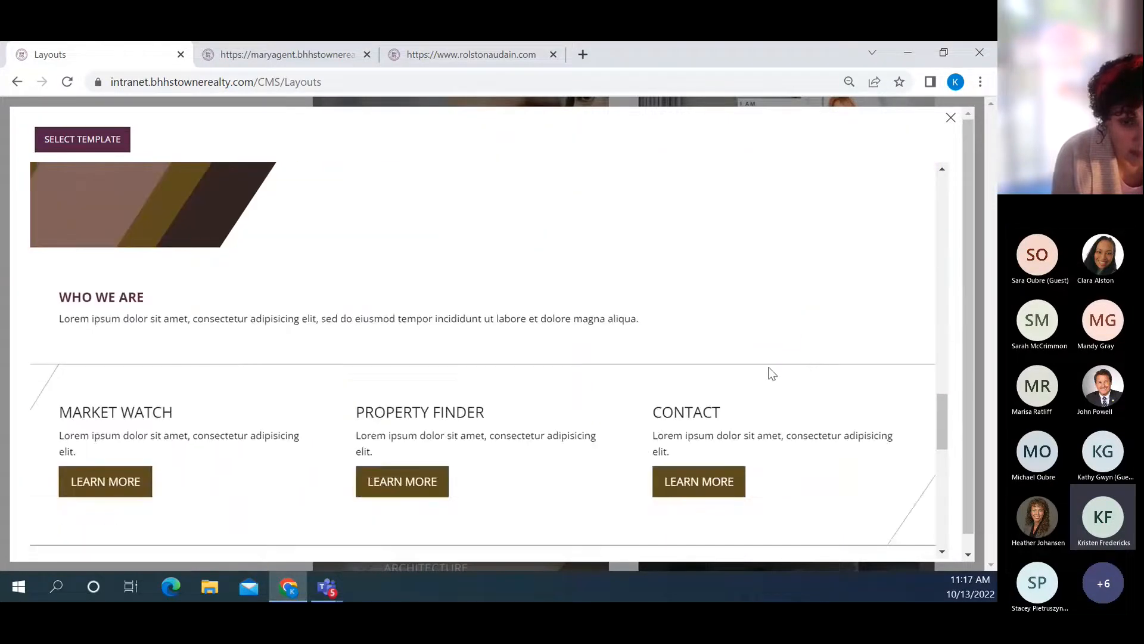
pyautogui.scroll(-1, 632, 350)
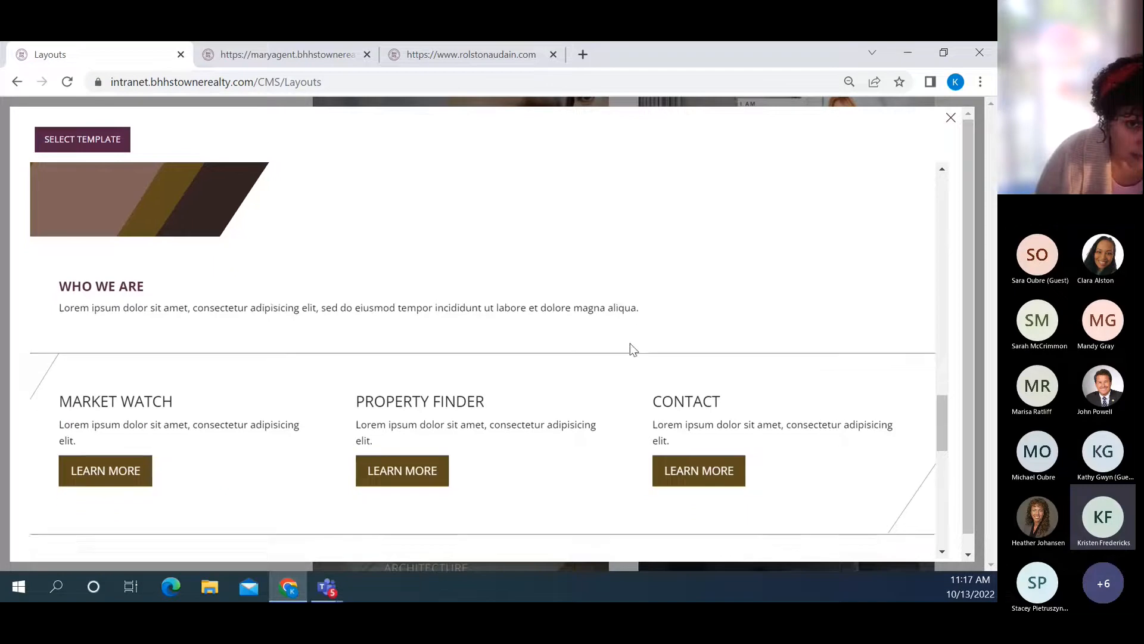
pyautogui.scroll(-3, 633, 349)
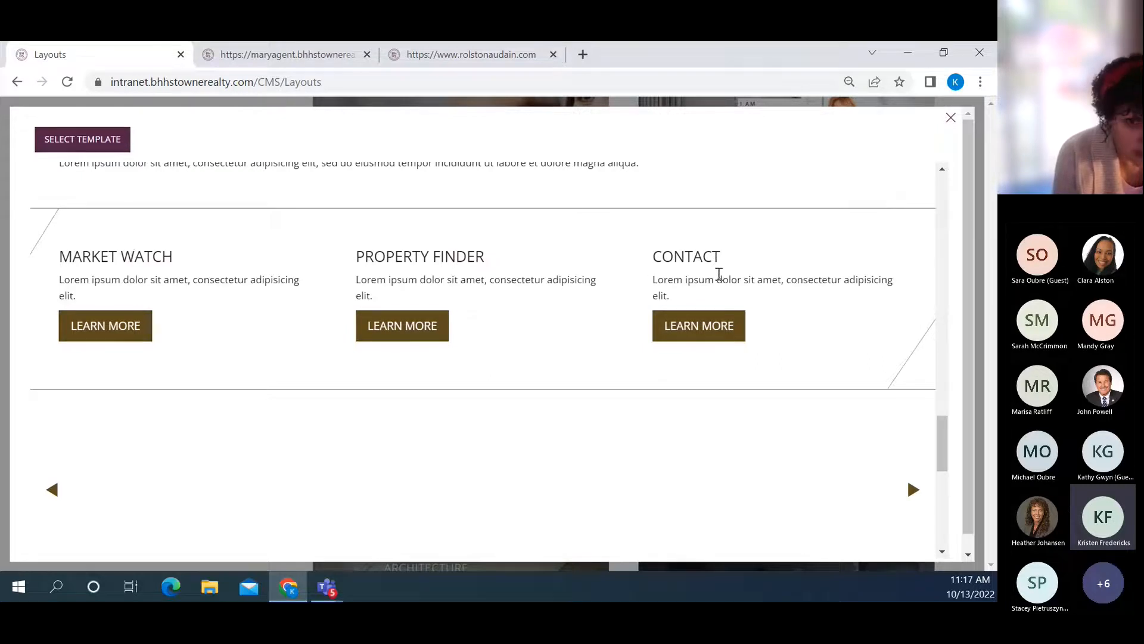
pyautogui.scroll(-4, 767, 268)
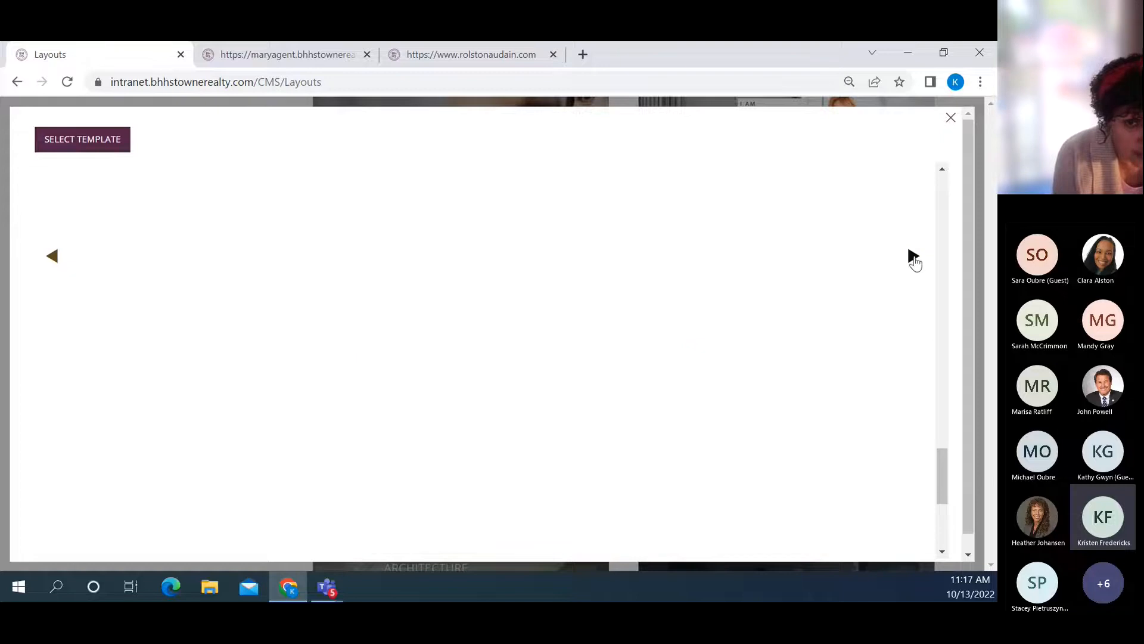
# Advance through the community tiles carousel in the Brancusi preview, then close the preview
pyautogui.click(915, 259)
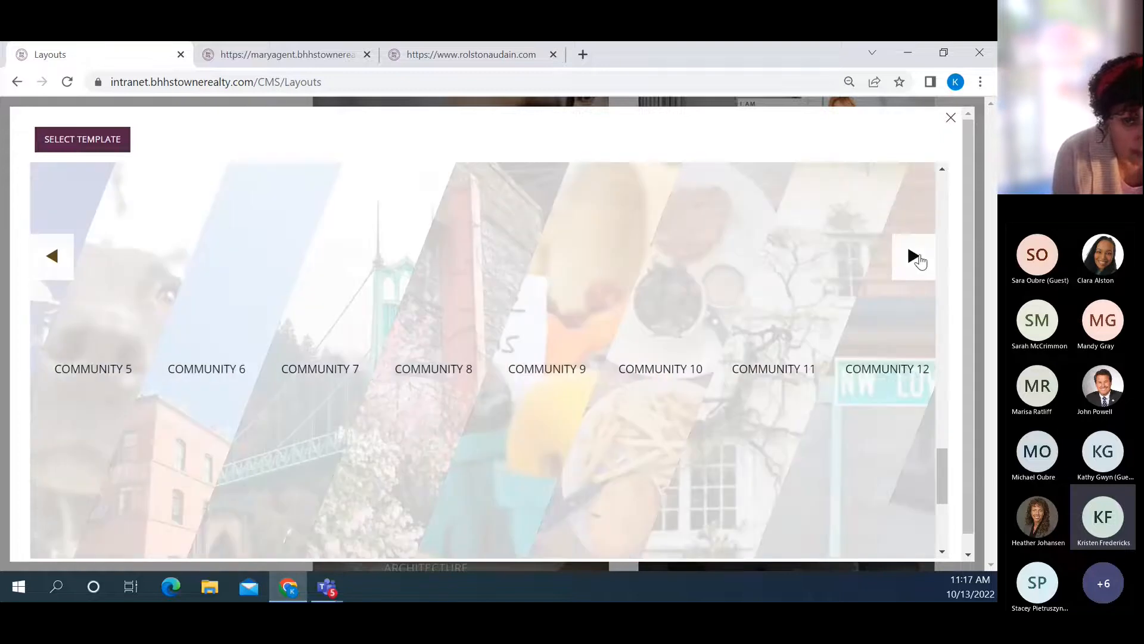
pyautogui.click(915, 257)
pyautogui.click(915, 258)
pyautogui.click(915, 258)
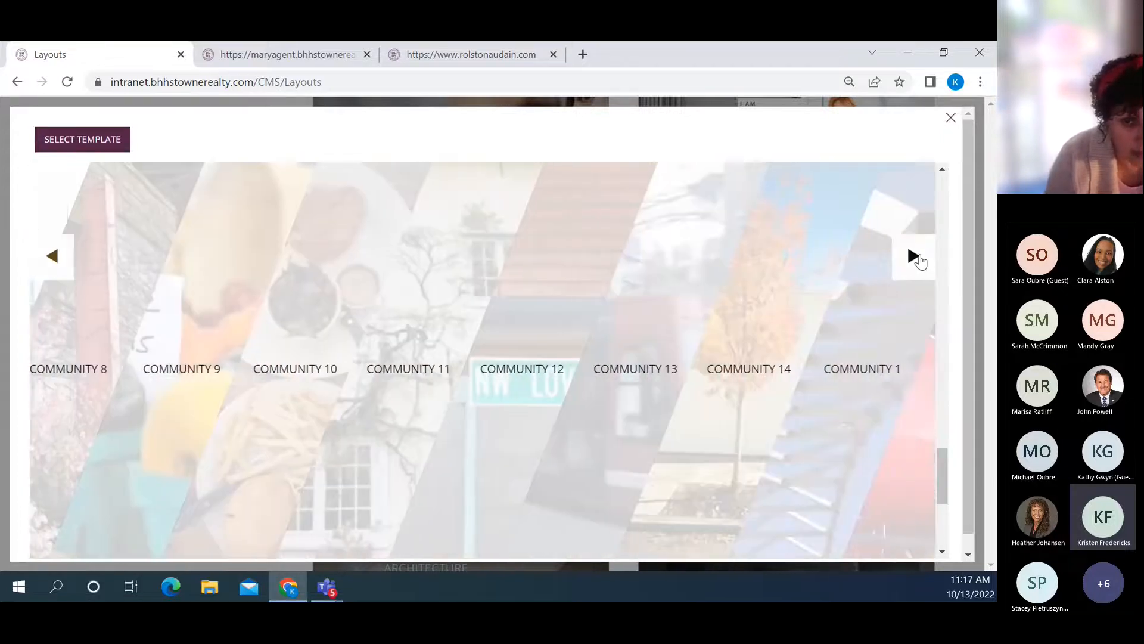
pyautogui.click(915, 258)
pyautogui.click(915, 258)
pyautogui.click(914, 258)
pyautogui.click(915, 258)
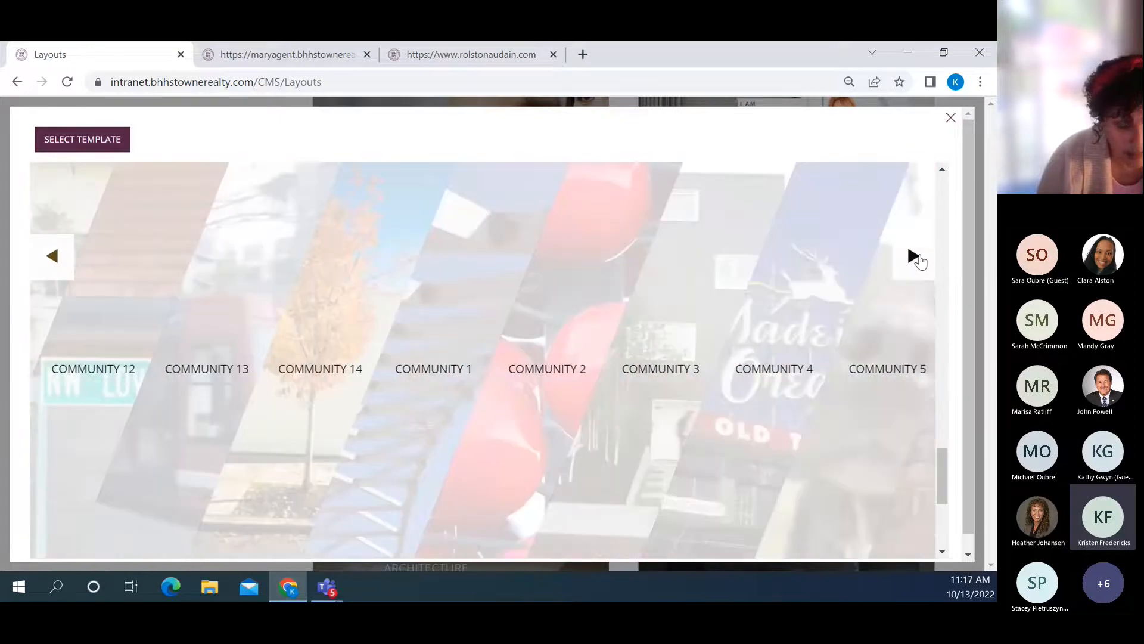
pyautogui.scroll(-4, 915, 268)
pyautogui.scroll(4, 903, 286)
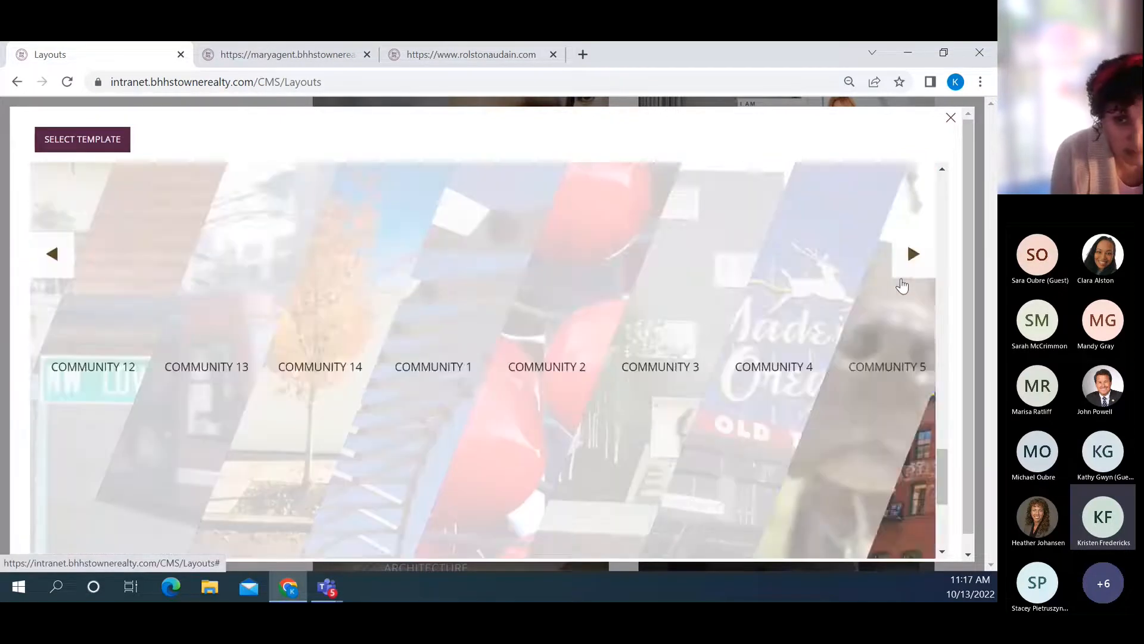
pyautogui.scroll(3, 894, 251)
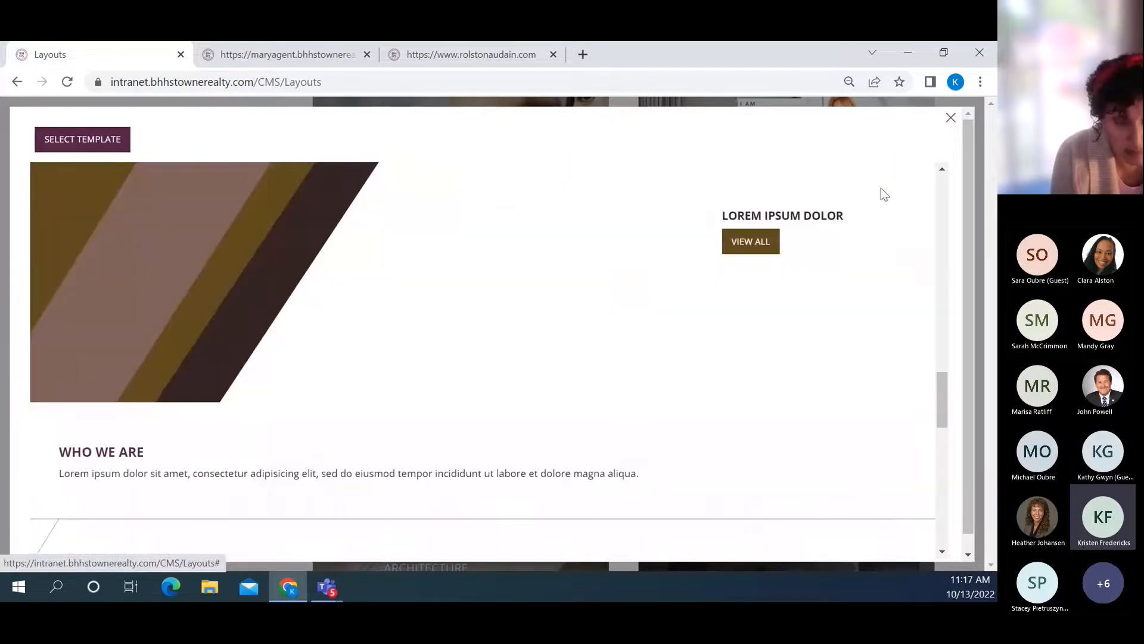
pyautogui.click(950, 118)
# Find the Gropius layout, check its feature list and open its preview
pyautogui.scroll(-5, 896, 360)
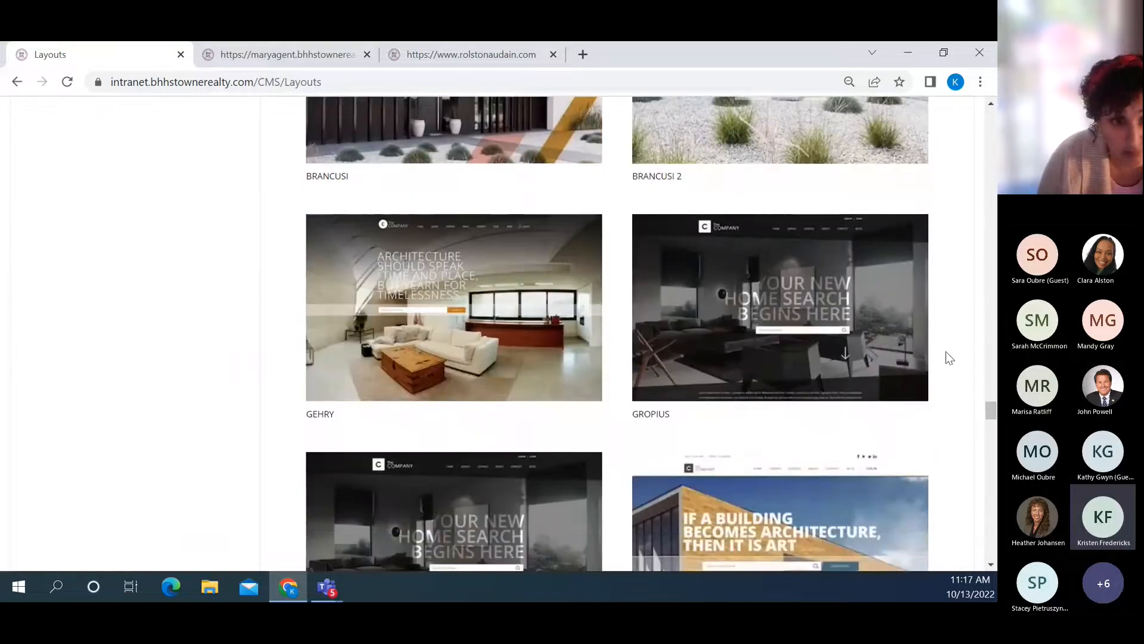
pyautogui.moveTo(775, 307)
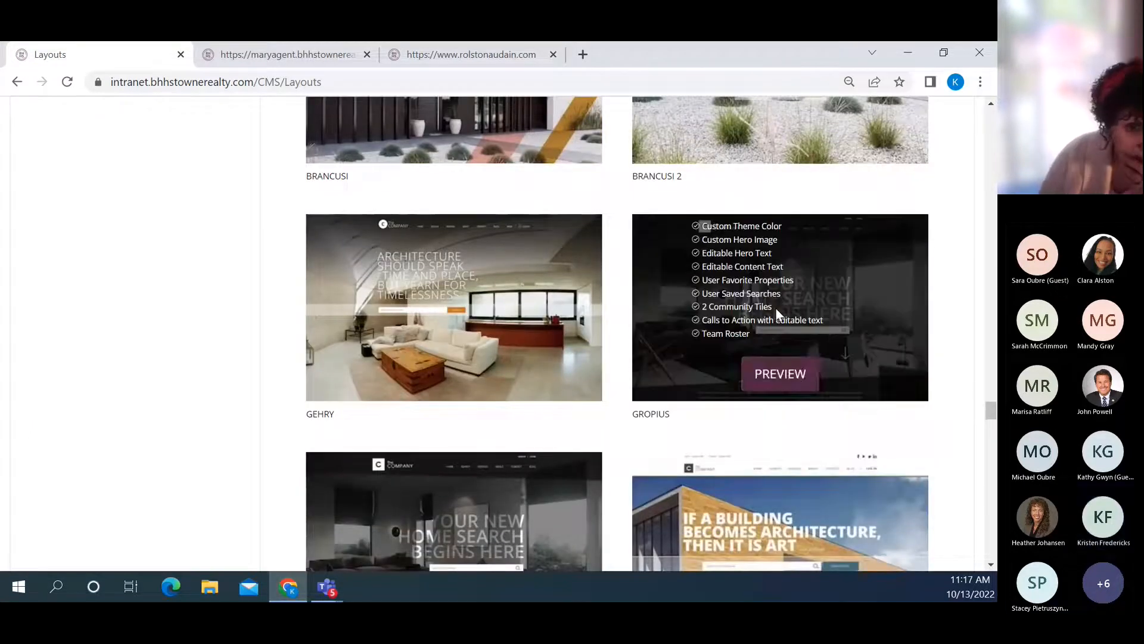
pyautogui.click(781, 375)
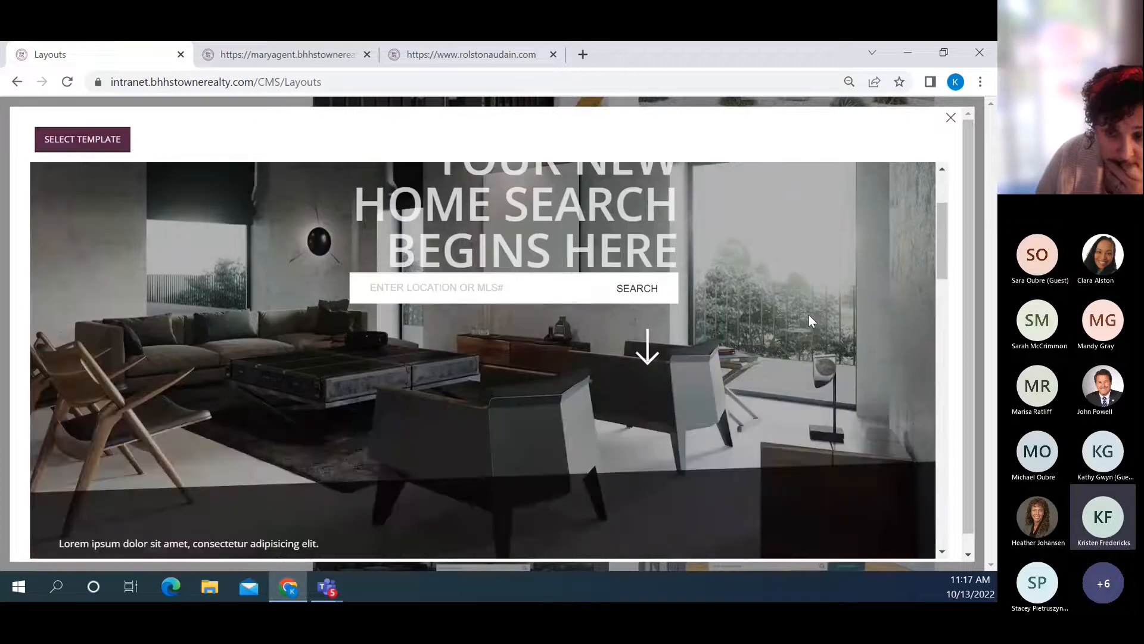
# Examine the Gropius preview's hero, favorites and saved searches, and the $500,000 and $1 Mill. contemporary homes tiles
pyautogui.scroll(-3, 809, 314)
pyautogui.scroll(-1, 808, 314)
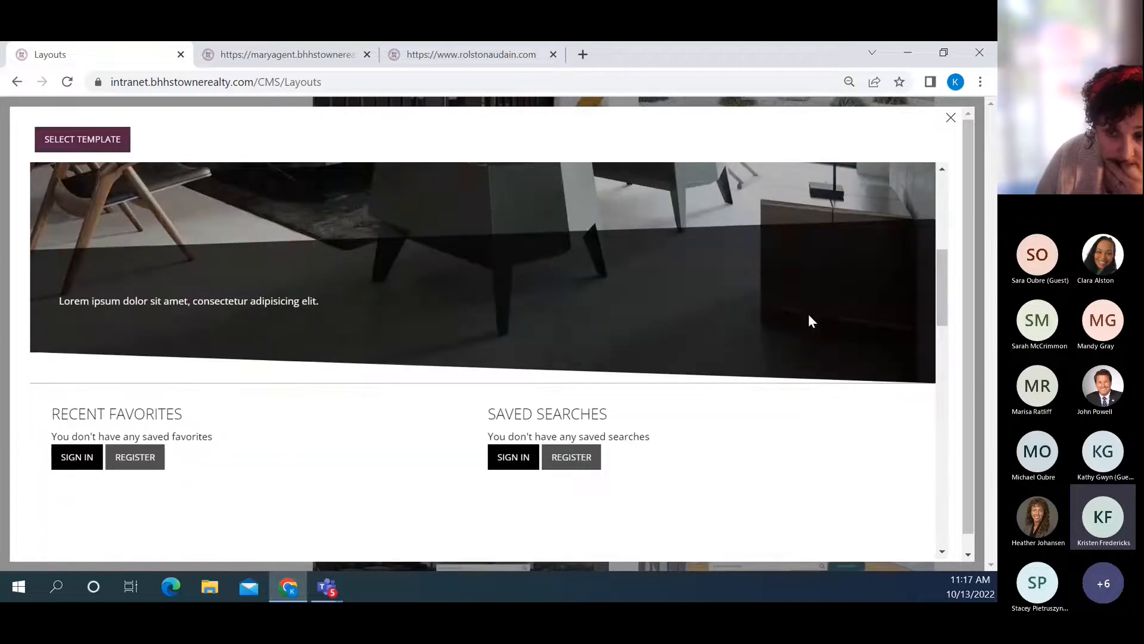
pyautogui.scroll(-3, 808, 314)
pyautogui.scroll(-2, 809, 314)
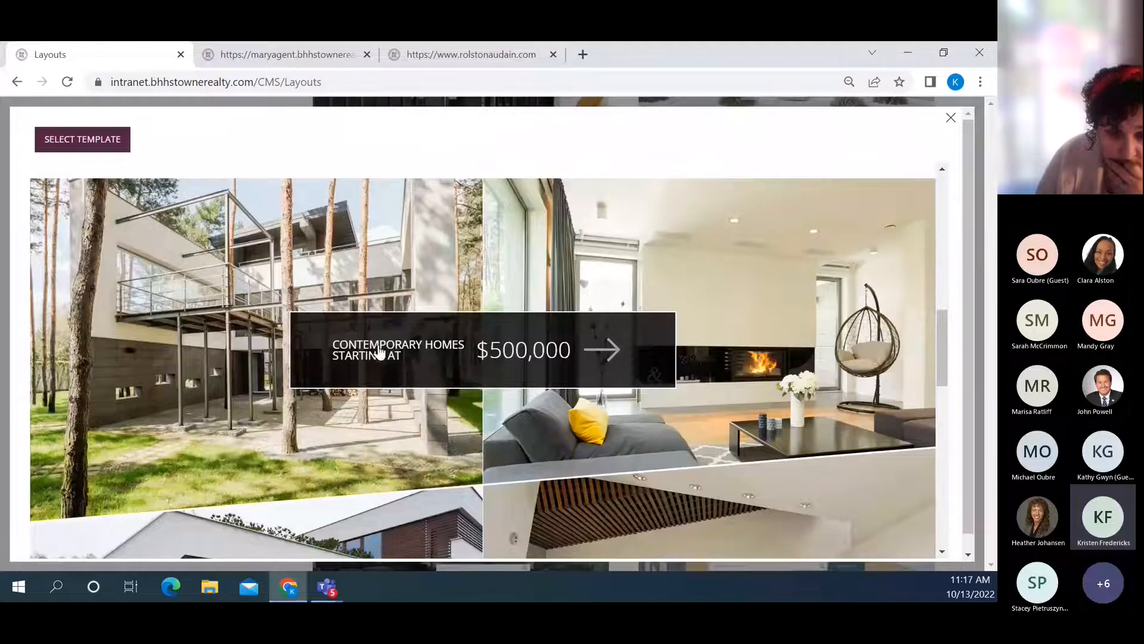
pyautogui.scroll(-3, 755, 363)
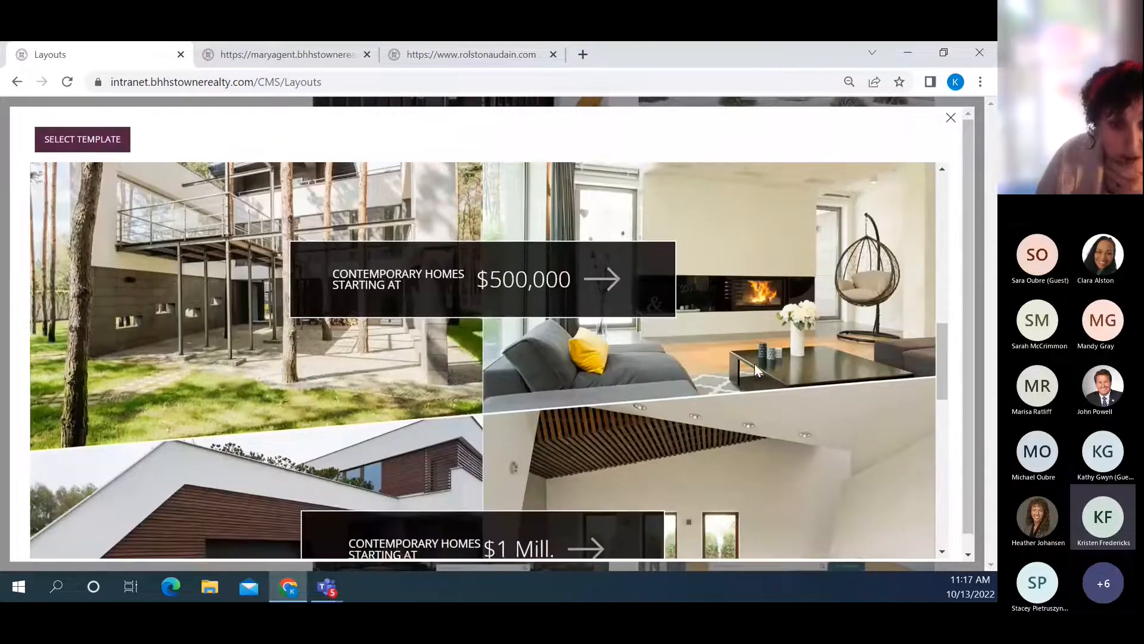
pyautogui.scroll(-3, 752, 370)
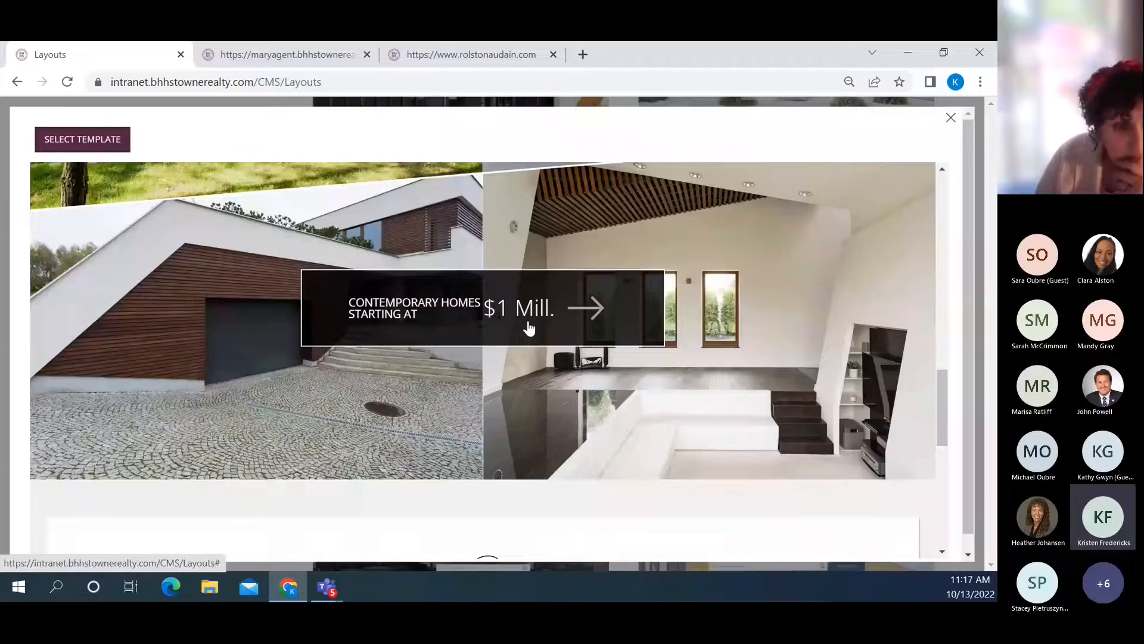
pyautogui.scroll(4, 477, 310)
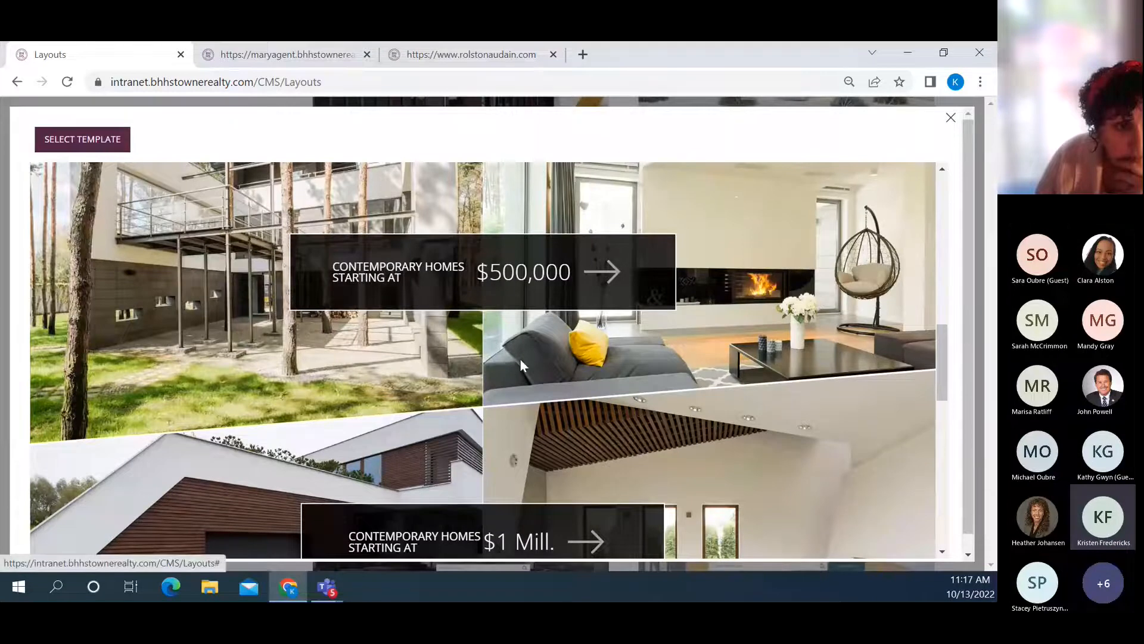
pyautogui.scroll(-3, 519, 359)
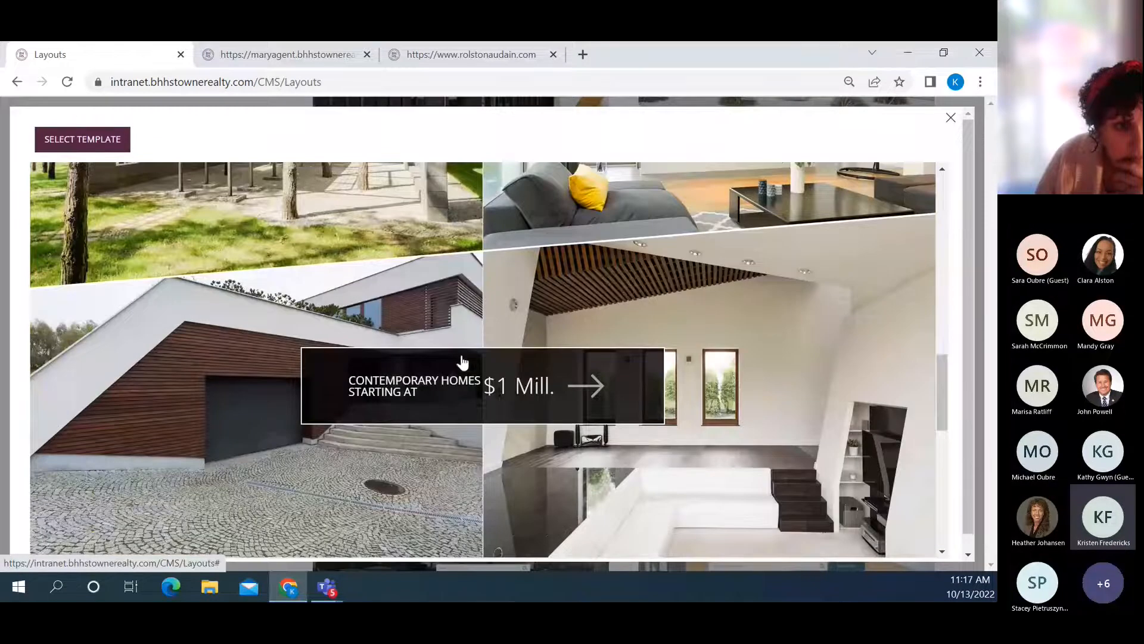
pyautogui.scroll(1, 481, 385)
pyautogui.scroll(3, 481, 385)
pyautogui.scroll(-4, 487, 480)
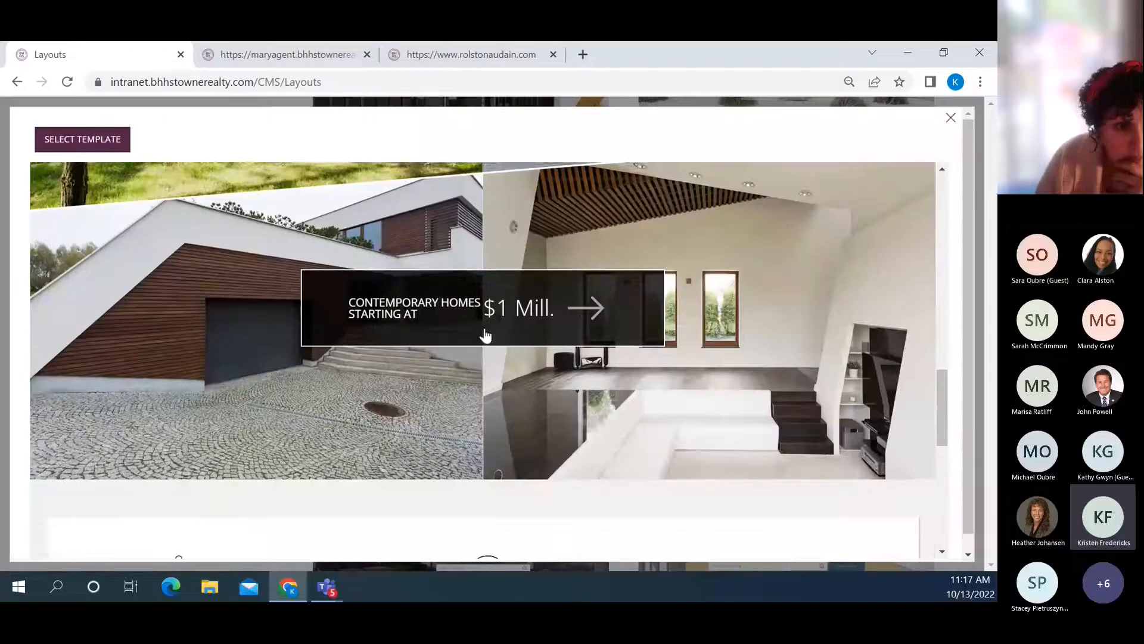
# Review the Market Watch, Property Finder and Contact calls to action and the footer in the Gropius preview
pyautogui.scroll(-4, 505, 394)
pyautogui.scroll(-1, 639, 395)
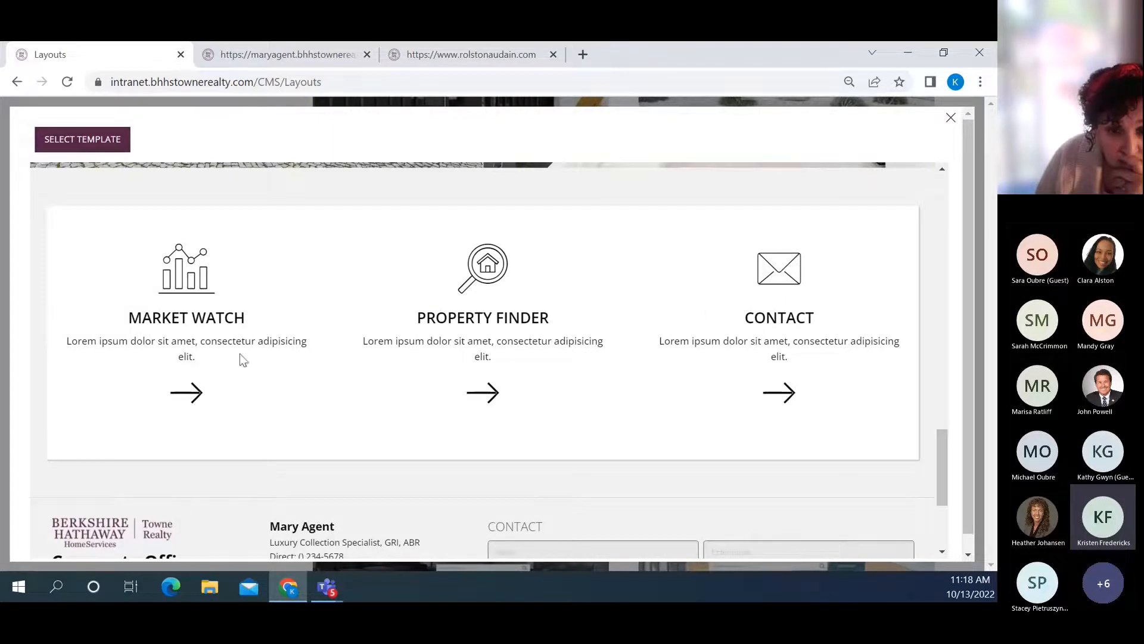
pyautogui.scroll(-2, 725, 342)
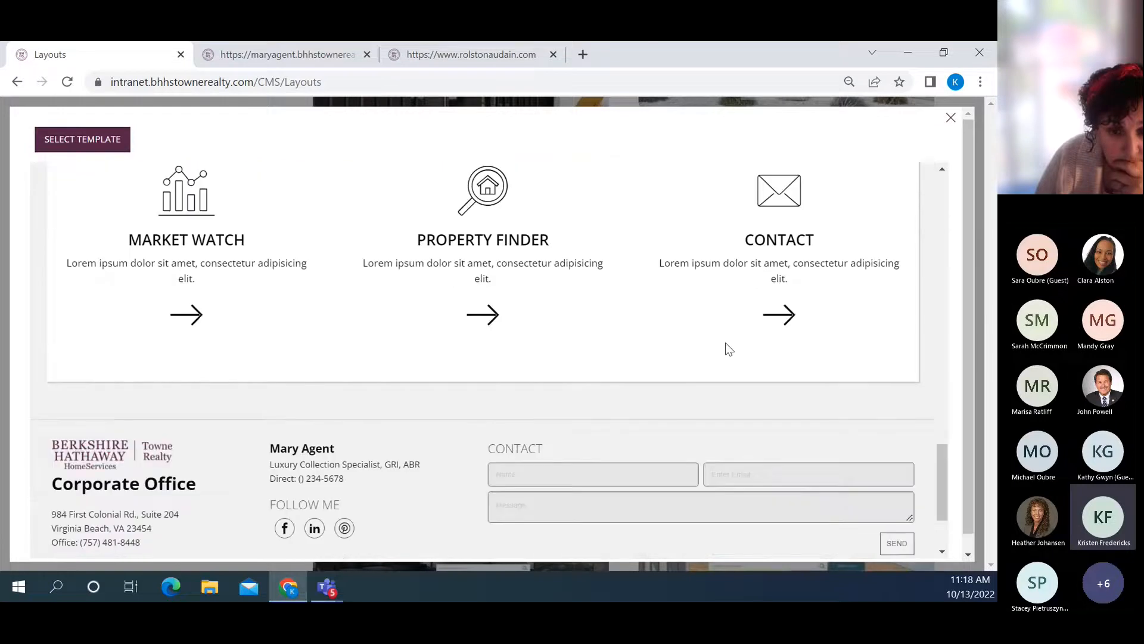
# Select Gropius as the site template and confirm overwriting the existing homepage
pyautogui.scroll(3, 721, 341)
pyautogui.scroll(6, 717, 334)
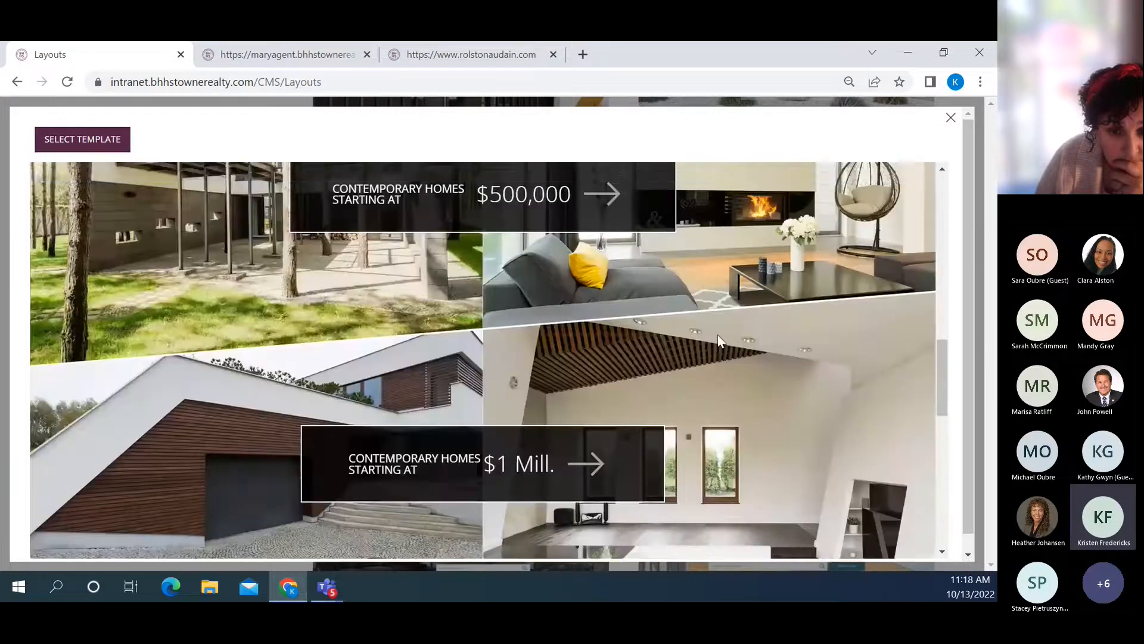
pyautogui.scroll(1, 718, 341)
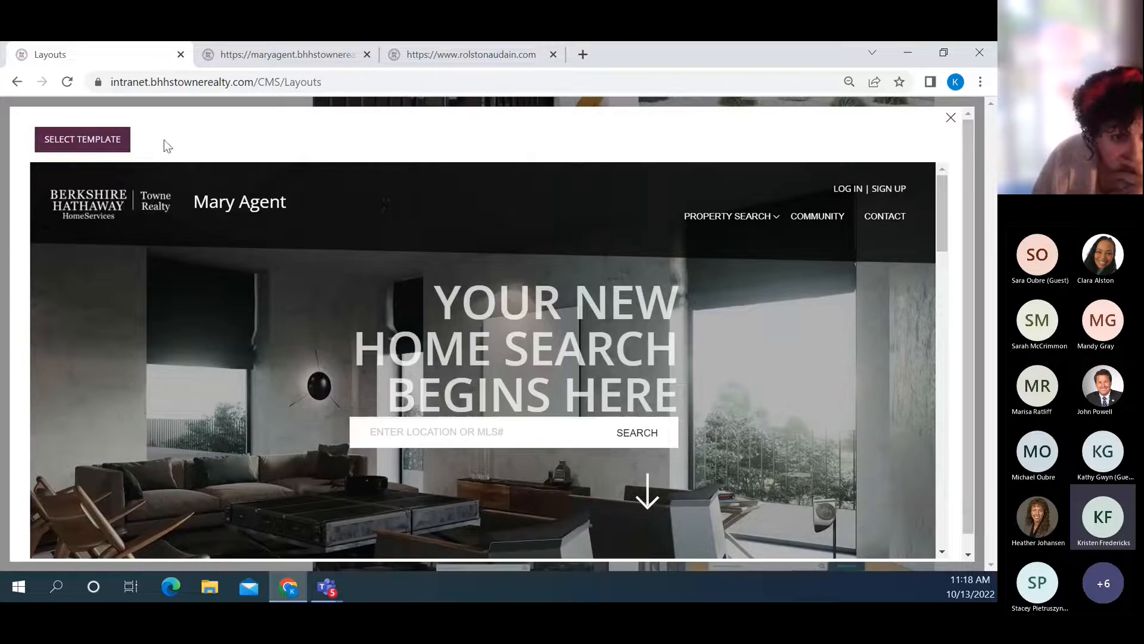
pyautogui.click(84, 141)
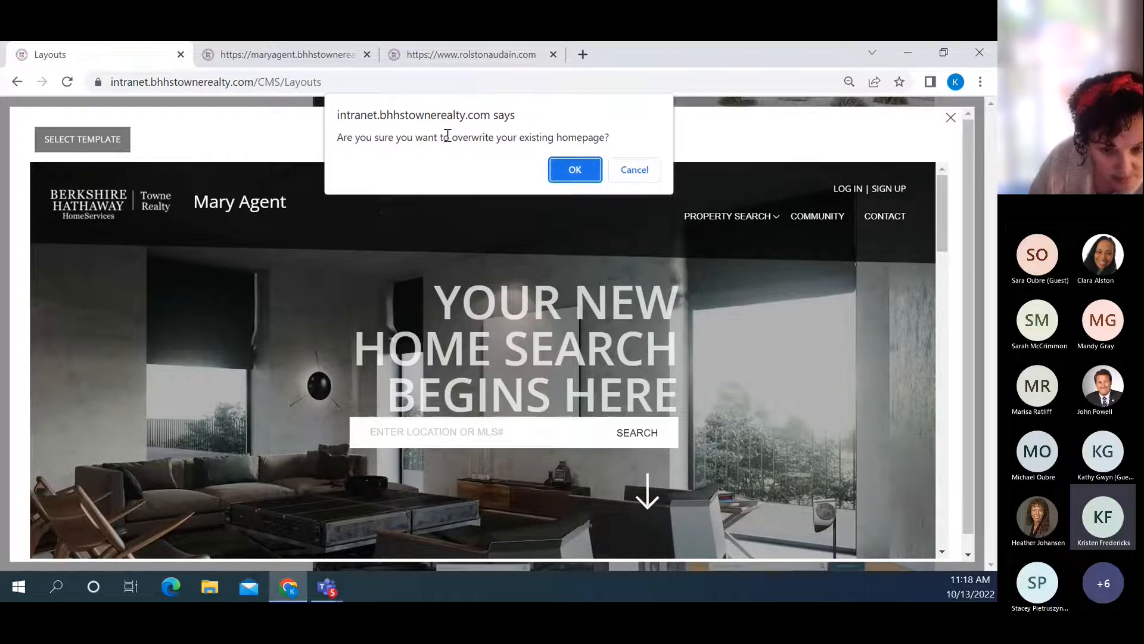
pyautogui.click(575, 170)
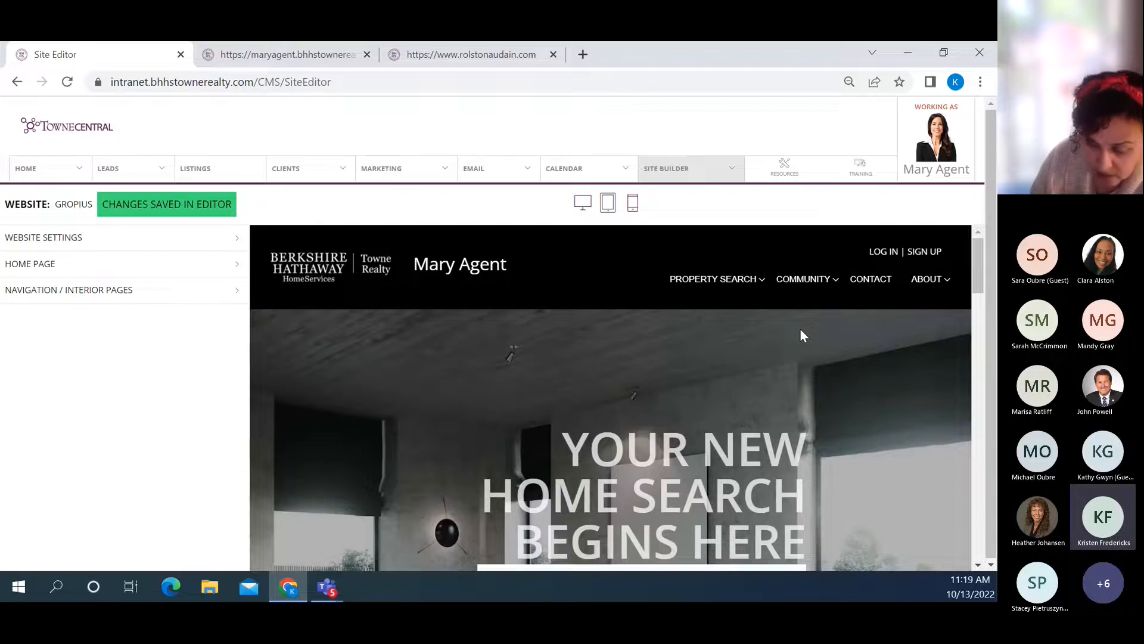
# Open the Site Editor from the Site Builder collections and examine the Gropius draft's navigation and hero section
pyautogui.click(683, 172)
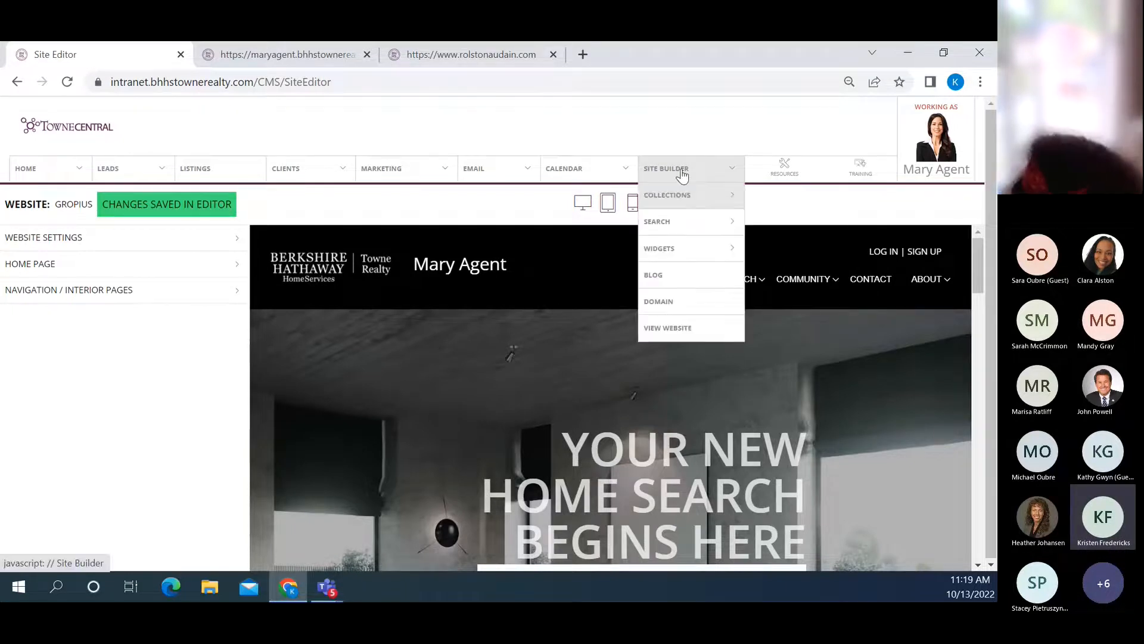
pyautogui.moveTo(680, 194)
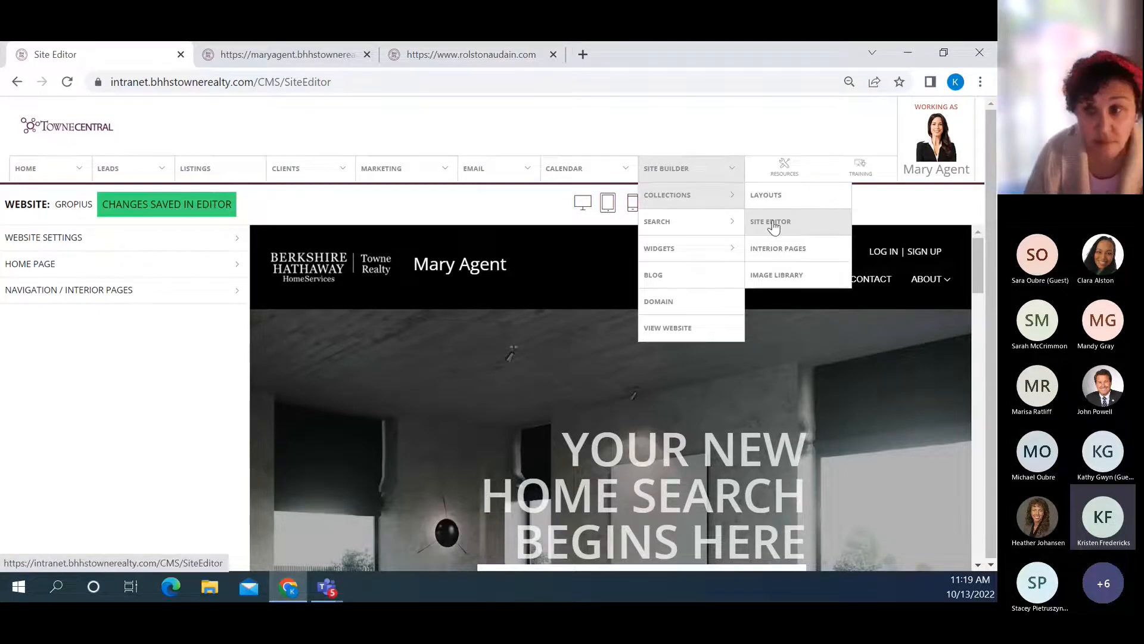
pyautogui.click(773, 226)
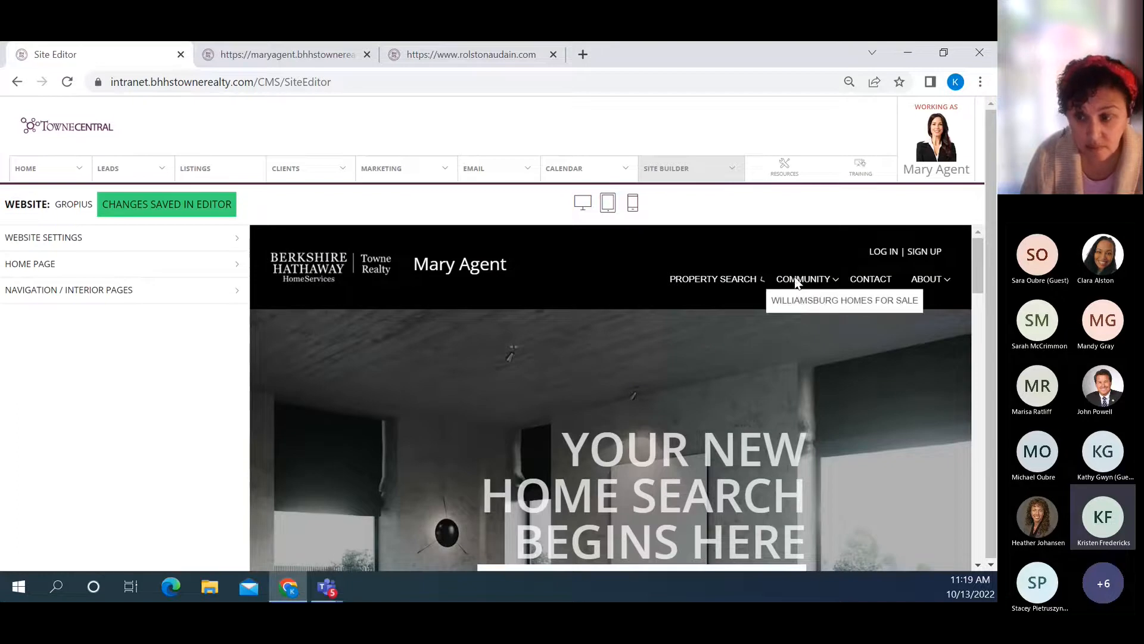
pyautogui.moveTo(829, 288)
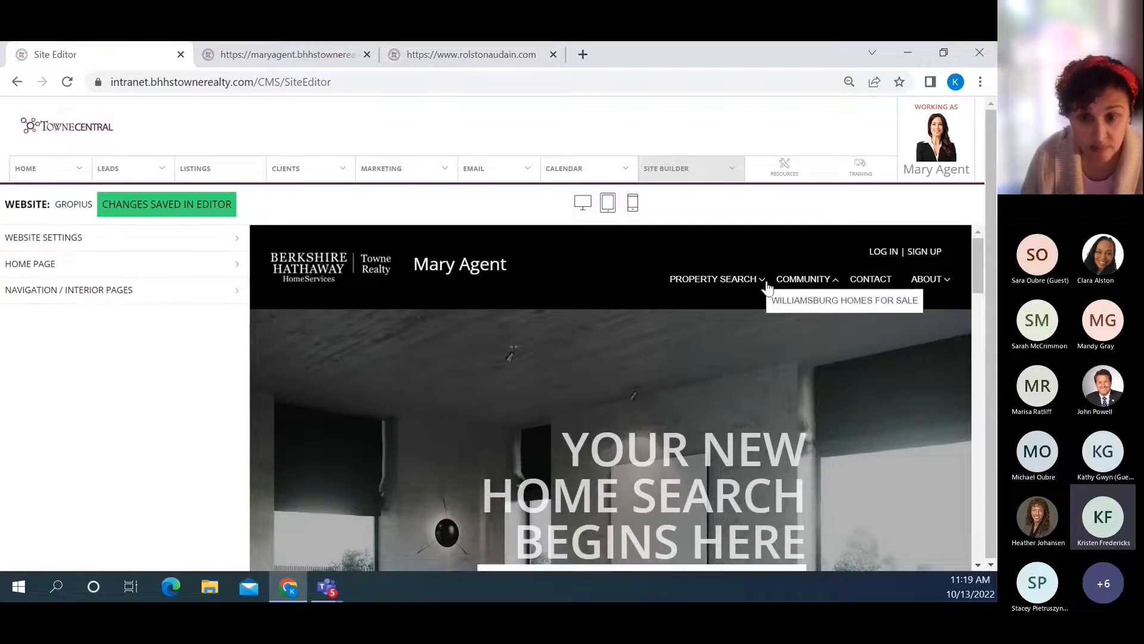
pyautogui.scroll(-3, 519, 271)
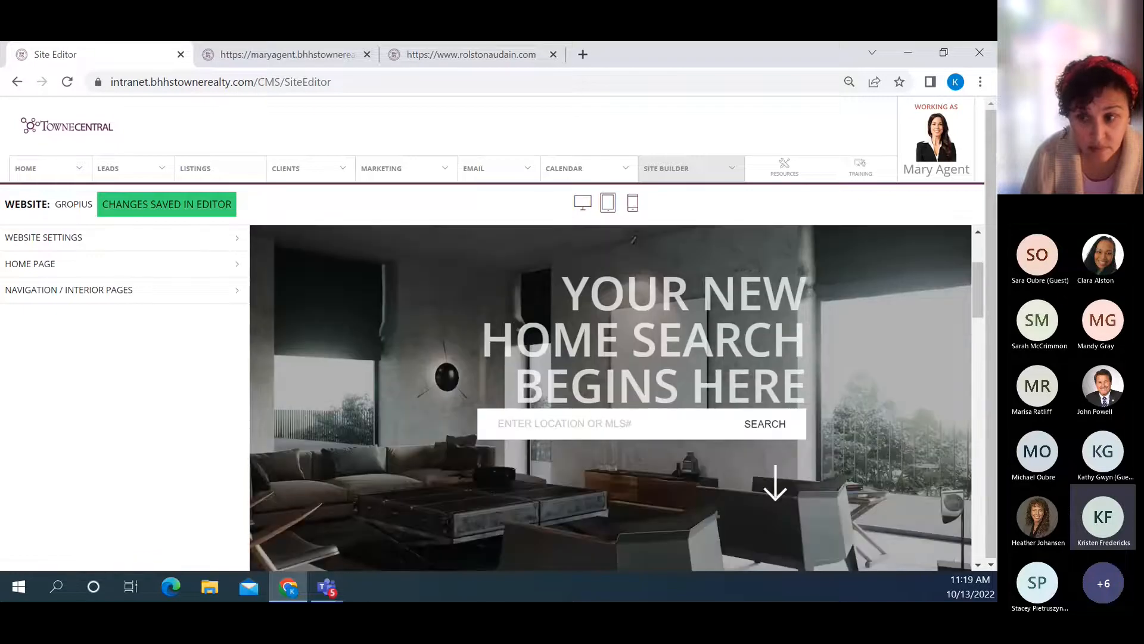
pyautogui.scroll(-4, 610, 348)
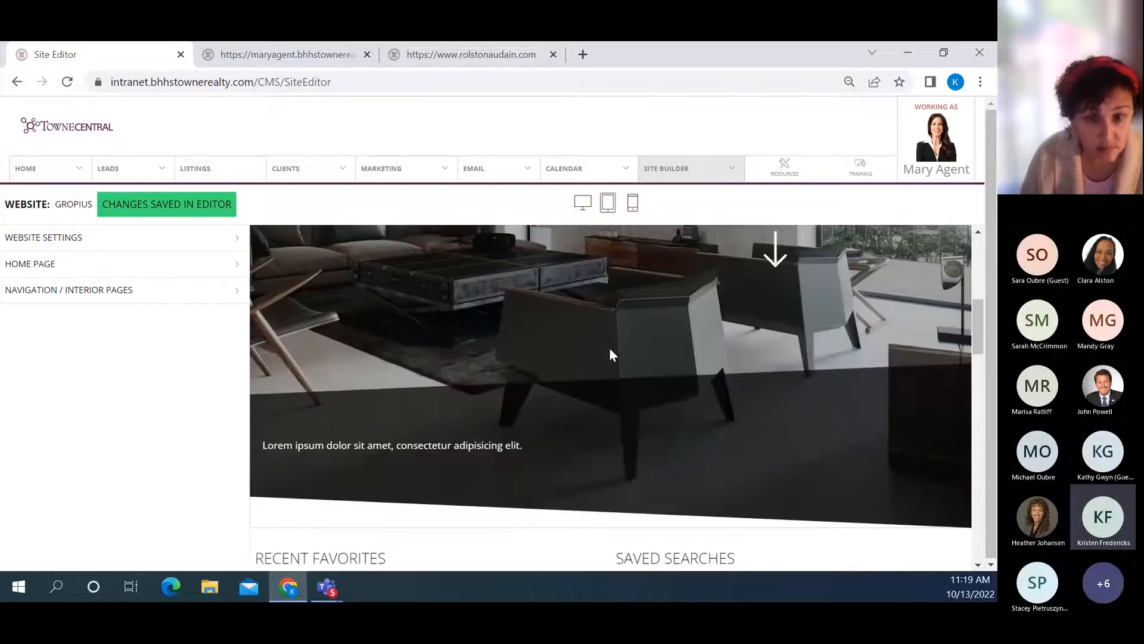
# Reload the published agent website and review its homepage from the hero and listings down to the About section
pyautogui.click(272, 57)
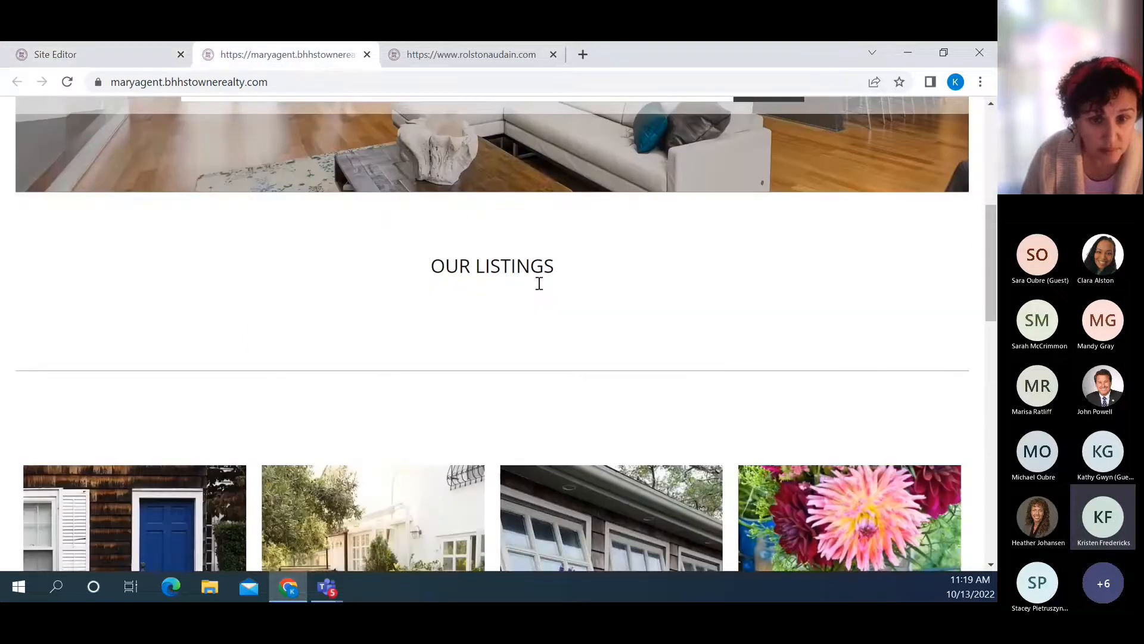
pyautogui.scroll(6, 540, 286)
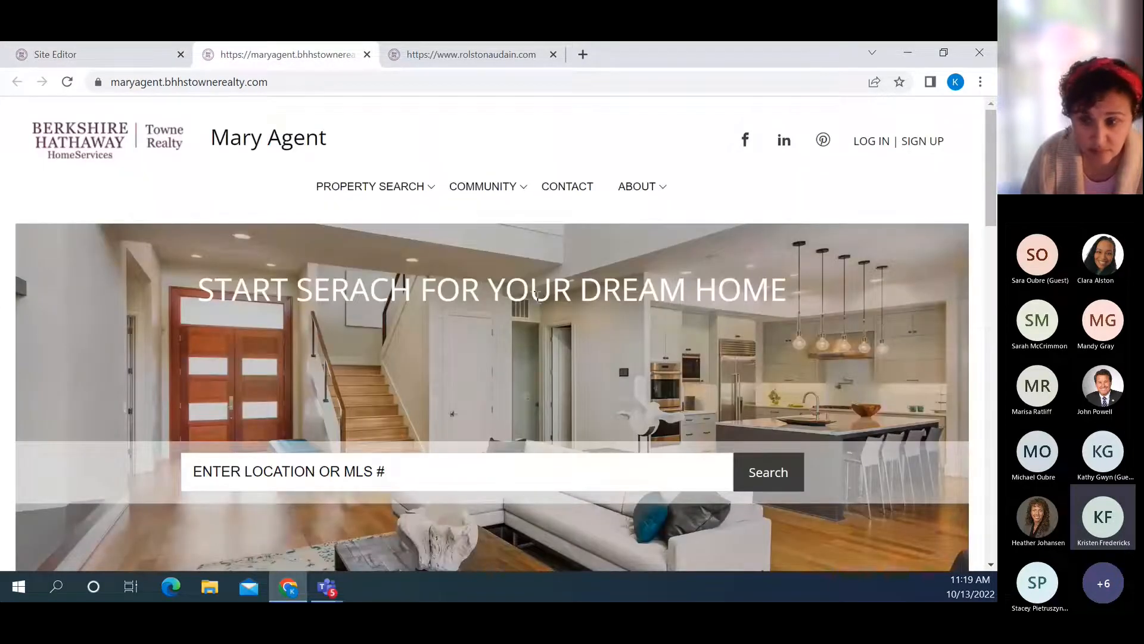
pyautogui.scroll(-10, 536, 292)
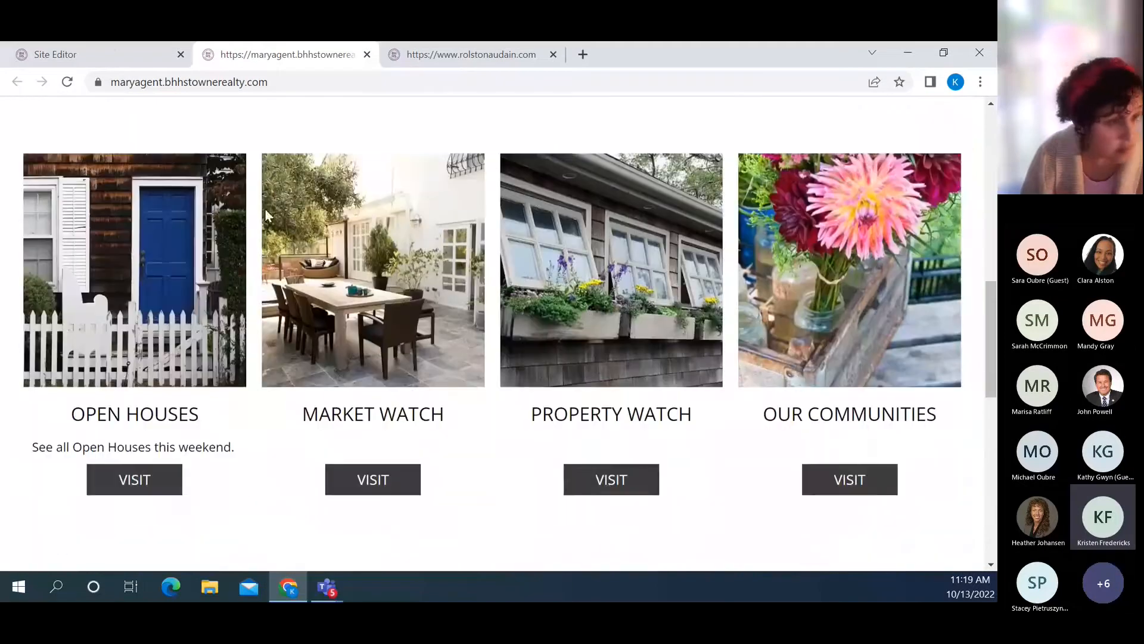
pyautogui.scroll(-2, 268, 215)
pyautogui.click(69, 83)
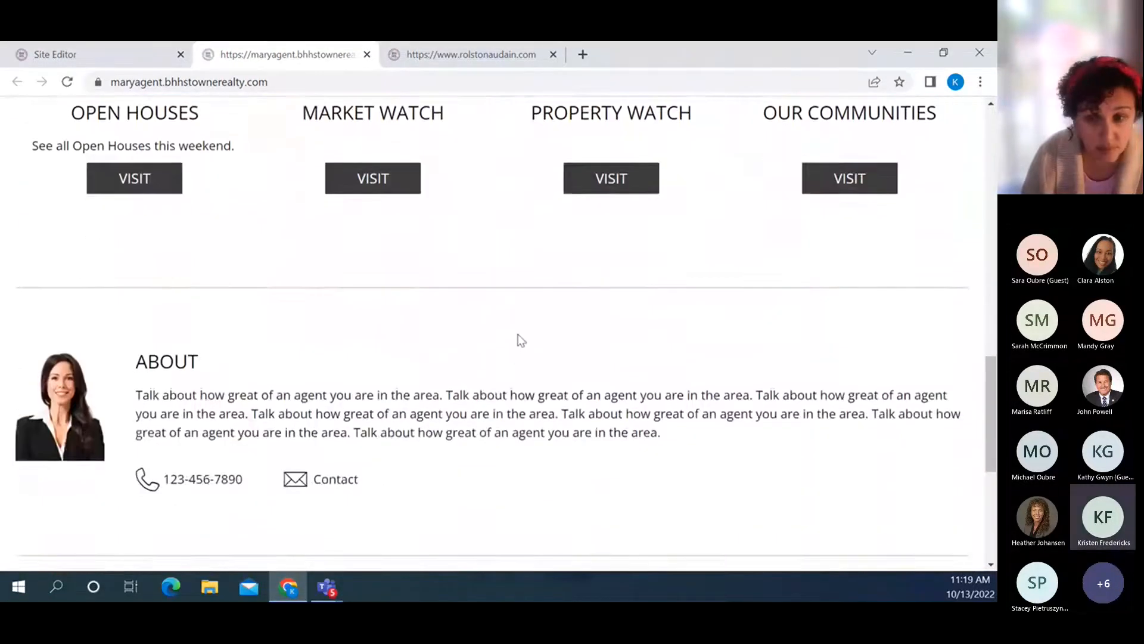
pyautogui.scroll(10, 509, 314)
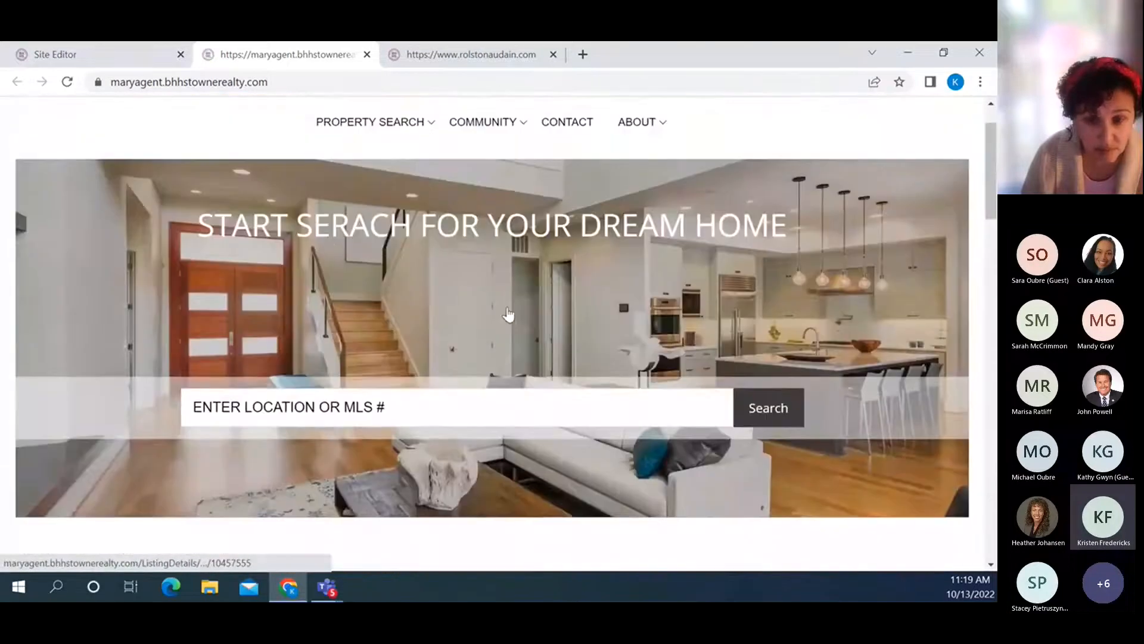
# Return to the Site Editor and examine the Gropius draft's favorites, contemporary homes callouts and Market Watch, Property Watch and Contact tiles
pyautogui.click(84, 54)
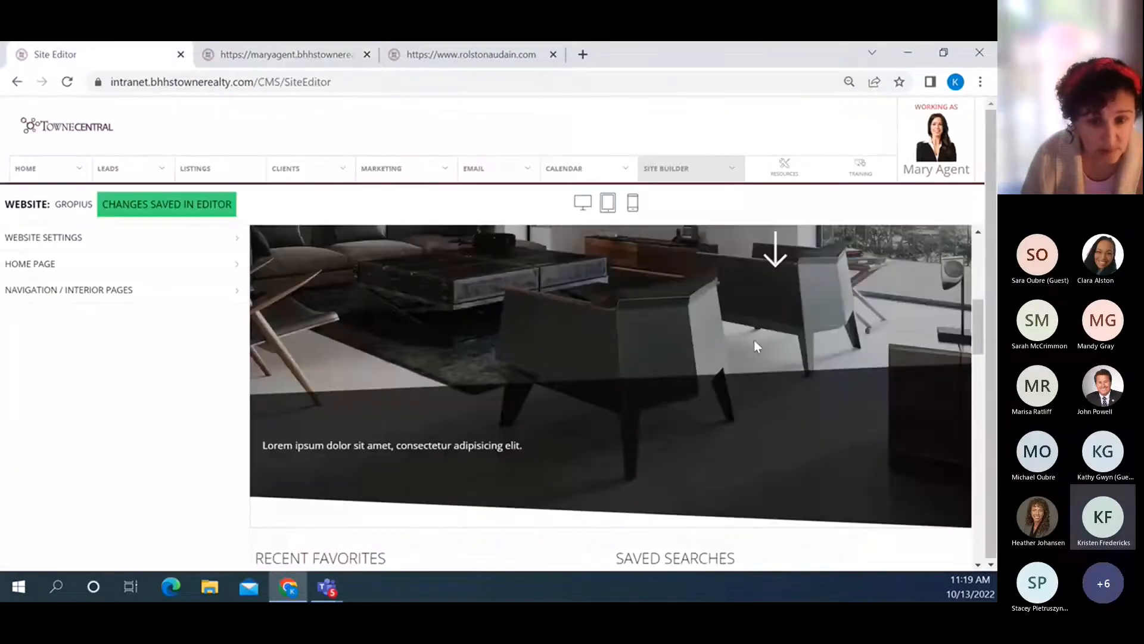
pyautogui.scroll(-5, 827, 353)
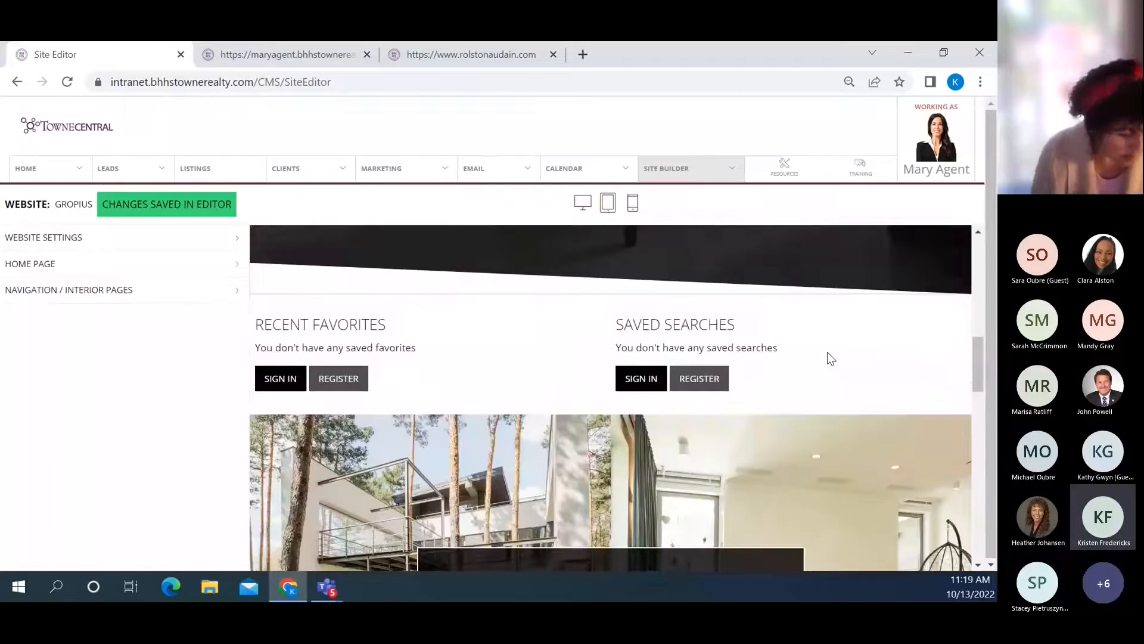
pyautogui.scroll(-7, 827, 353)
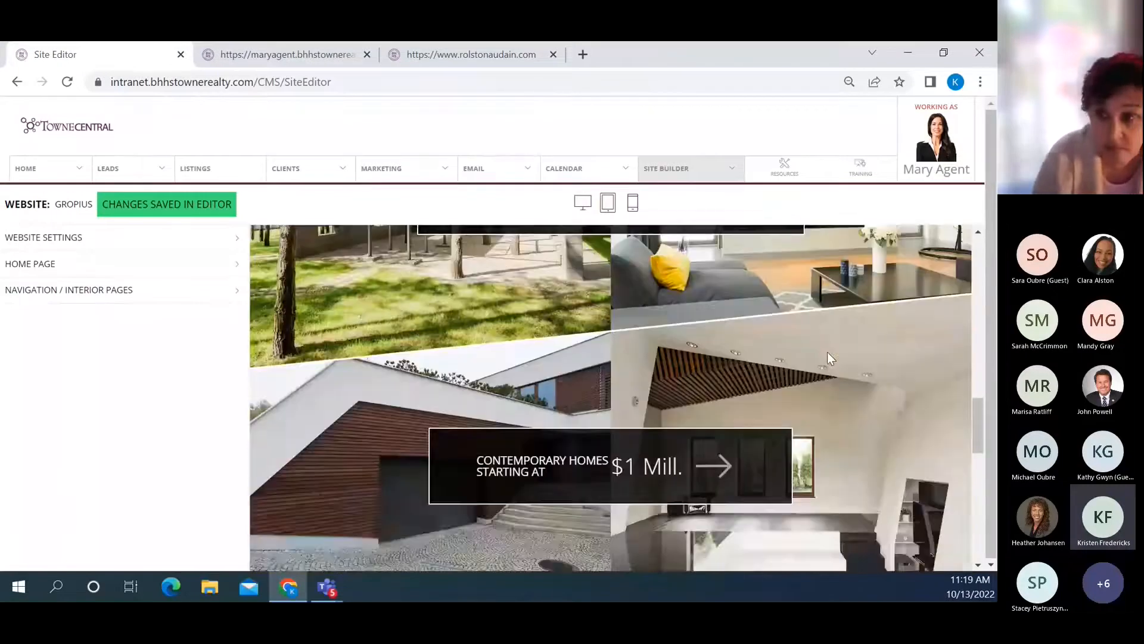
pyautogui.scroll(-7, 827, 357)
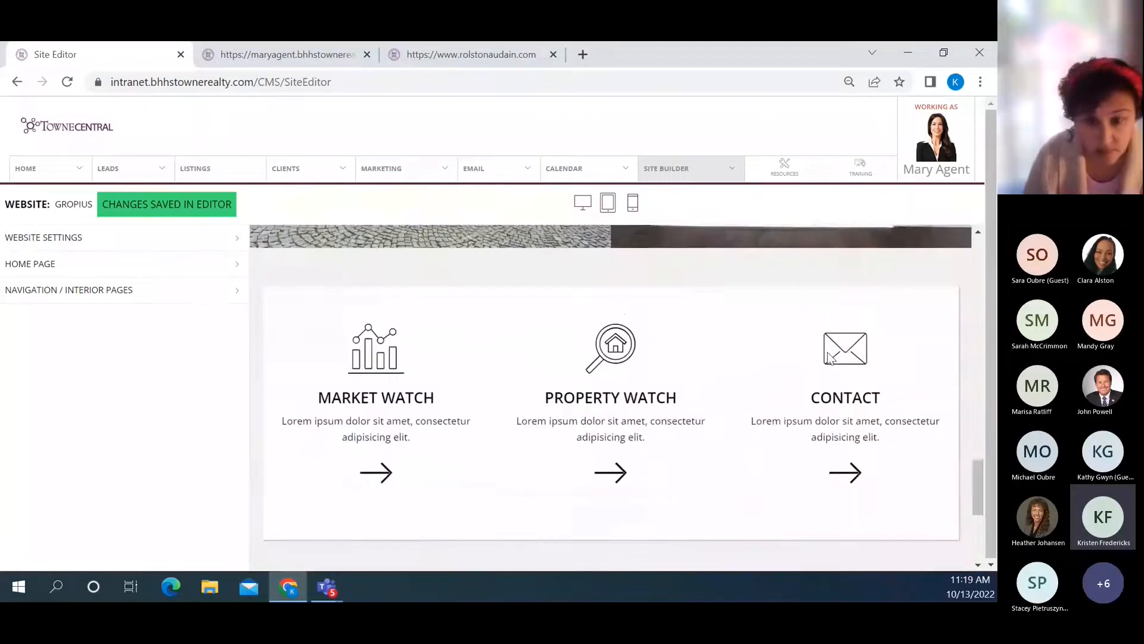
pyautogui.scroll(15, 828, 355)
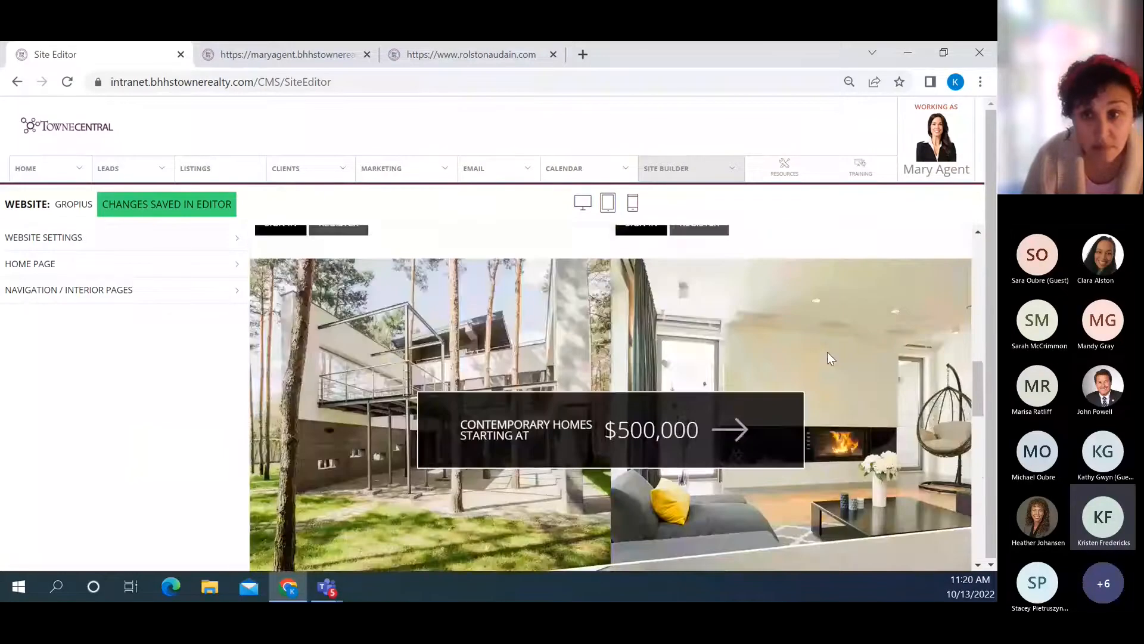
pyautogui.scroll(3, 829, 358)
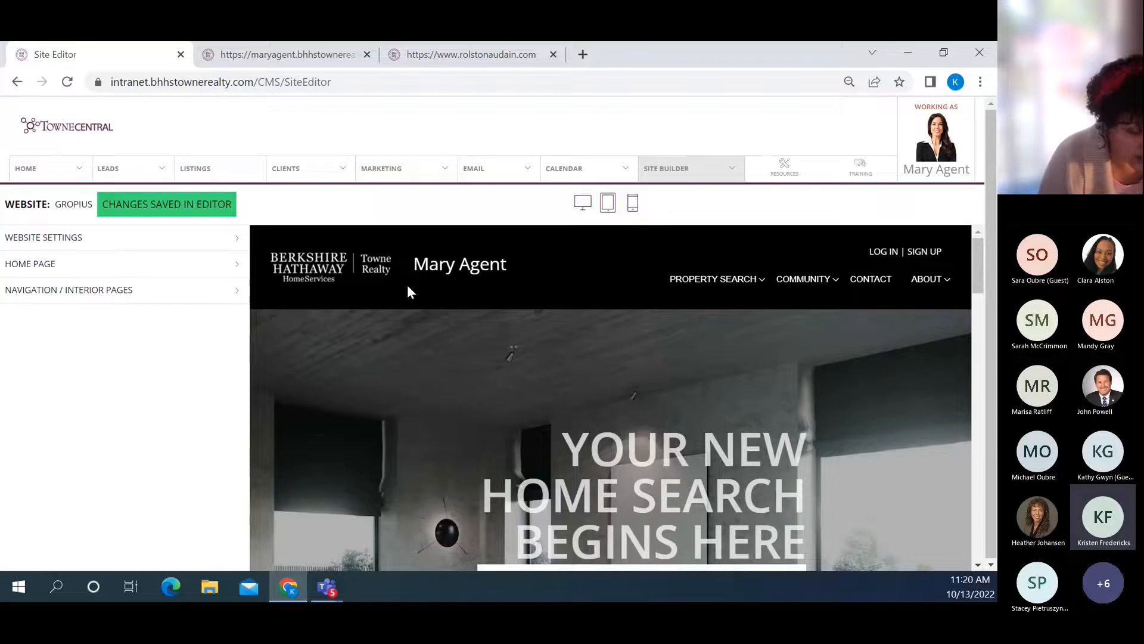
# Open the Home Page settings and look through the list of past versions, checking the live website in between
pyautogui.click(60, 269)
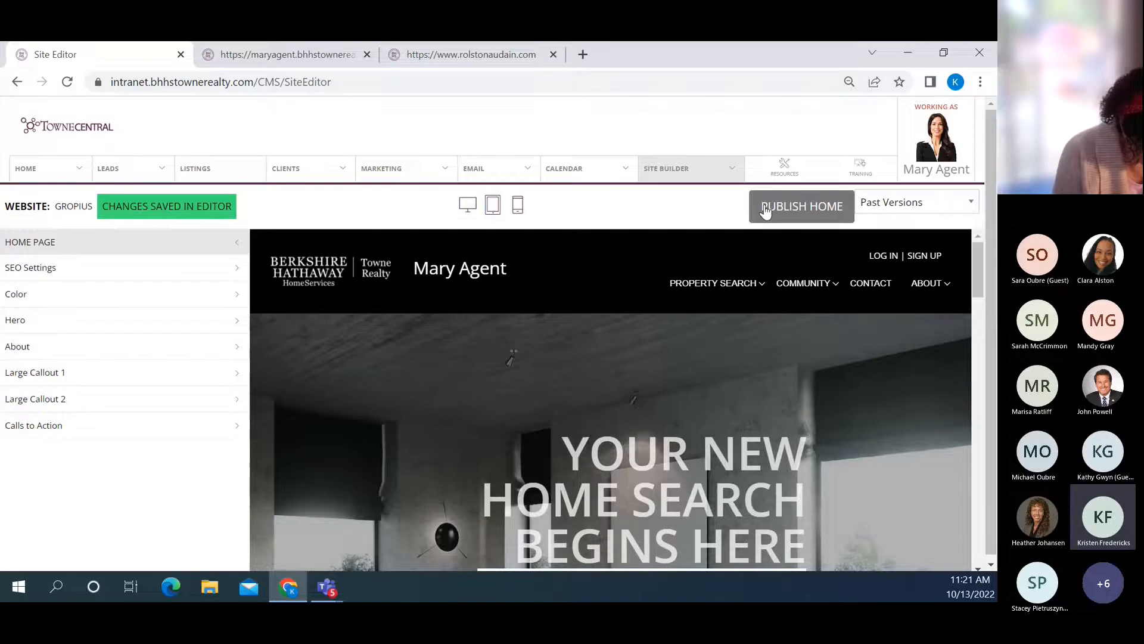
pyautogui.click(946, 207)
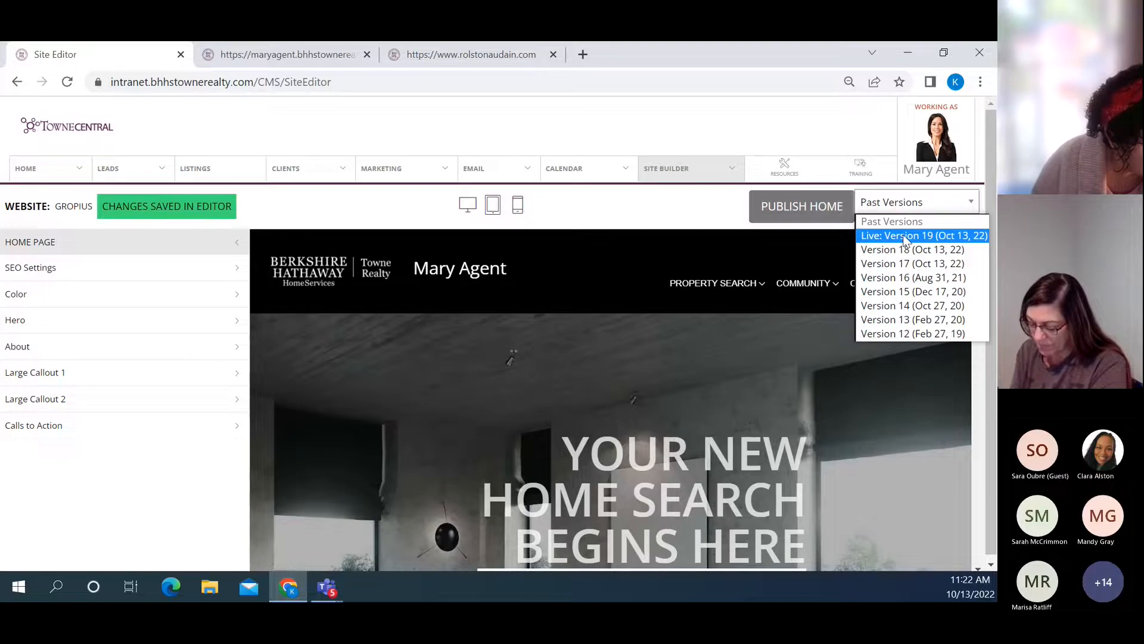
pyautogui.click(328, 55)
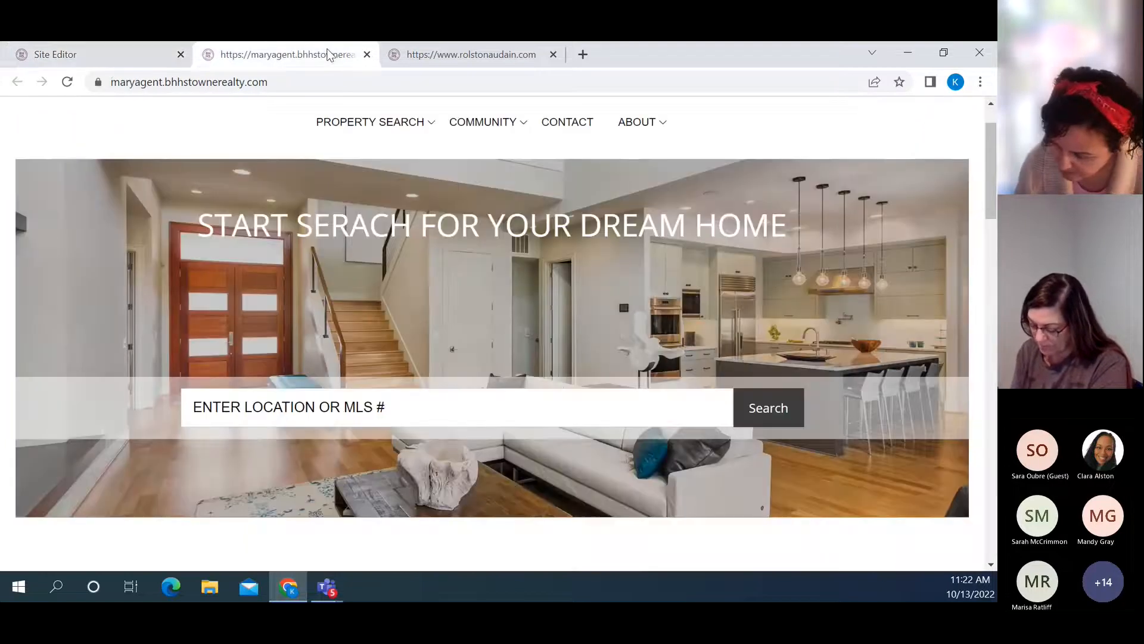
pyautogui.click(94, 49)
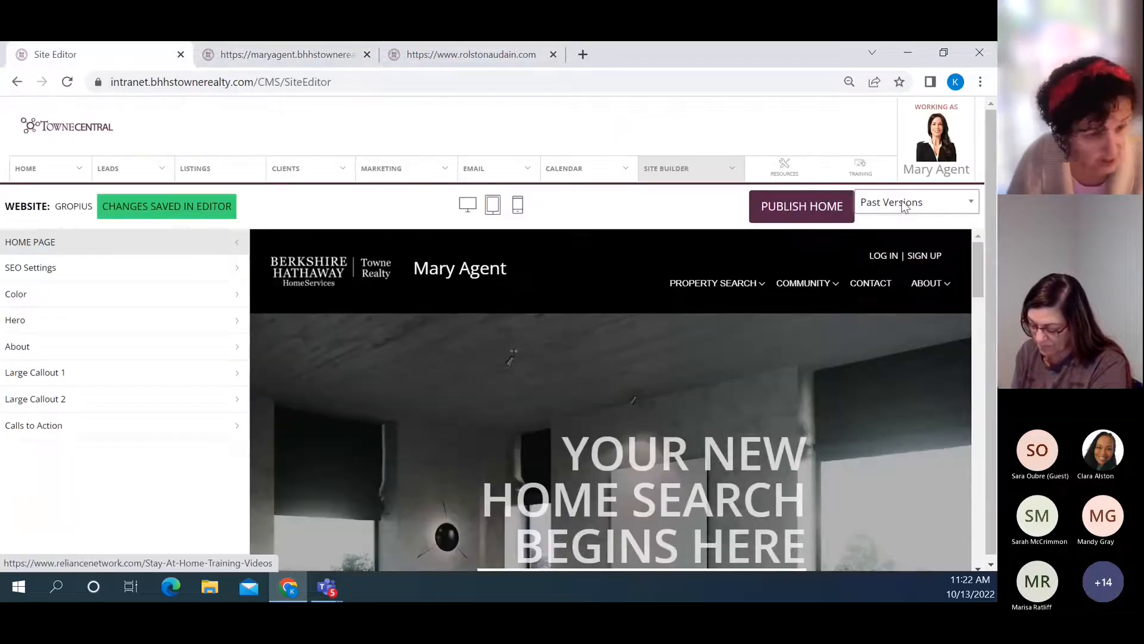
pyautogui.click(911, 203)
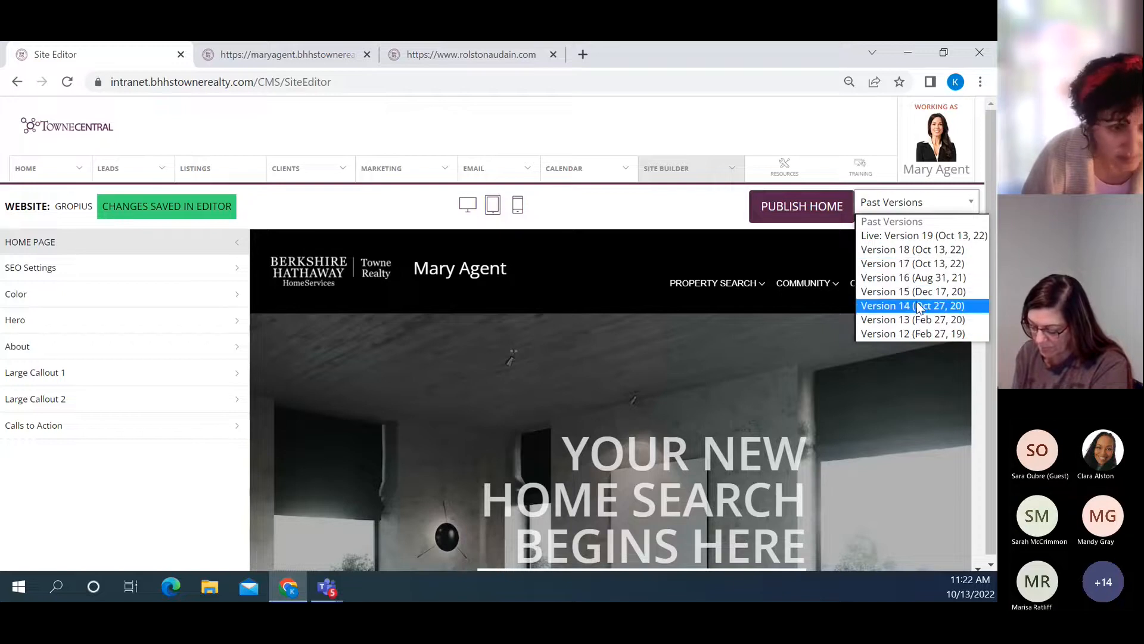
pyautogui.click(678, 194)
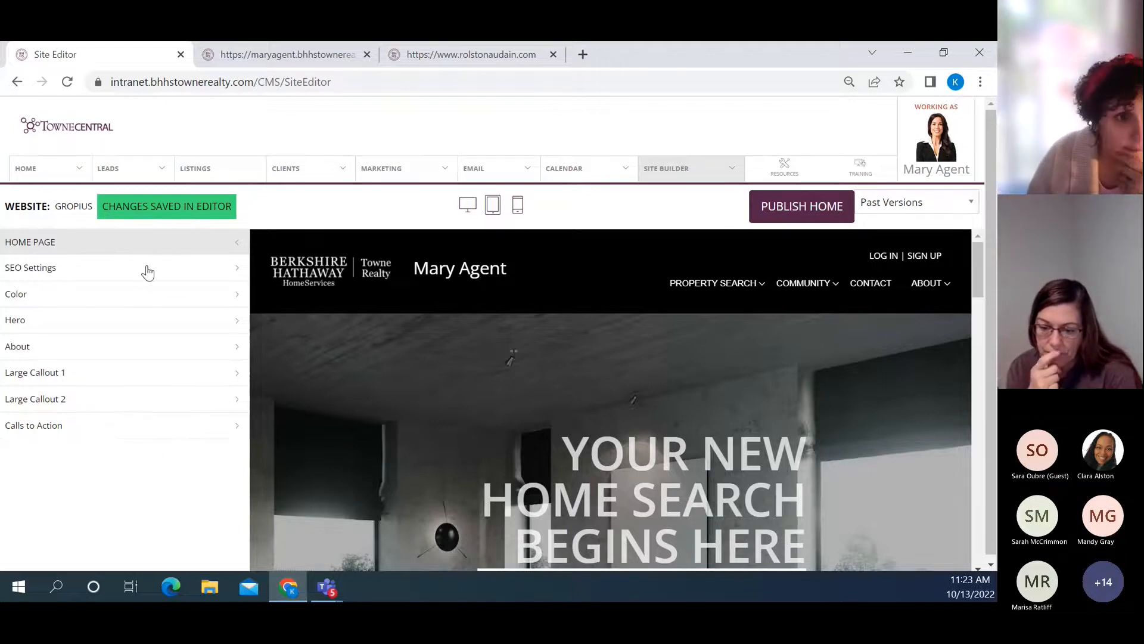
# Set the home page color to the plum of the Publish Home button (RGB 85, 36, 72) by sampling it with the eyedropper
pyautogui.click(127, 296)
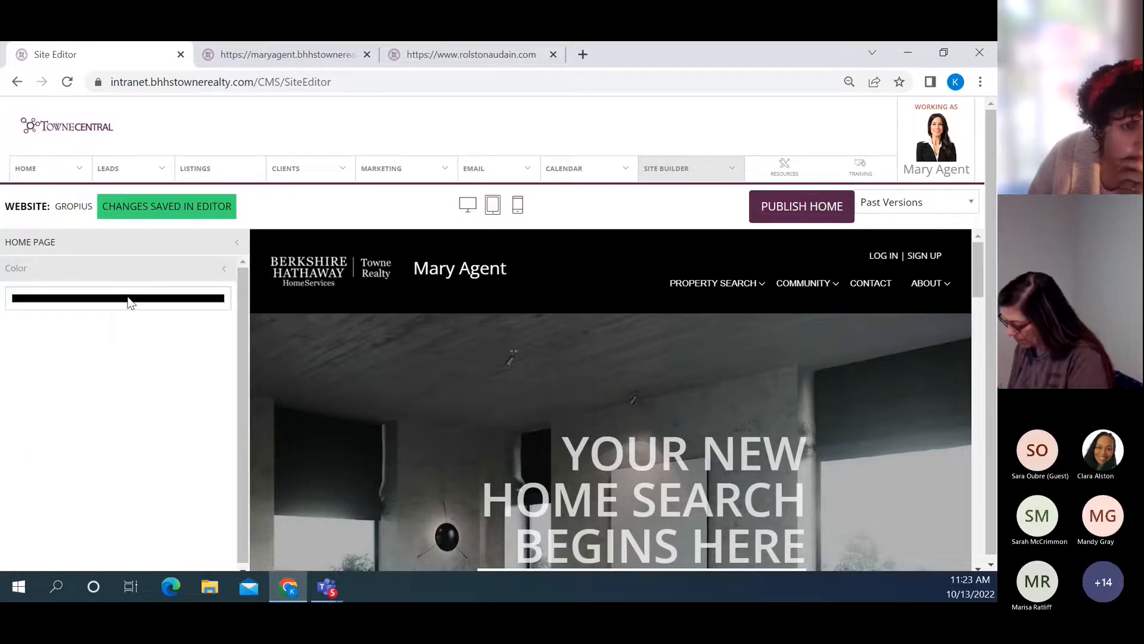
pyautogui.click(128, 300)
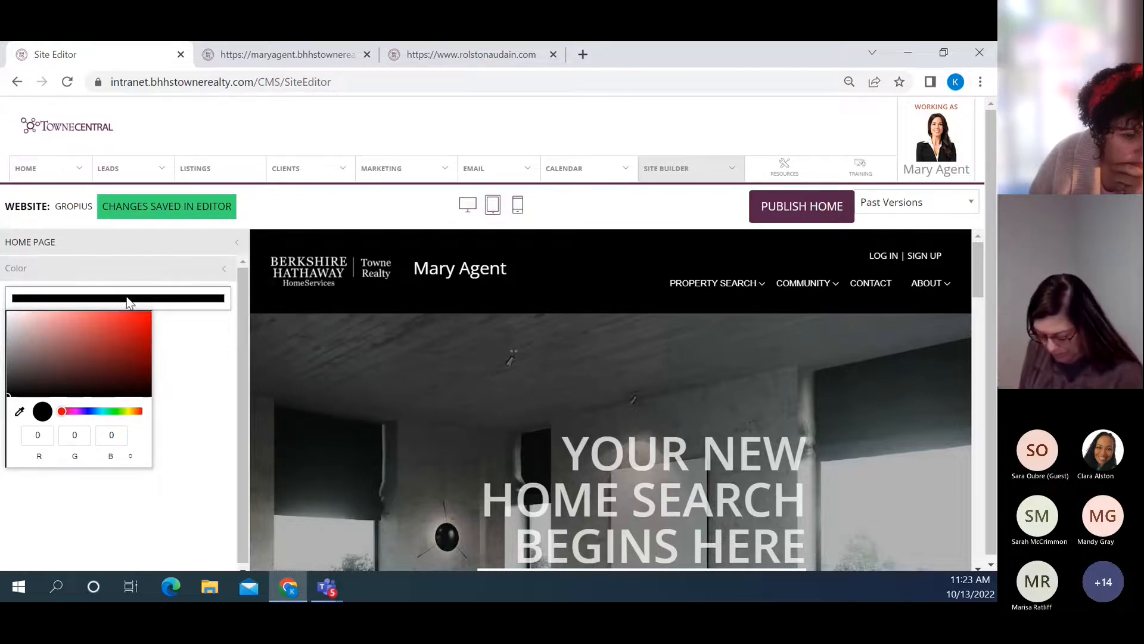
pyautogui.click(20, 411)
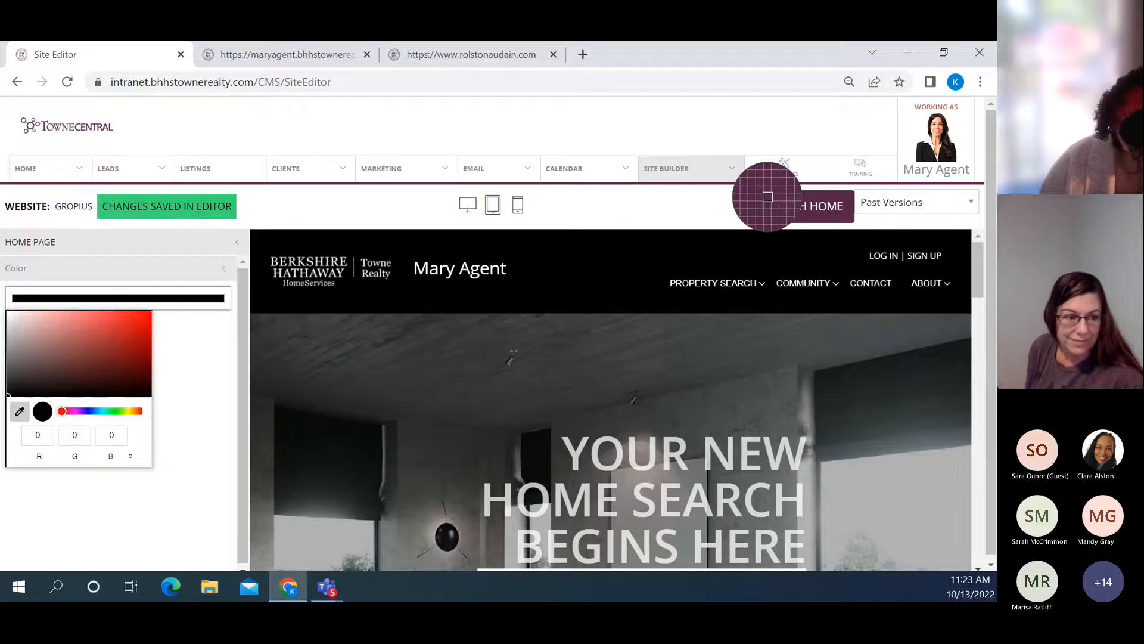
pyautogui.click(767, 196)
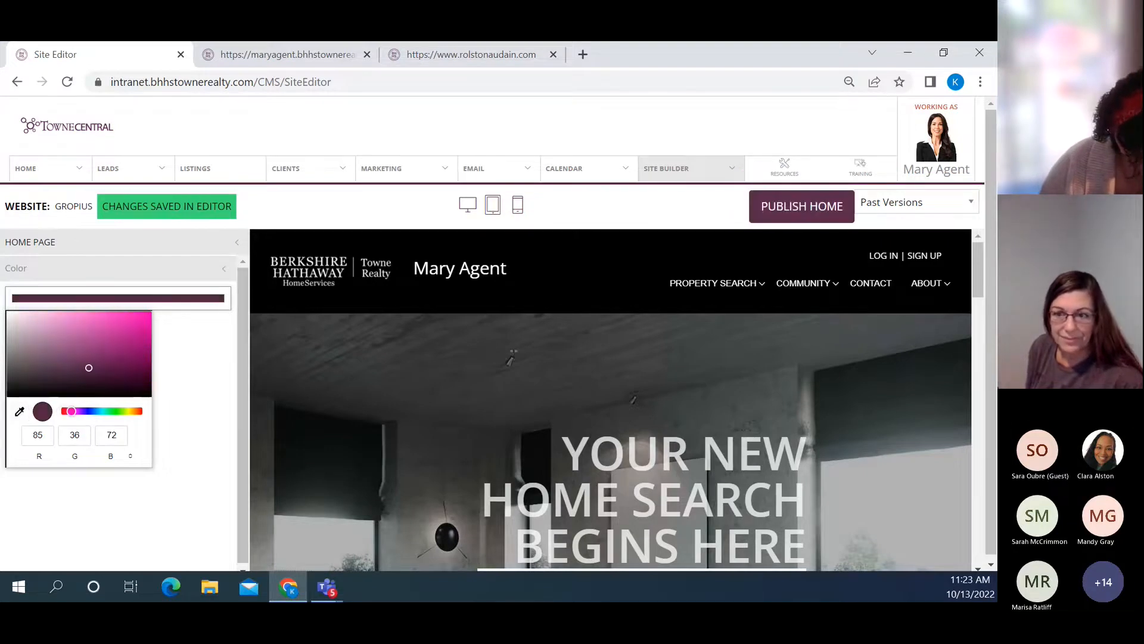
pyautogui.click(20, 412)
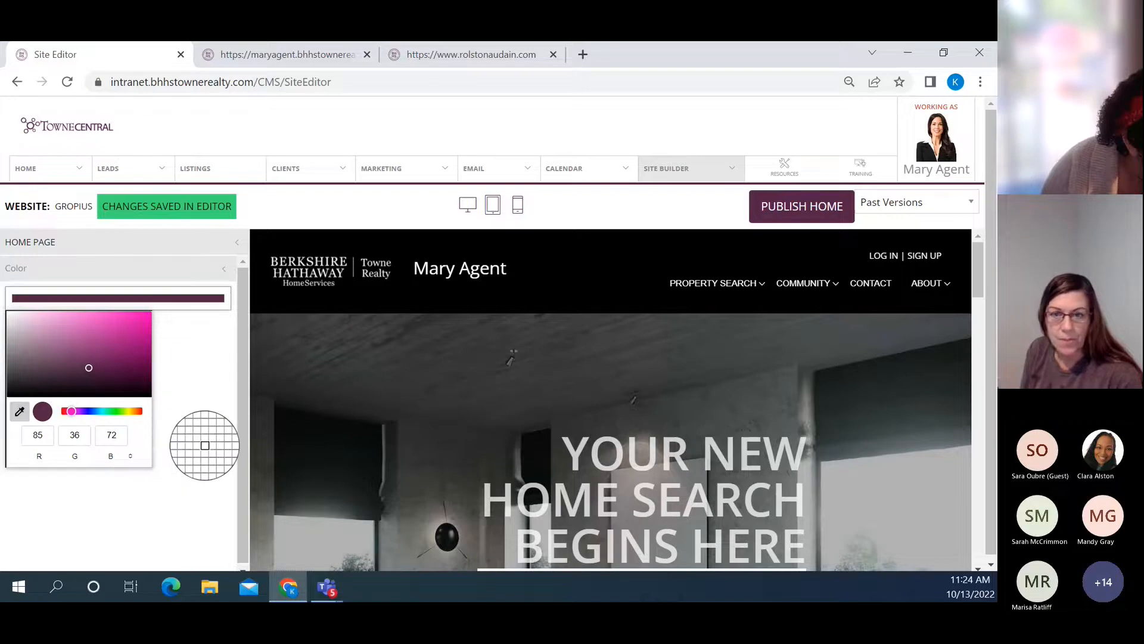
pyautogui.click(42, 411)
pyautogui.click(197, 407)
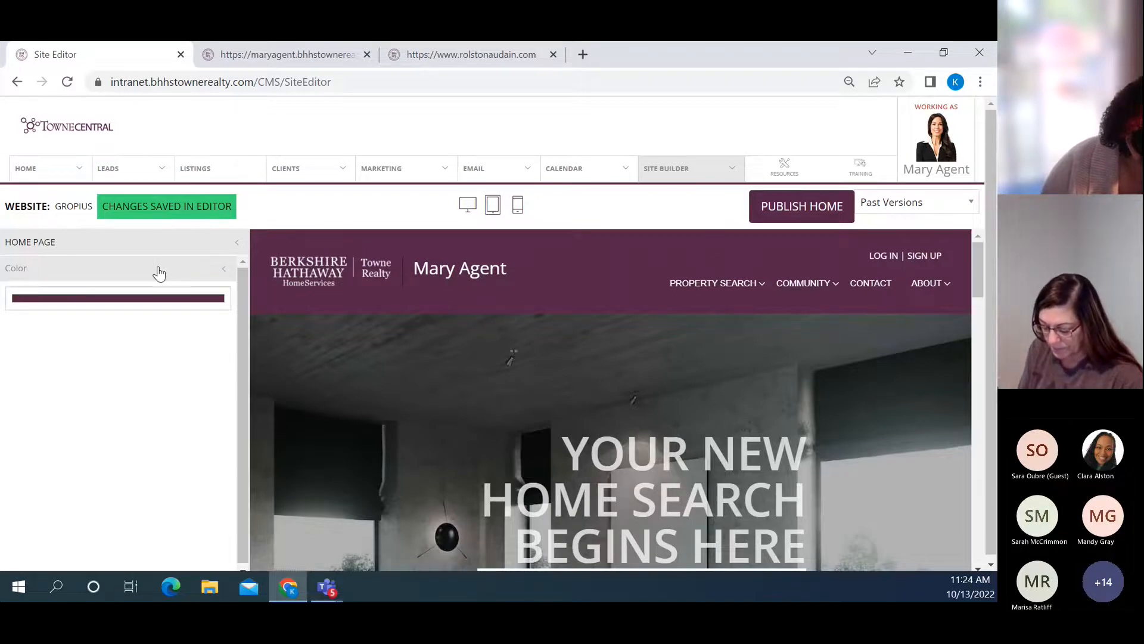
# Check the plum color across the draft's hero, sign-in buttons and $500,000 callout, and close the Color settings
pyautogui.scroll(-5, 564, 335)
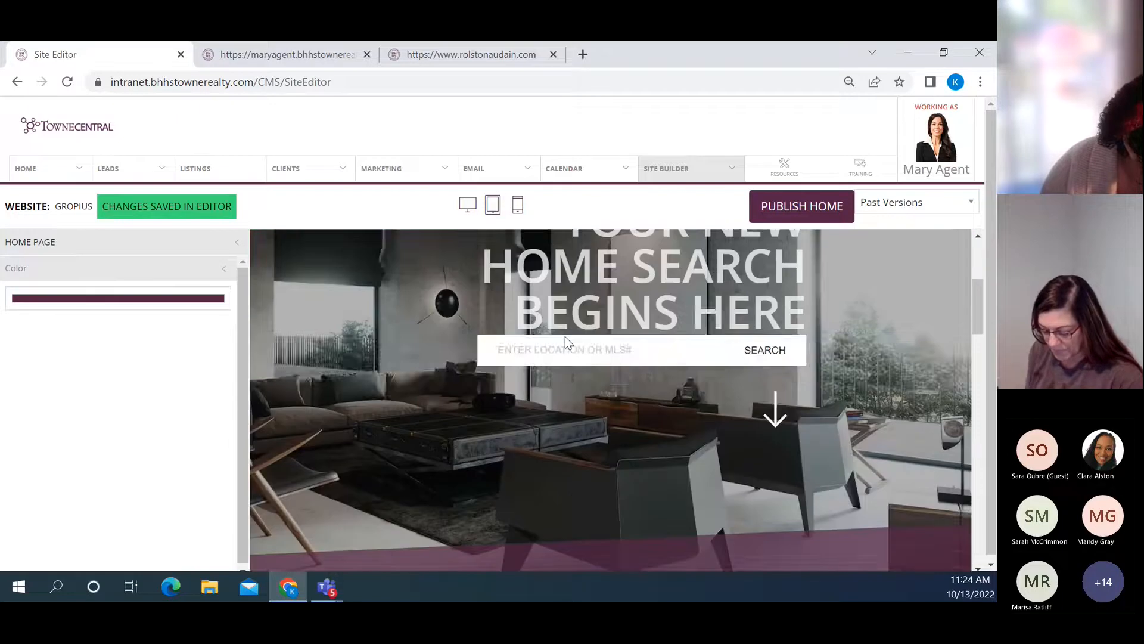
pyautogui.scroll(-5, 564, 335)
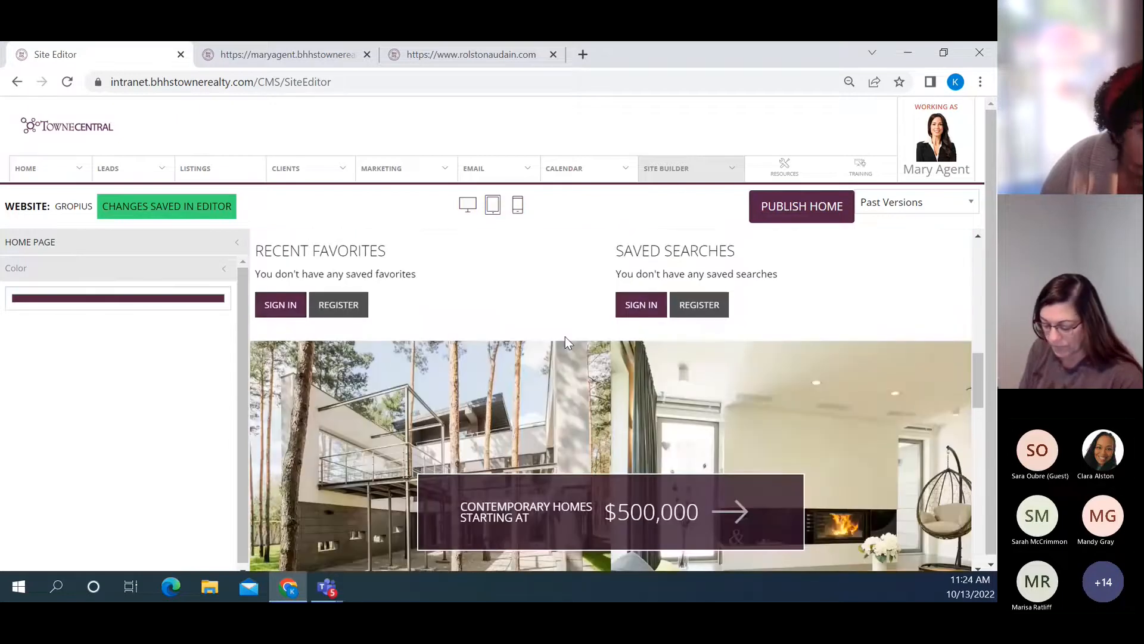
pyautogui.scroll(10, 565, 336)
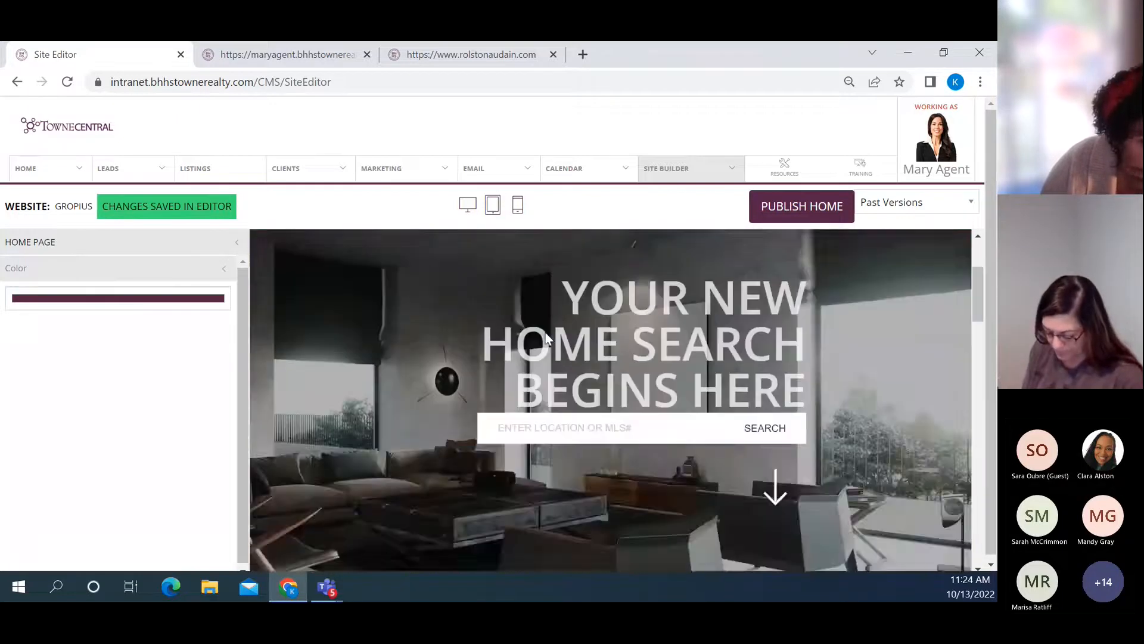
pyautogui.click(153, 274)
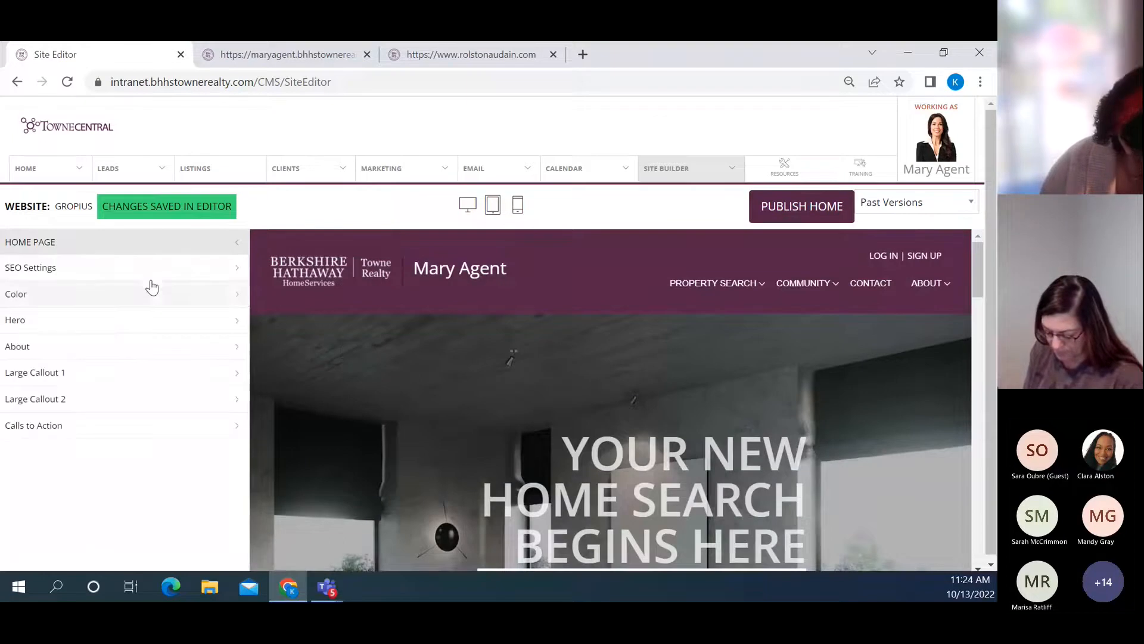
# Open the hero image picker in the Hero settings and review the personal image upload form, including its agreement checkbox and recommended sizes
pyautogui.click(130, 327)
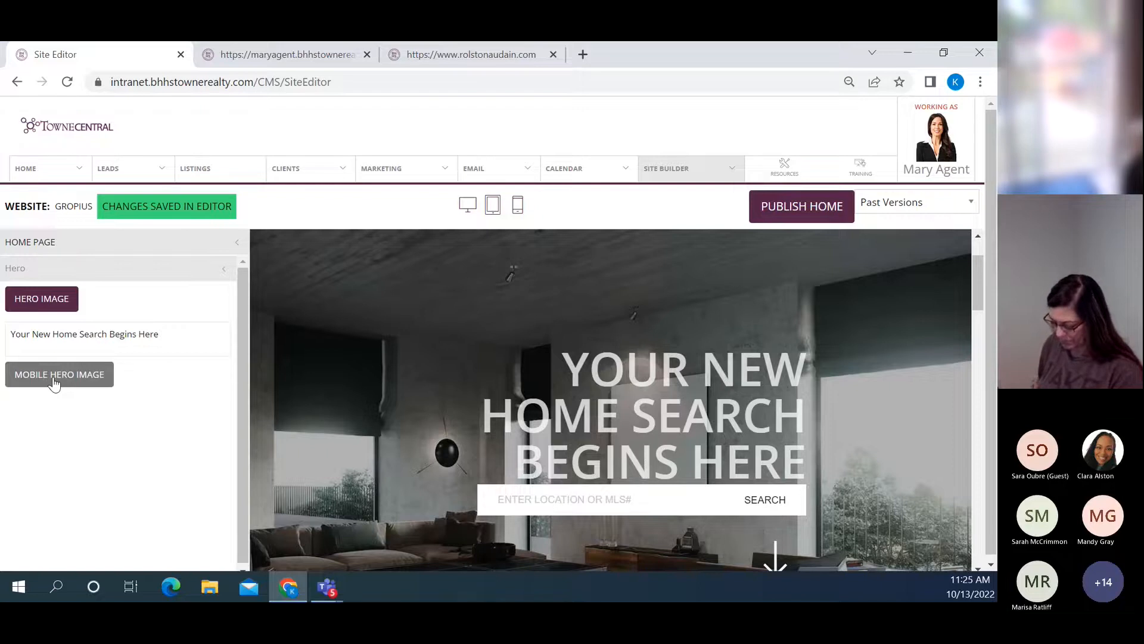
pyautogui.click(30, 299)
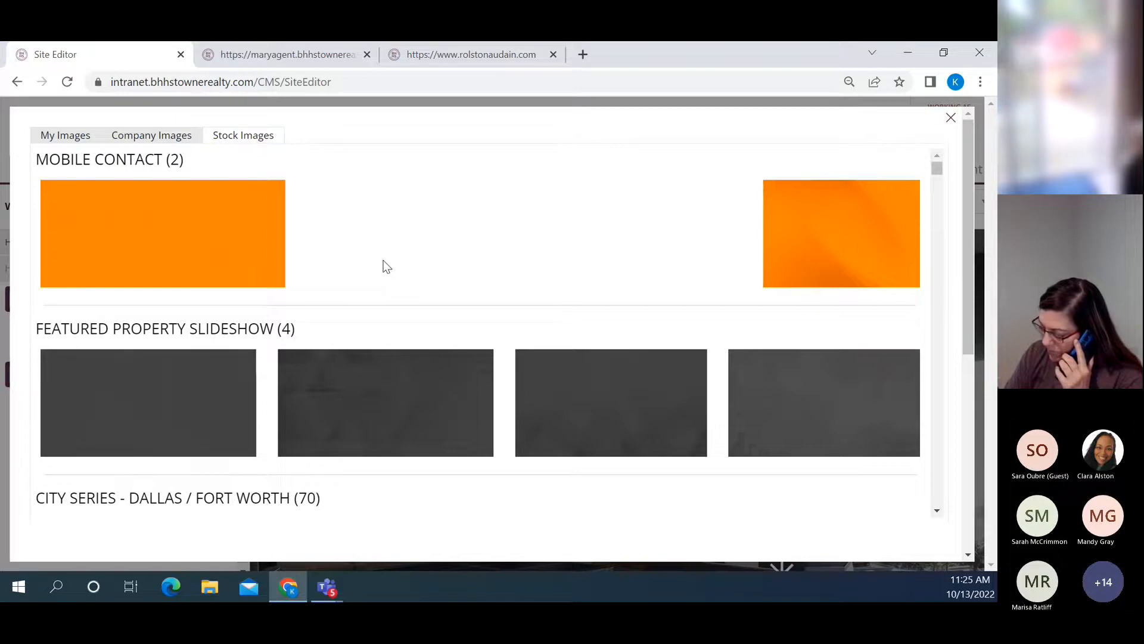
pyautogui.click(62, 137)
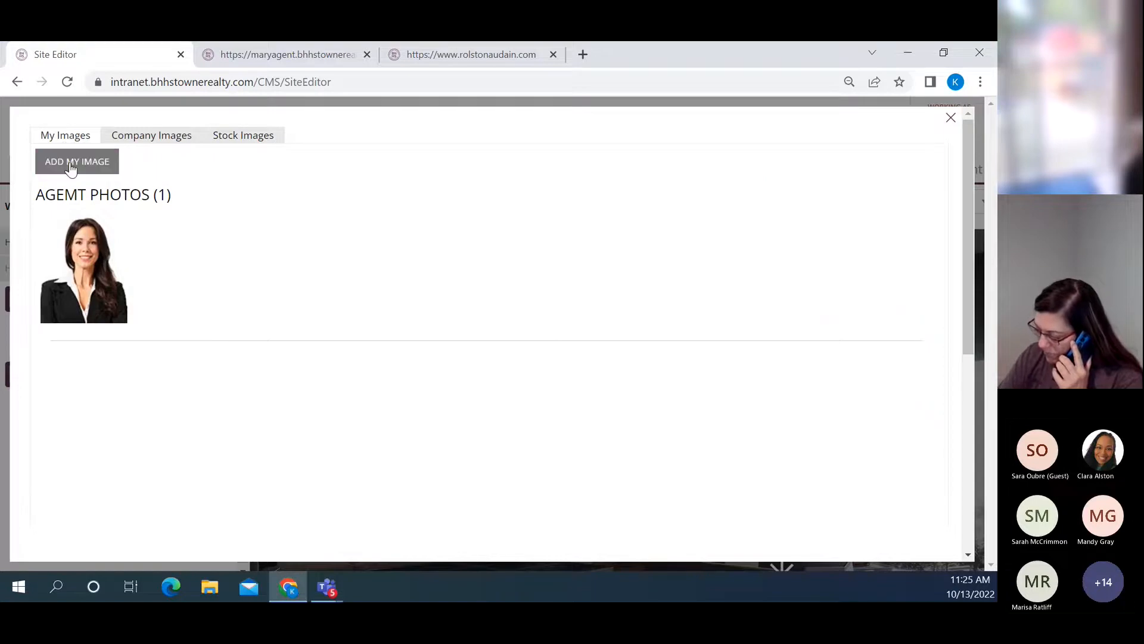
pyautogui.click(70, 167)
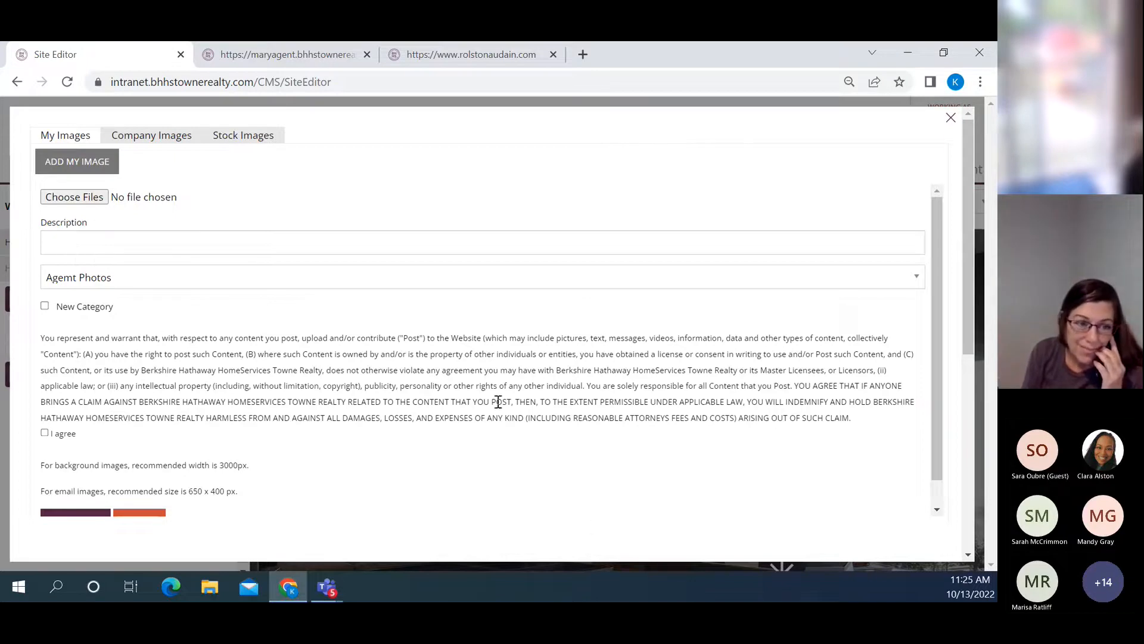
pyautogui.scroll(-1, 494, 400)
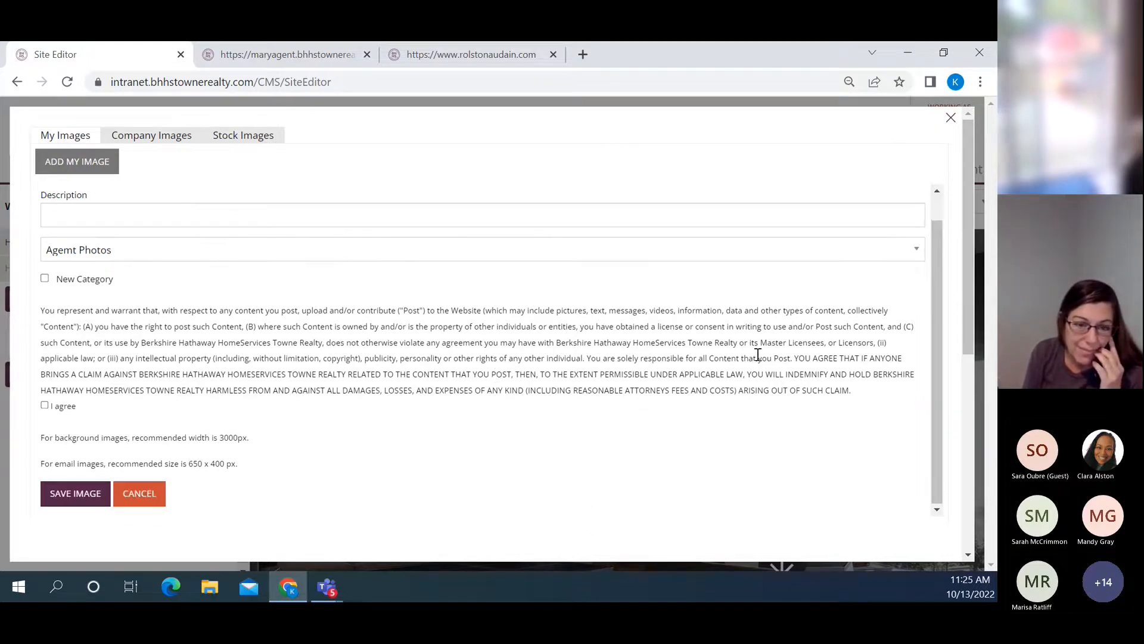
pyautogui.click(45, 406)
pyautogui.click(45, 405)
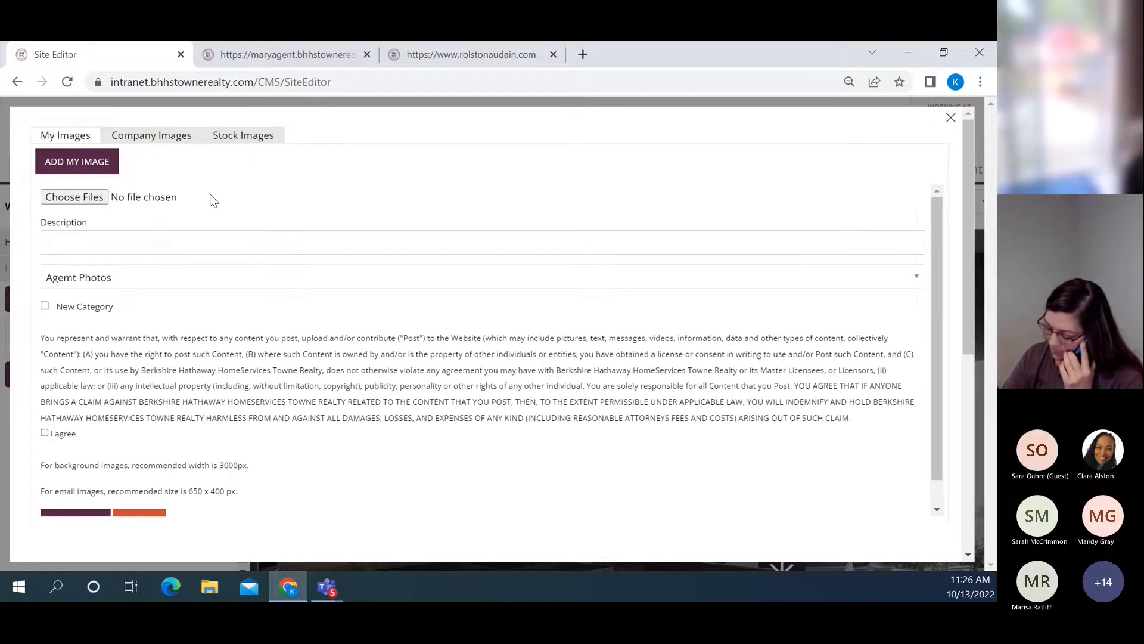
# Browse the Company Images collections, from BHHS Logos and Interior Home Photos through Waterfront Scenes and Cabernet Collection to Outer Banks OBX
pyautogui.click(165, 144)
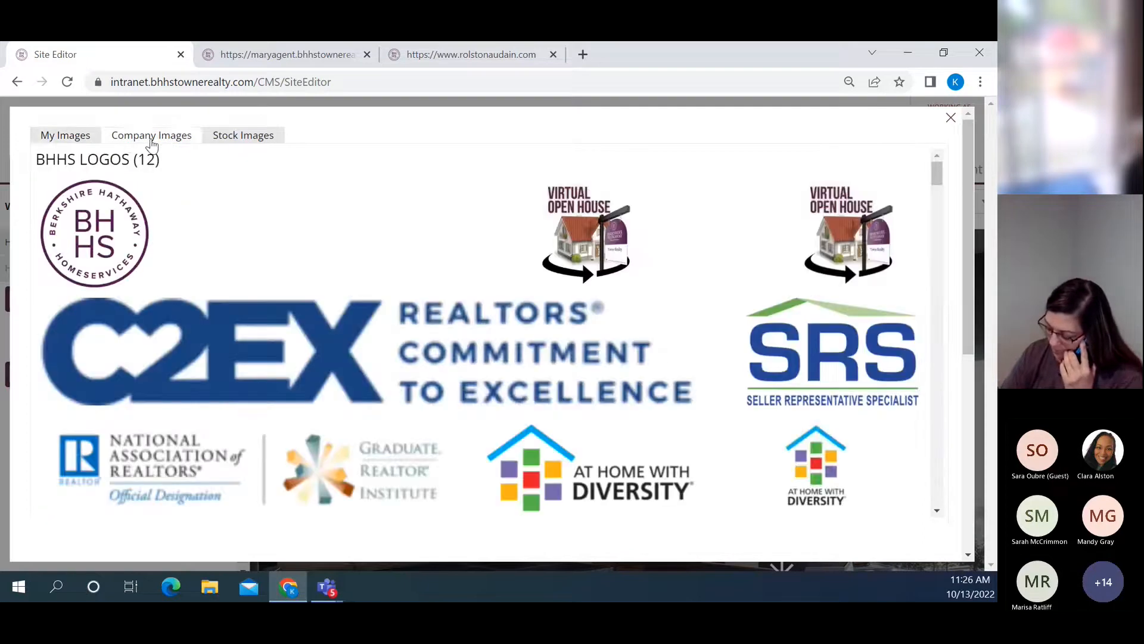
pyautogui.scroll(-7, 399, 250)
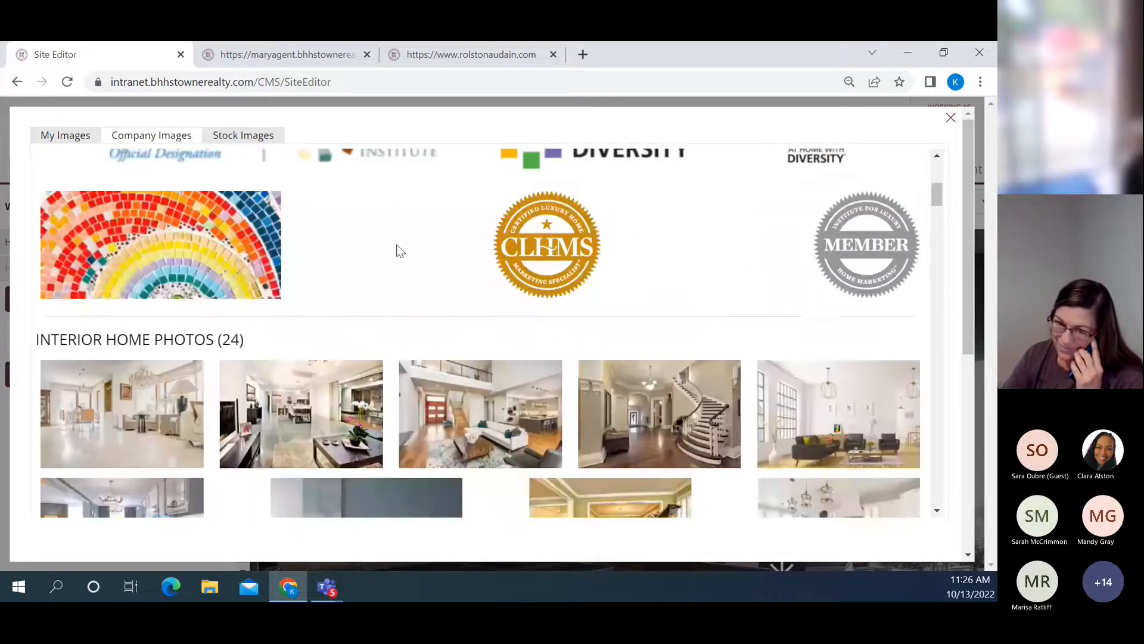
pyautogui.scroll(-6, 399, 249)
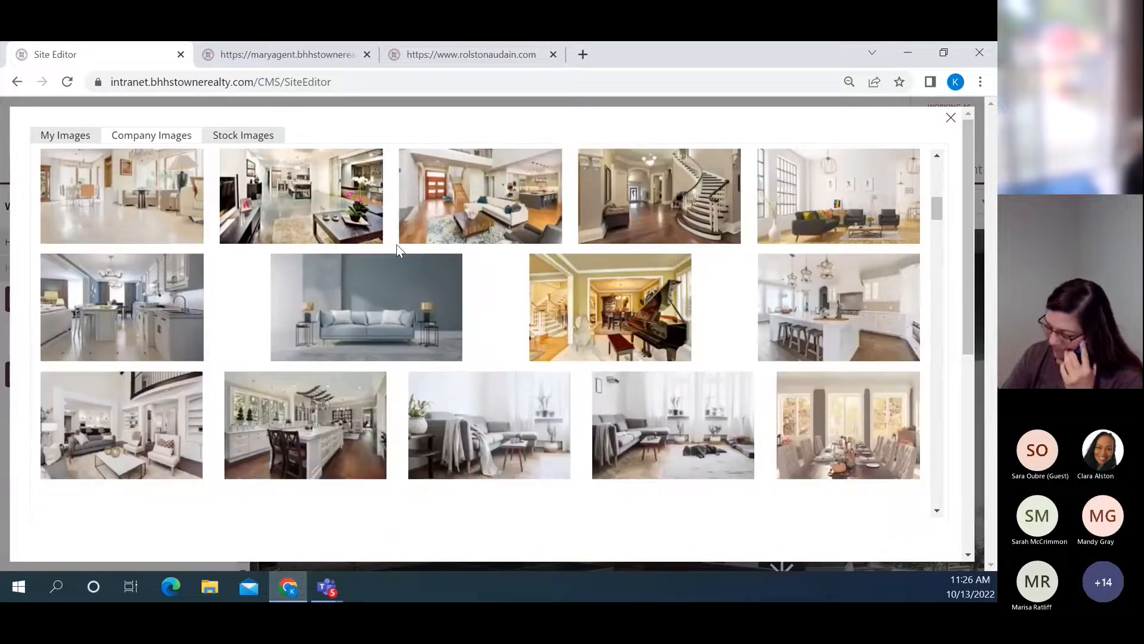
pyautogui.scroll(-3, 394, 256)
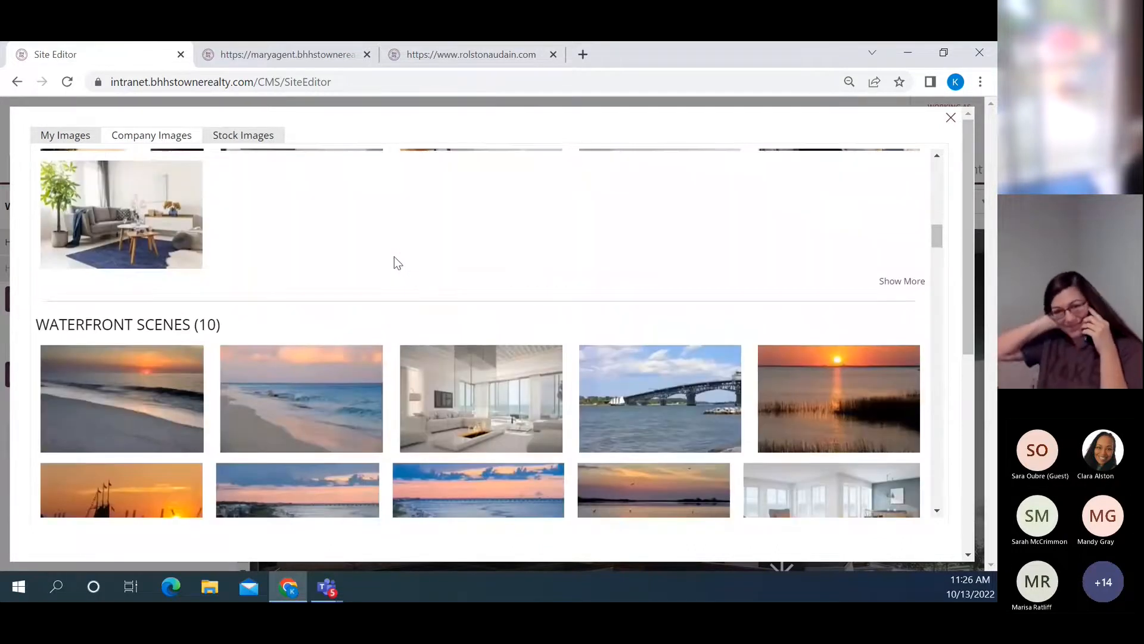
pyautogui.scroll(-3, 395, 256)
pyautogui.scroll(-10, 363, 268)
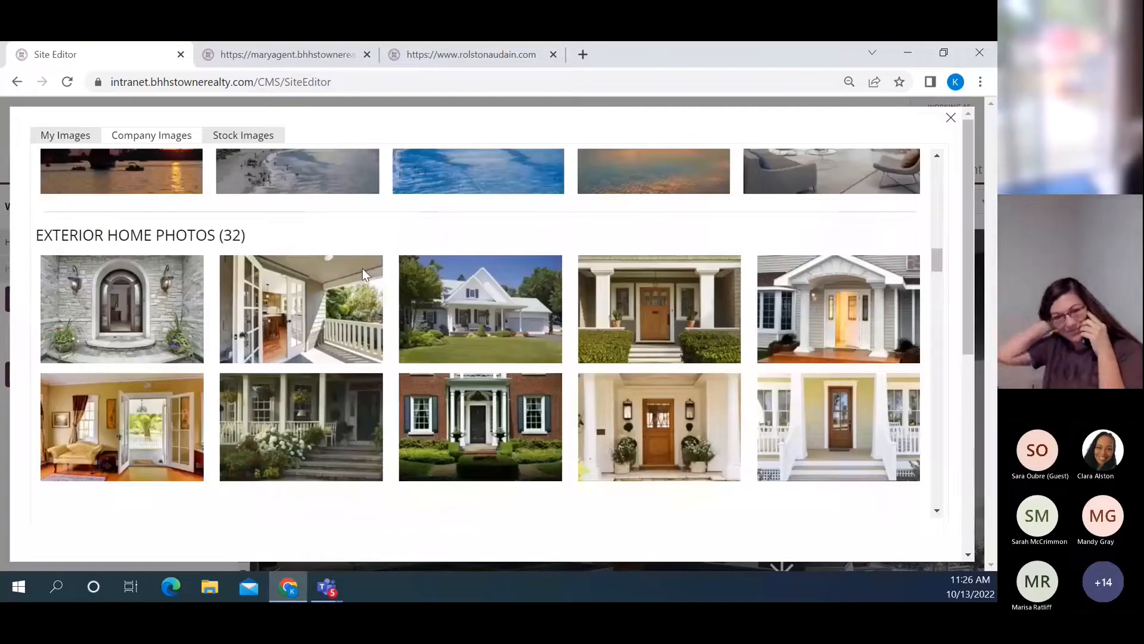
pyautogui.scroll(-10, 364, 271)
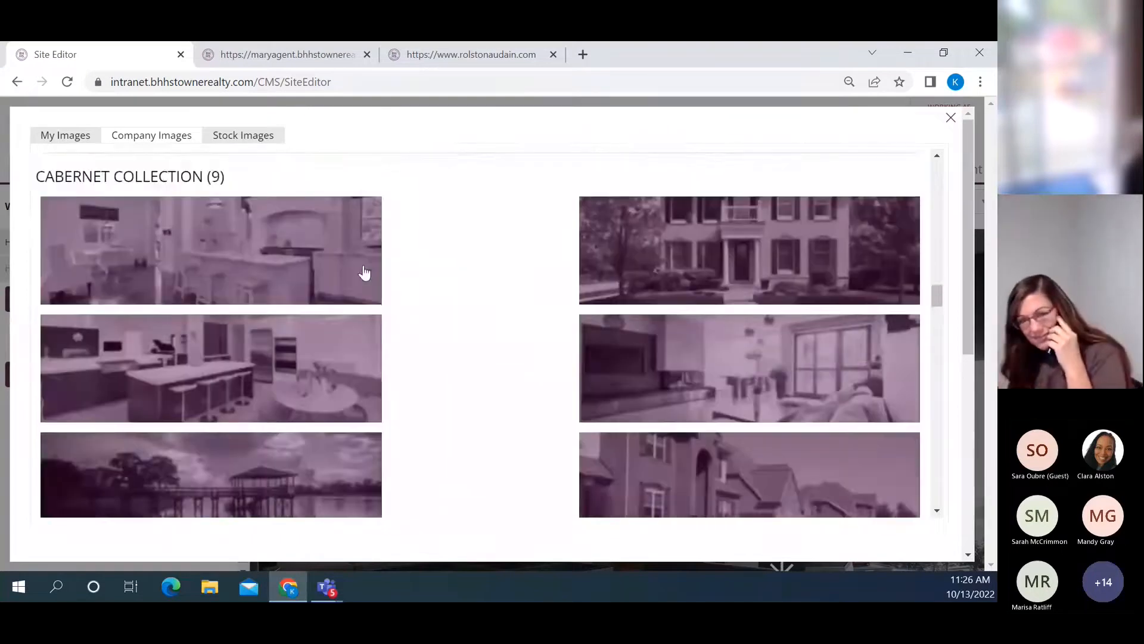
pyautogui.scroll(-10, 364, 272)
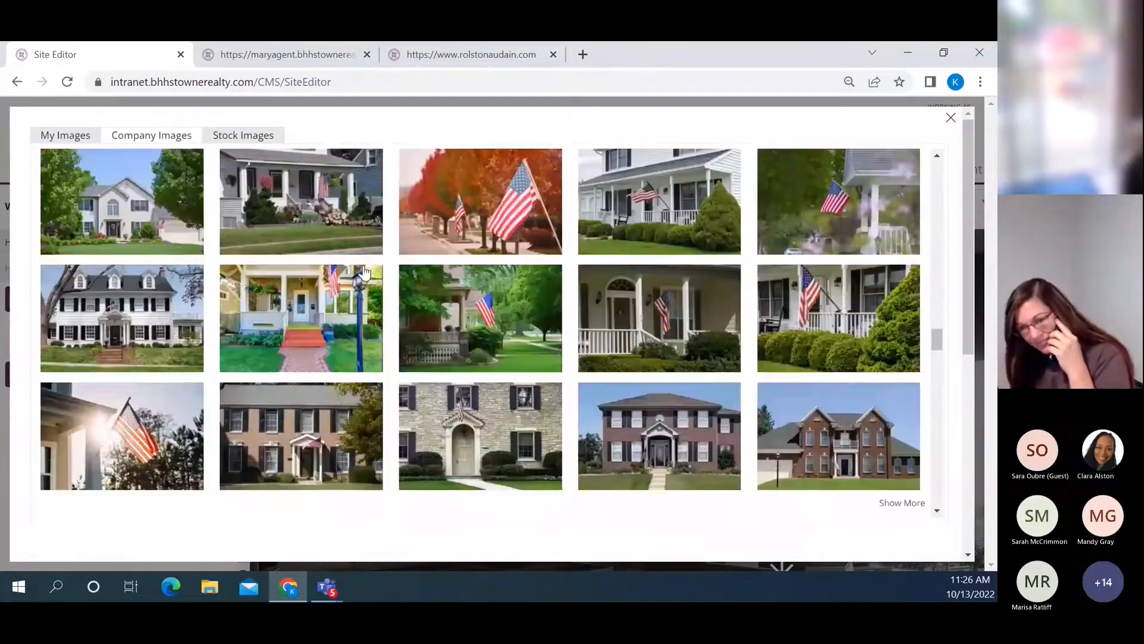
pyautogui.scroll(-10, 367, 272)
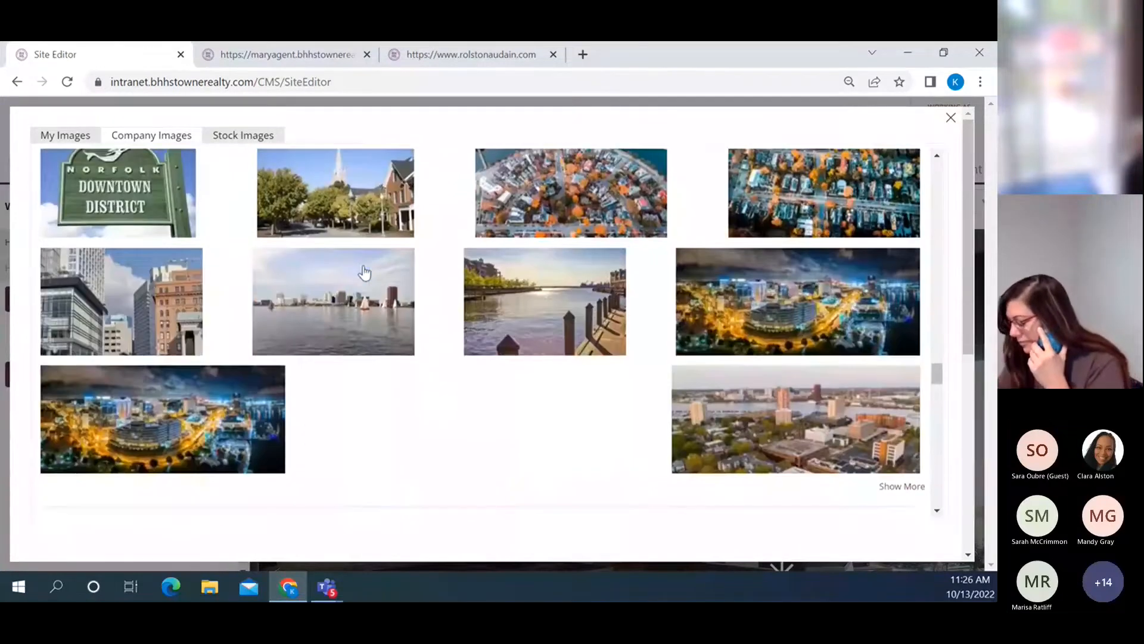
pyautogui.scroll(-10, 367, 272)
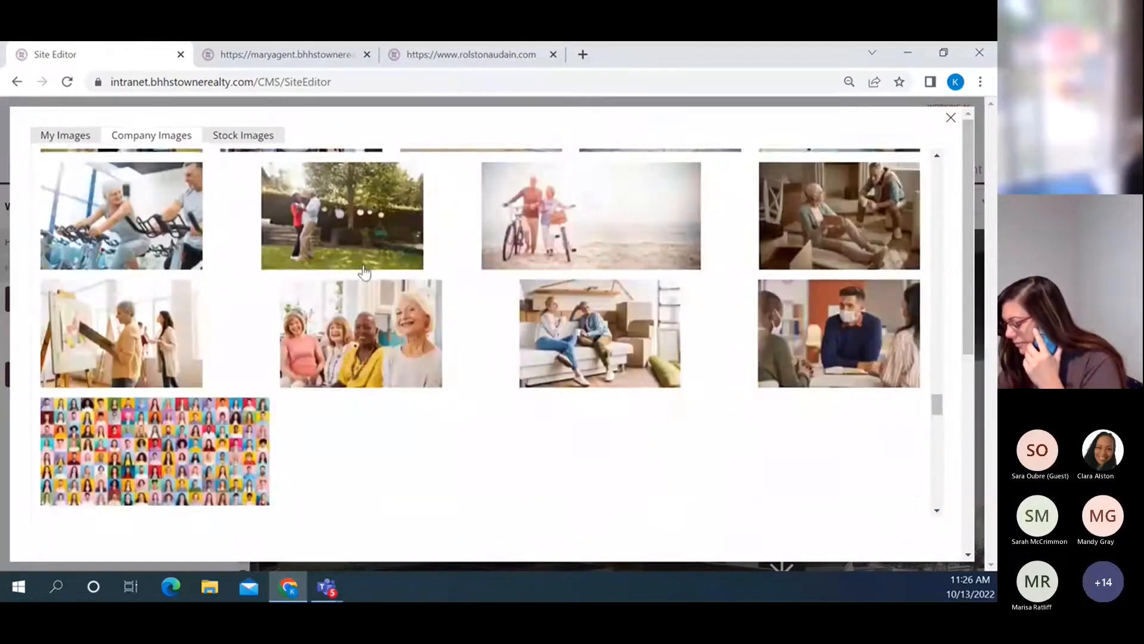
pyautogui.scroll(-6, 366, 272)
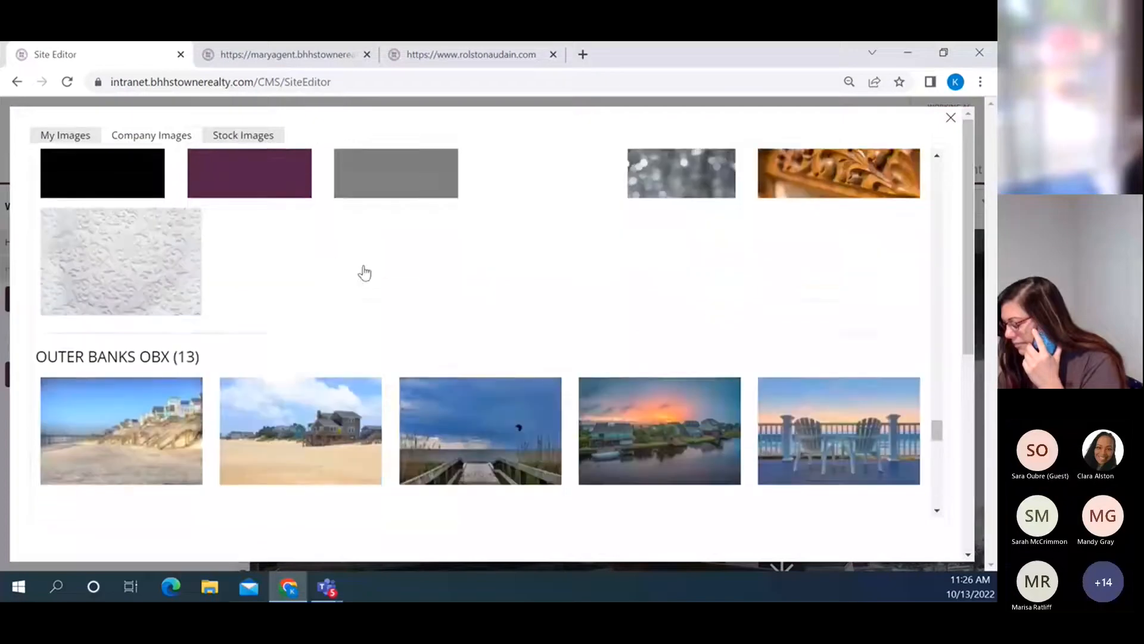
pyautogui.scroll(-2, 367, 272)
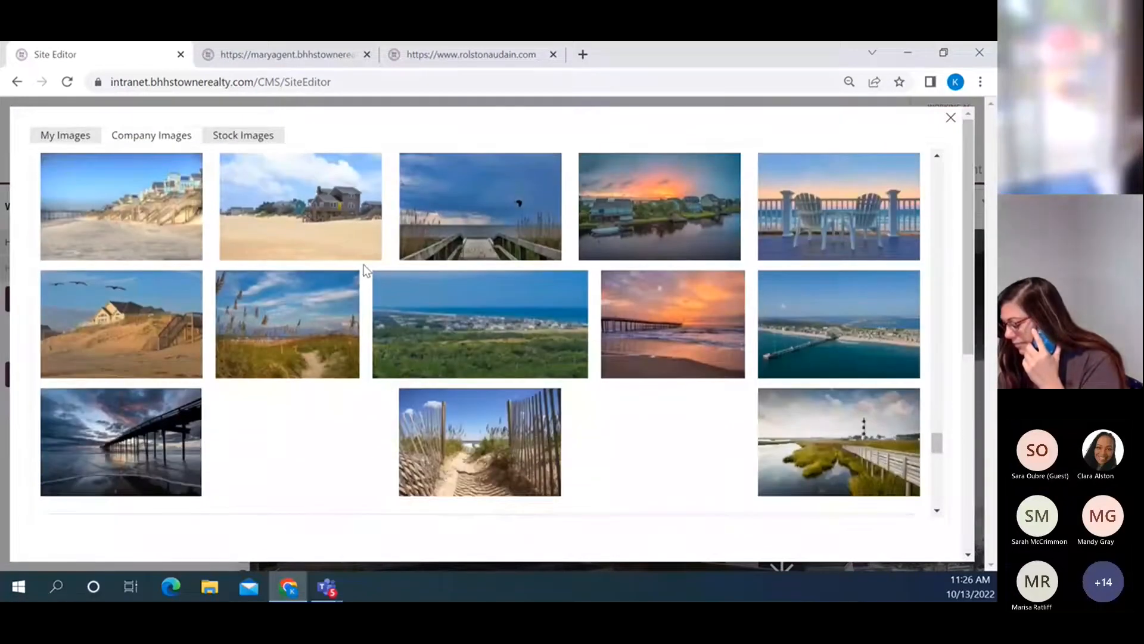
# Browse the Stock Images collections, from Mobile Contact and Featured Property Slideshow through the City Series photos
pyautogui.click(238, 143)
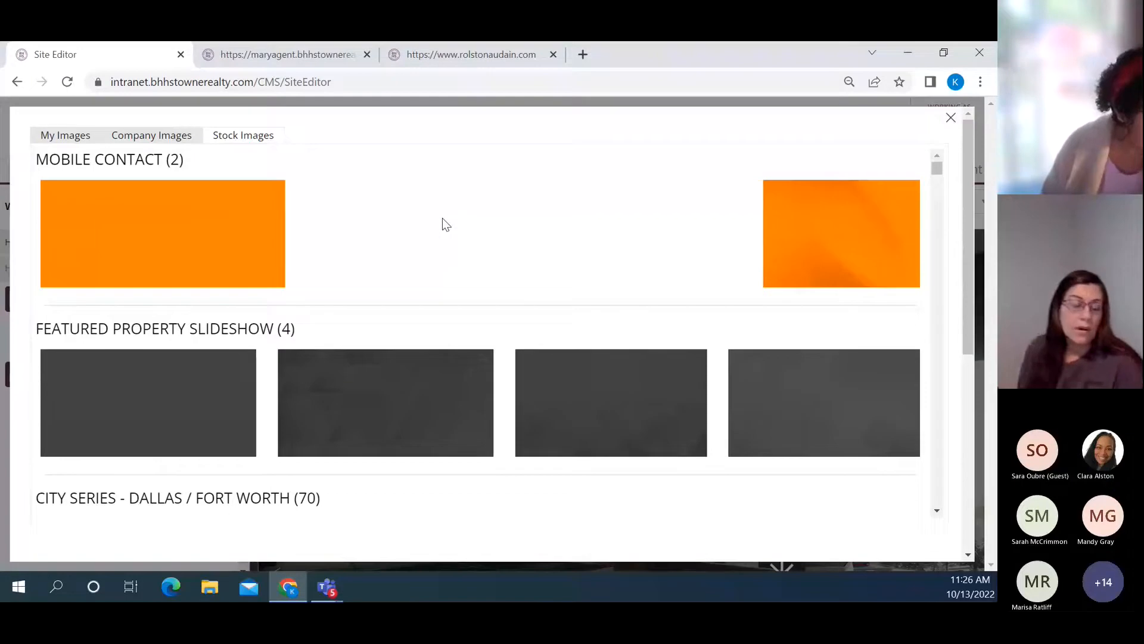
pyautogui.scroll(-3, 444, 221)
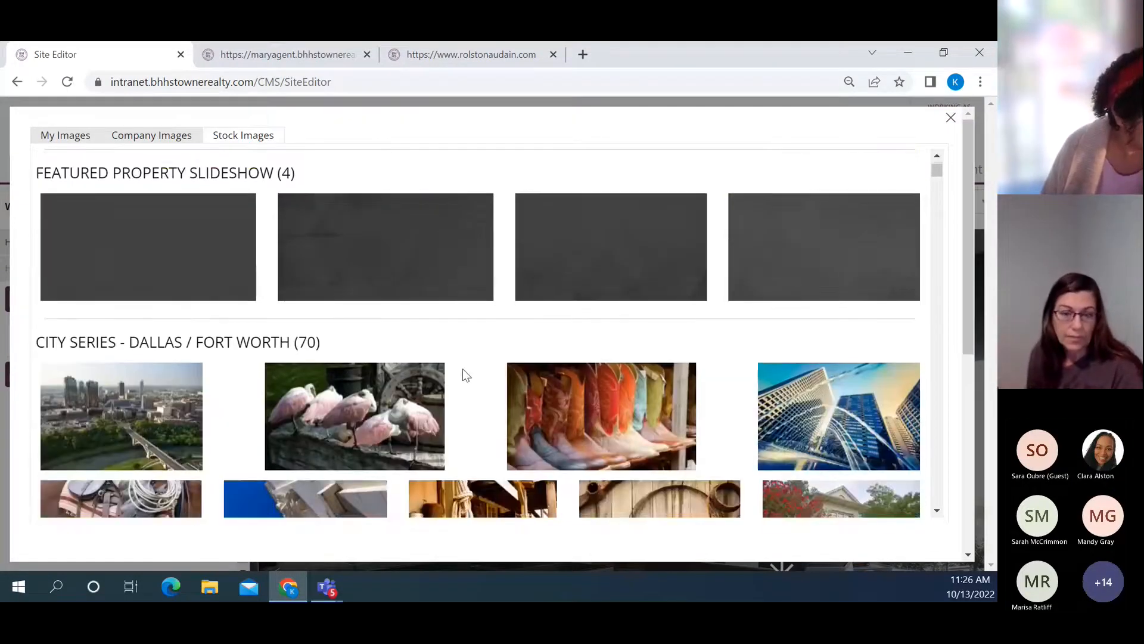
pyautogui.scroll(-1, 465, 371)
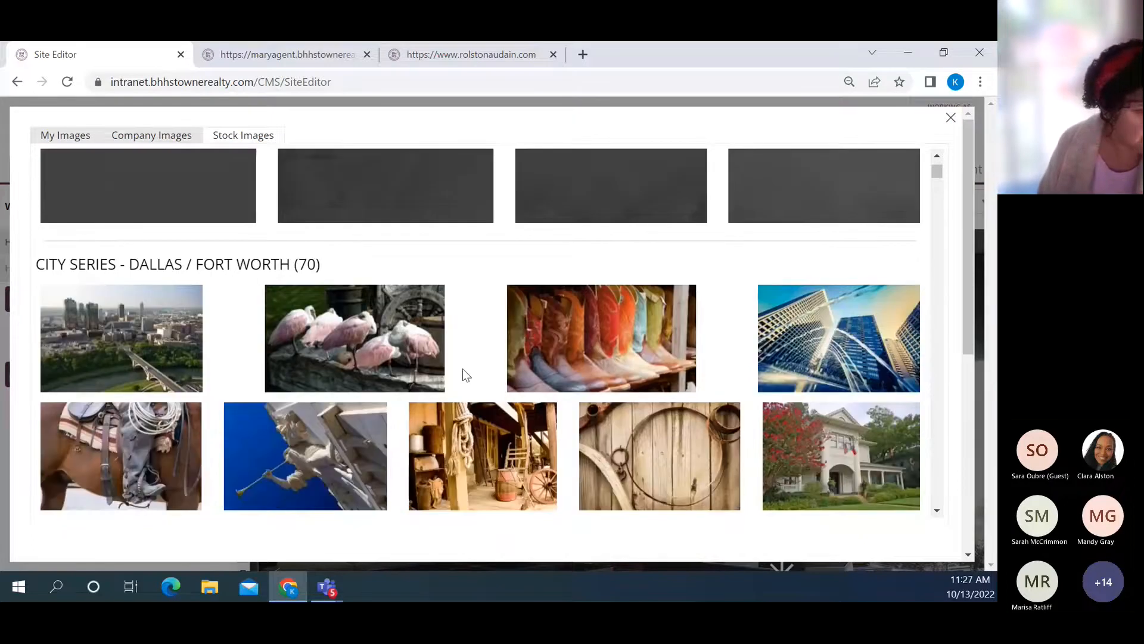
pyautogui.scroll(-1, 466, 375)
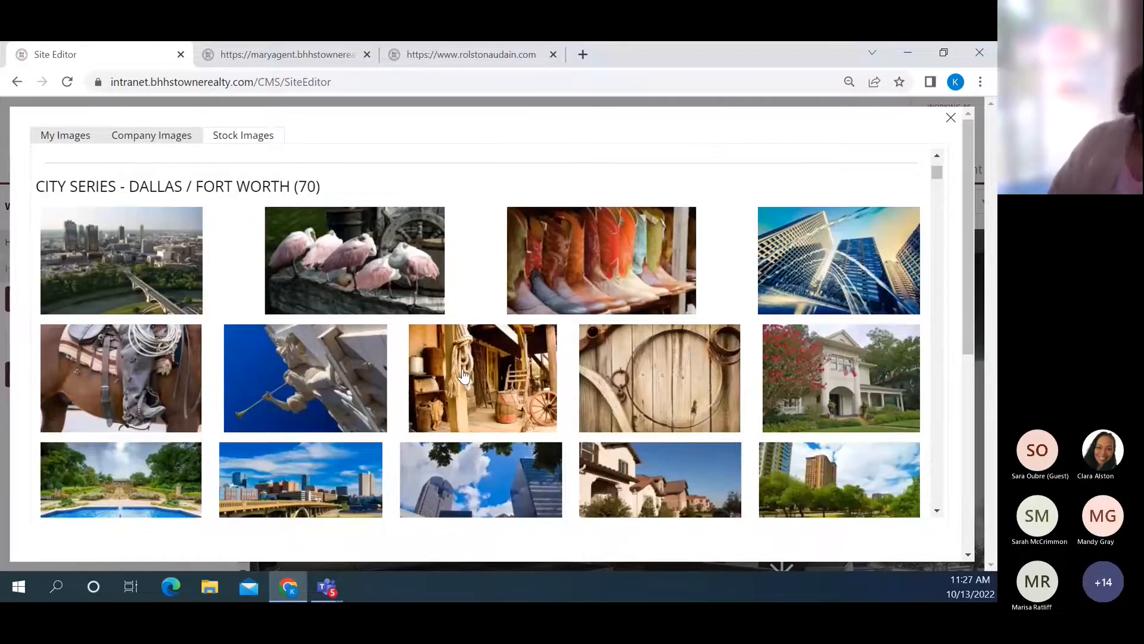
pyautogui.scroll(-3, 464, 375)
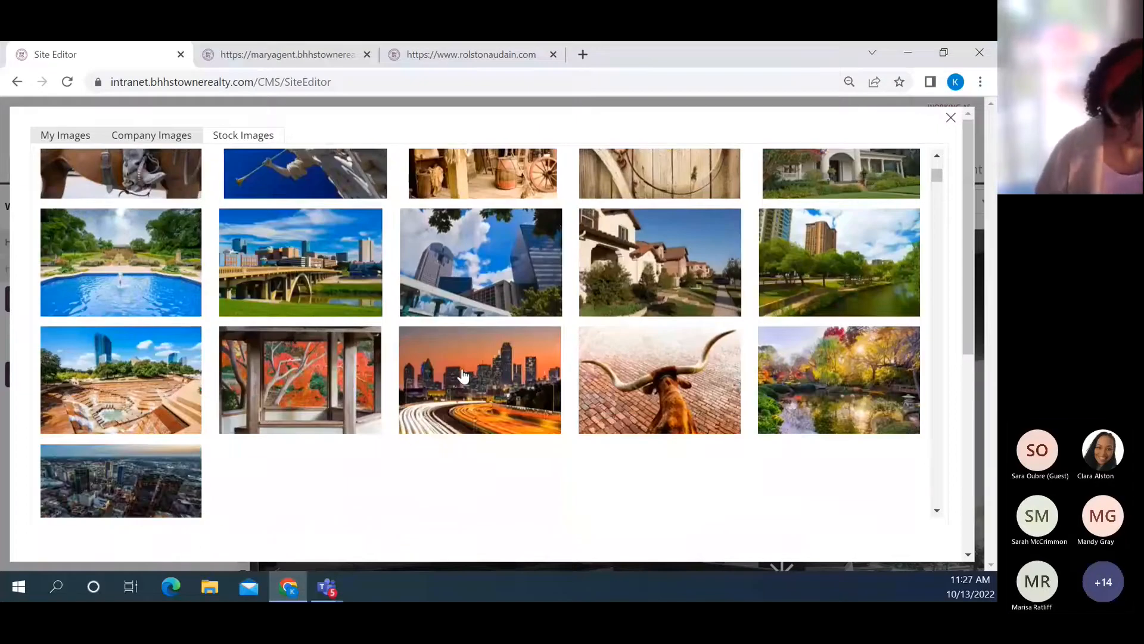
pyautogui.scroll(-3, 463, 375)
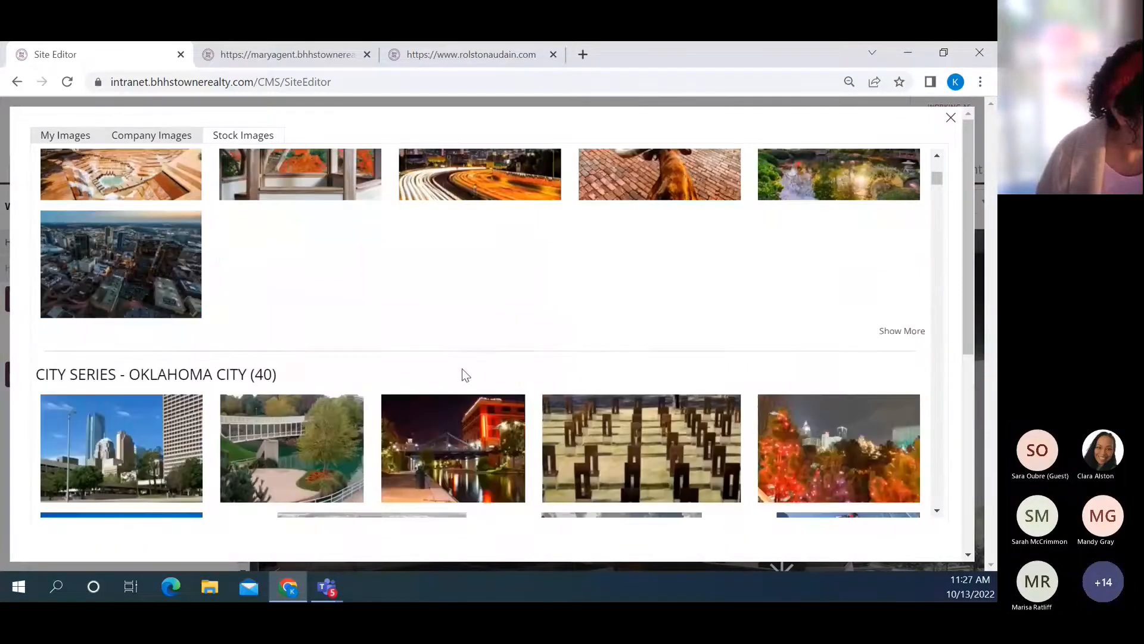
pyautogui.scroll(-12, 495, 329)
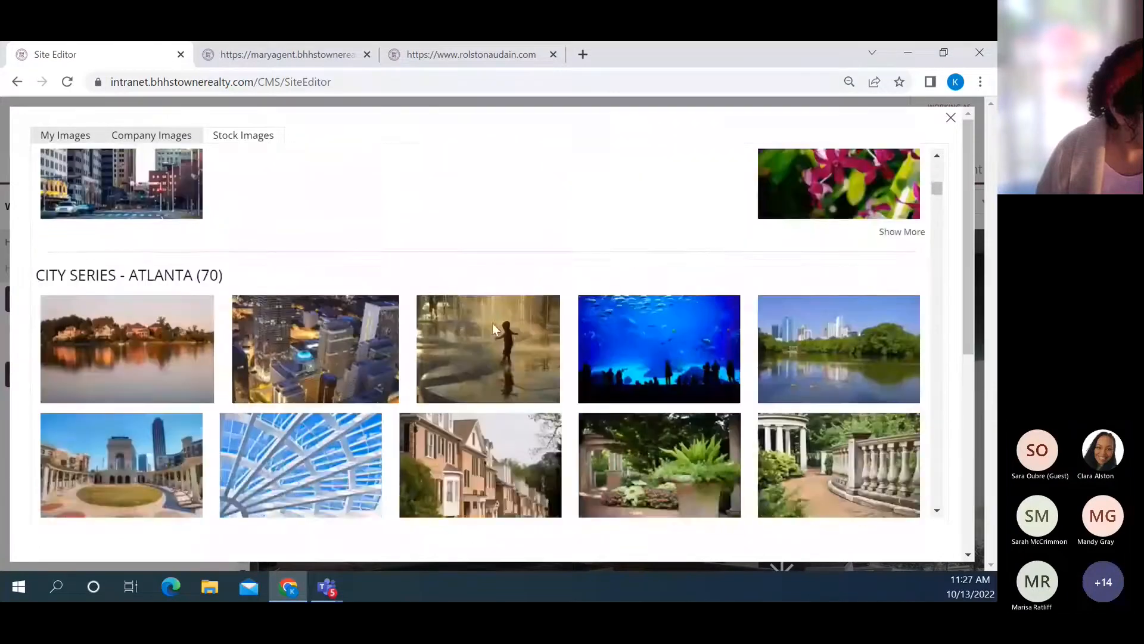
pyautogui.scroll(-12, 492, 329)
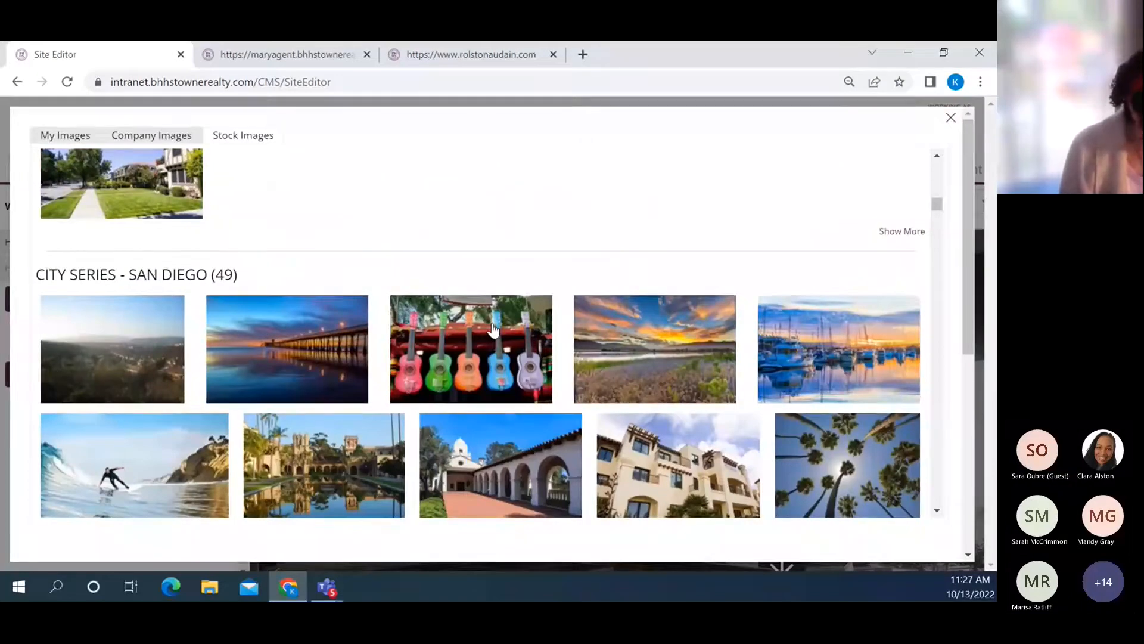
pyautogui.scroll(-15, 493, 329)
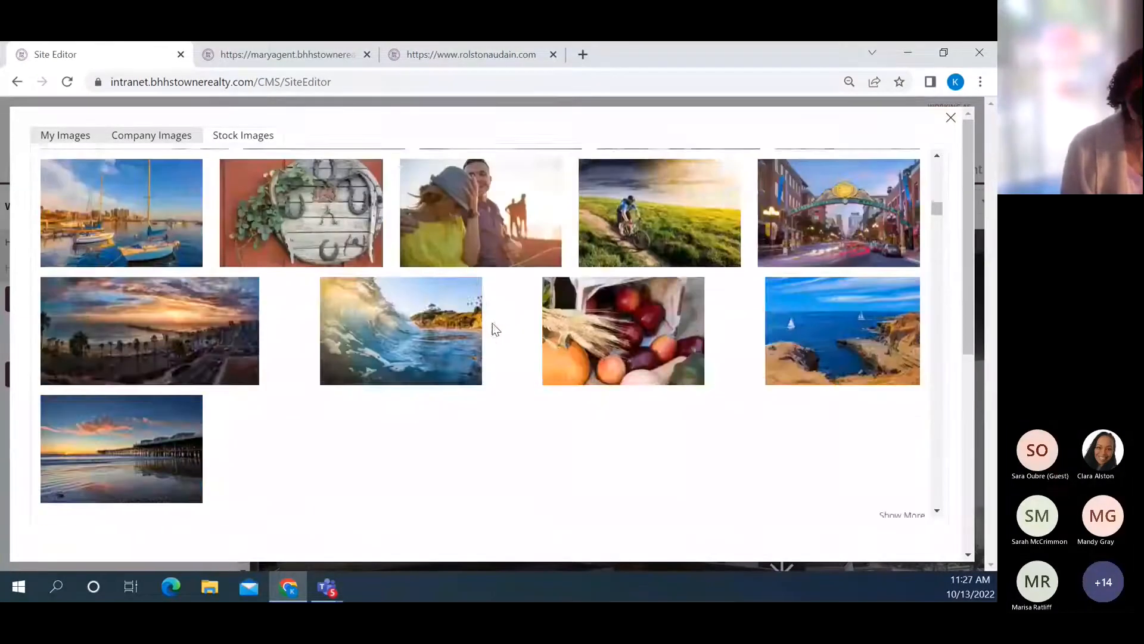
pyautogui.scroll(-20, 492, 328)
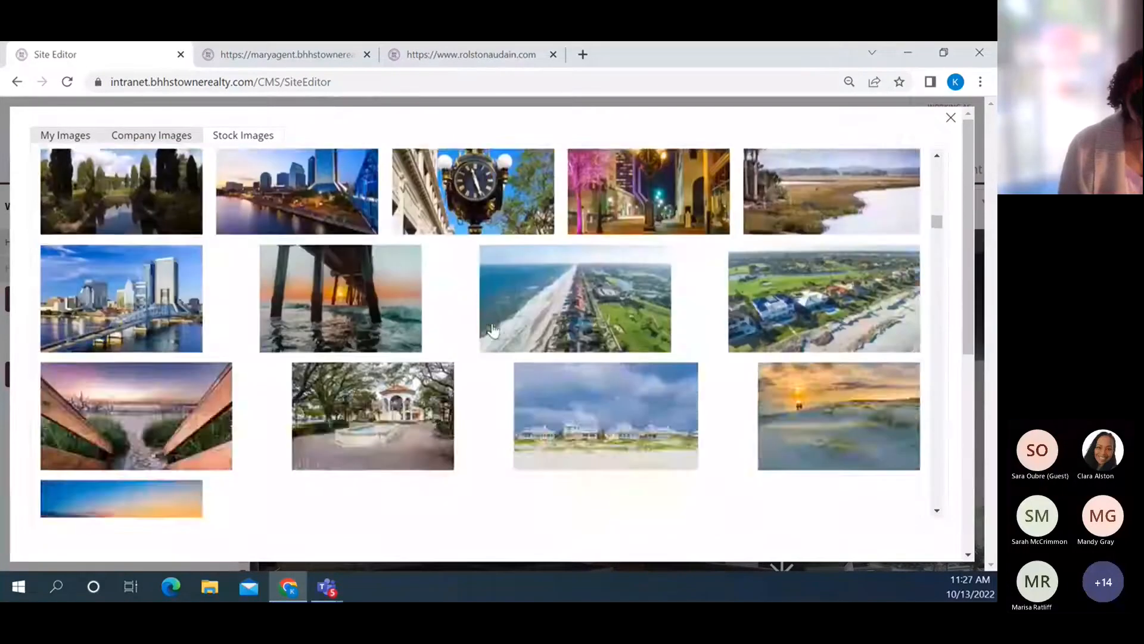
pyautogui.scroll(-20, 492, 329)
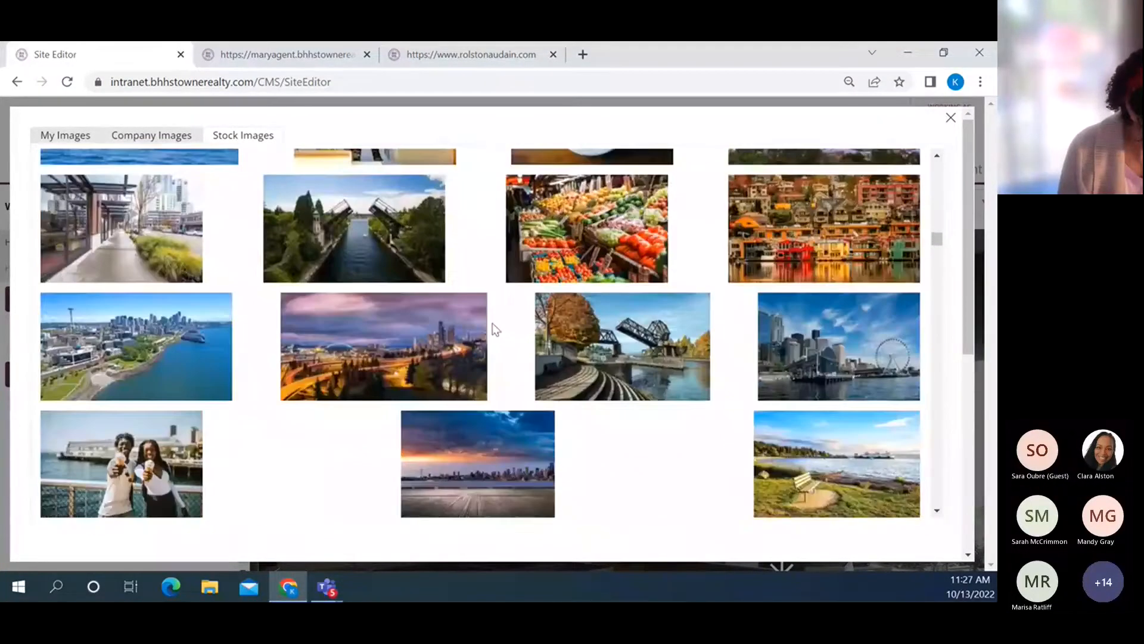
pyautogui.scroll(-5, 493, 328)
pyautogui.scroll(-20, 493, 329)
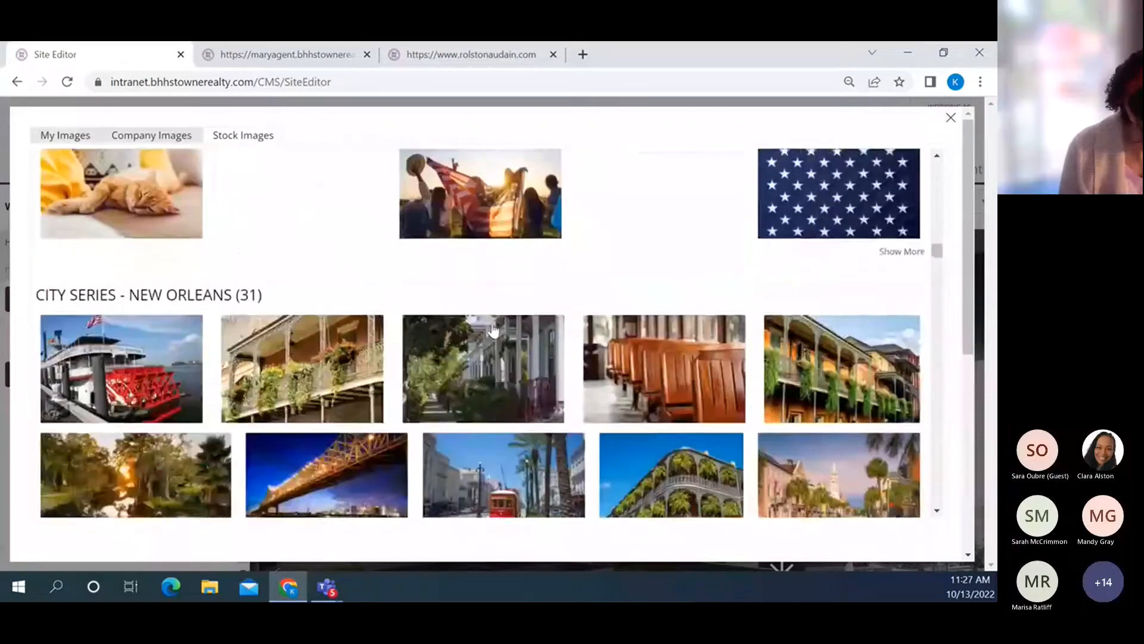
pyautogui.scroll(-20, 493, 329)
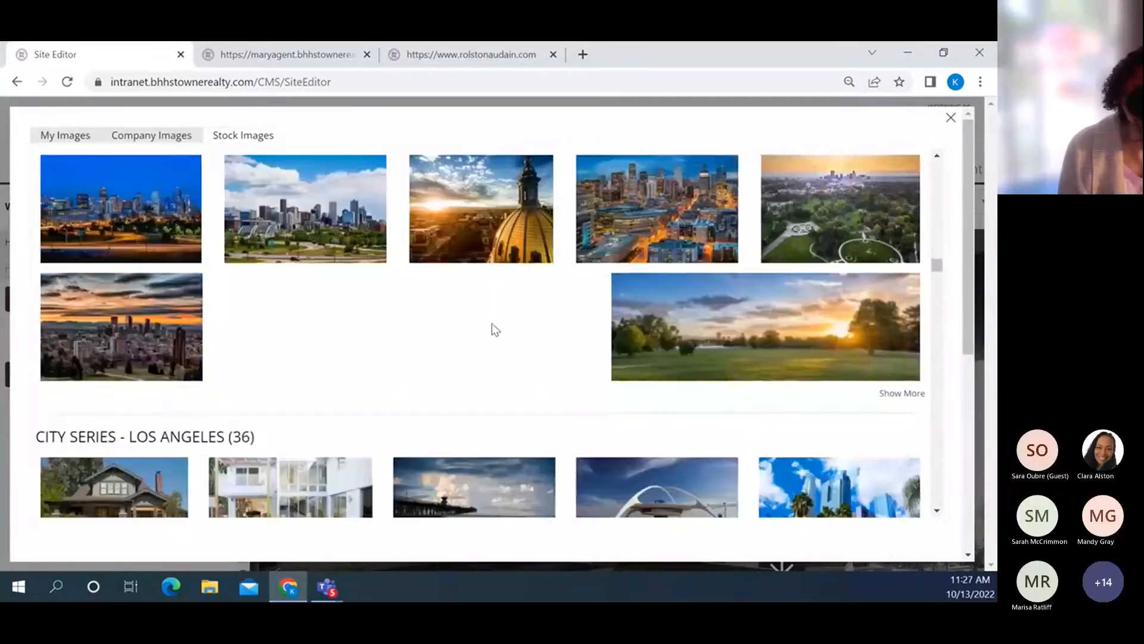
pyautogui.scroll(-20, 492, 329)
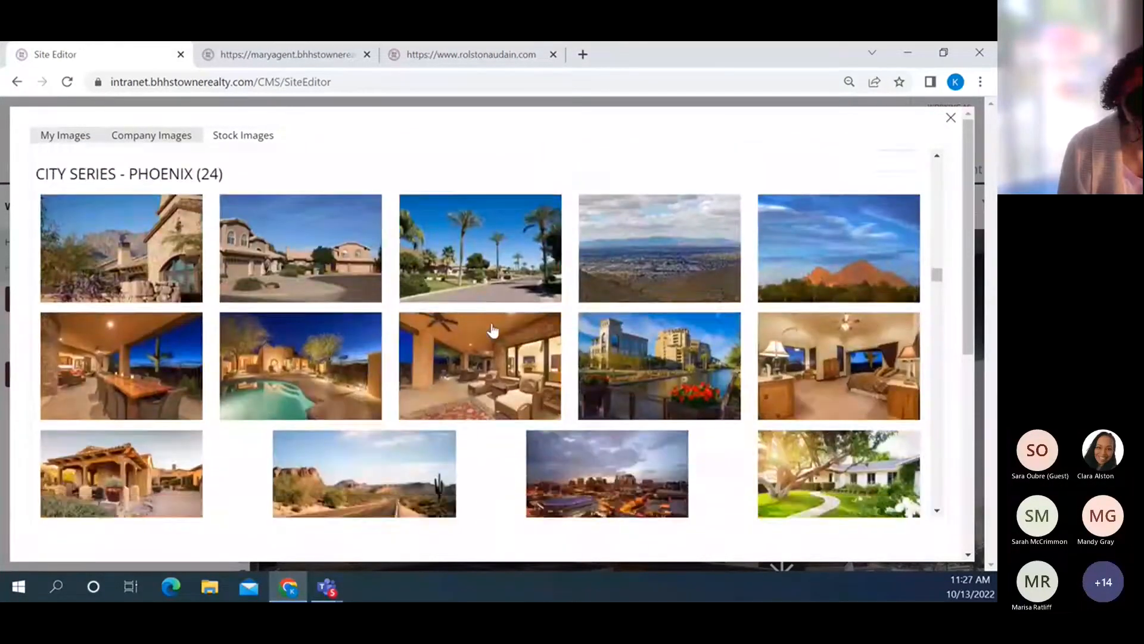
pyautogui.scroll(-20, 492, 329)
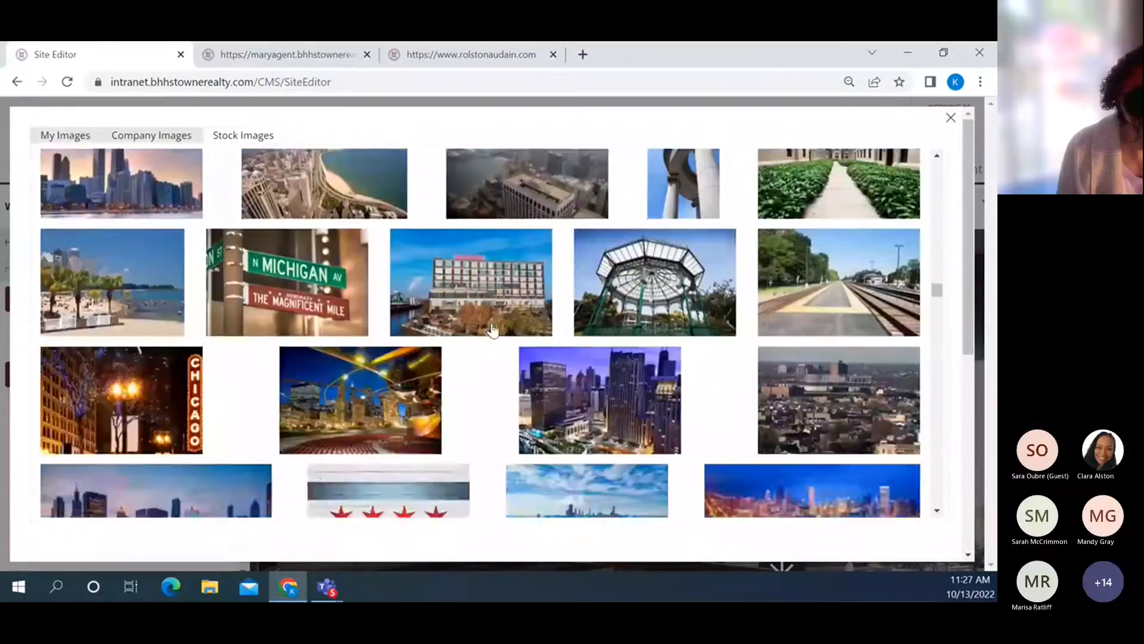
# Set the hero image to the white living room photo with the chandelier from the Home Interior stock images
pyautogui.scroll(-10, 492, 329)
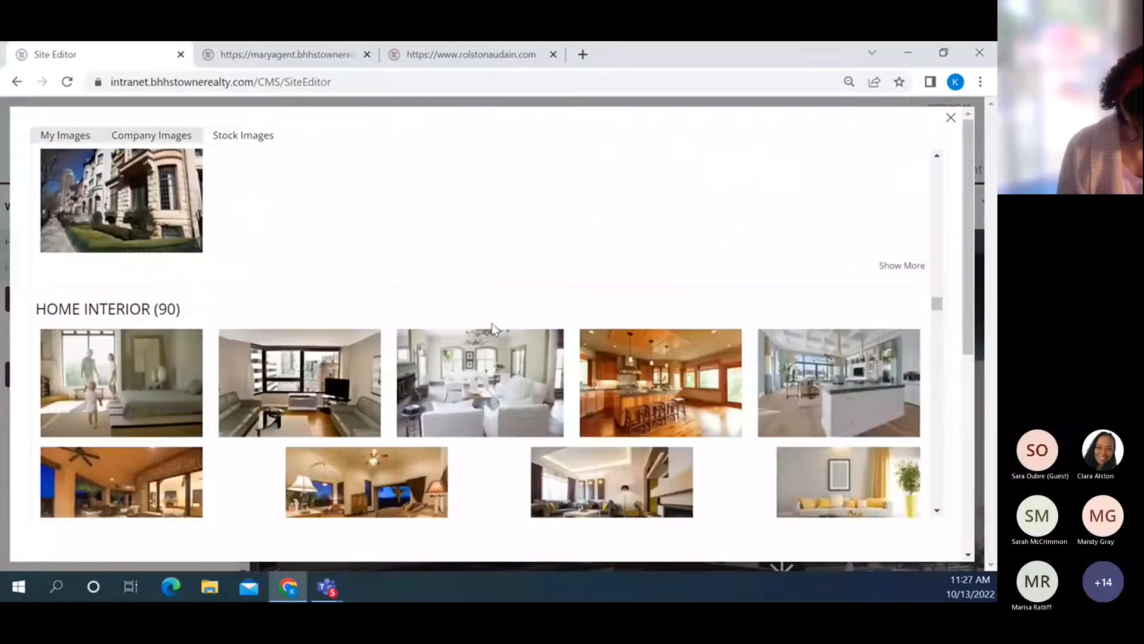
pyautogui.scroll(-1, 492, 328)
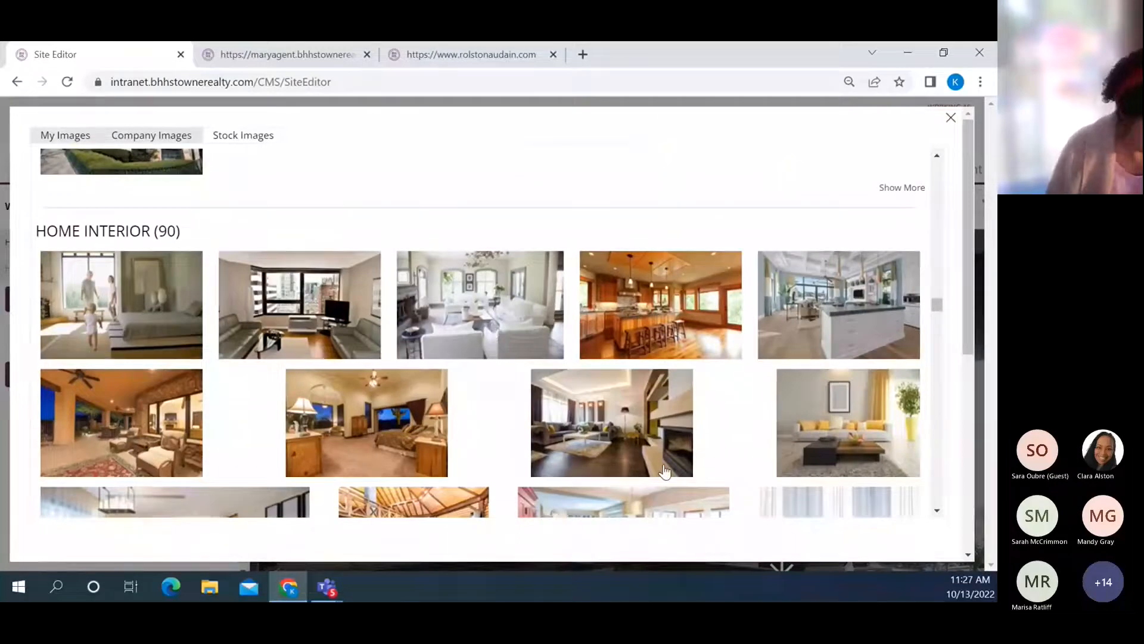
pyautogui.click(485, 307)
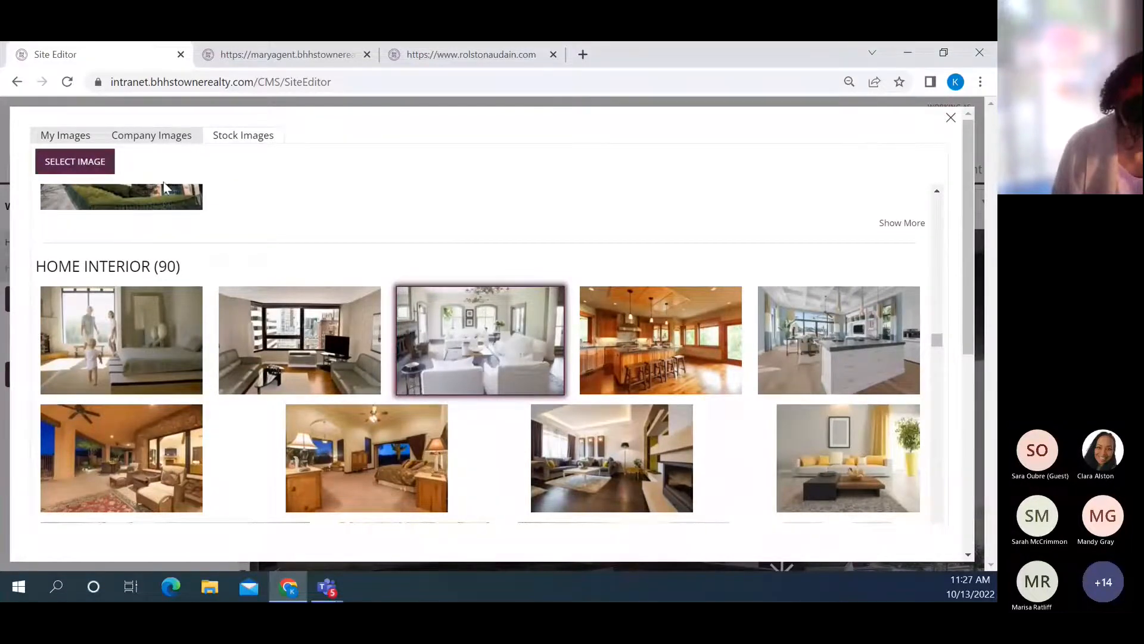
pyautogui.click(73, 163)
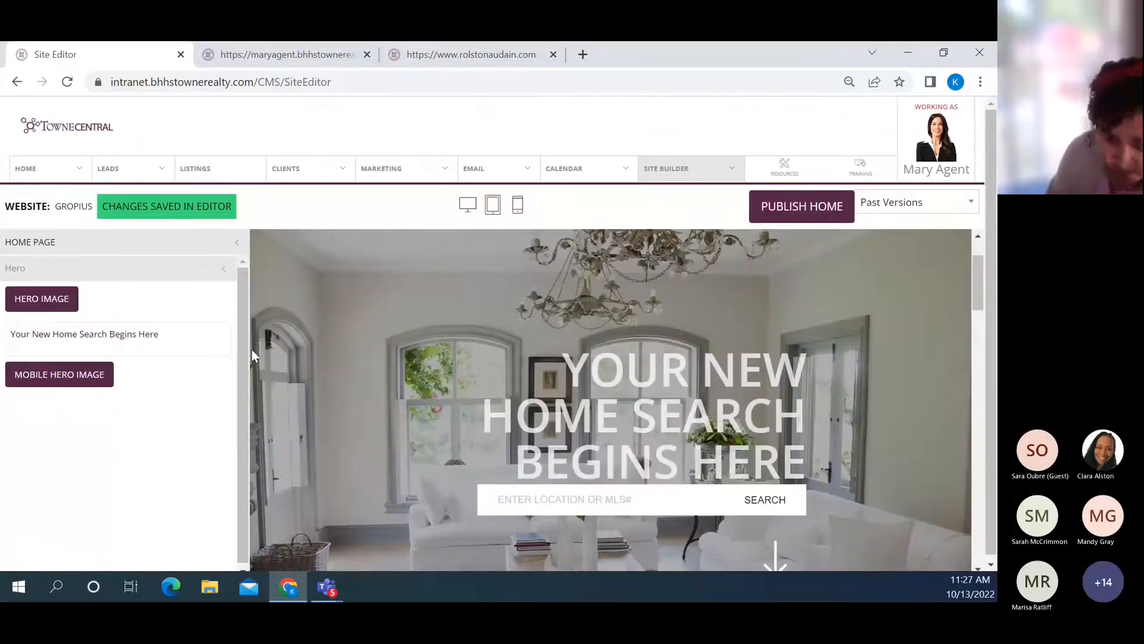
# Replace the hero headline text with "Find Your New Home Here"
pyautogui.click(184, 335)
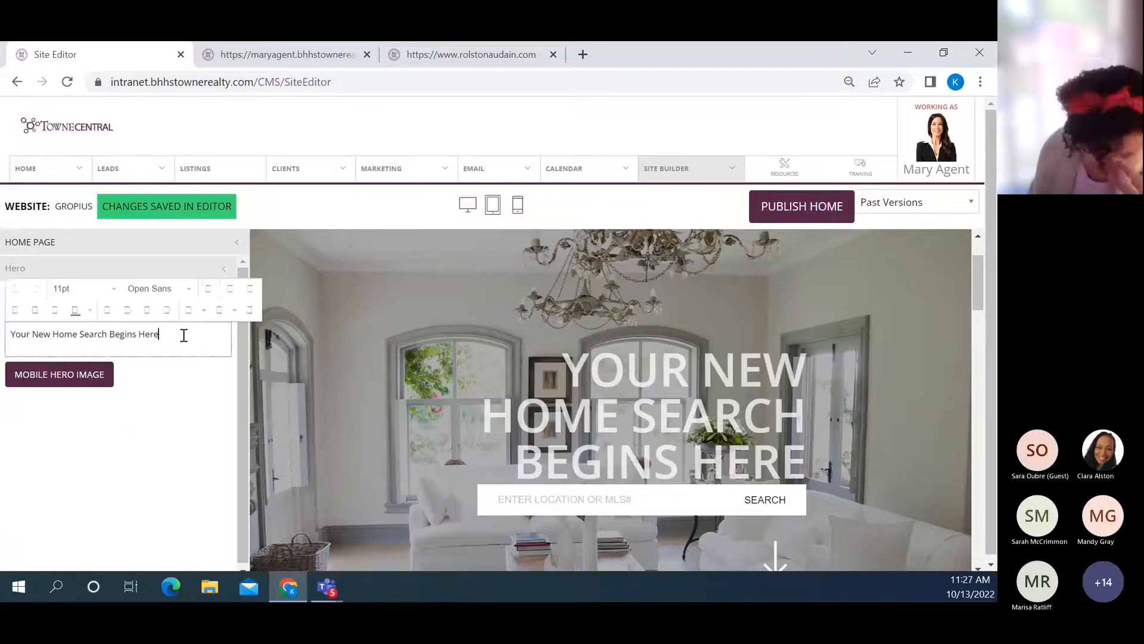
pyautogui.tripleClick(117, 334)
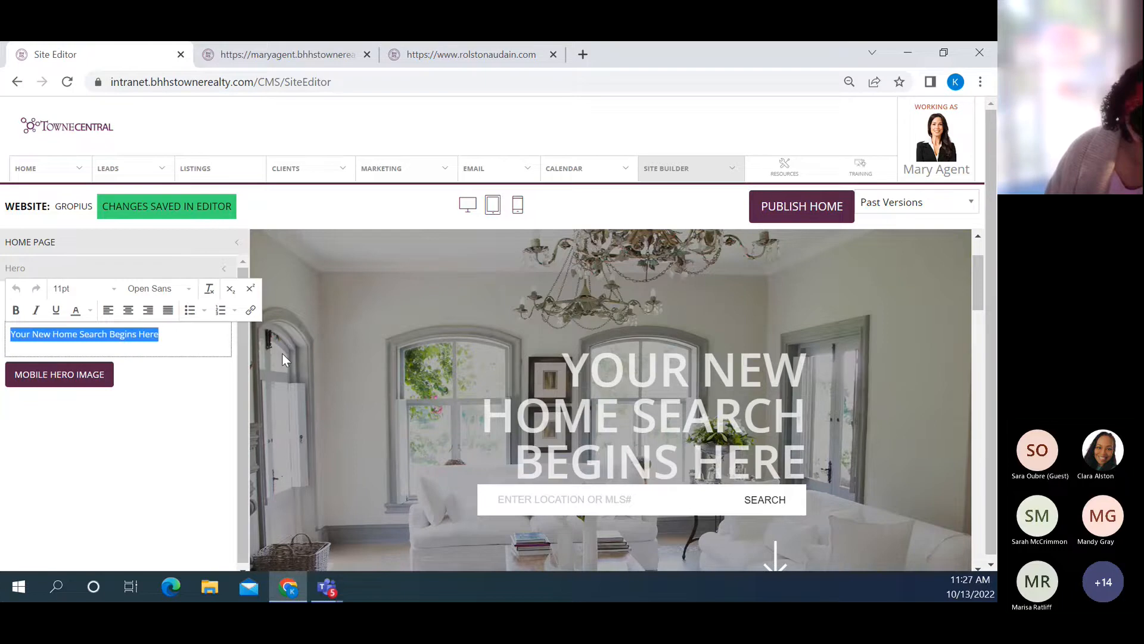
pyautogui.write('Find')
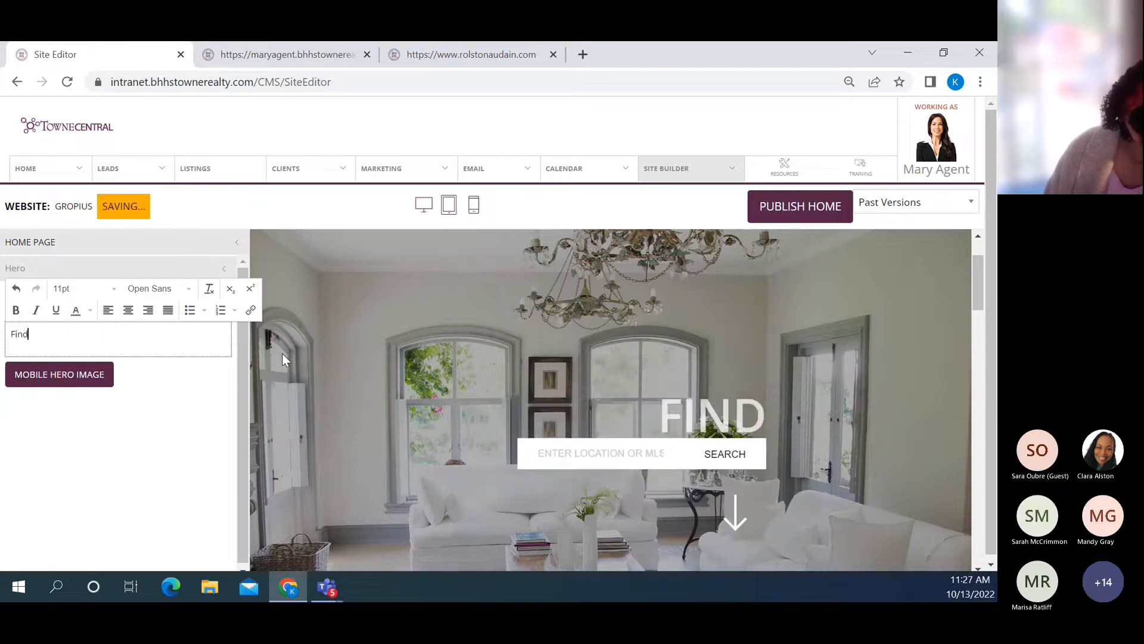
pyautogui.write(' Your New ')
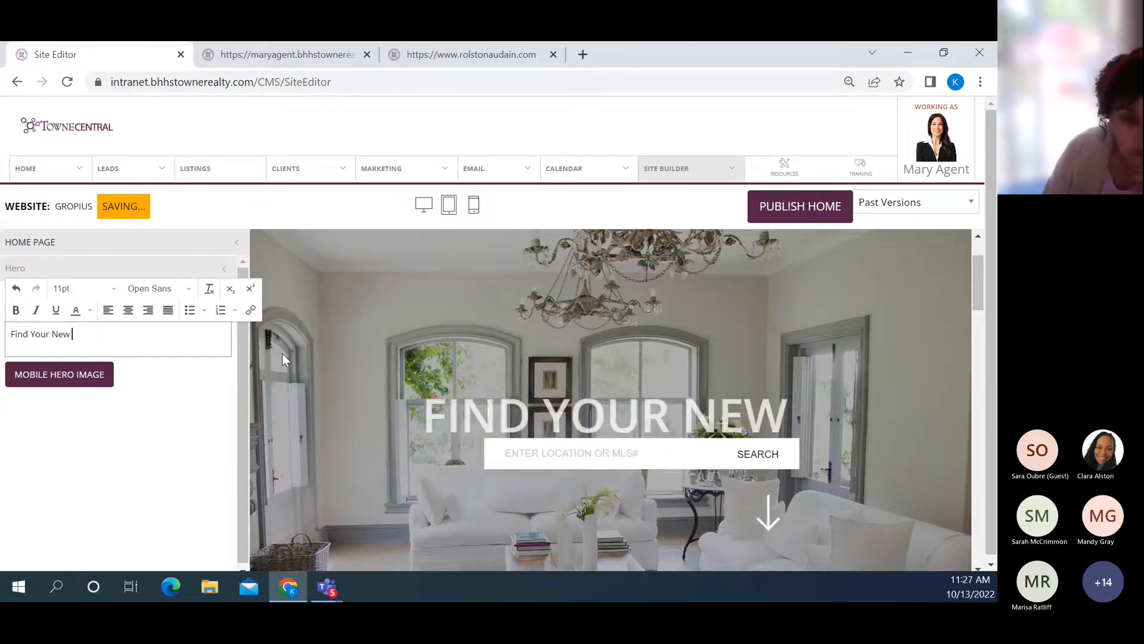
pyautogui.write('Home Here')
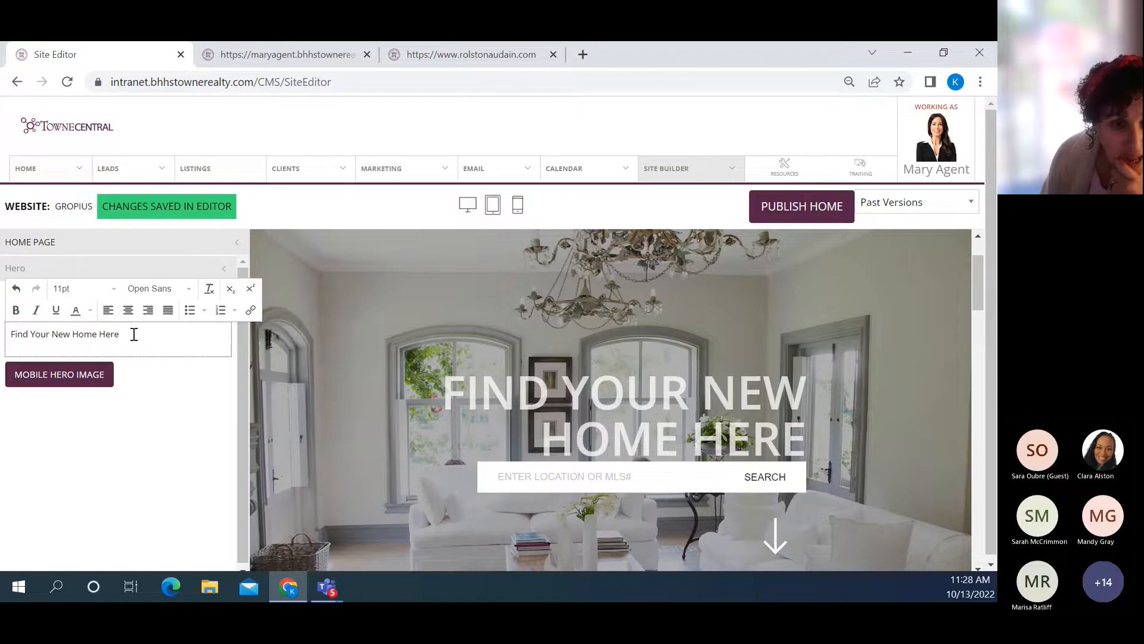
# Try bold on the whole hero headline, remove it again, and set the headline's font to Helvetica
pyautogui.moveTo(134, 334); pyautogui.dragTo(9, 334)
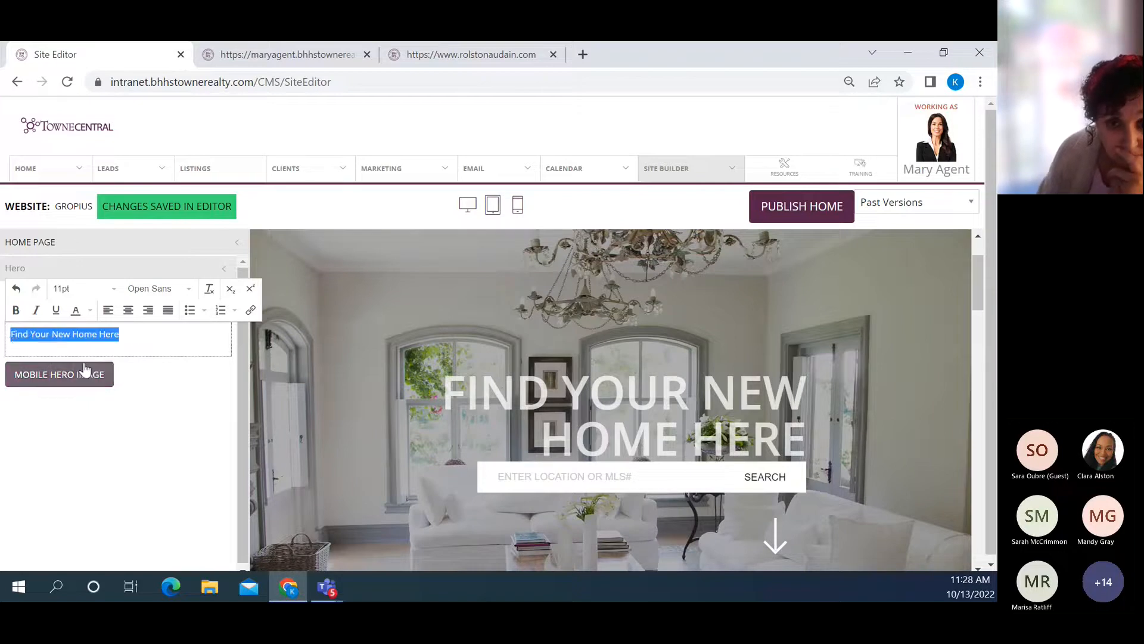
pyautogui.click(16, 315)
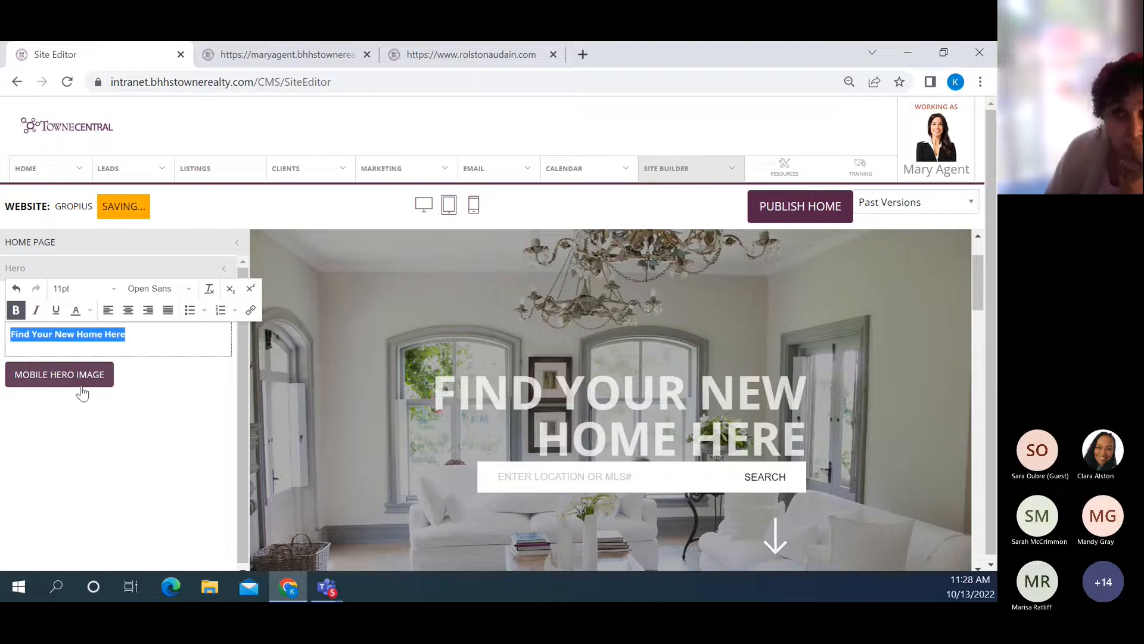
pyautogui.click(16, 310)
pyautogui.click(184, 291)
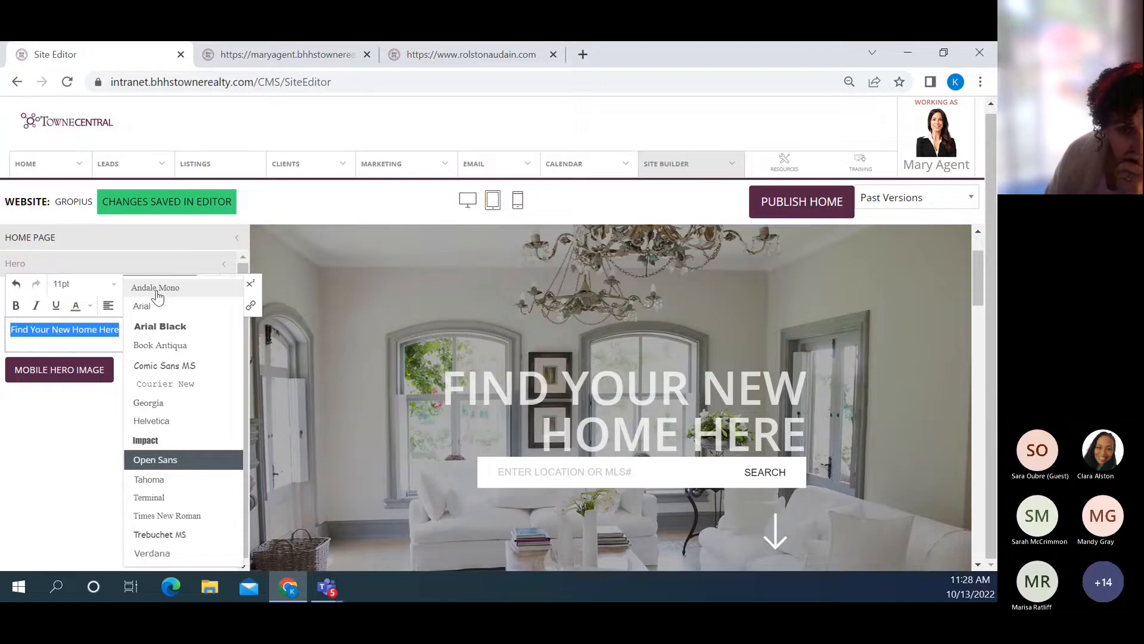
pyautogui.click(152, 421)
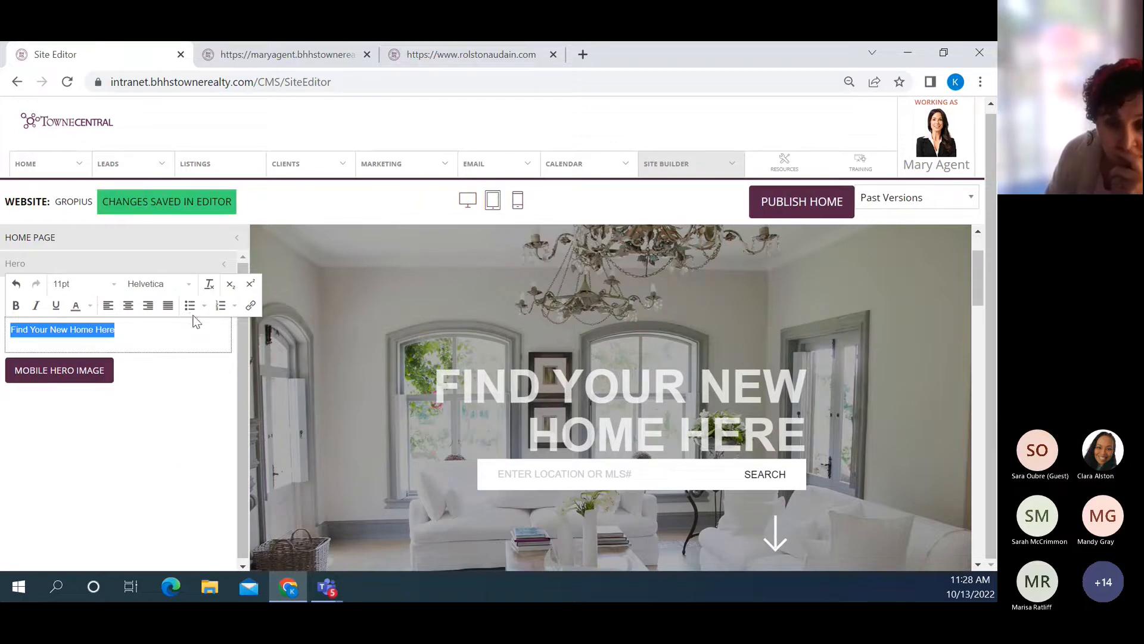
pyautogui.click(191, 381)
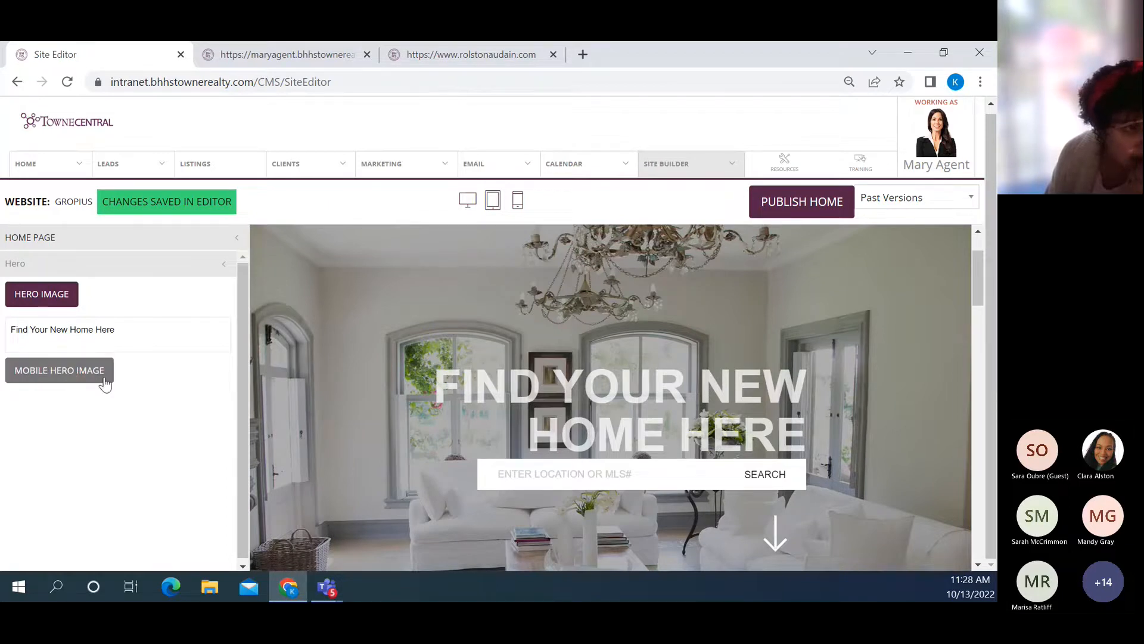
# Close the Hero settings and open the About section's text in the page editor
pyautogui.click(199, 267)
pyautogui.click(173, 345)
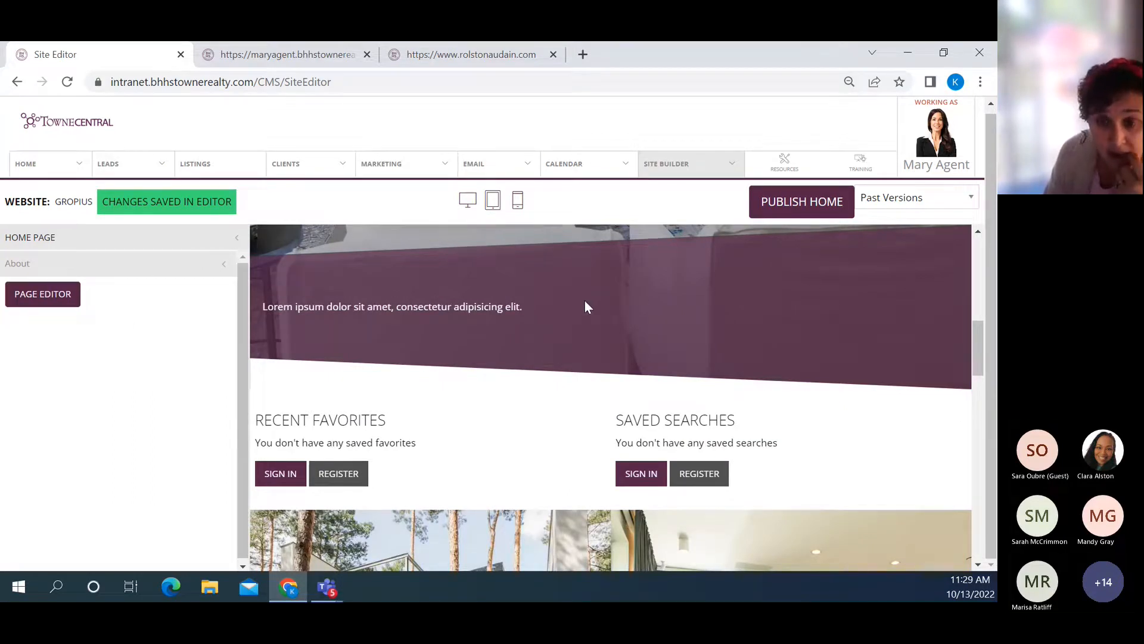
pyautogui.scroll(3, 585, 301)
pyautogui.scroll(-3, 586, 301)
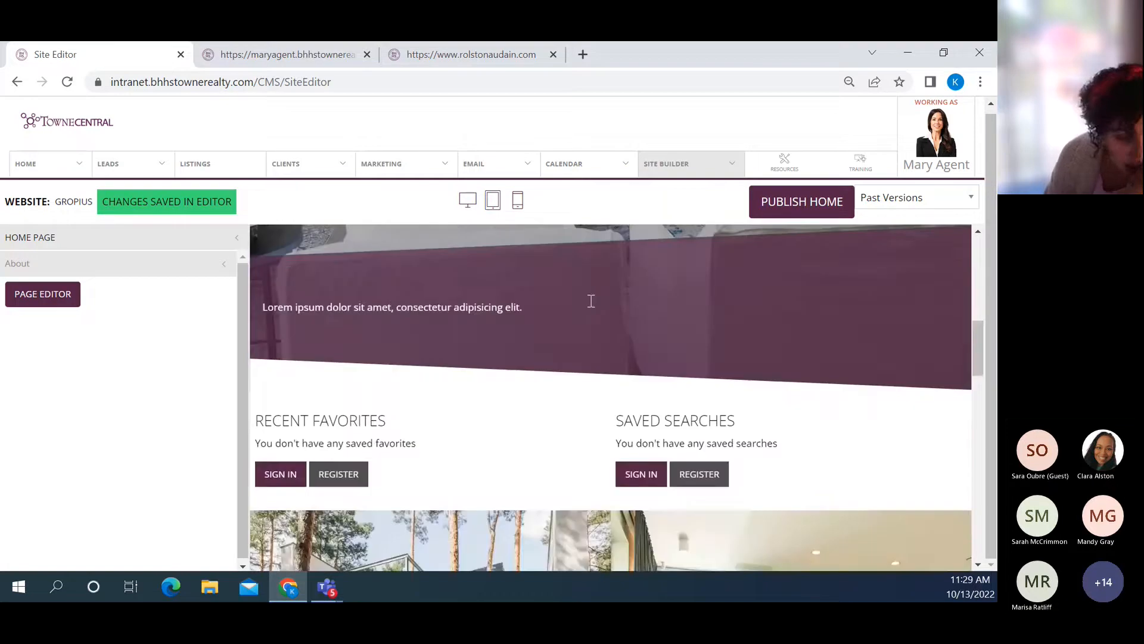
pyautogui.click(34, 296)
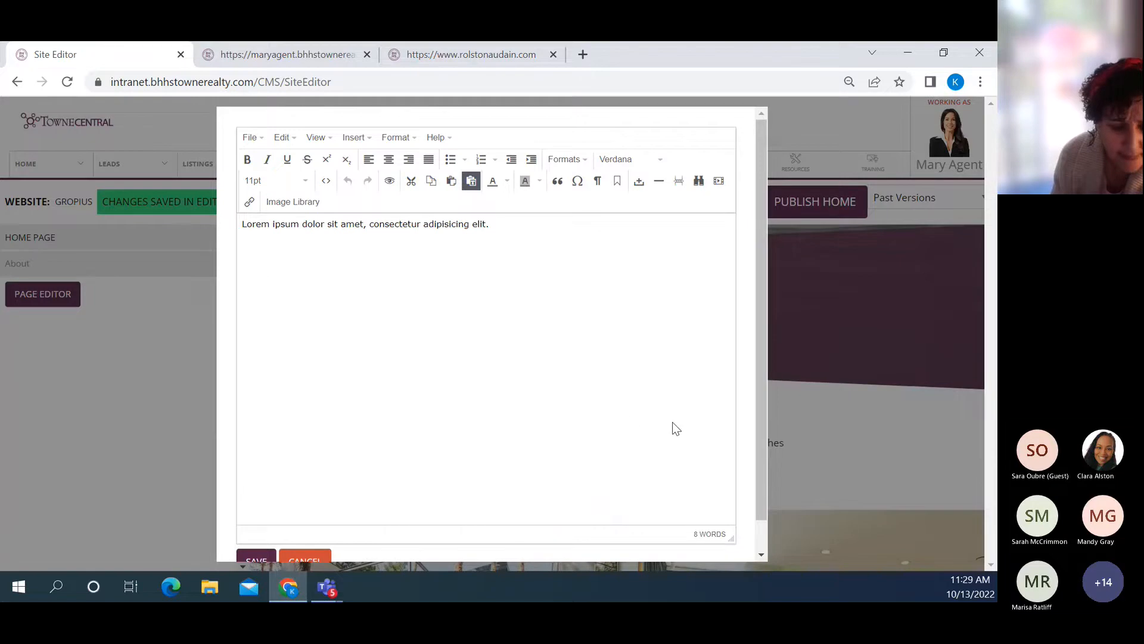
pyautogui.scroll(-2, 672, 426)
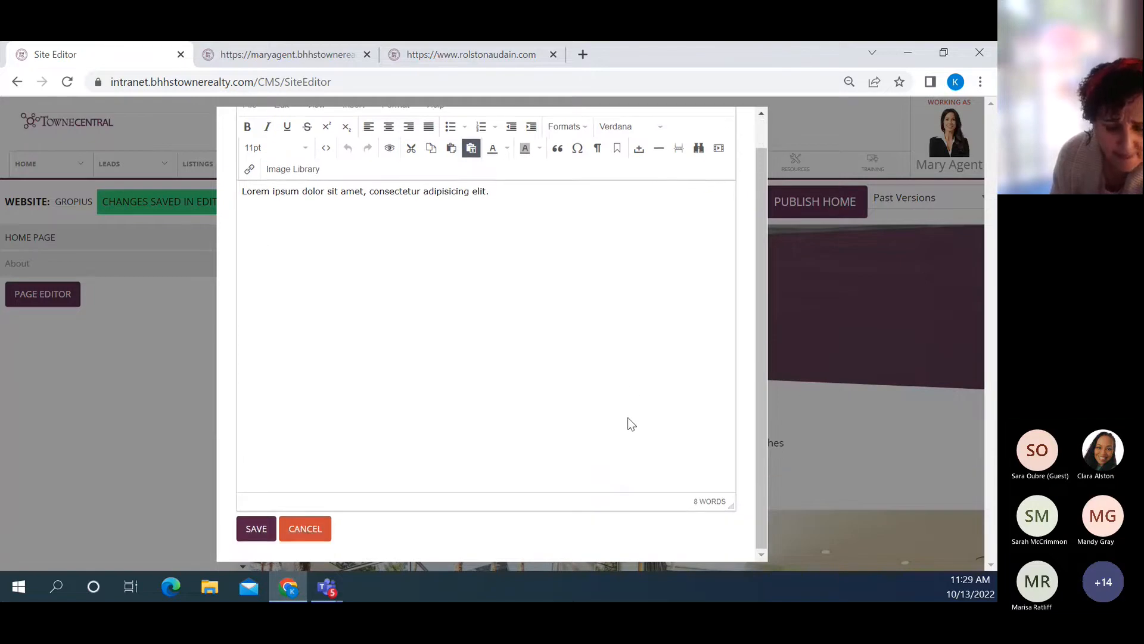
pyautogui.scroll(2, 629, 418)
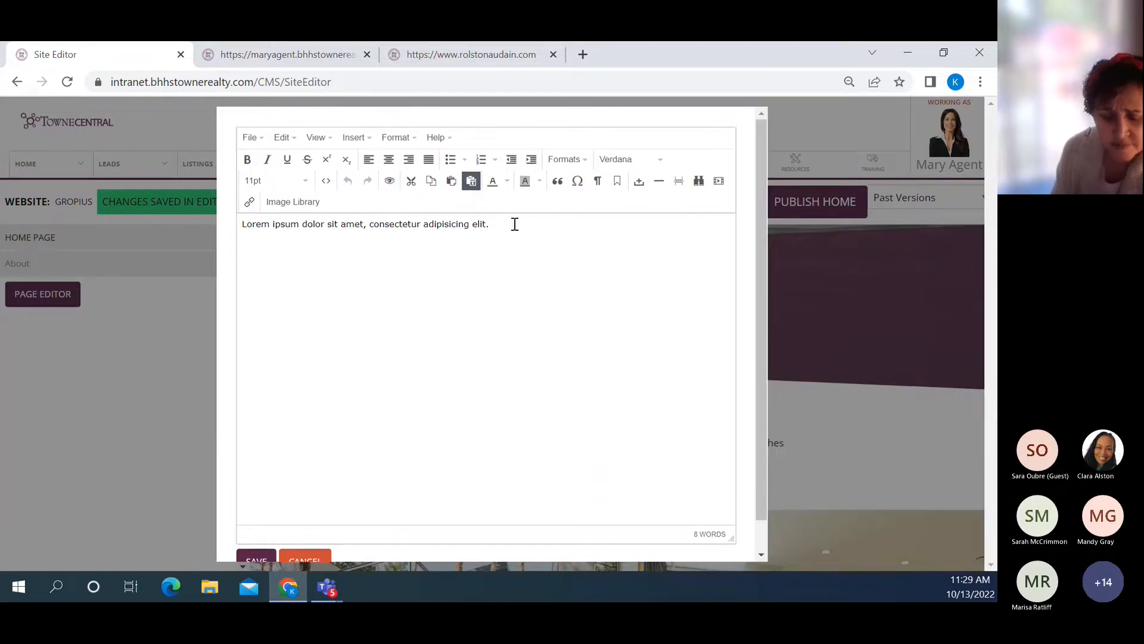
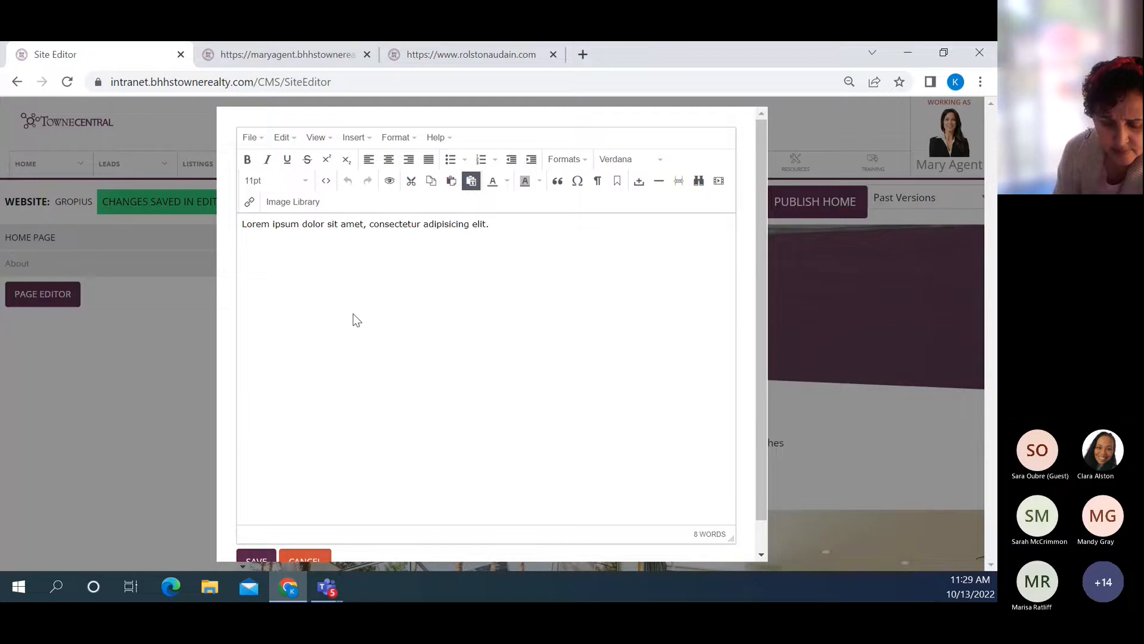
# Switch to the agent's published website and copy the whole paragraph from its About section
pyautogui.click(300, 55)
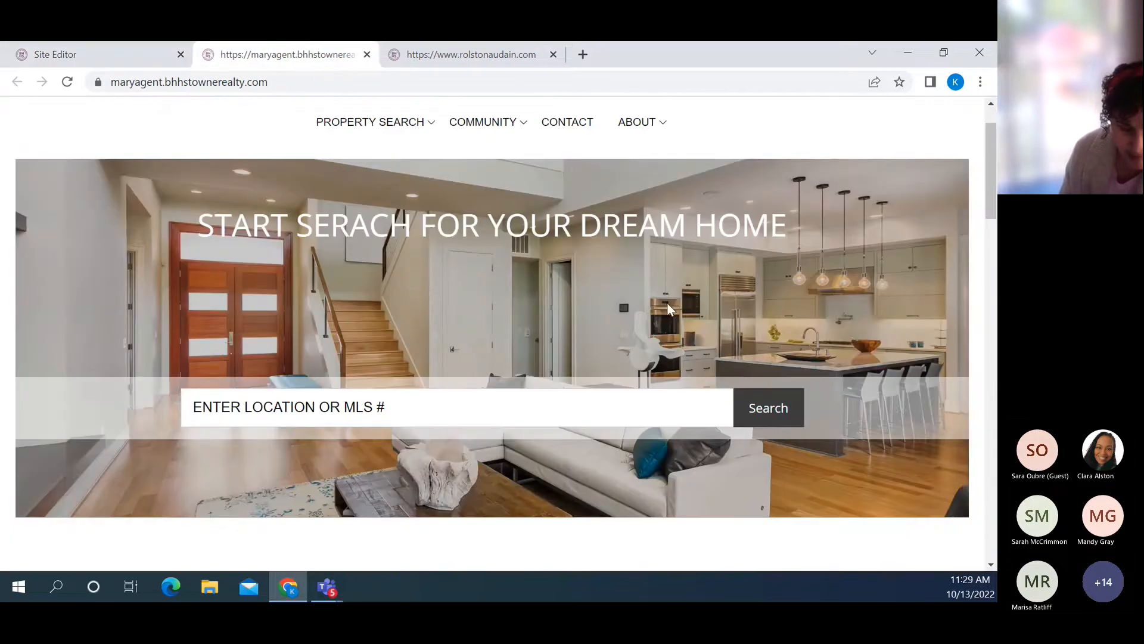
pyautogui.scroll(-1, 711, 323)
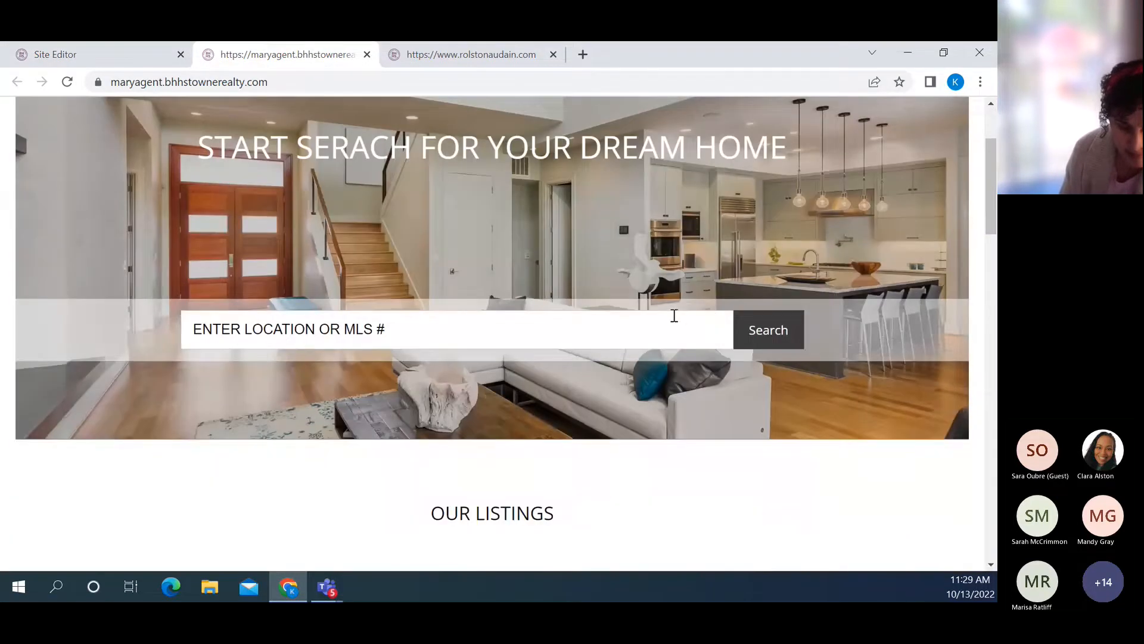
pyautogui.scroll(-3, 674, 316)
pyautogui.scroll(-12, 674, 315)
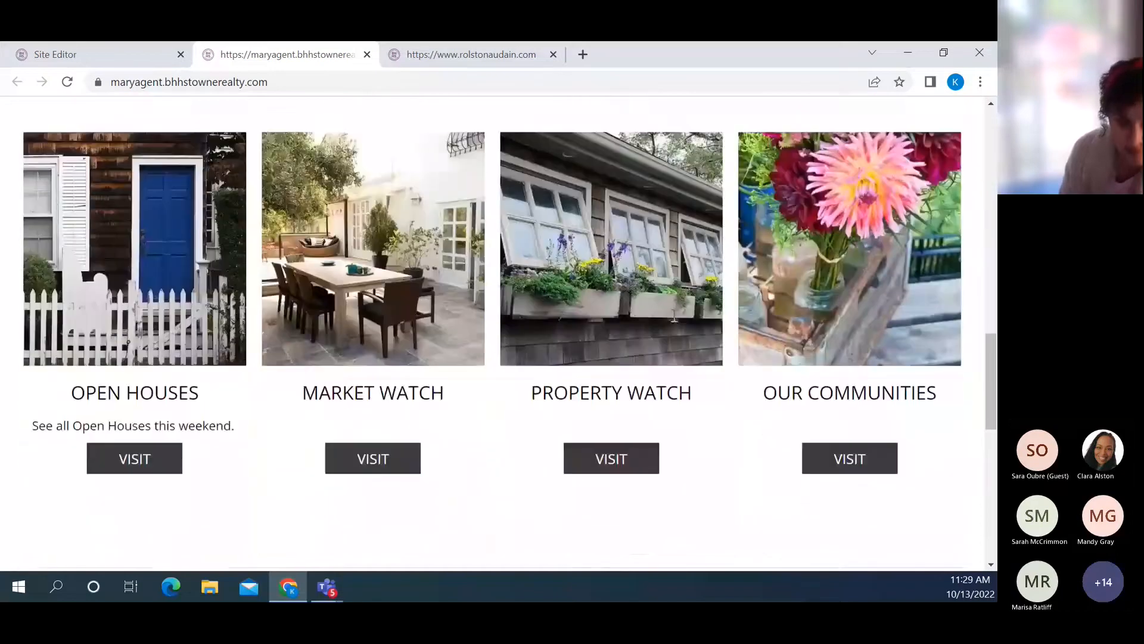
pyautogui.scroll(-4, 674, 315)
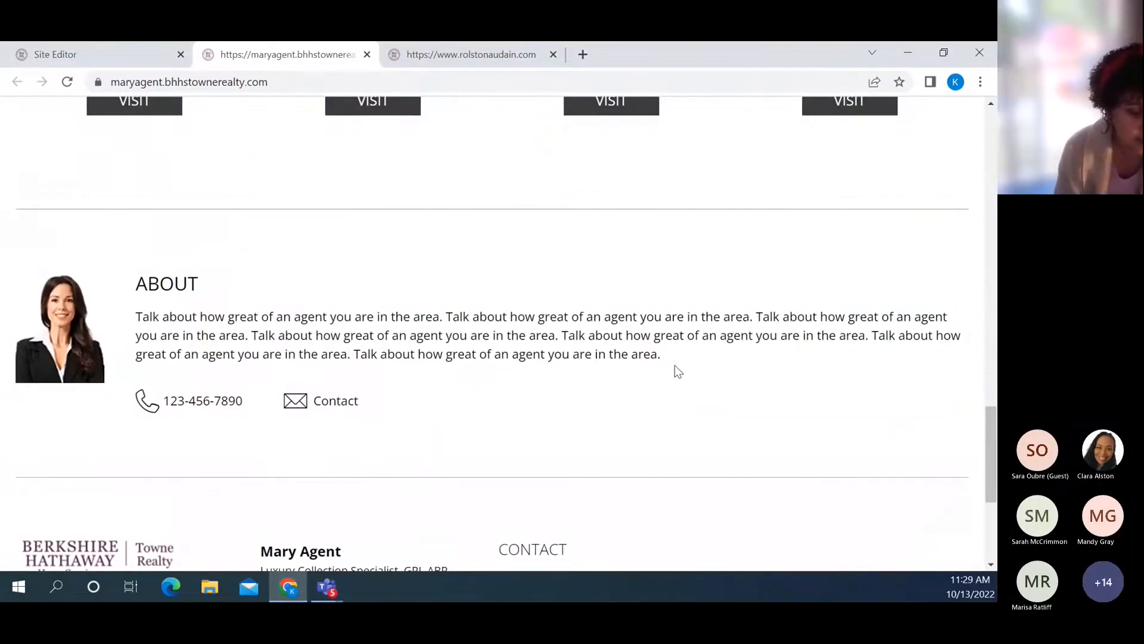
pyautogui.moveTo(672, 356); pyautogui.dragTo(139, 320)
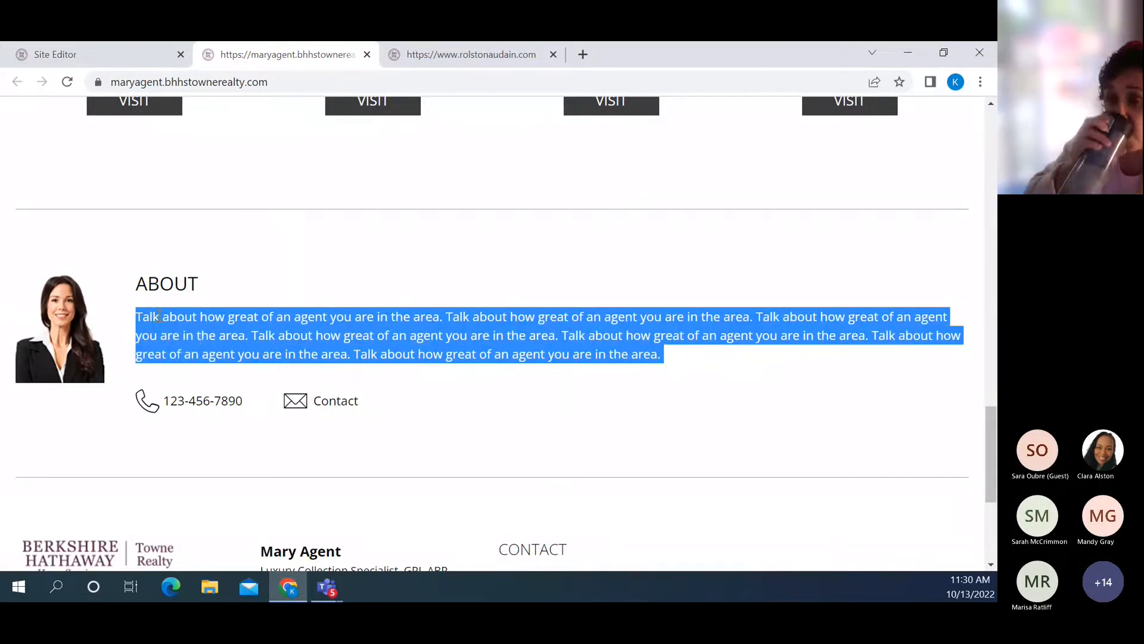
pyautogui.rightClick(165, 319)
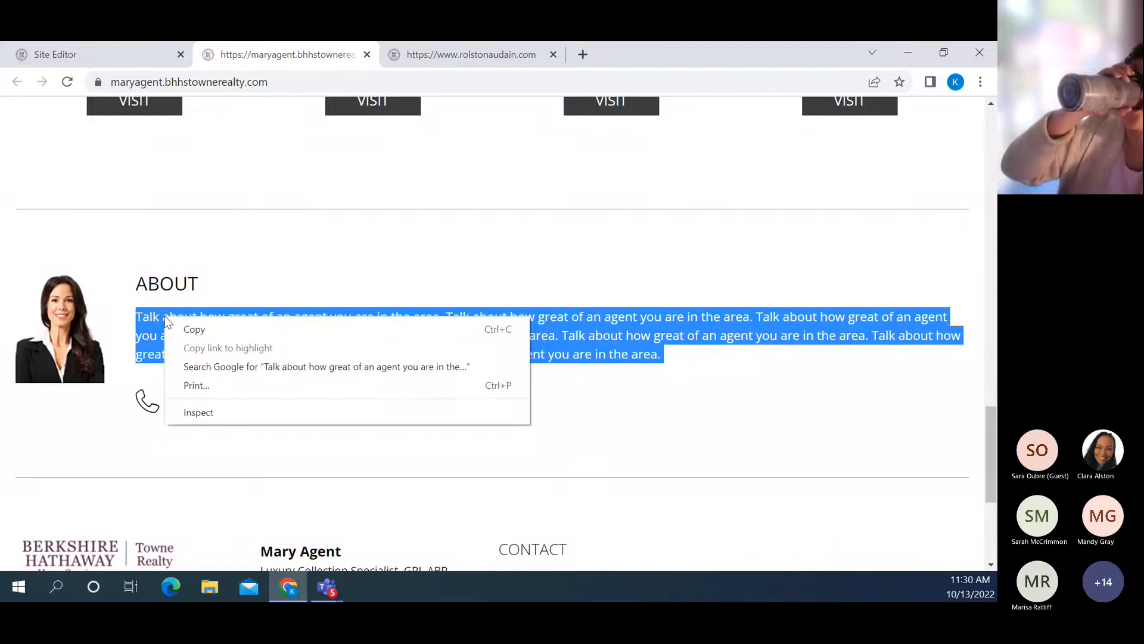
pyautogui.click(193, 330)
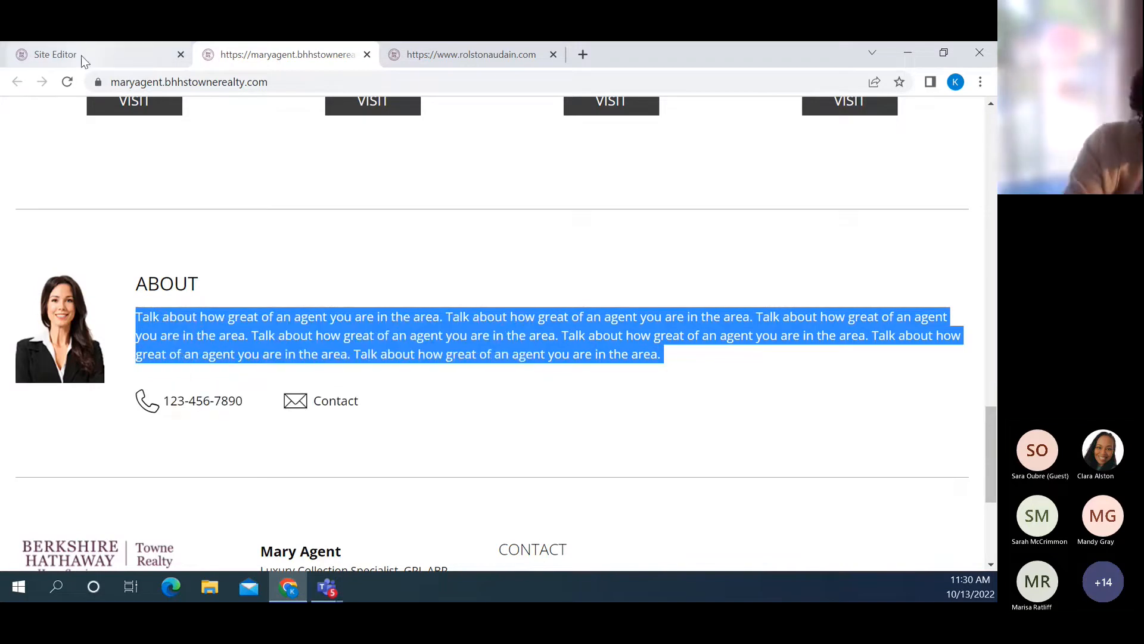
# Return to the Site Editor, replace the About section's placeholder text with the copied paragraph, and save it
pyautogui.click(83, 59)
pyautogui.moveTo(500, 224); pyautogui.dragTo(167, 229)
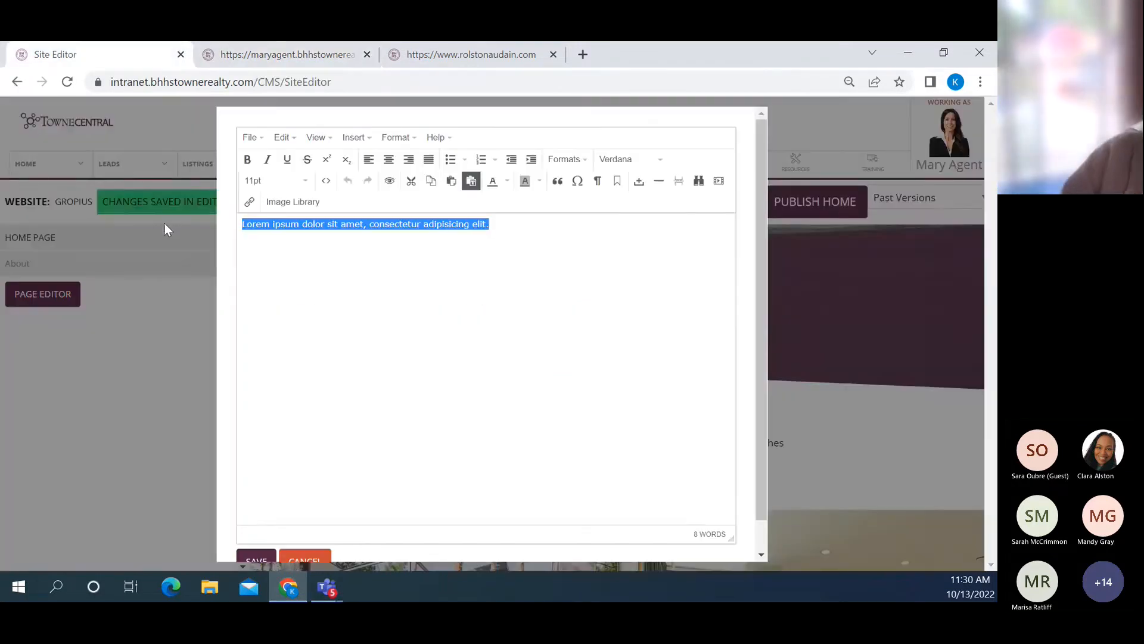
pyautogui.hotkey('ctrl', 'v')
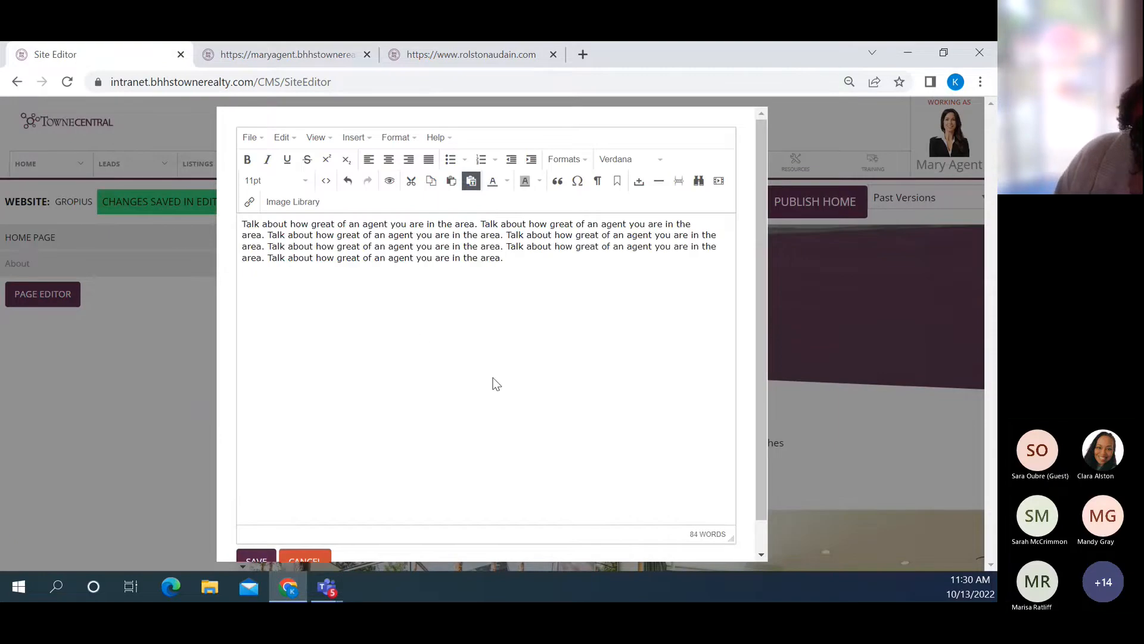
pyautogui.click(262, 559)
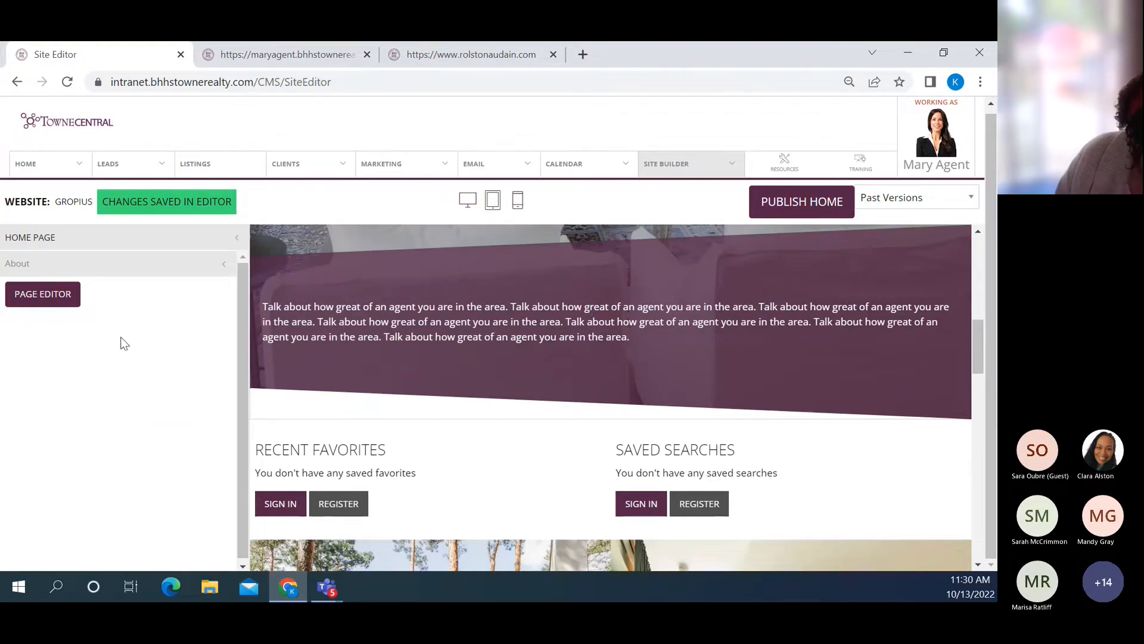
# Leave the About section and replace Large Callout 1's first text line with "Waterfront Homes"
pyautogui.click(187, 269)
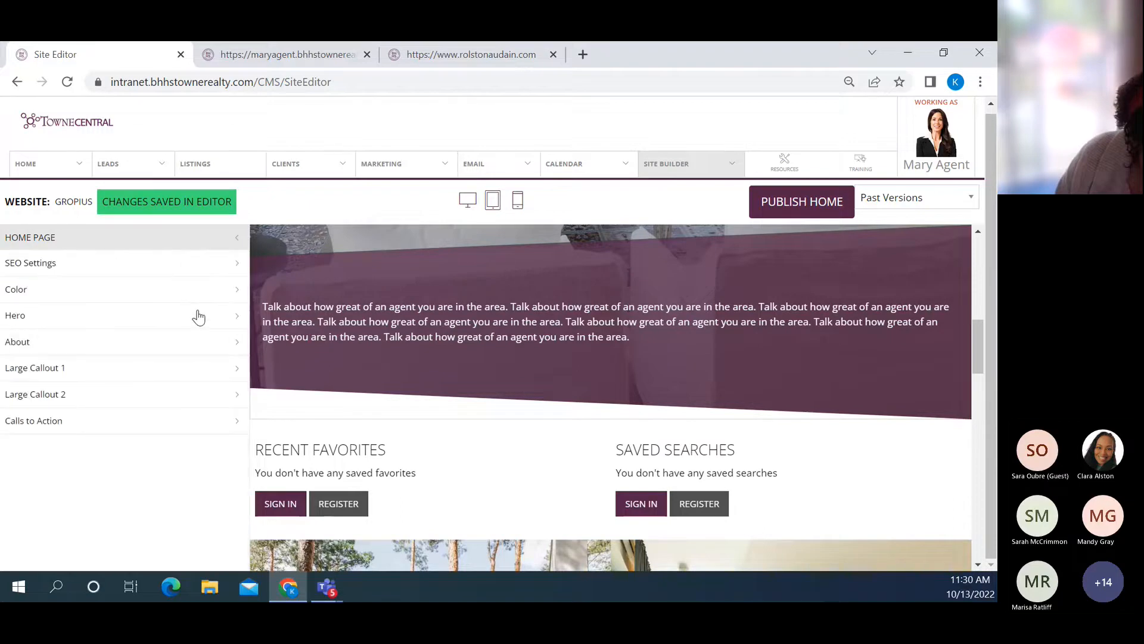
pyautogui.click(184, 369)
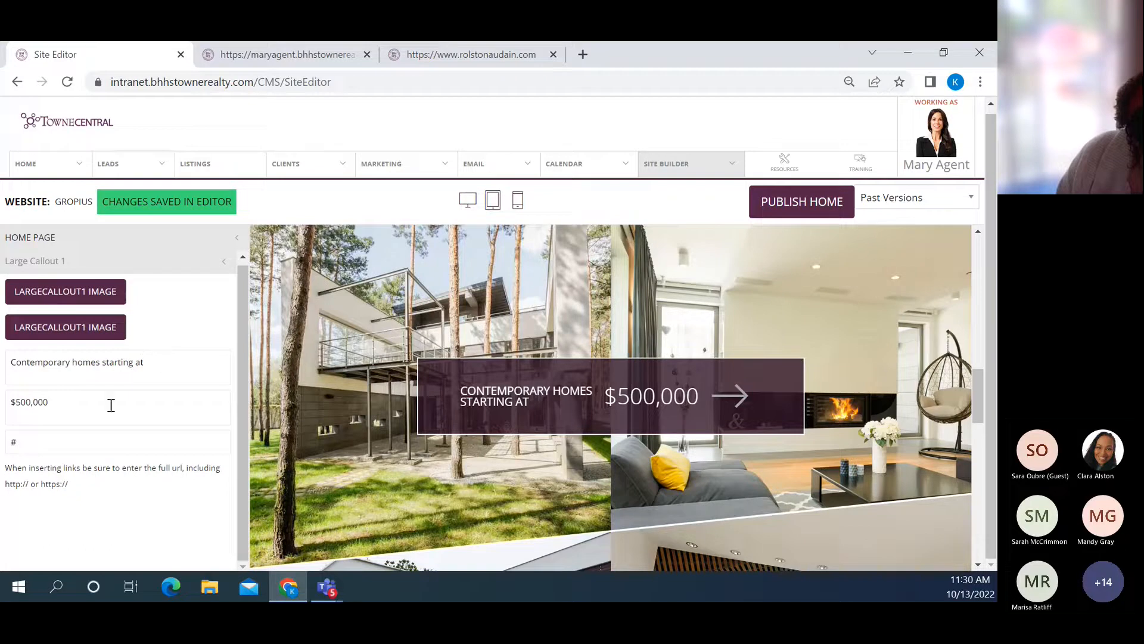
pyautogui.click(39, 442)
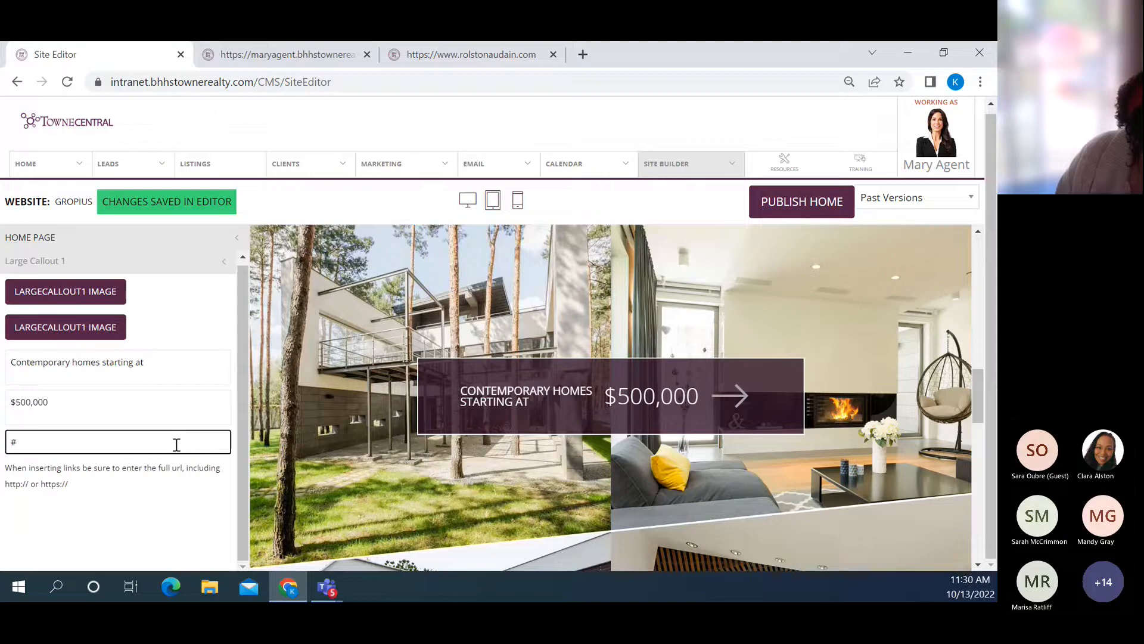
pyautogui.tripleClick(190, 367)
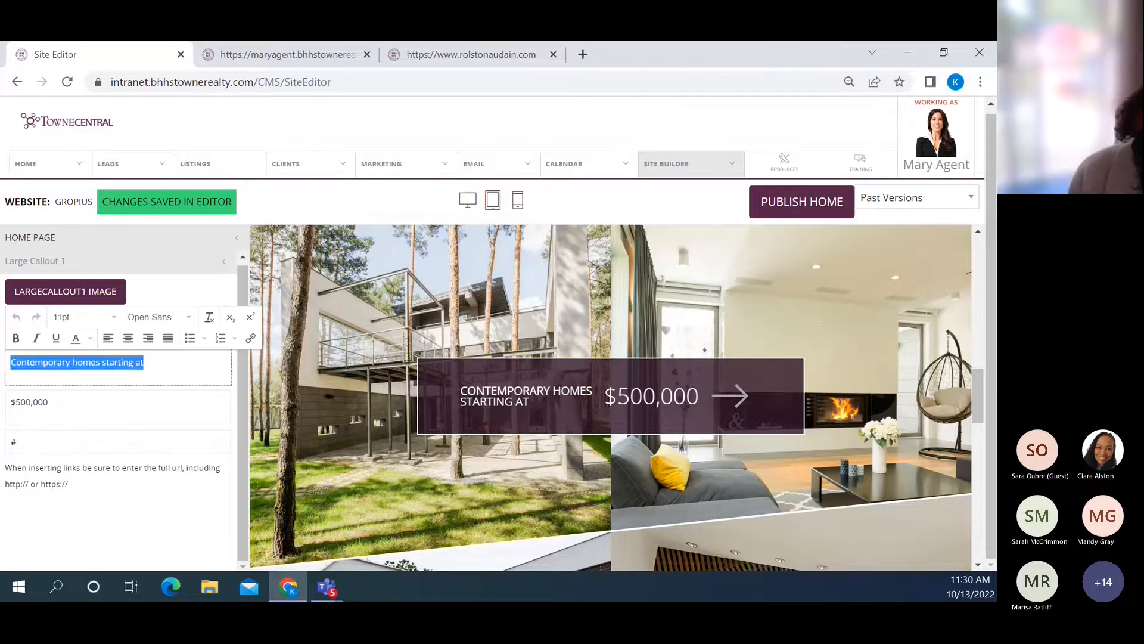
pyautogui.write('Water')
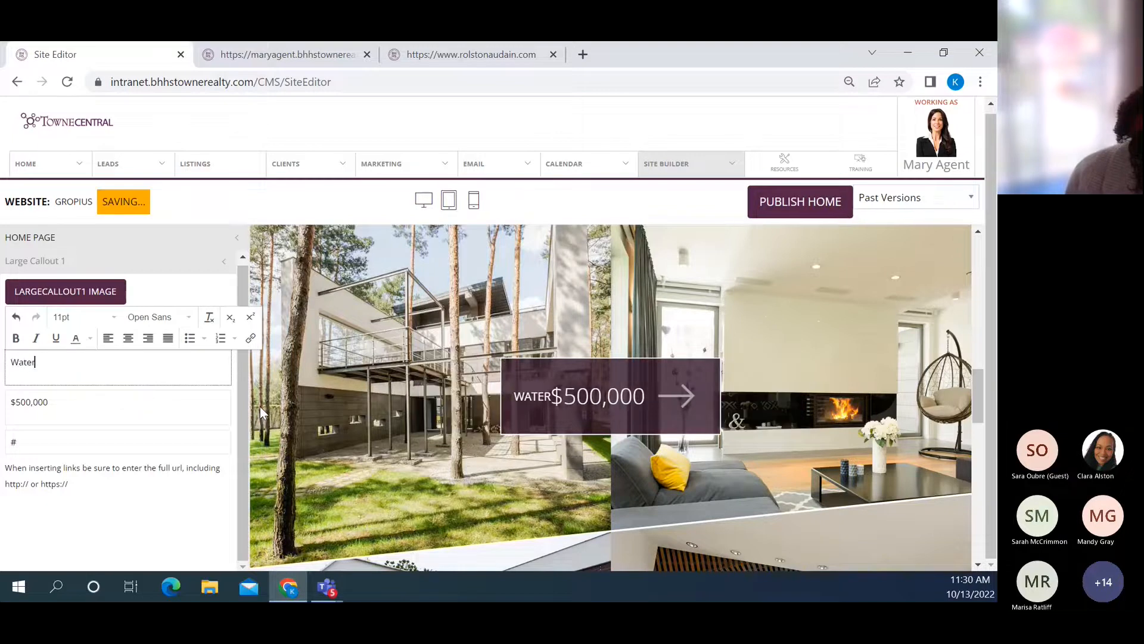
pyautogui.write('front Home')
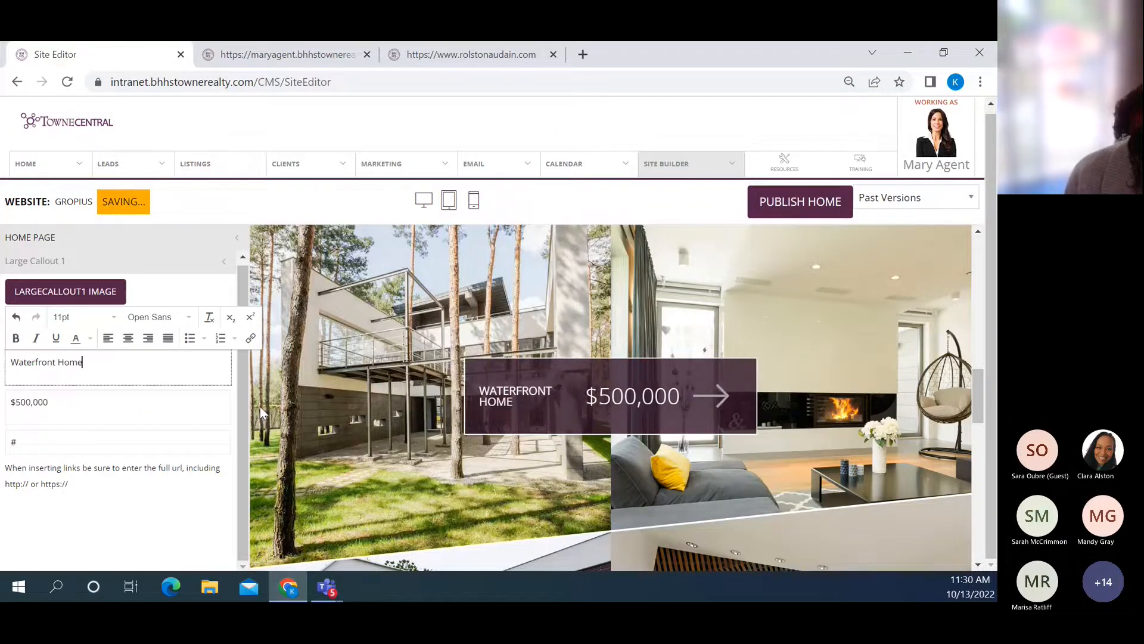
pyautogui.write('s')
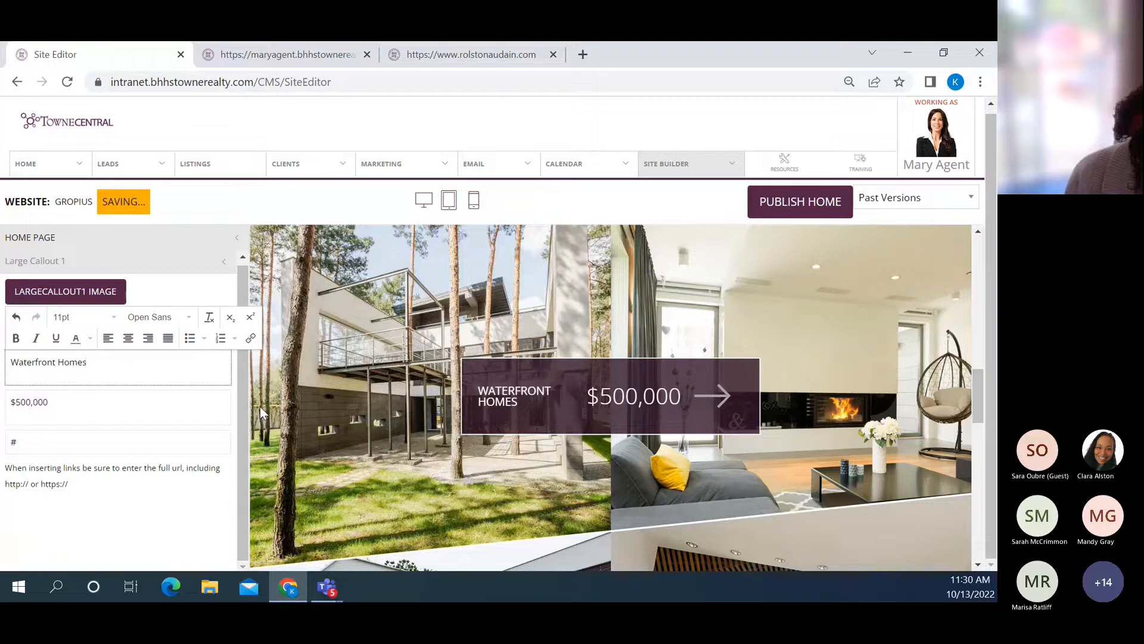
# Change Large Callout 1's price text to "Virginia Beach" and clear the placeholder from its link
pyautogui.moveTo(79, 404); pyautogui.dragTo(6, 396)
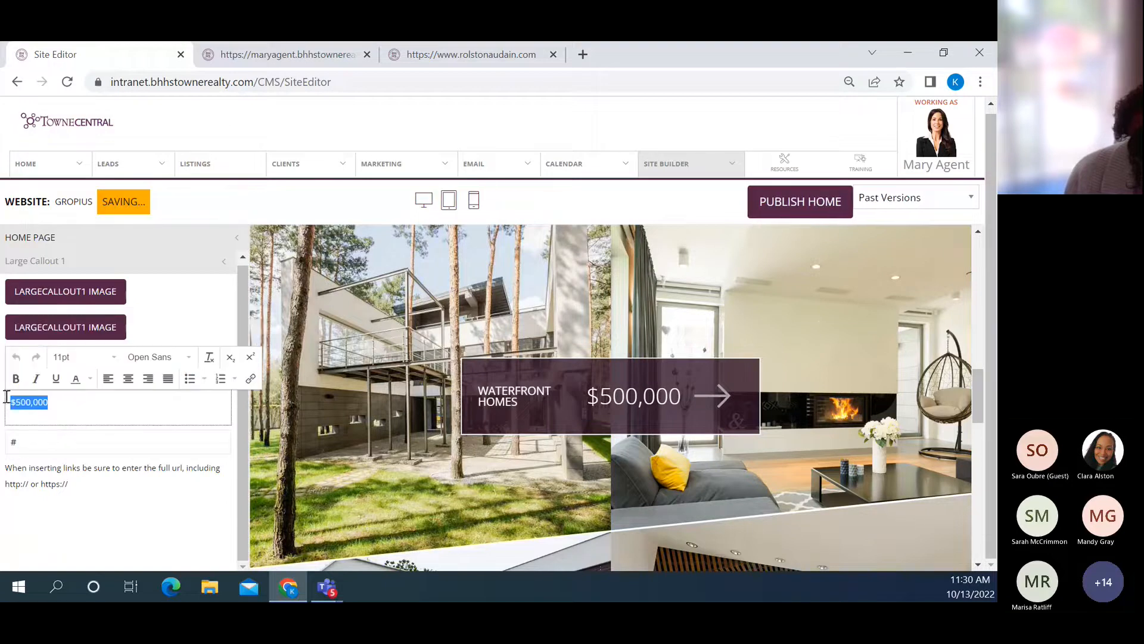
pyautogui.write('Virginia B')
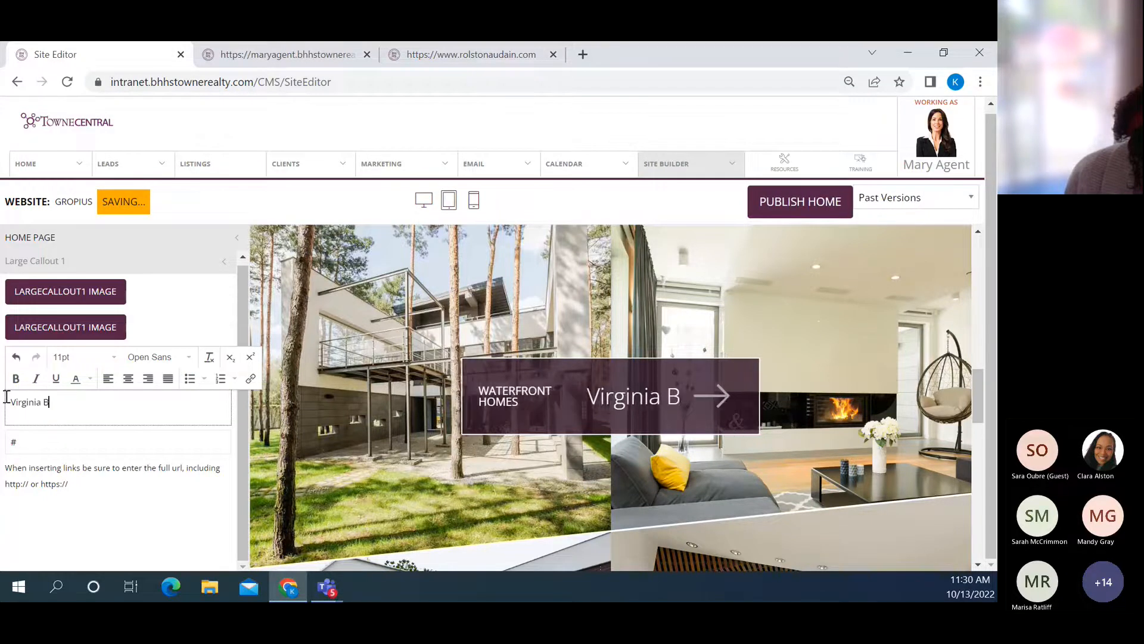
pyautogui.write('each')
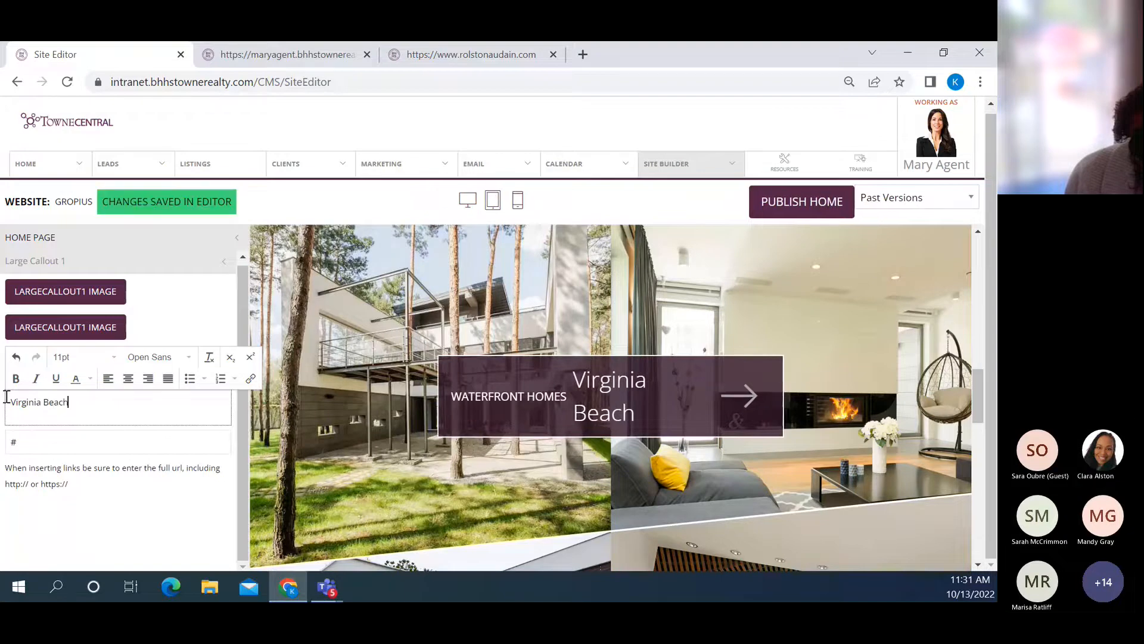
pyautogui.click(66, 442)
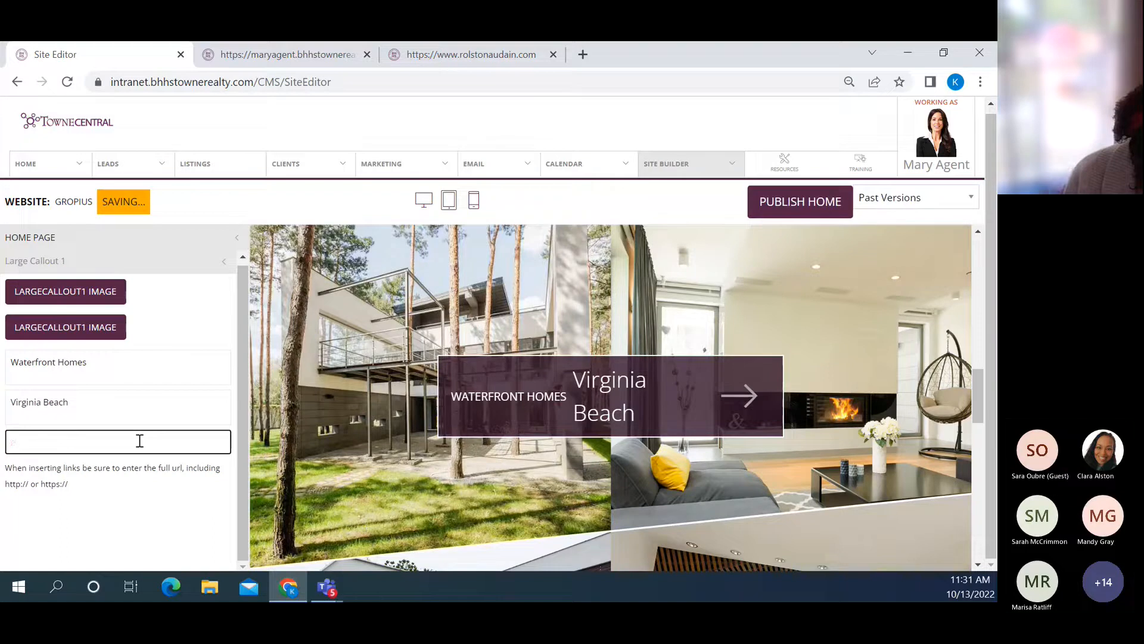
pyautogui.press('BackSpace')
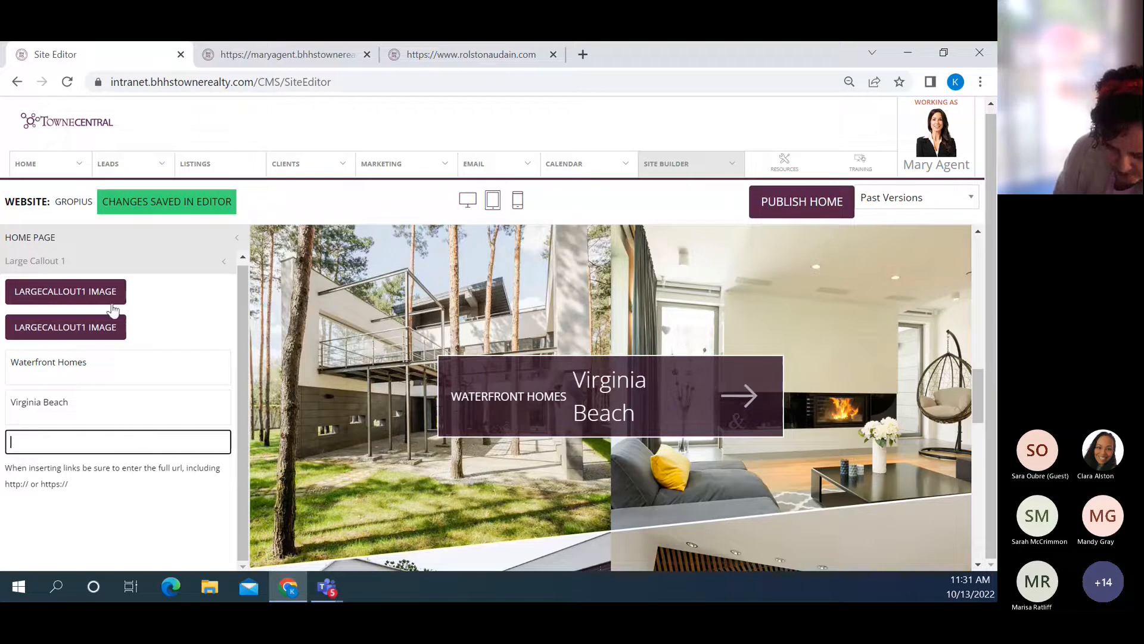
# Look over the Large Callout 2 settings and return to the list of home page sections
pyautogui.click(126, 264)
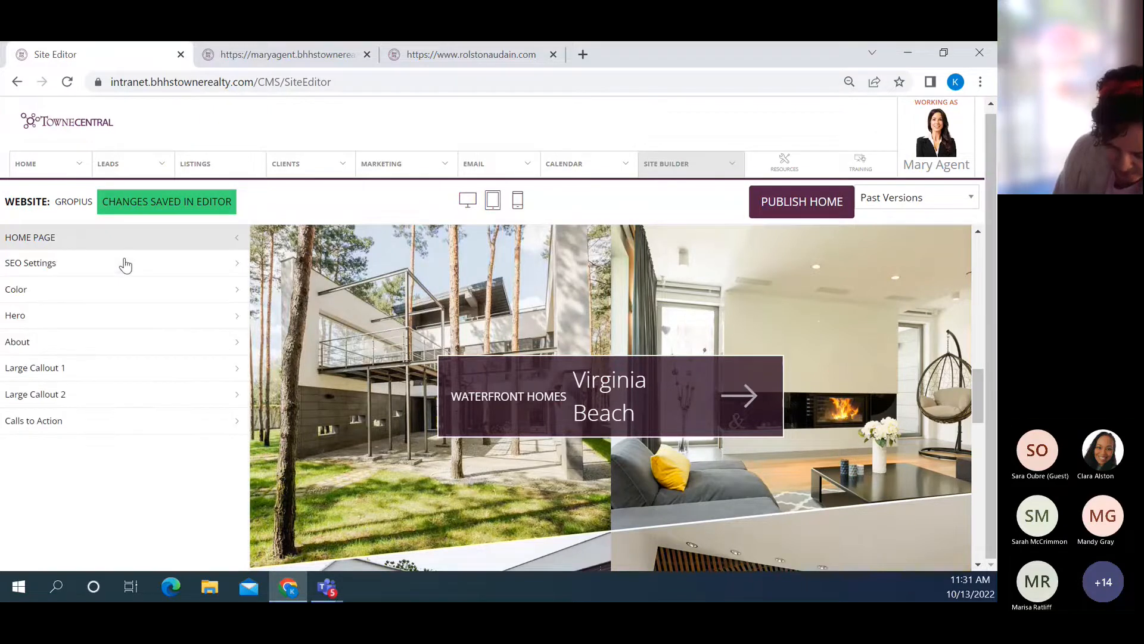
pyautogui.click(141, 394)
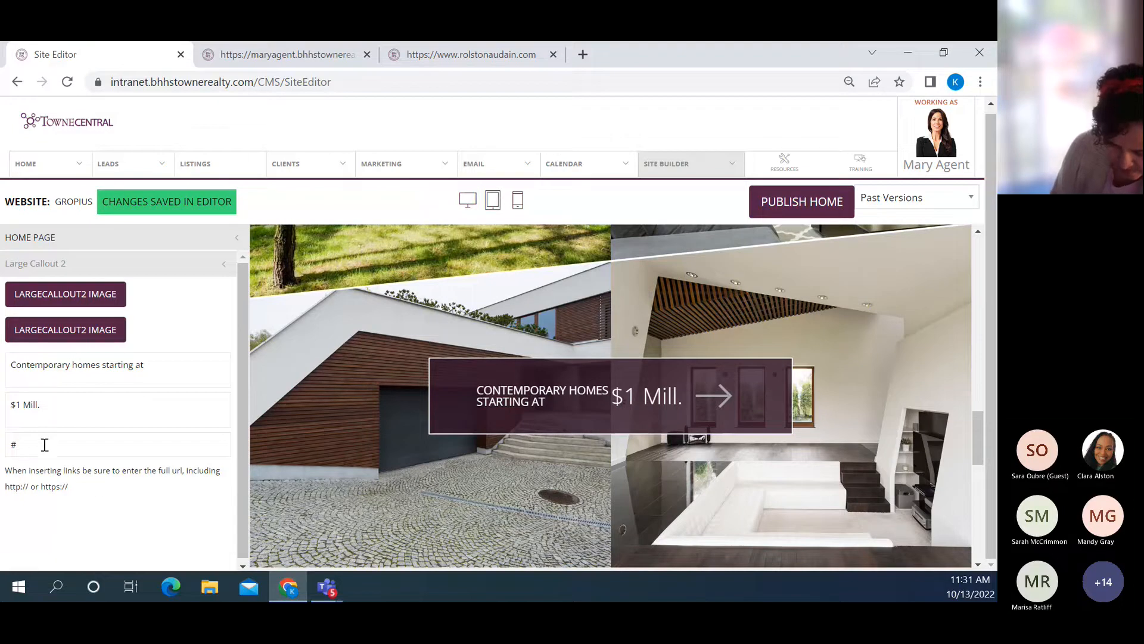
pyautogui.click(205, 263)
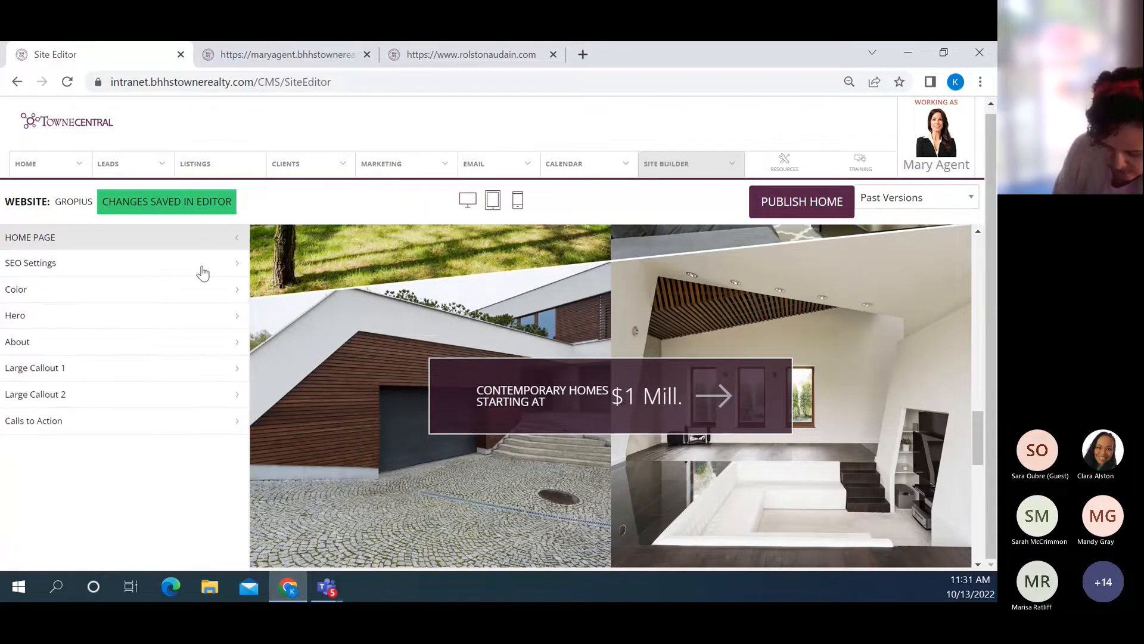
# Open the Calls to Action settings and set the first call to action to Home Valuation
pyautogui.click(38, 422)
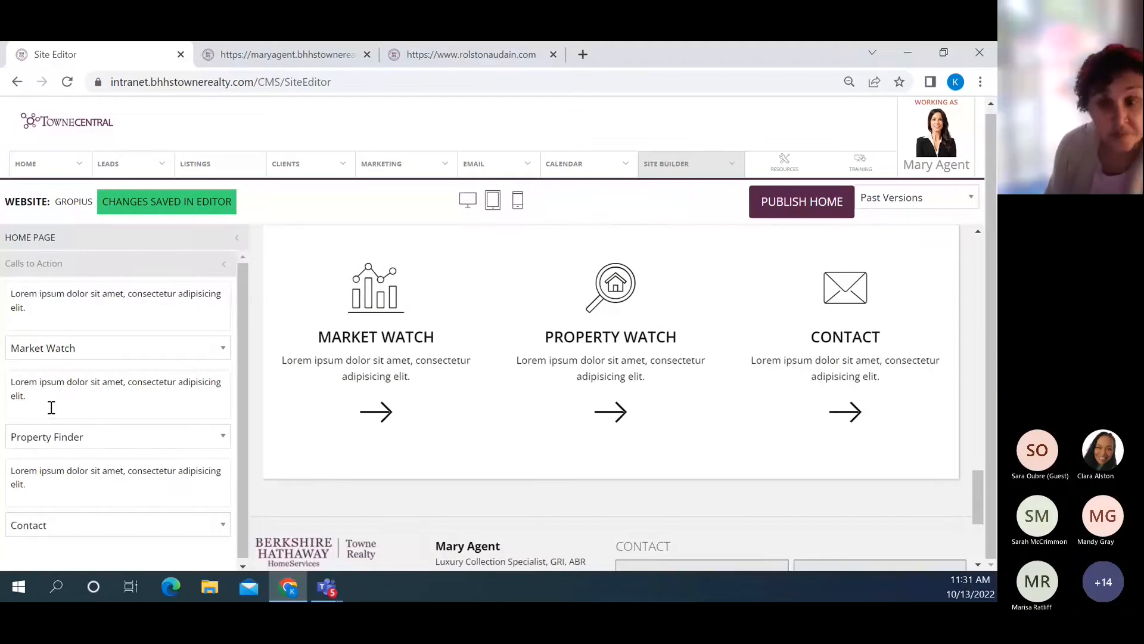
pyautogui.click(135, 348)
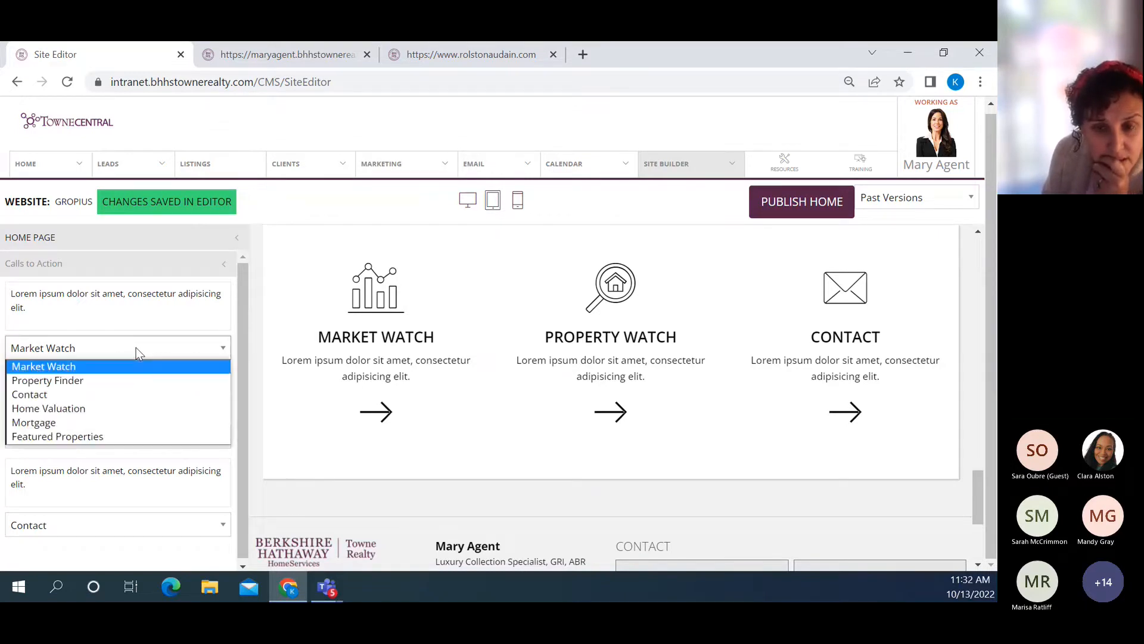
pyautogui.click(113, 408)
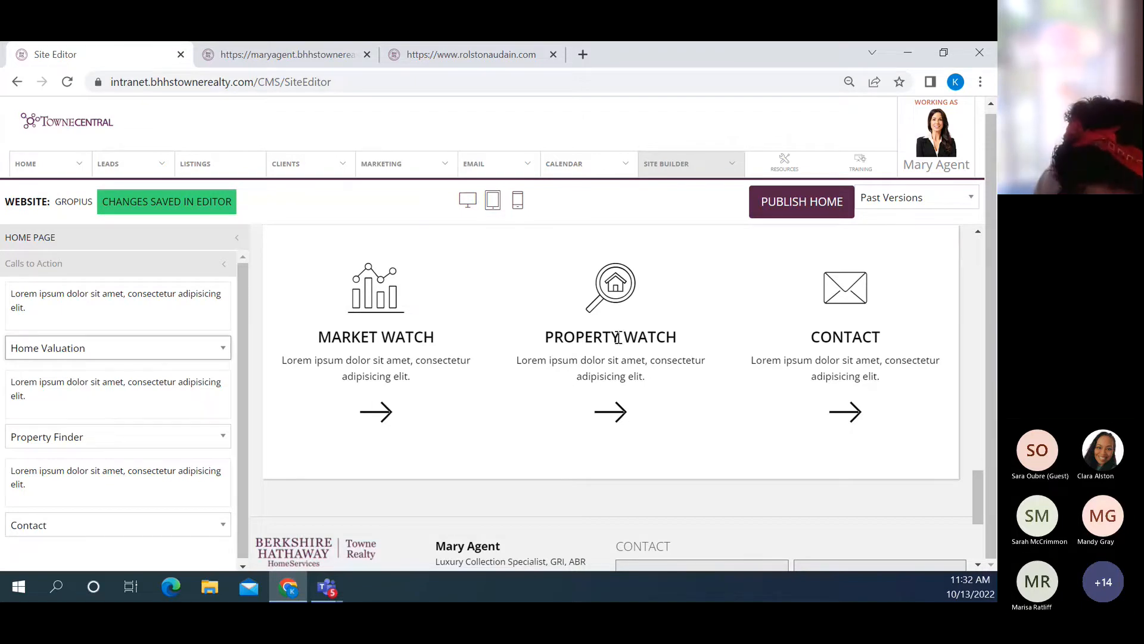
# Check the calls to action in the page preview and try to publish the home page
pyautogui.scroll(-1, 628, 334)
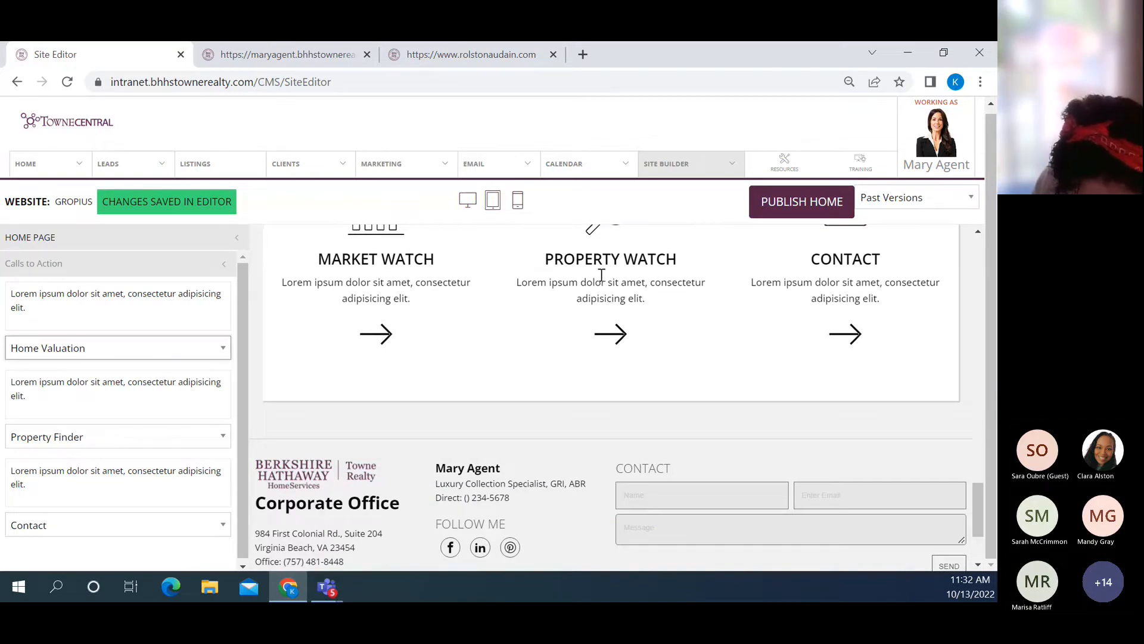
pyautogui.scroll(-1, 168, 438)
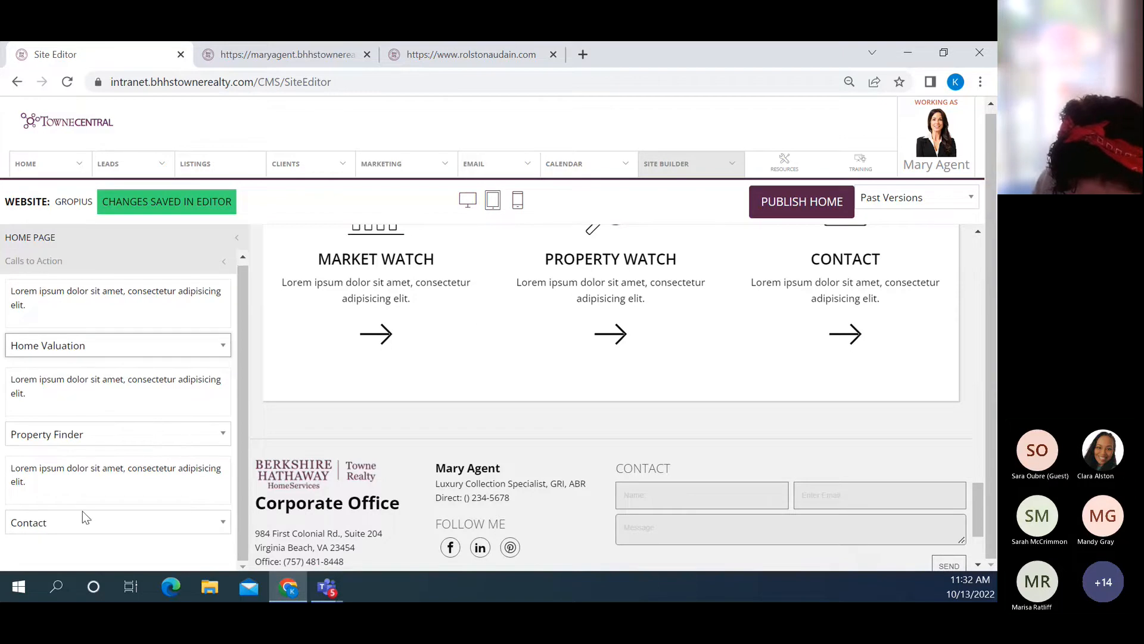
pyautogui.scroll(1, 114, 399)
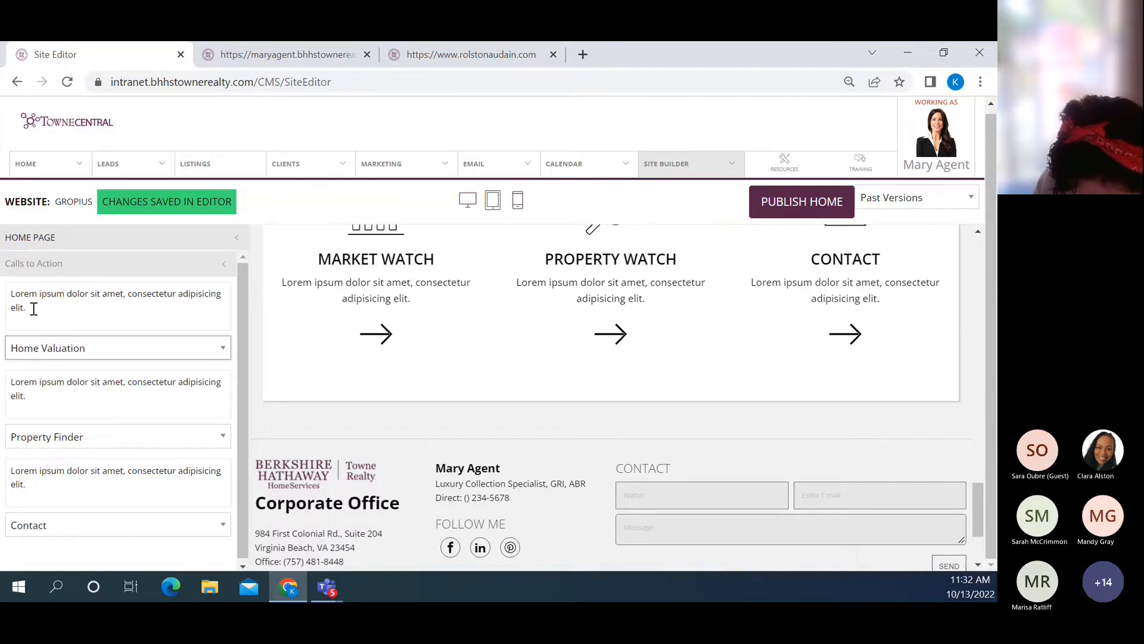
pyautogui.scroll(1, 453, 312)
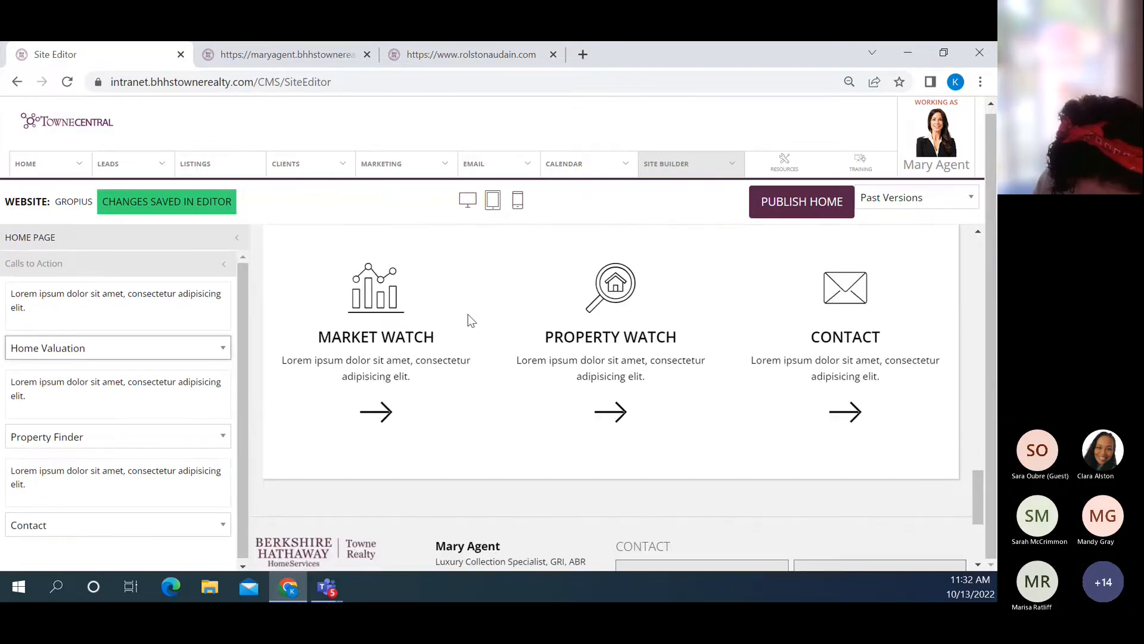
pyautogui.click(814, 203)
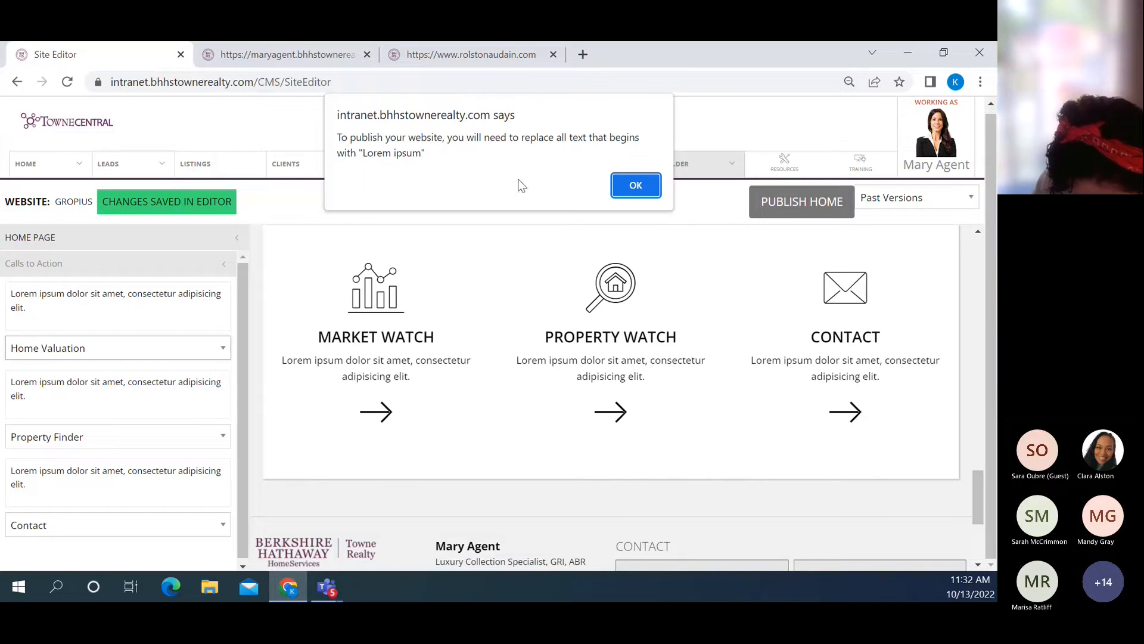
pyautogui.click(630, 185)
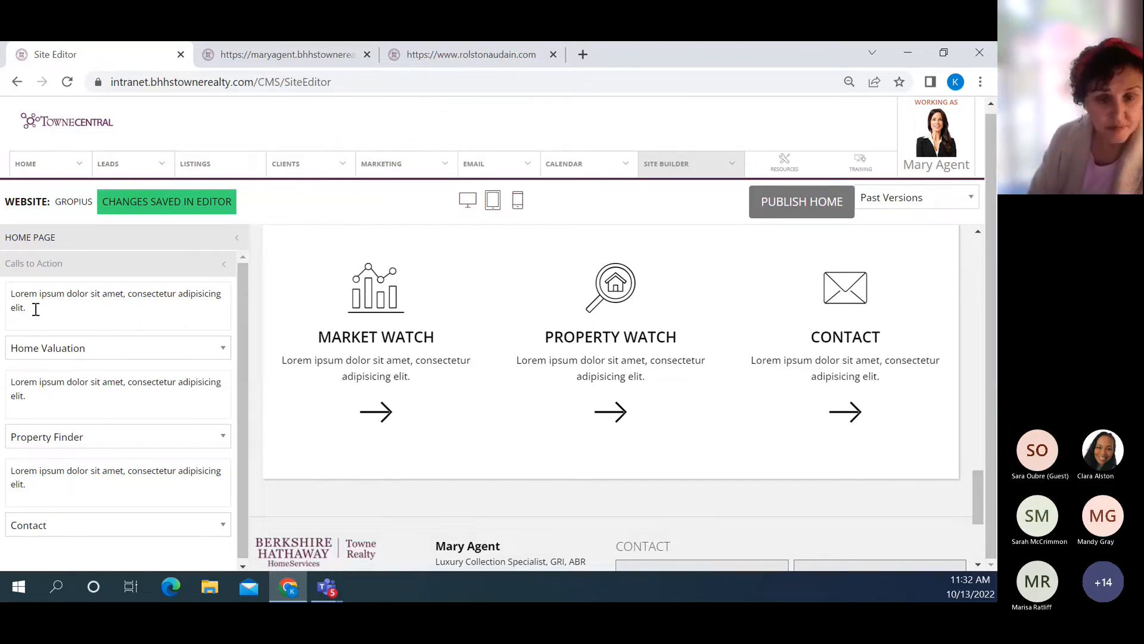
# Delete the "Lorem ipsum" placeholder text from all three calls to action
pyautogui.moveTo(36, 309); pyautogui.dragTo(11, 295)
pyautogui.press('Delete')
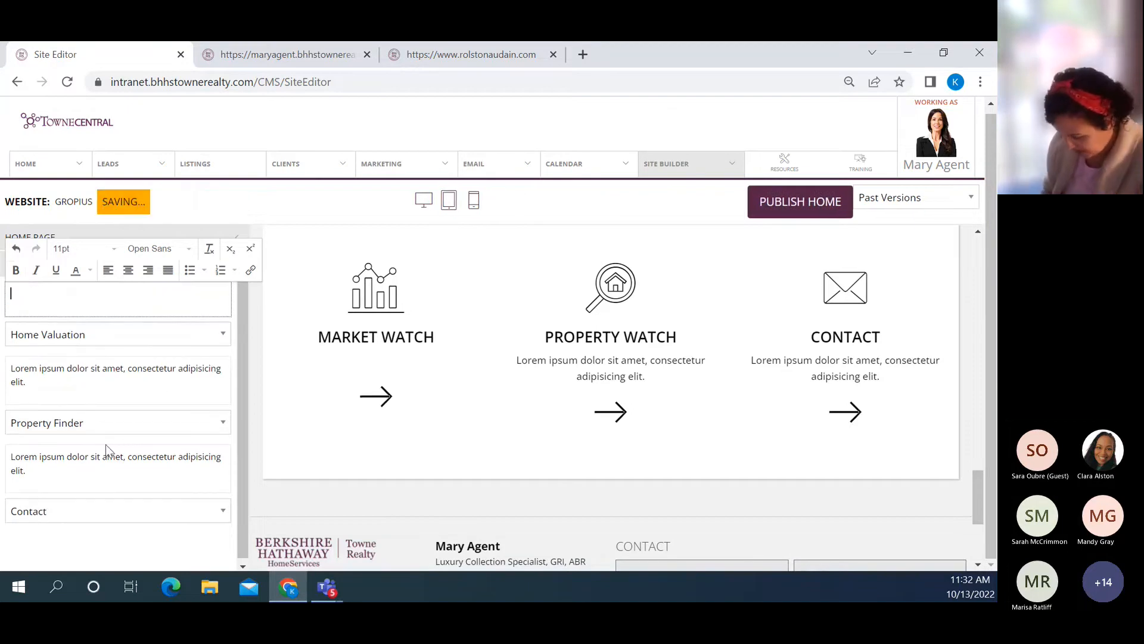
pyautogui.click(42, 382)
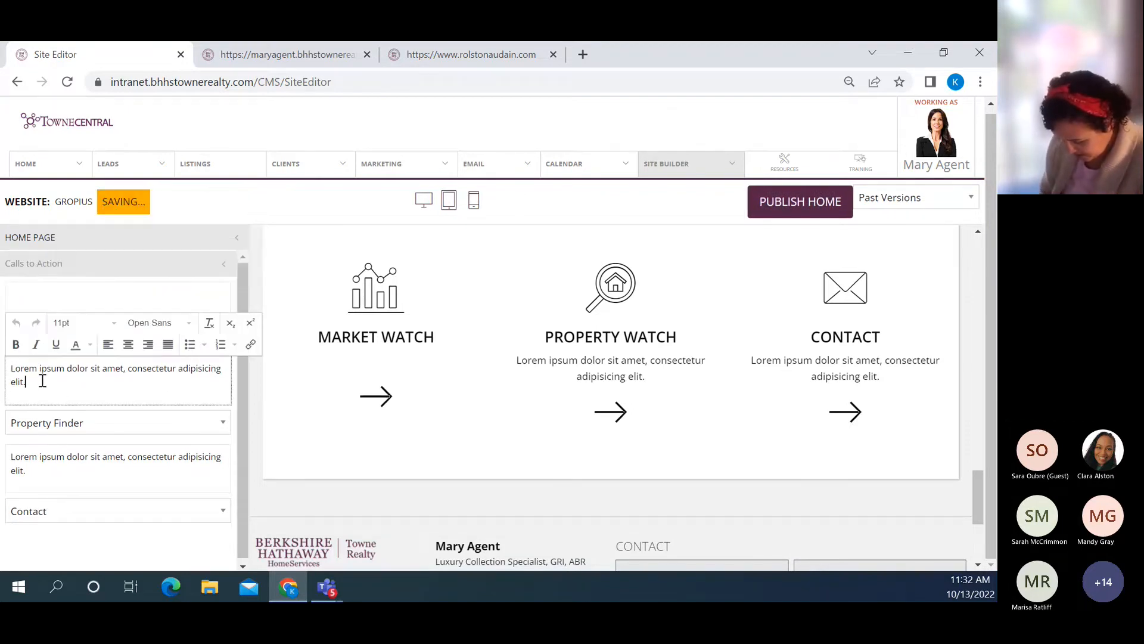
pyautogui.tripleClick(42, 381)
pyautogui.press('Delete')
pyautogui.moveTo(36, 456); pyautogui.dragTo(12, 456)
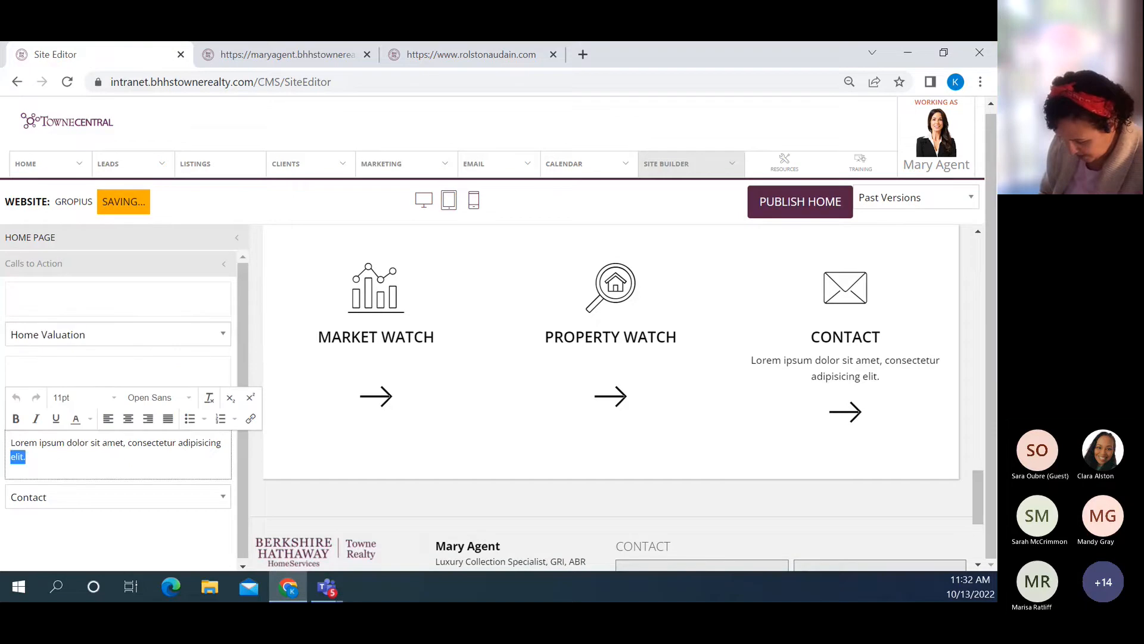
pyautogui.hotkey('ctrl', 'a')
pyautogui.press('Delete')
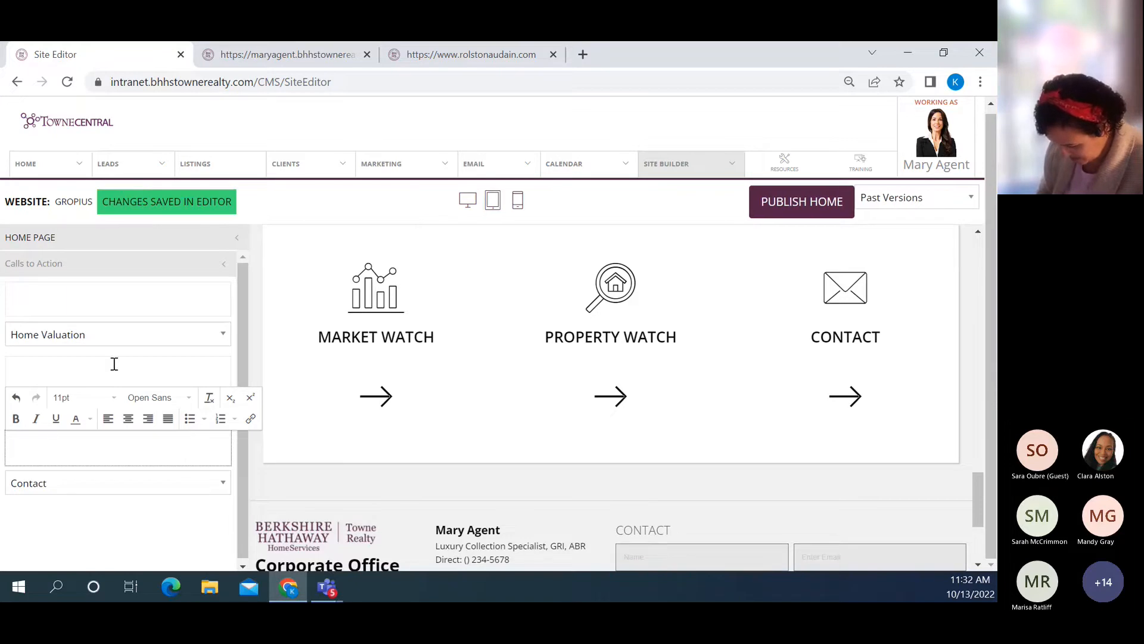
# Enter "Get your free instant report... just enter your address!" as the description of the Home Valuation call to action
pyautogui.click(99, 296)
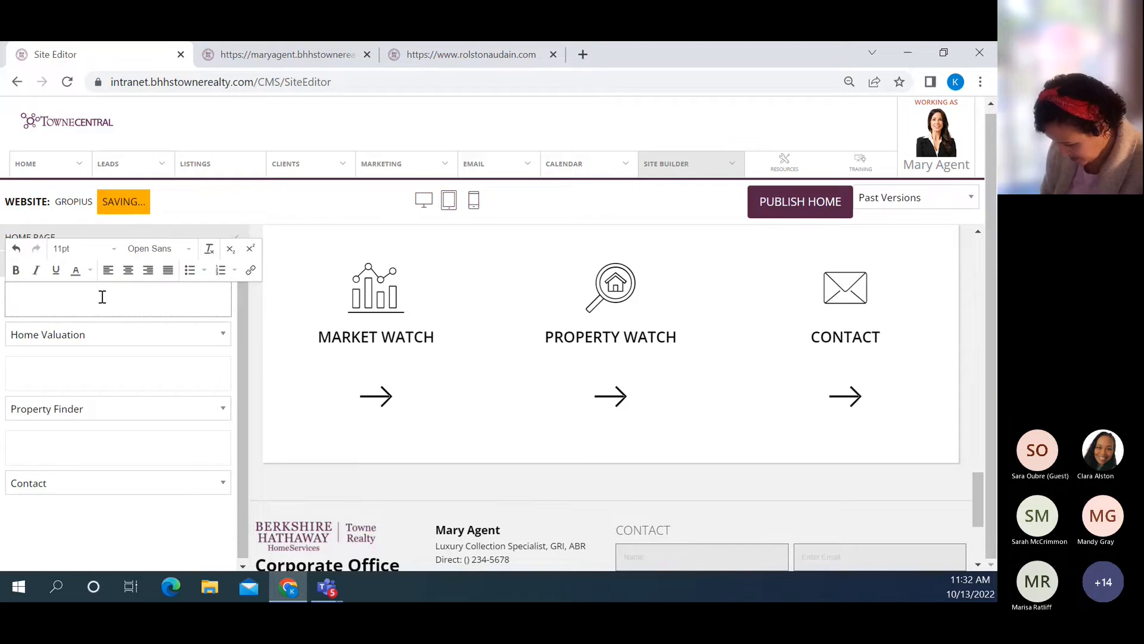
pyautogui.write('Get your')
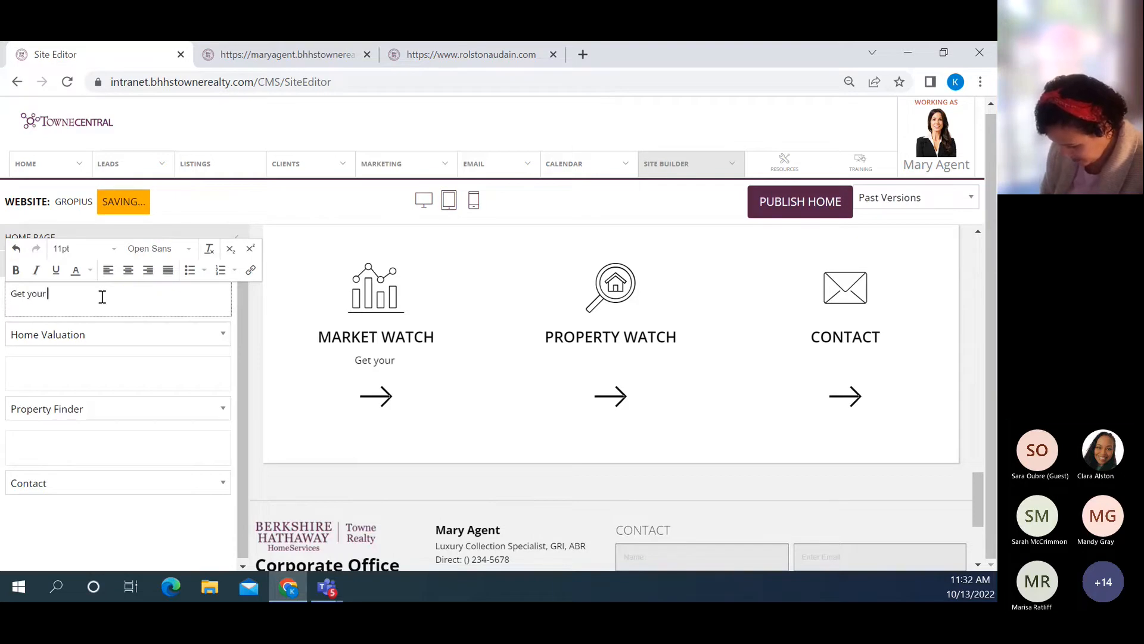
pyautogui.write(' free instant r')
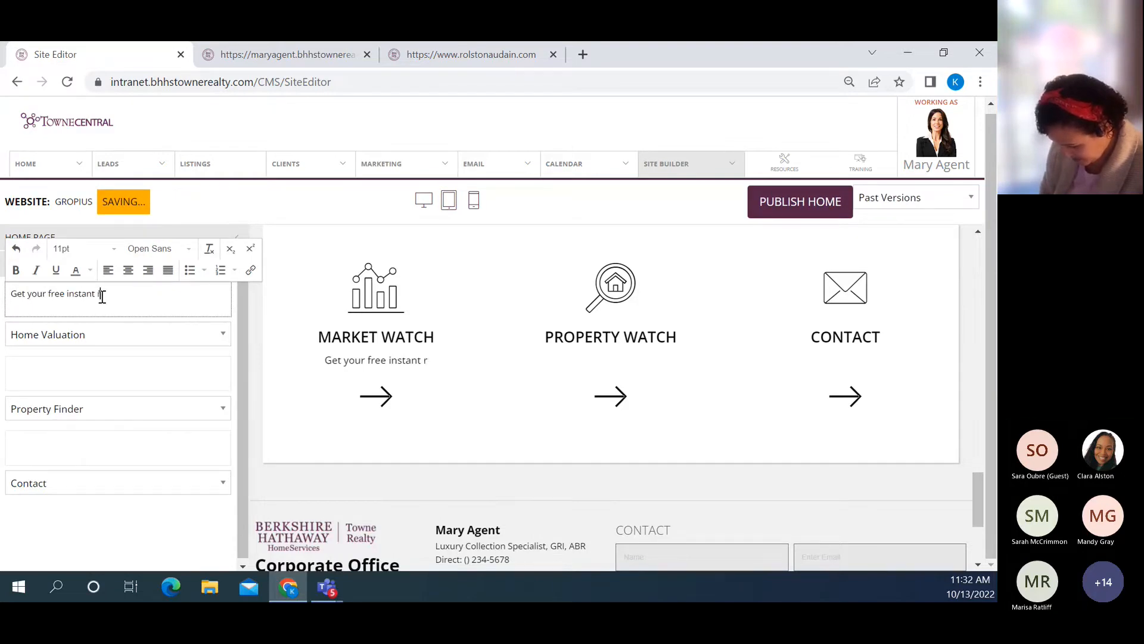
pyautogui.write('eport... j')
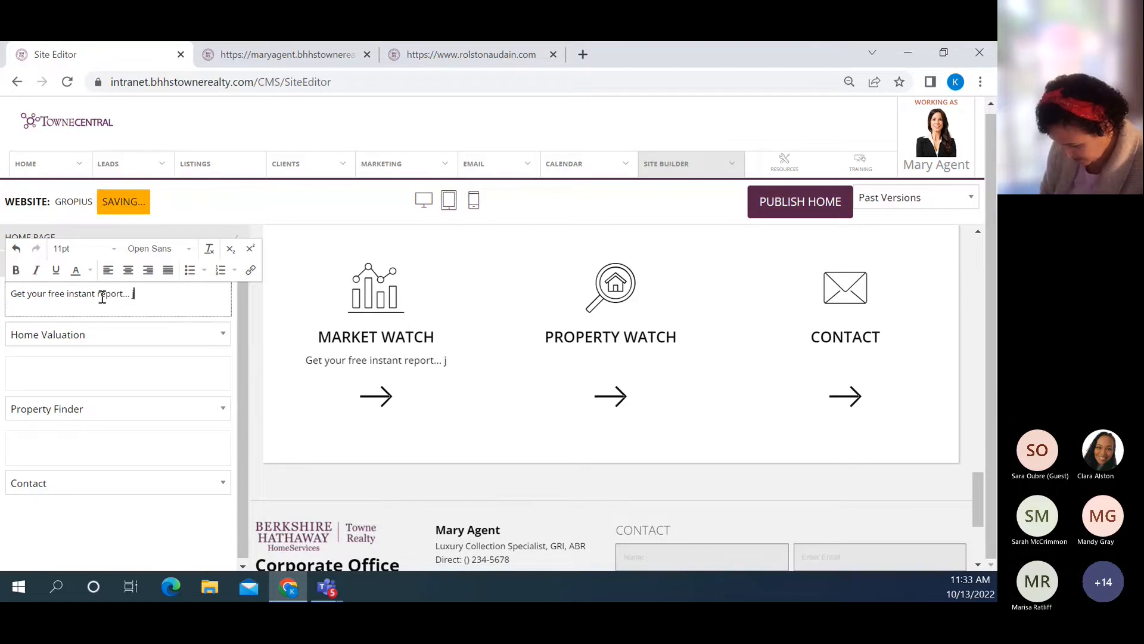
pyautogui.write('ust enter your')
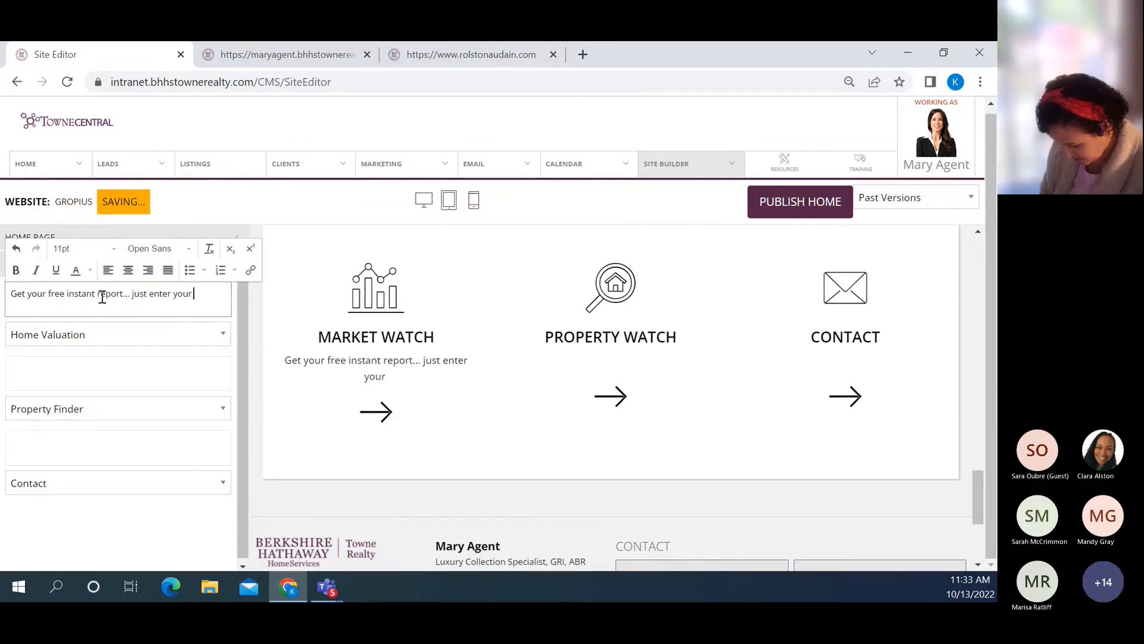
pyautogui.write(' address!')
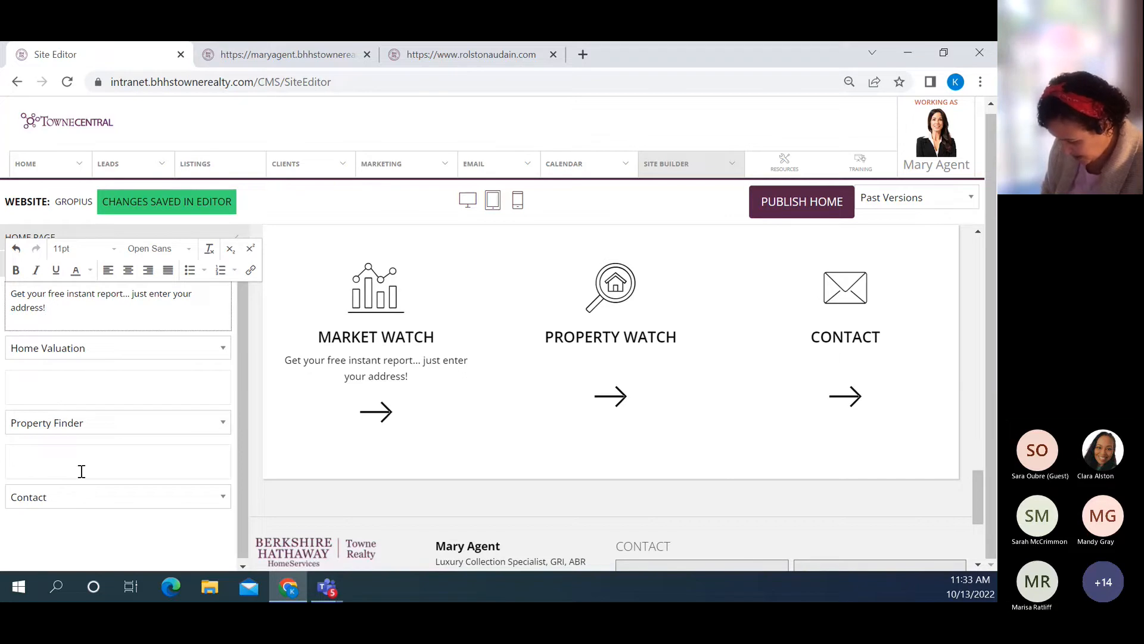
pyautogui.scroll(1, 81, 467)
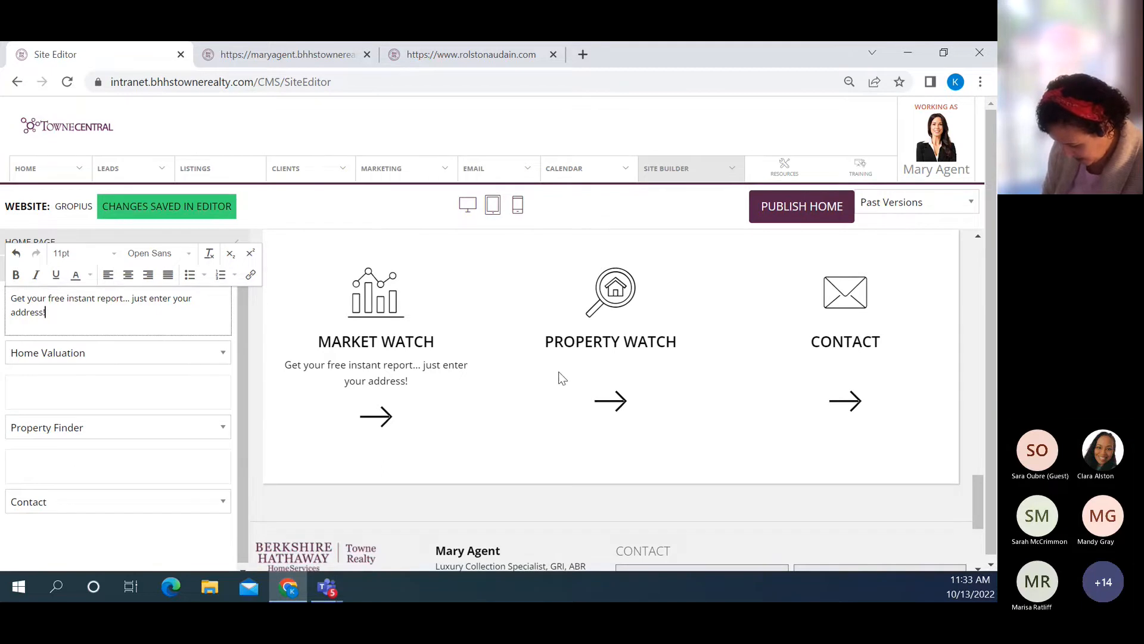
# Review the edited home page preview up to its header and publish the home page, confirming the overwrite
pyautogui.scroll(5, 559, 370)
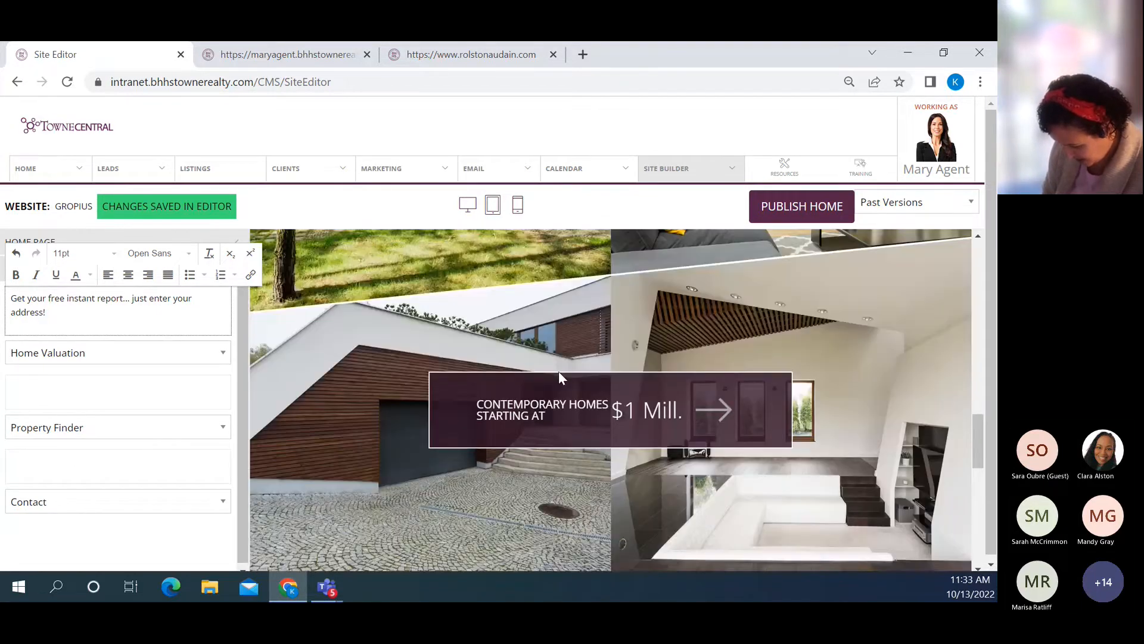
pyautogui.scroll(2, 546, 410)
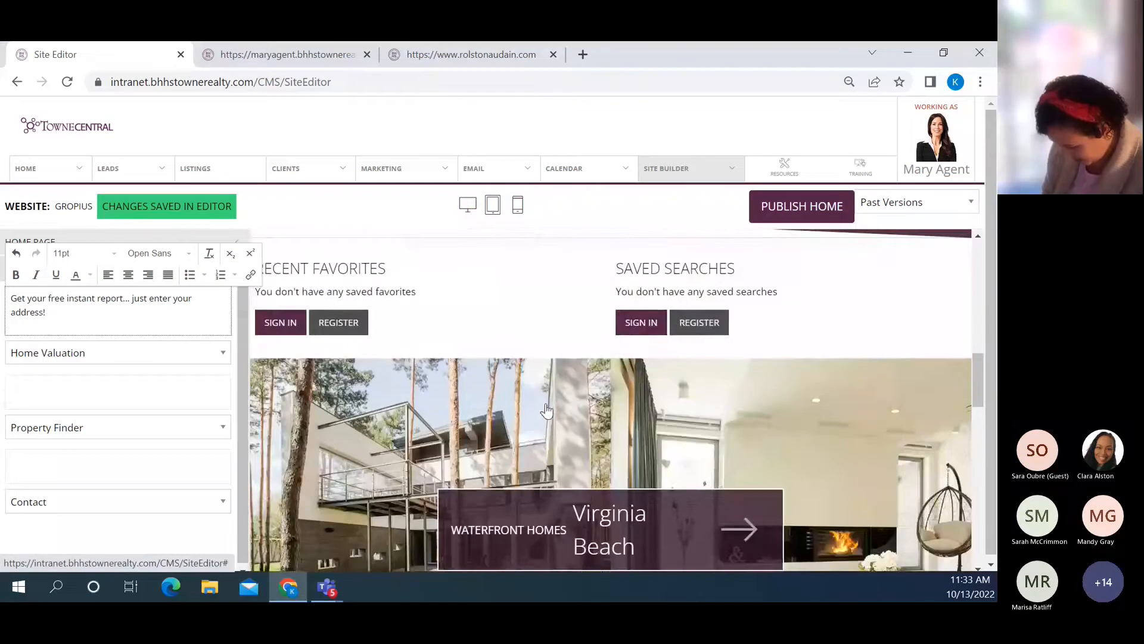
pyautogui.scroll(5, 546, 410)
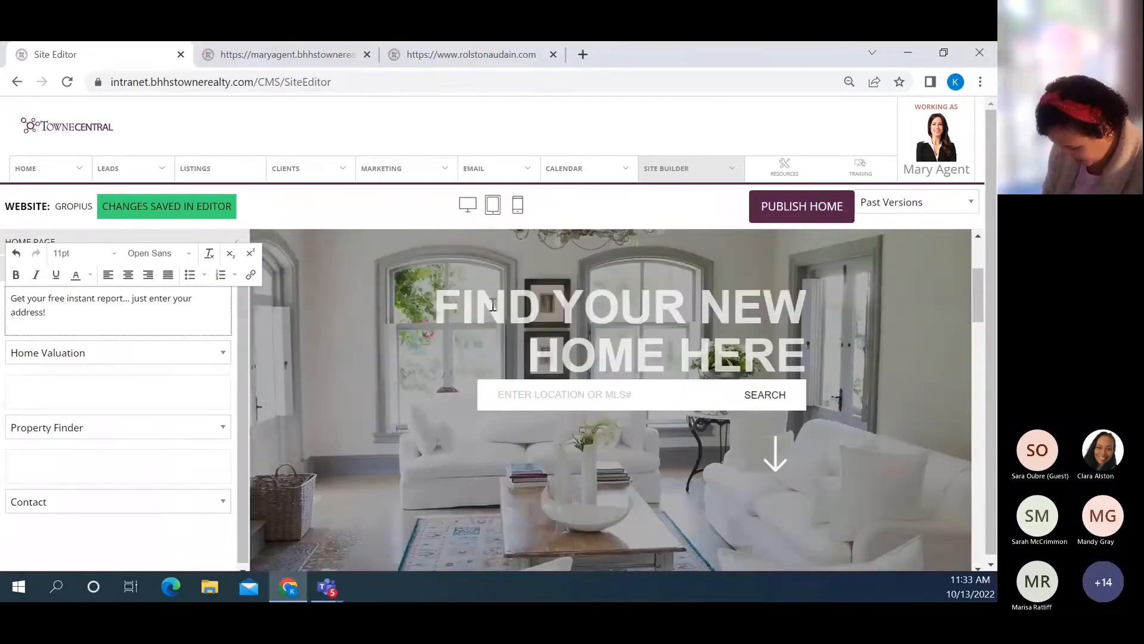
pyautogui.scroll(3, 512, 298)
pyautogui.moveTo(815, 281)
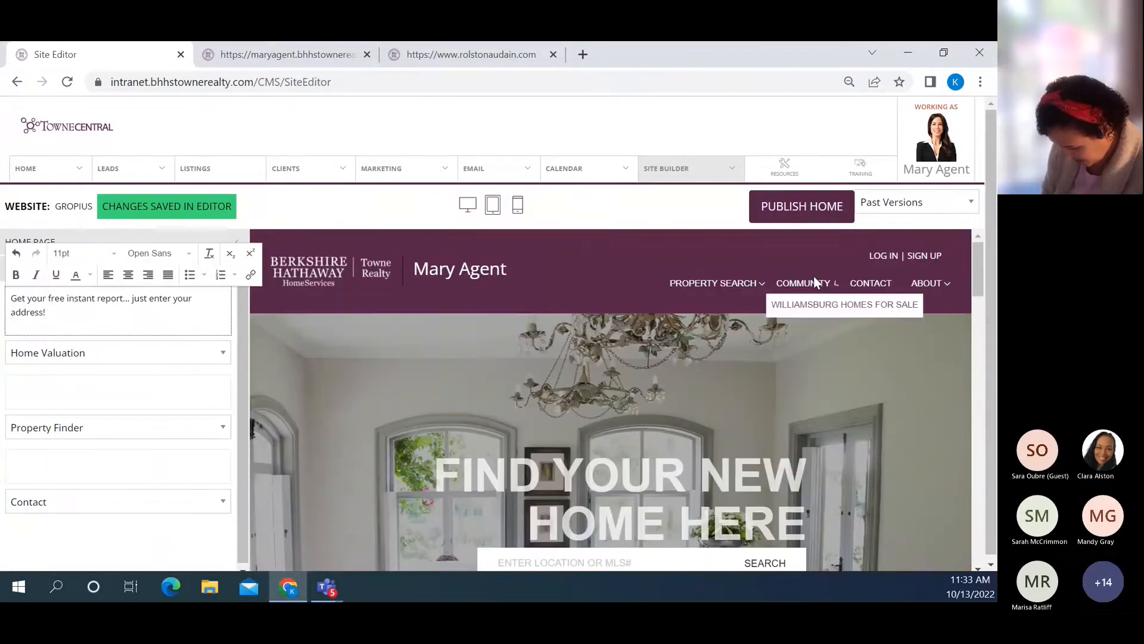
pyautogui.moveTo(748, 286)
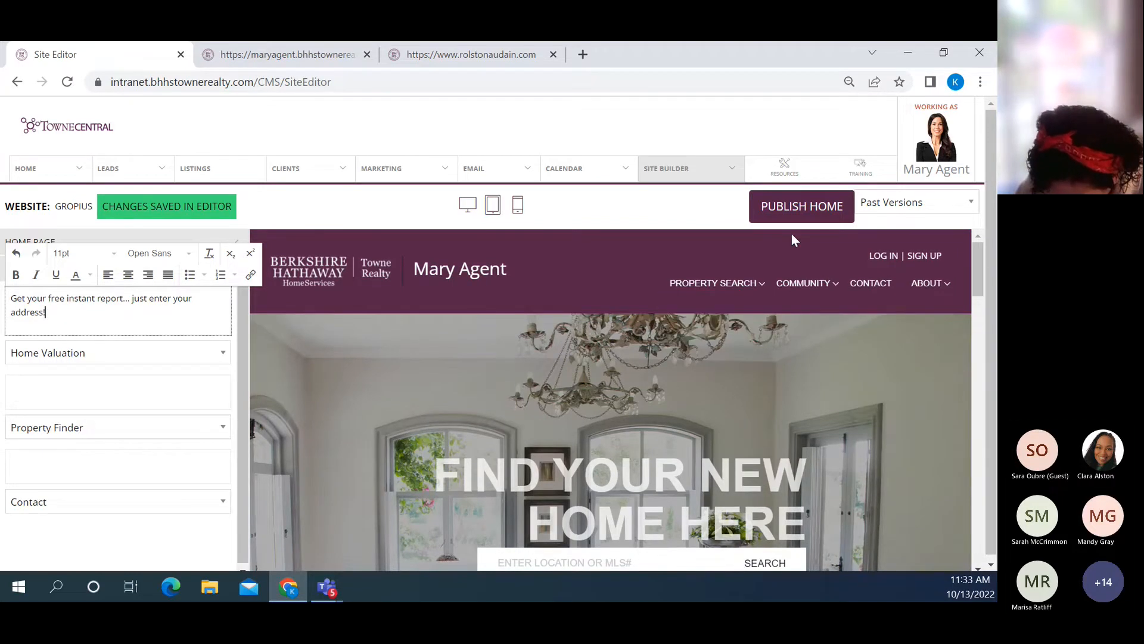
pyautogui.click(806, 207)
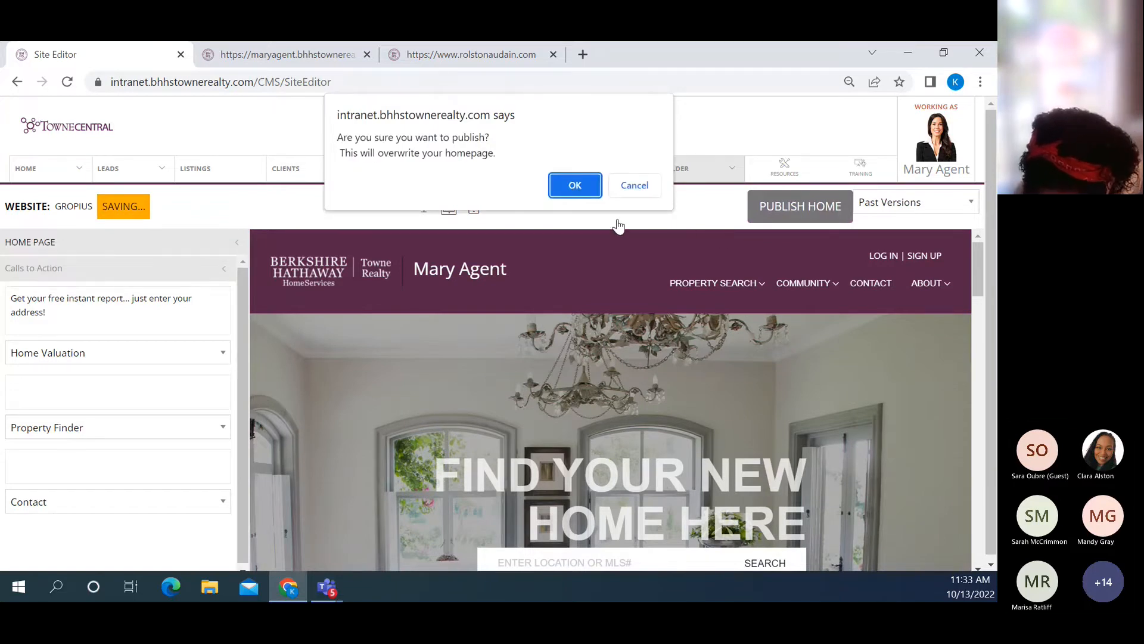
pyautogui.click(575, 187)
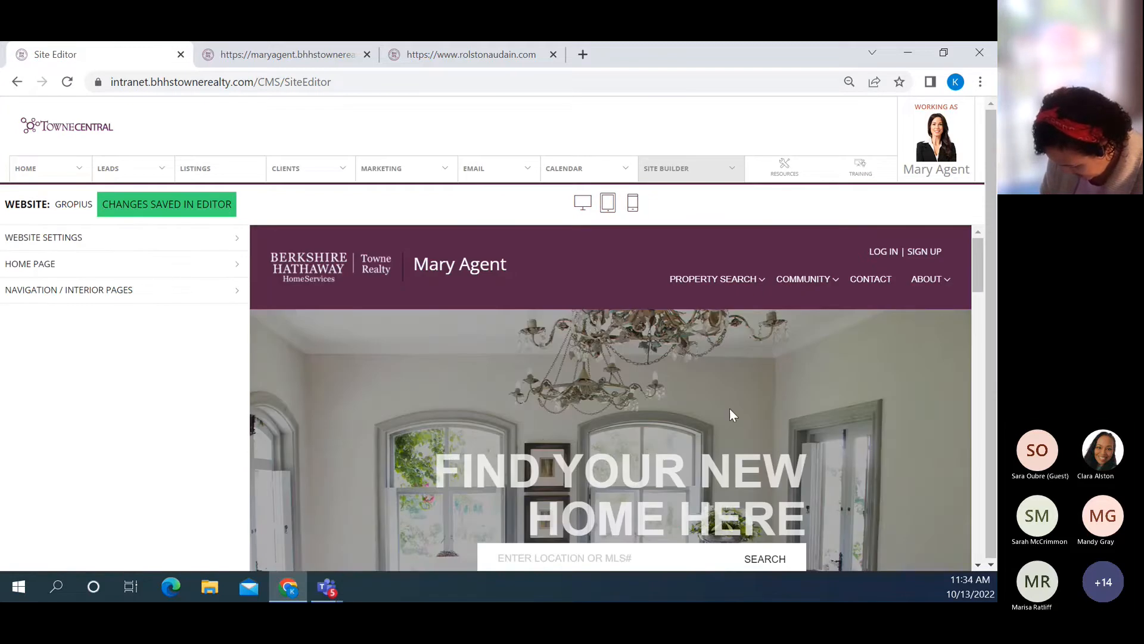
# Reload the live agent website and examine the published home page from the hero through the calls to action to the footer
pyautogui.click(301, 59)
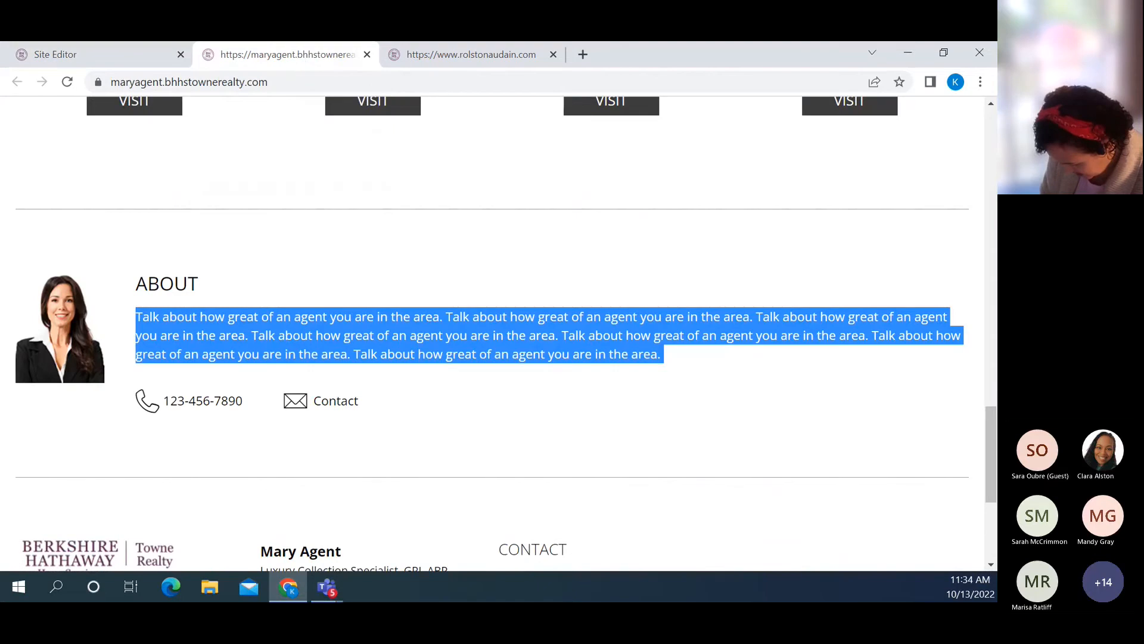
pyautogui.click(67, 82)
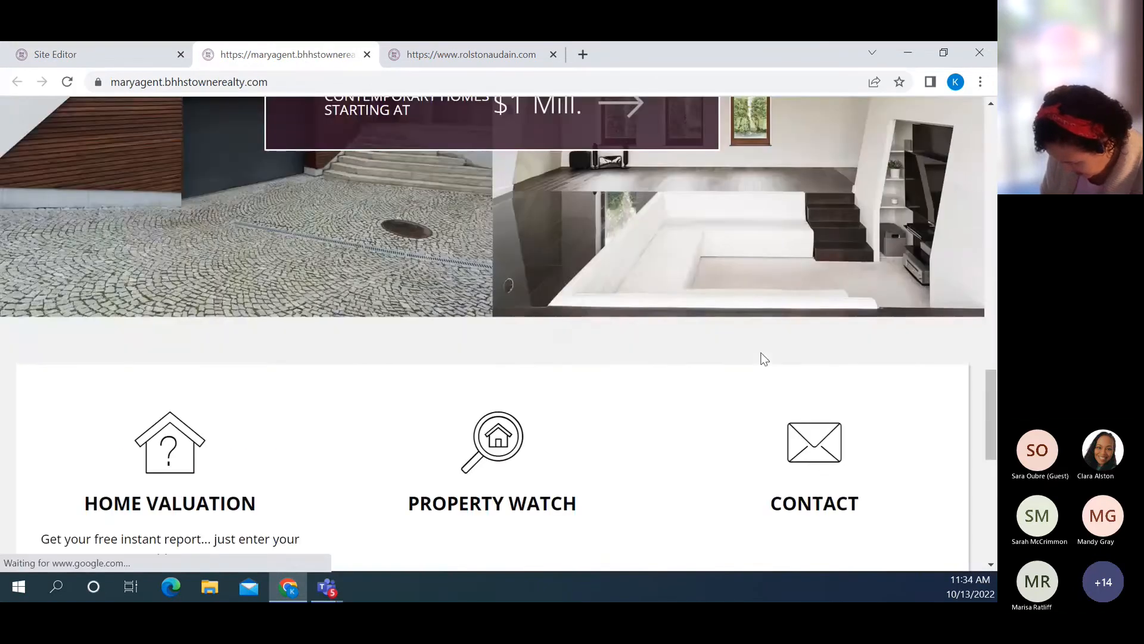
pyautogui.scroll(15, 761, 353)
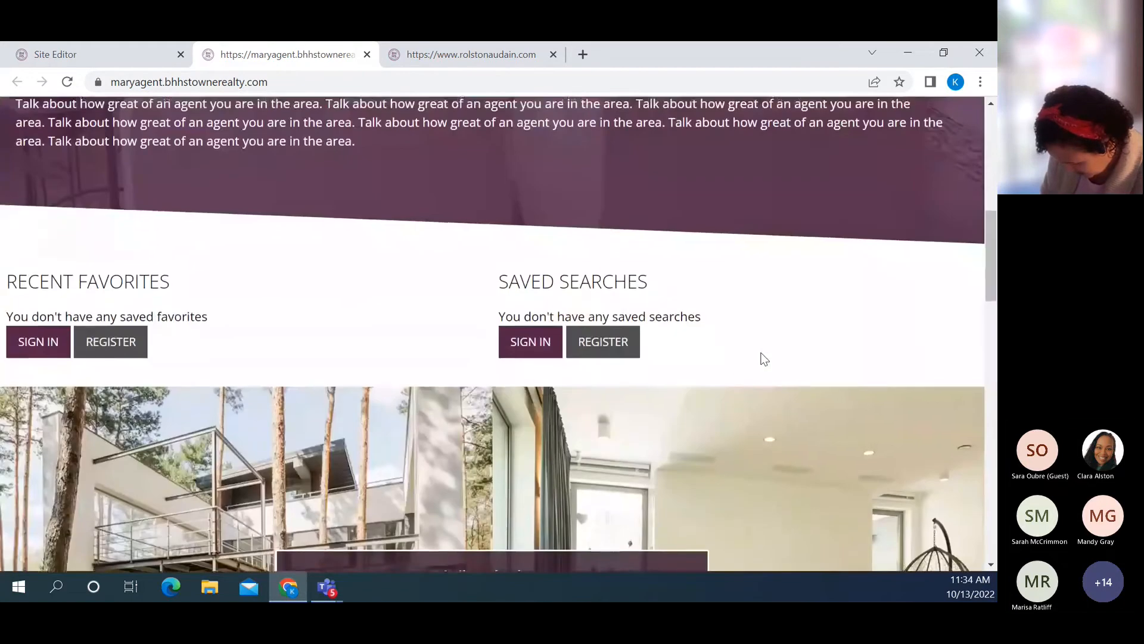
pyautogui.scroll(5, 760, 356)
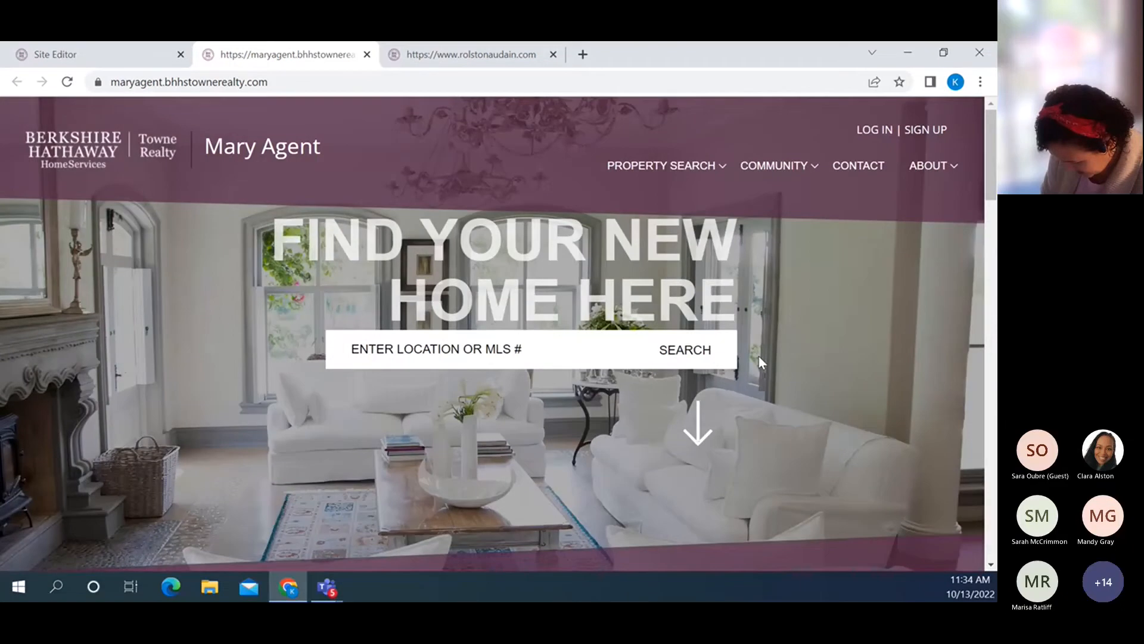
pyautogui.scroll(-3, 759, 356)
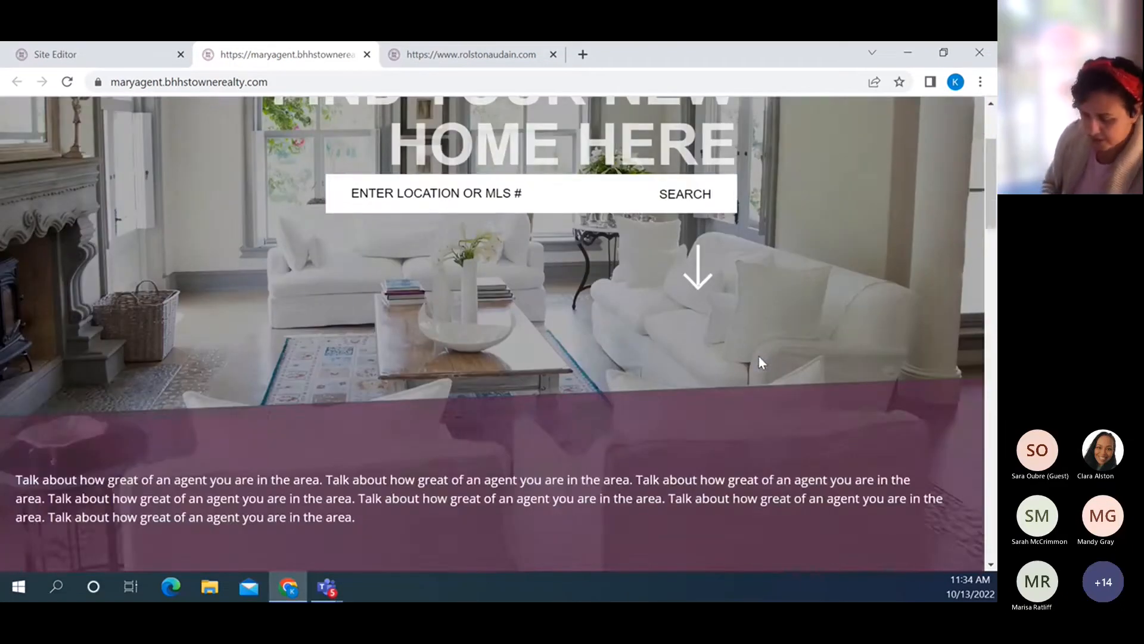
pyautogui.scroll(-5, 759, 356)
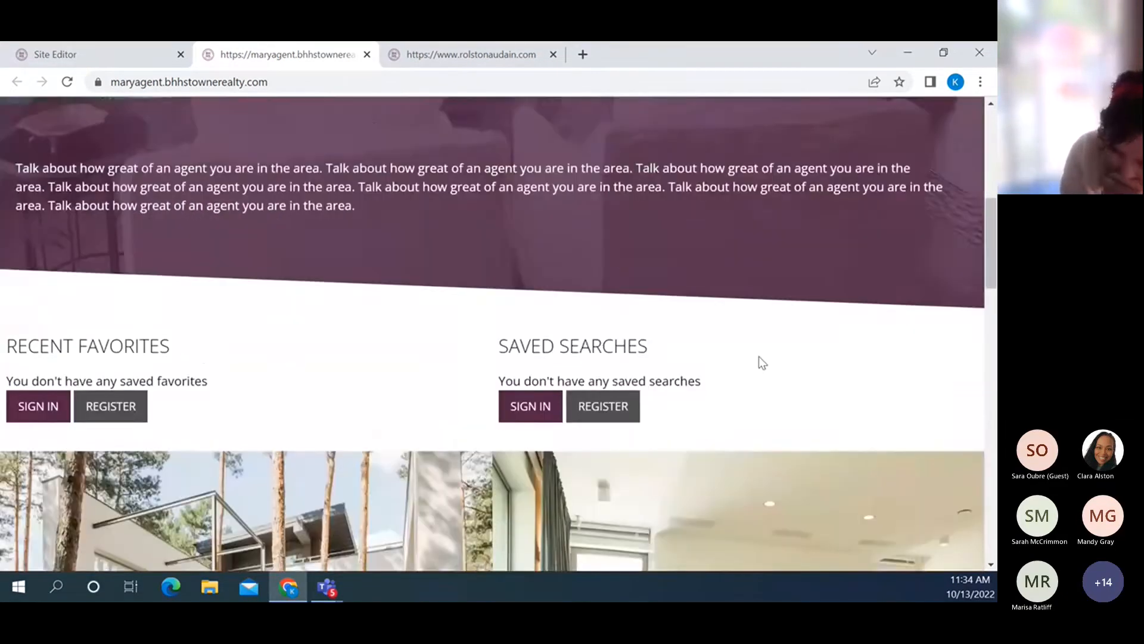
pyautogui.scroll(-7, 759, 356)
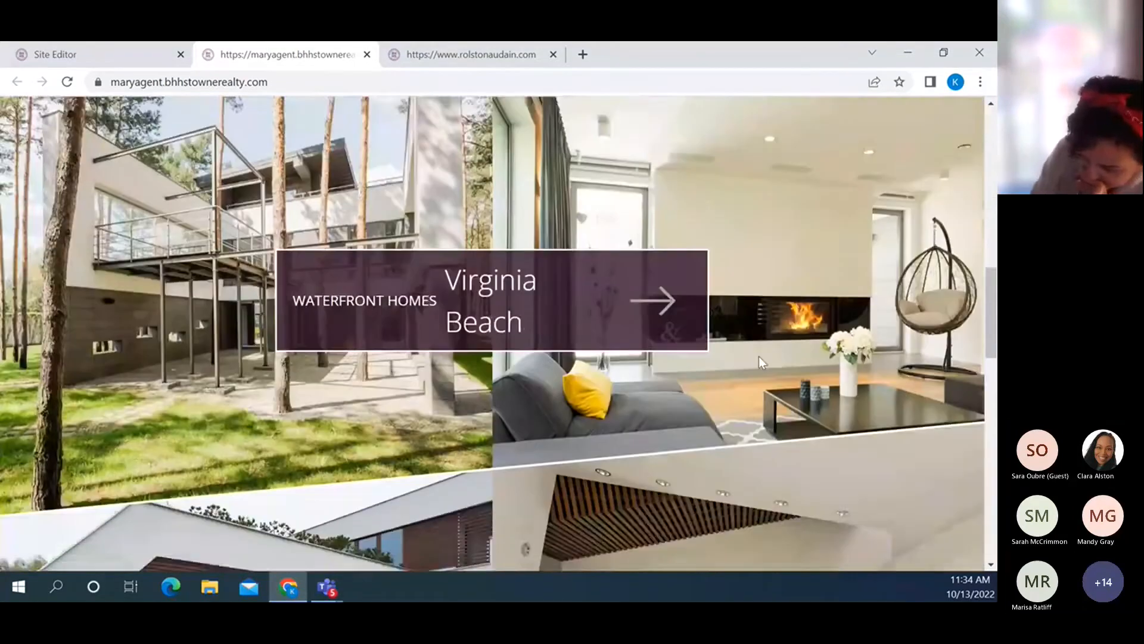
pyautogui.scroll(-10, 760, 356)
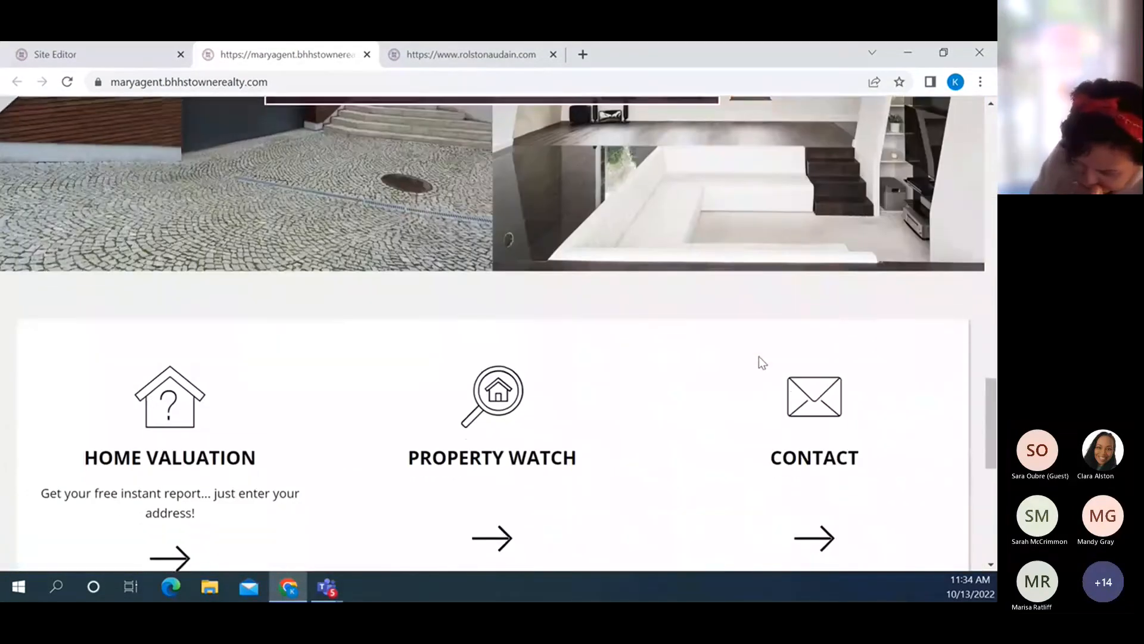
pyautogui.scroll(-3, 759, 356)
pyautogui.scroll(-3, 573, 353)
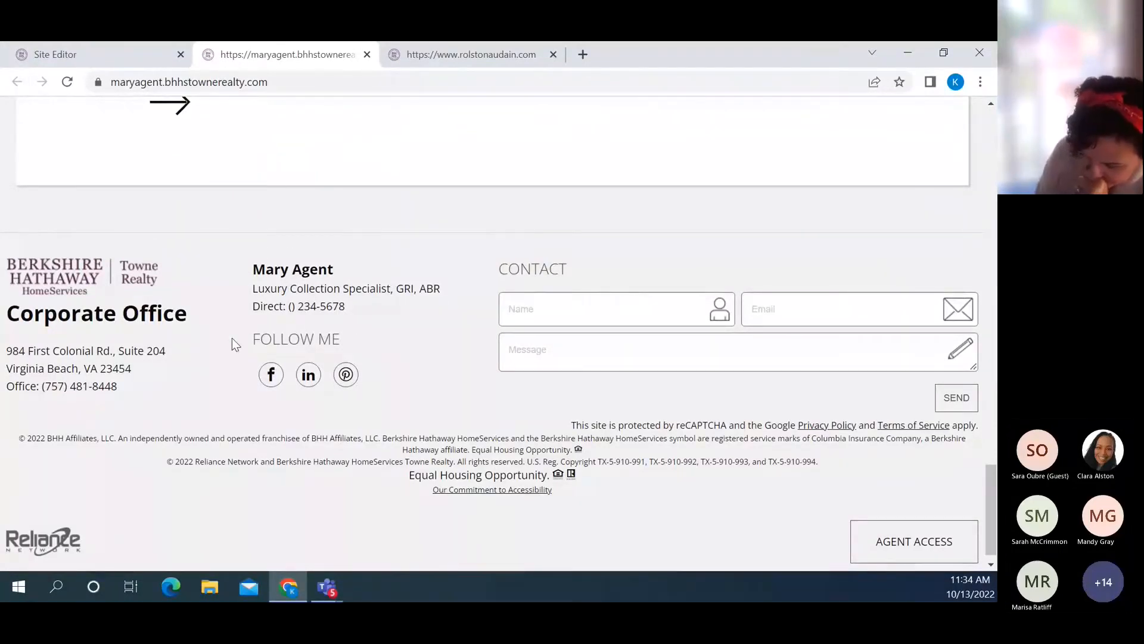
pyautogui.scroll(15, 402, 333)
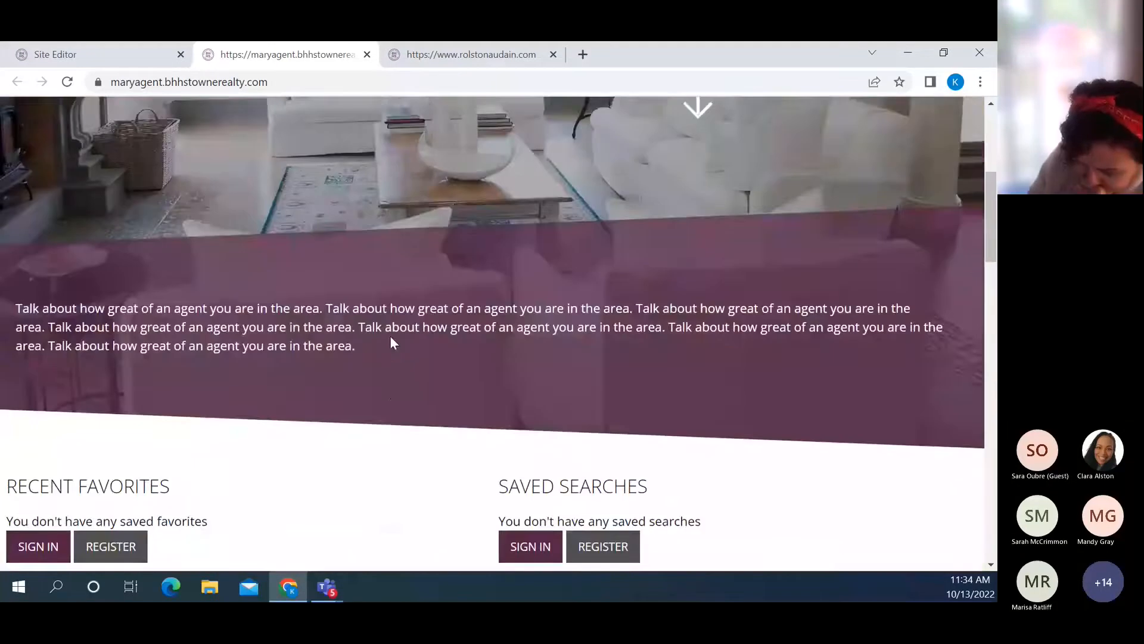
pyautogui.scroll(5, 391, 342)
pyautogui.moveTo(949, 166)
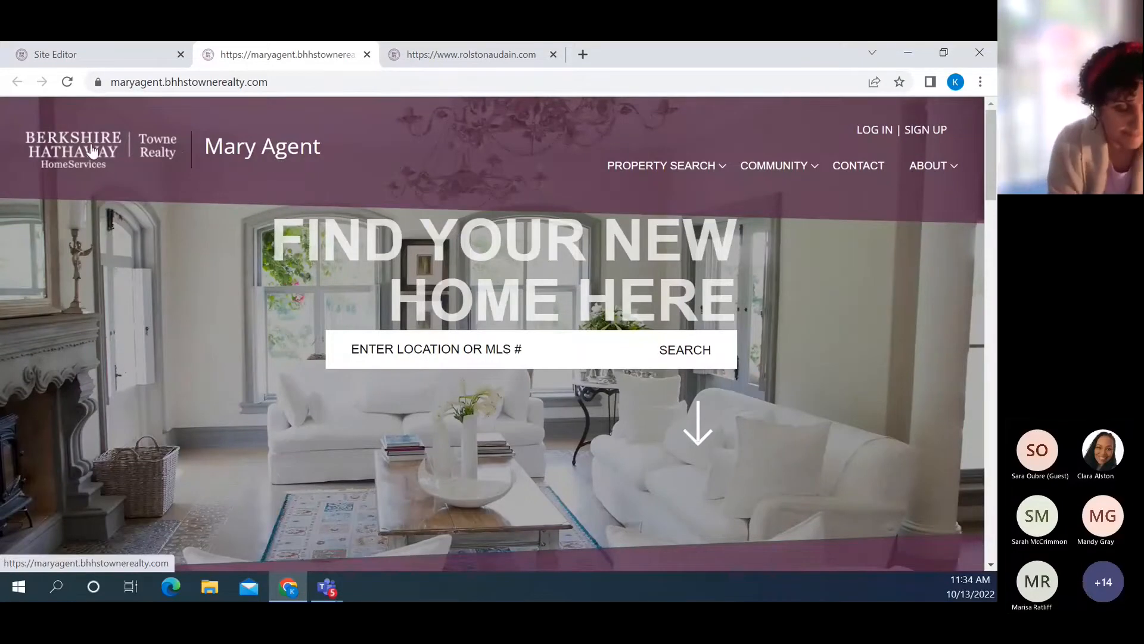
# Return to the Site Editor and bring up the Site Builder's Collections options to reach Layouts
pyautogui.click(101, 53)
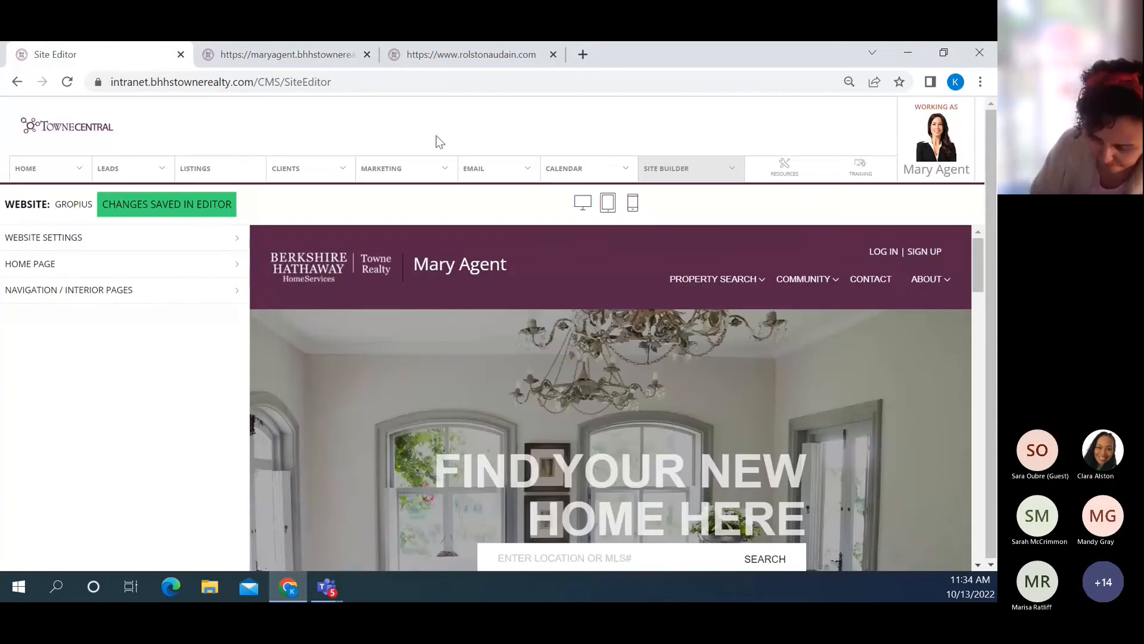
pyautogui.moveTo(679, 170)
pyautogui.moveTo(678, 204)
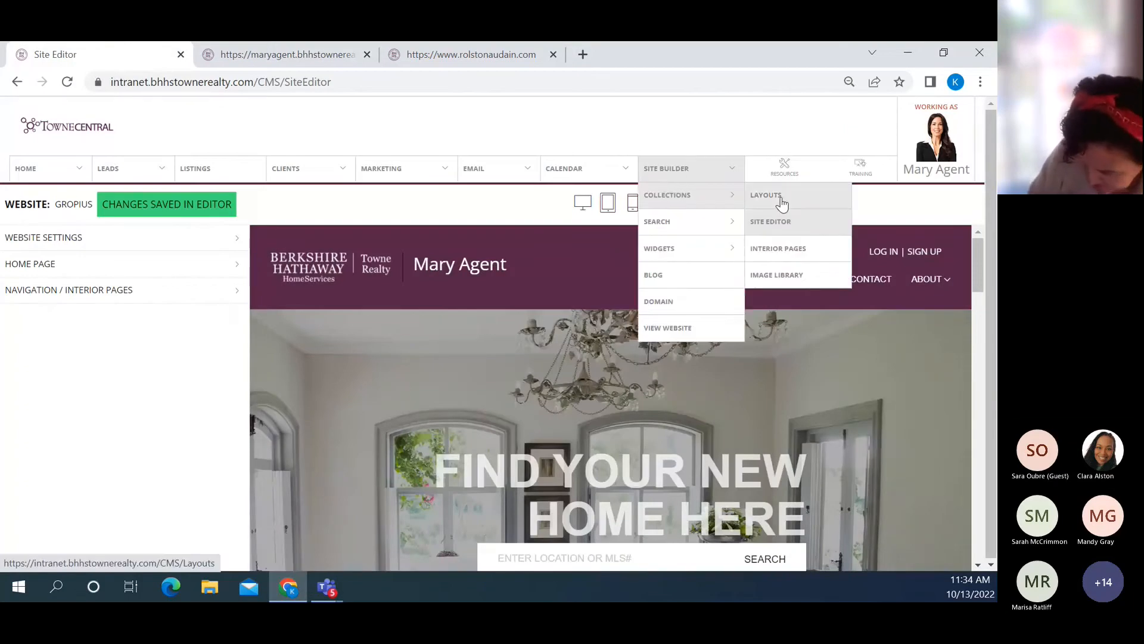